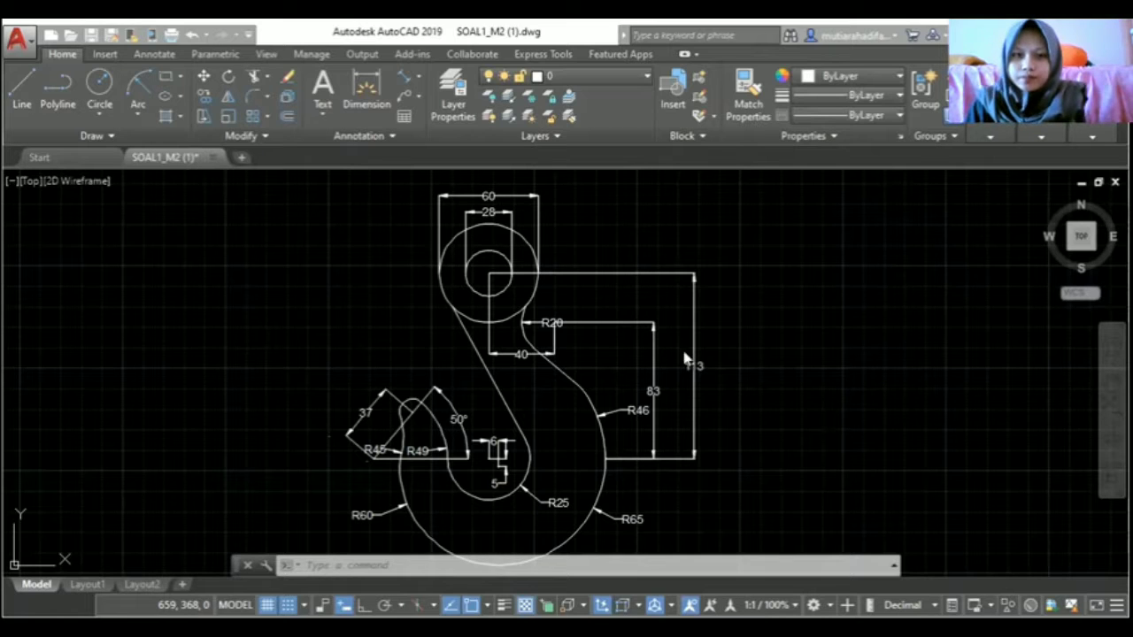
scroll(535, 336, up, 2)
scroll(535, 339, down, 4)
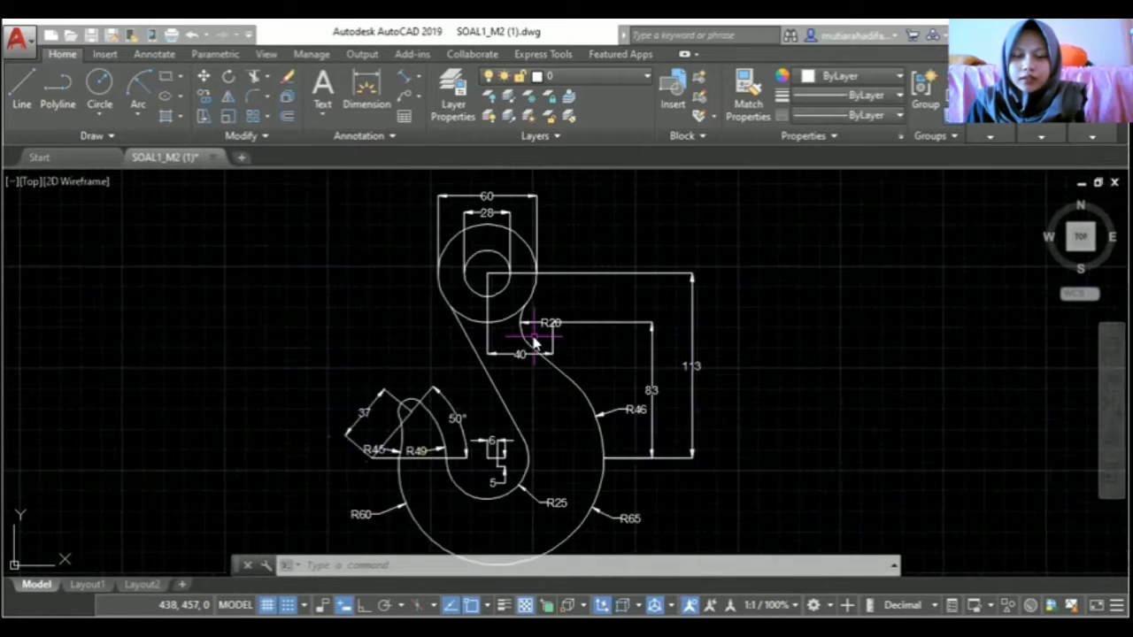
scroll(535, 339, up, 2)
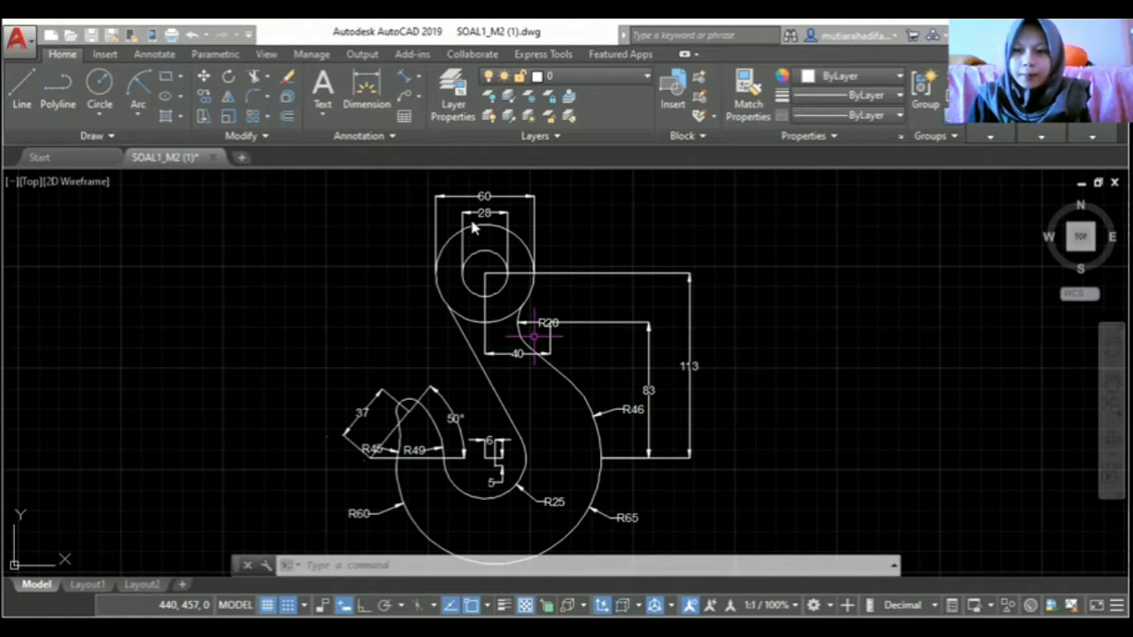
Set up a new drawing with 0.00 length precision, millimetre insertion units and Ortho mode on.
click(242, 158)
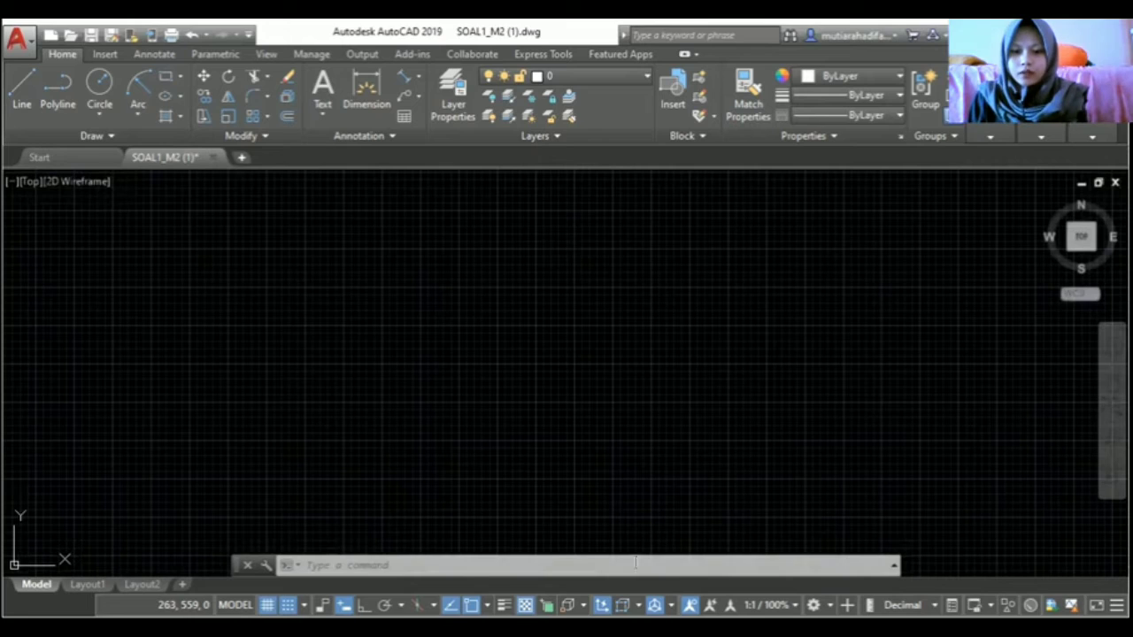
text(UN)
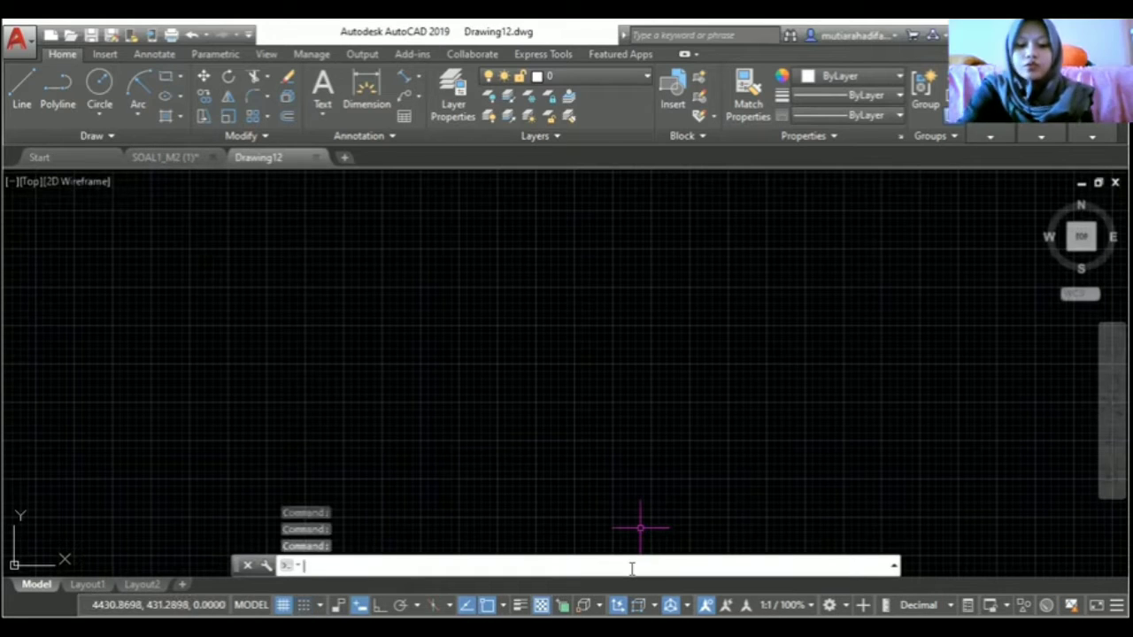
text(ITS)
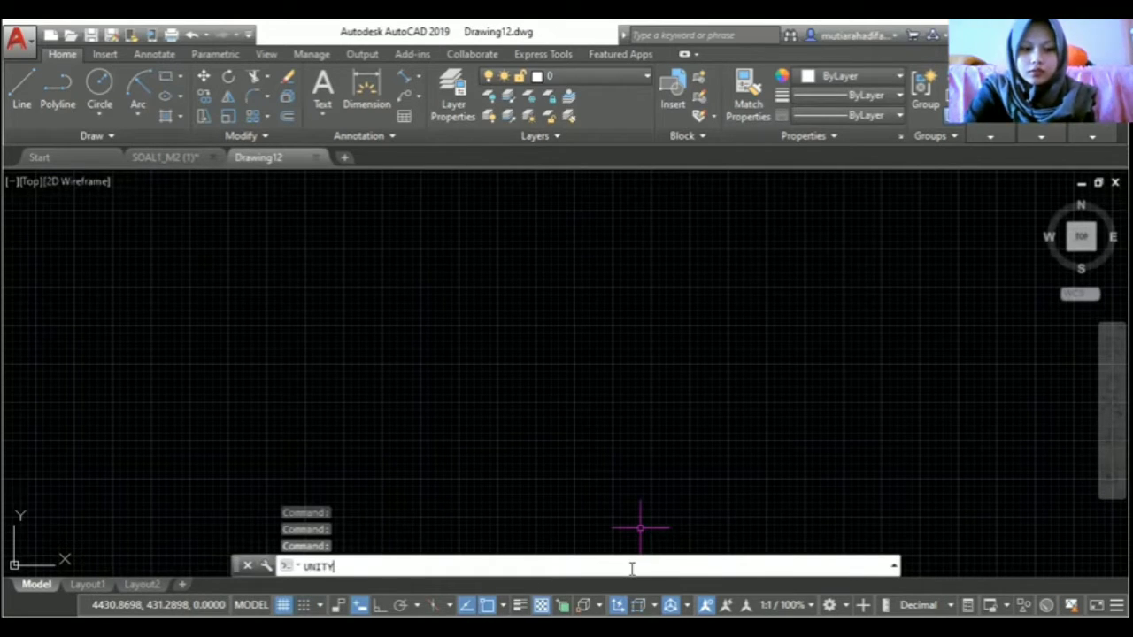
key(BackSpace)
key(BackSpace)
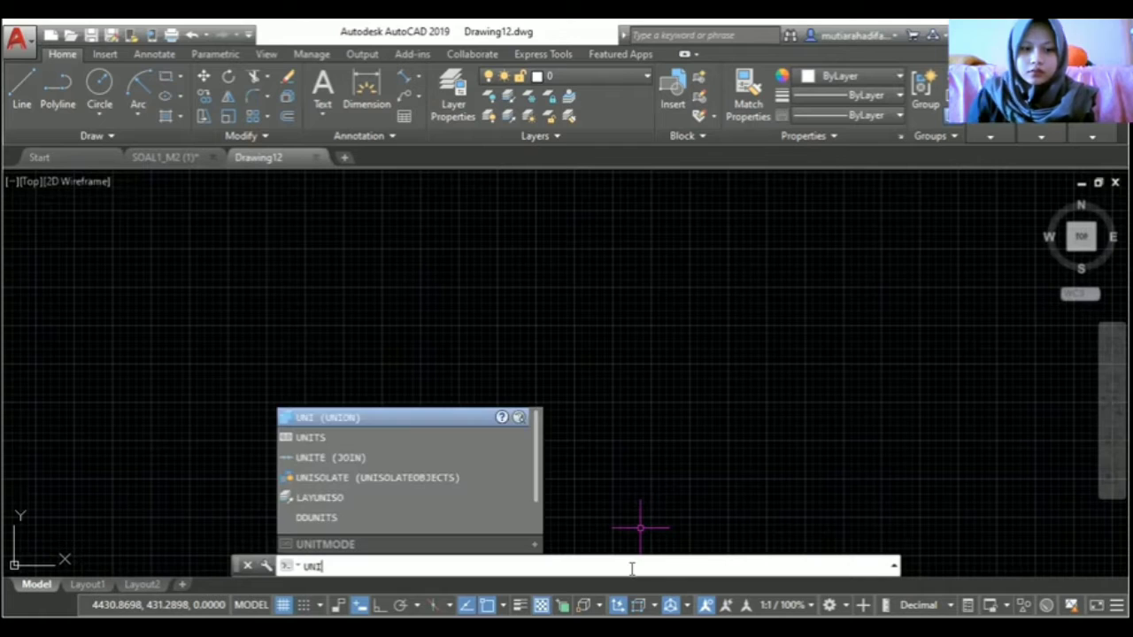
click(404, 445)
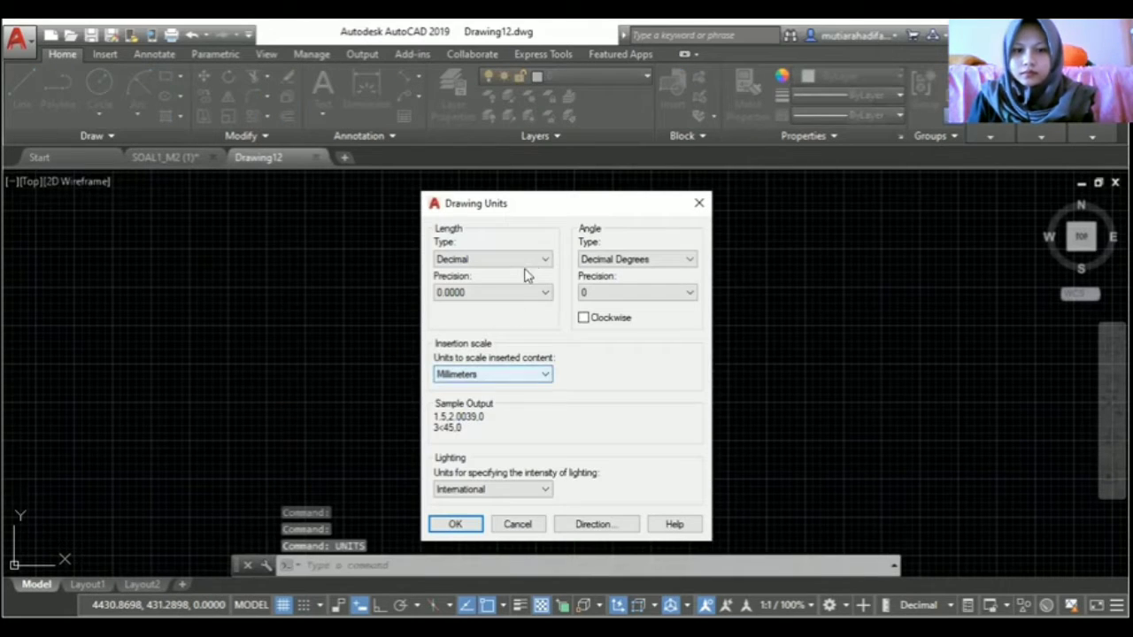
click(505, 298)
click(498, 328)
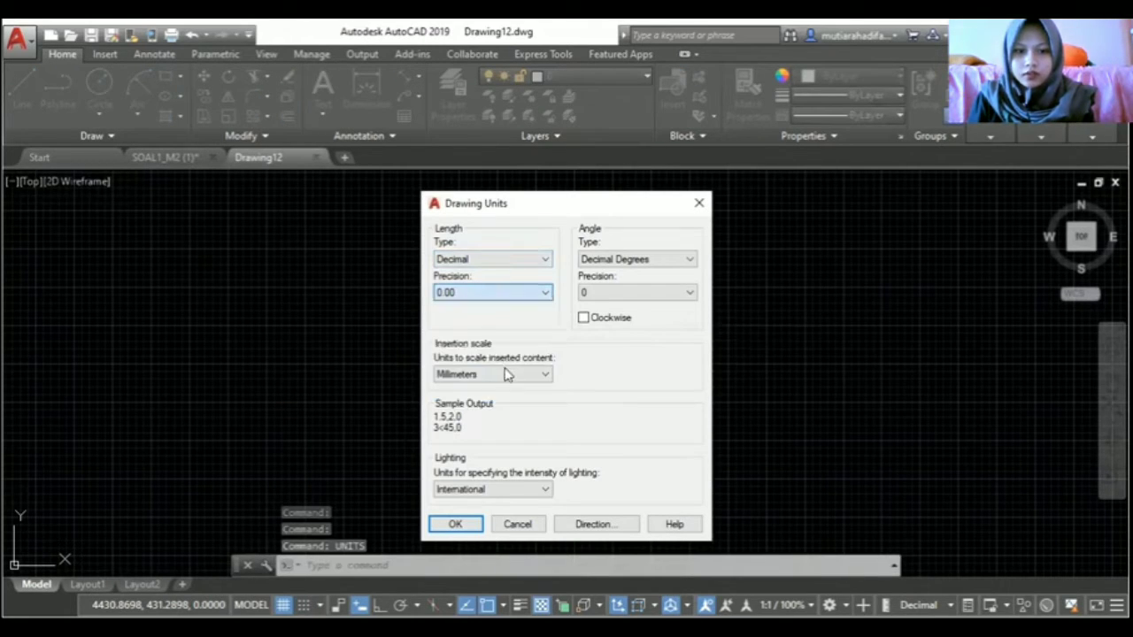
click(505, 374)
click(496, 444)
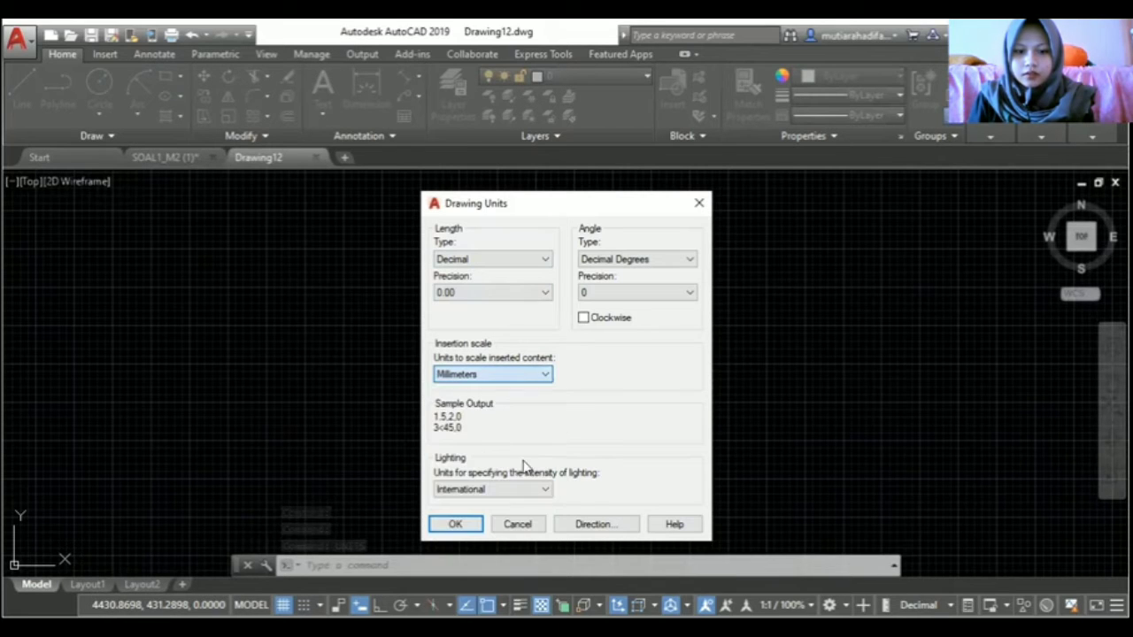
click(453, 526)
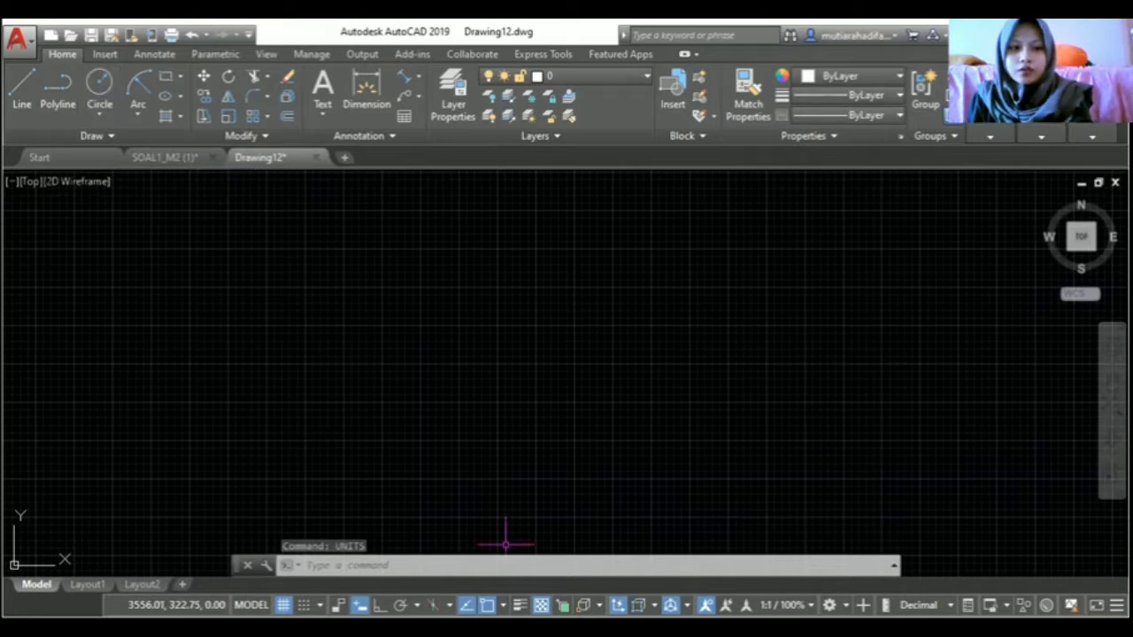
key(F8)
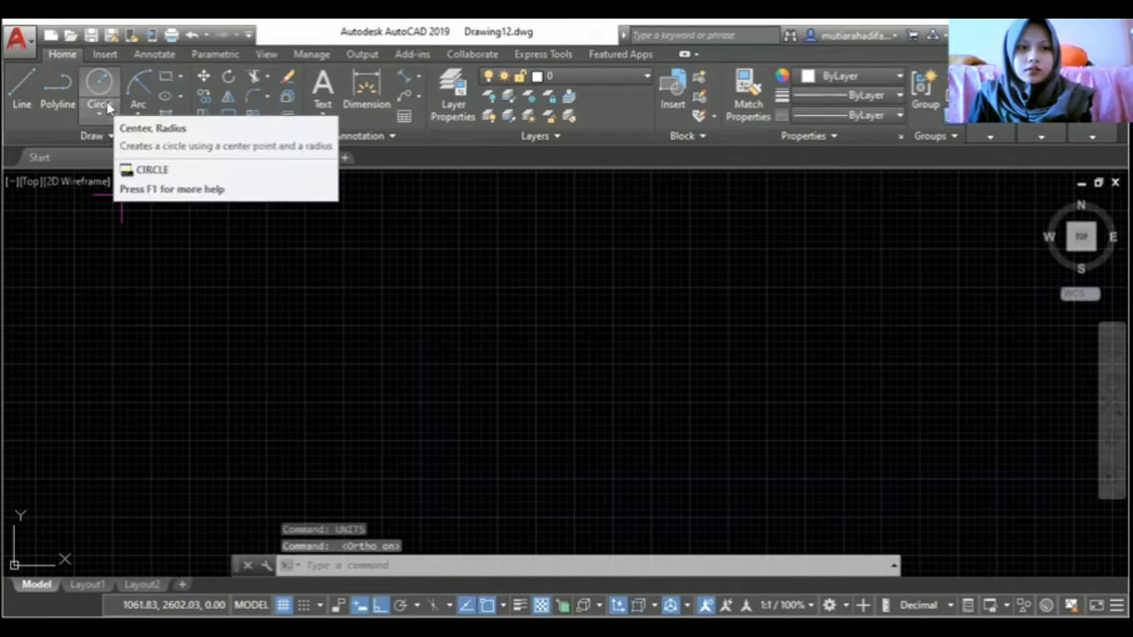
click(107, 105)
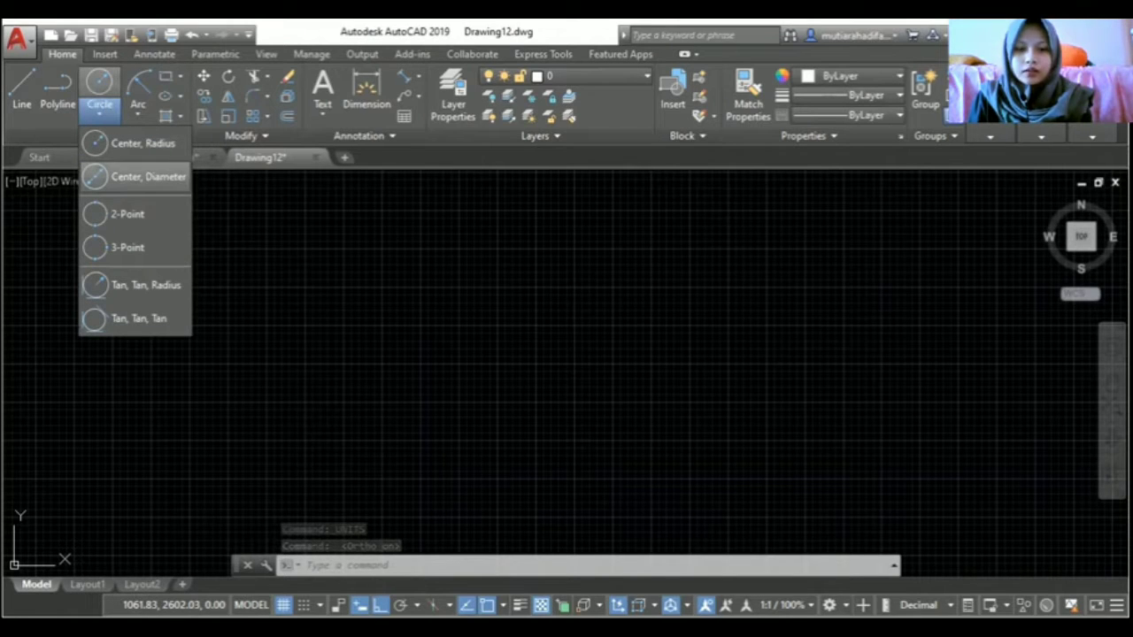
click(133, 176)
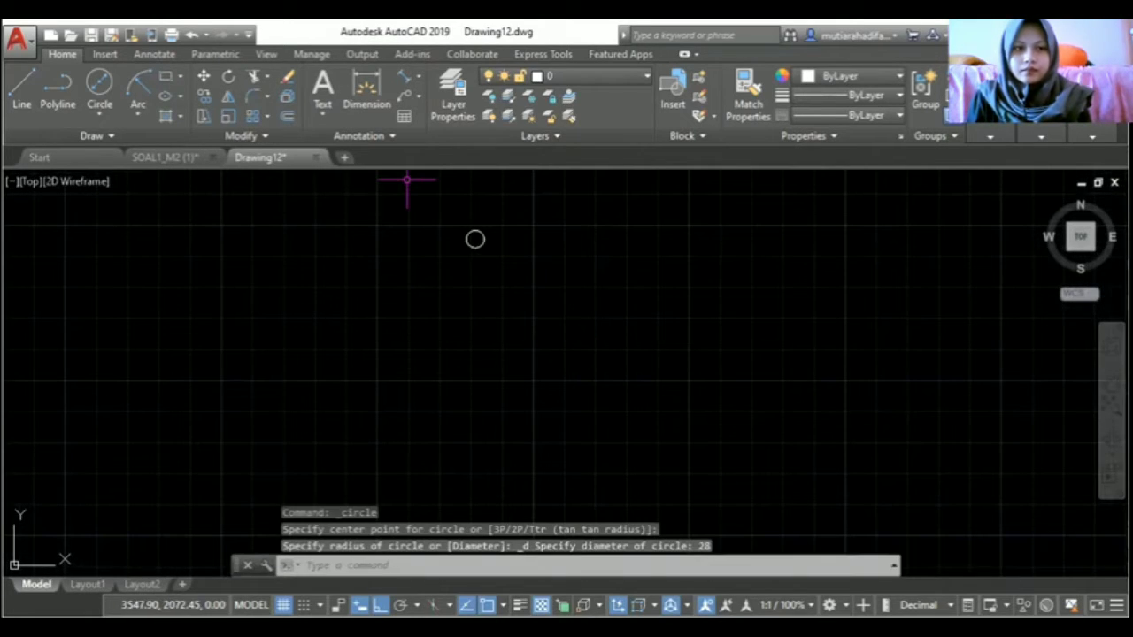
click(191, 35)
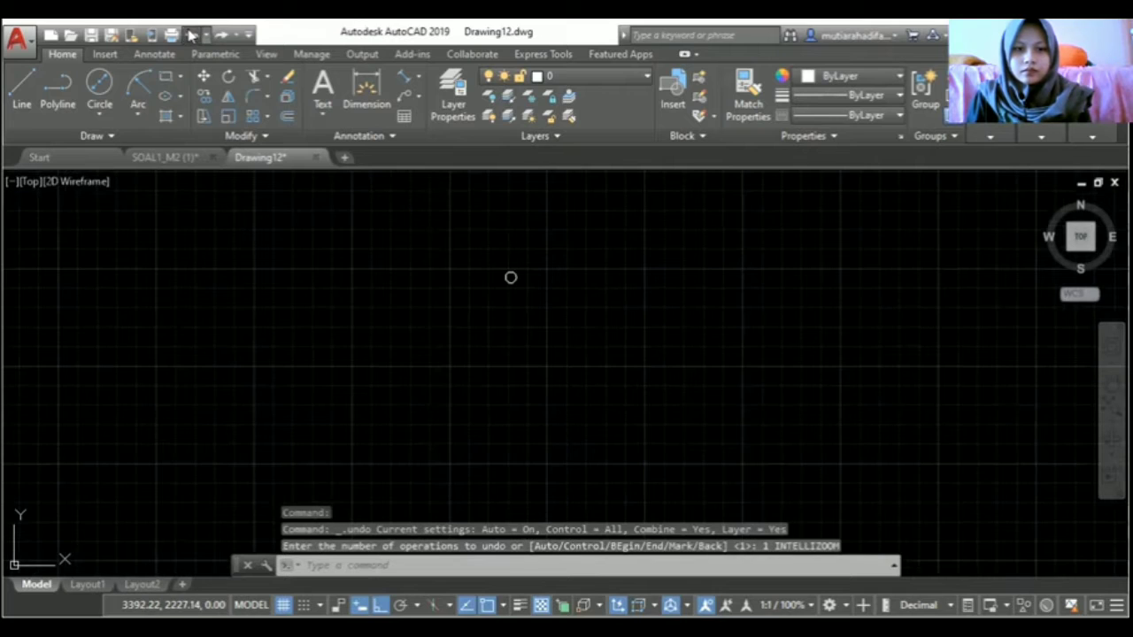
Draw a circle of diameter 28 in the upper middle of the empty drawing.
scroll(412, 356, up, 5)
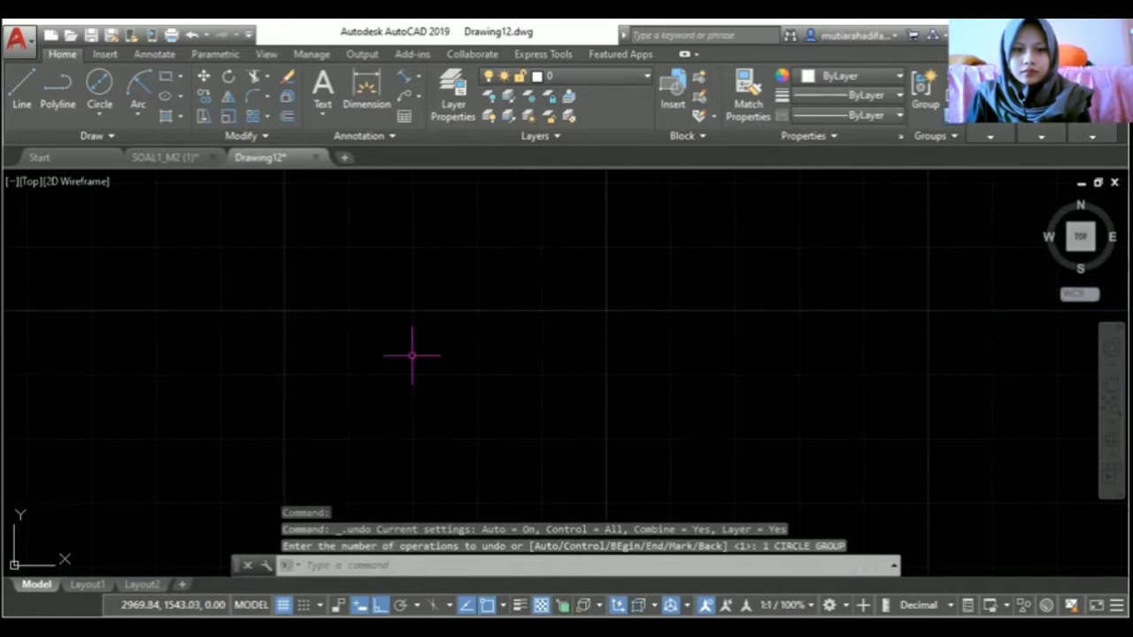
scroll(411, 355, down, 2)
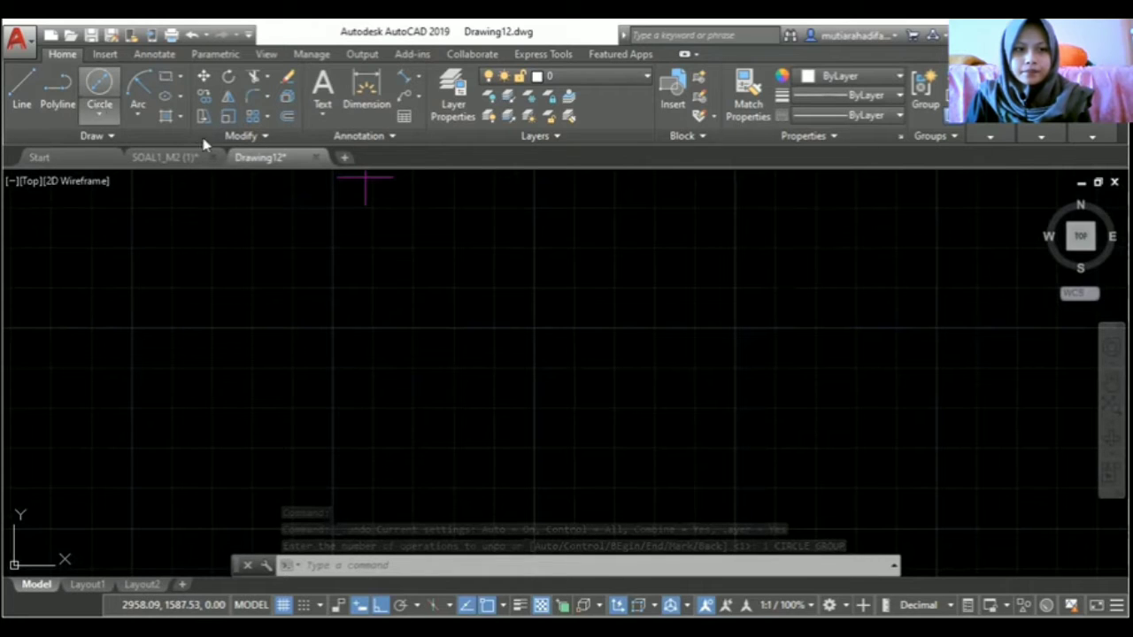
click(99, 110)
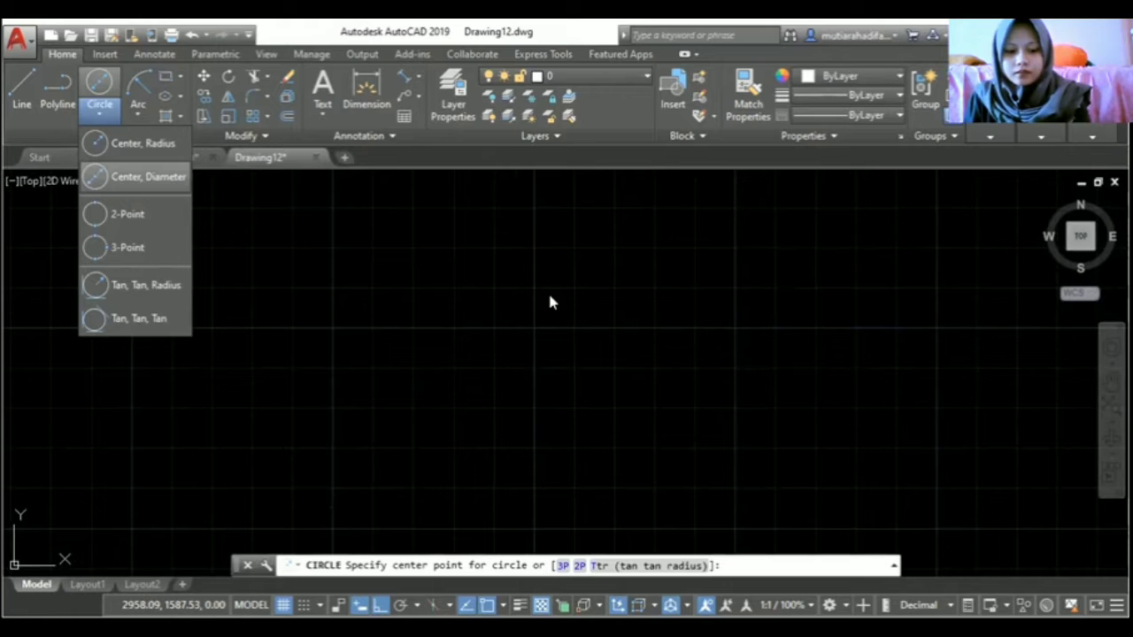
click(475, 218)
text(28)
key(Return)
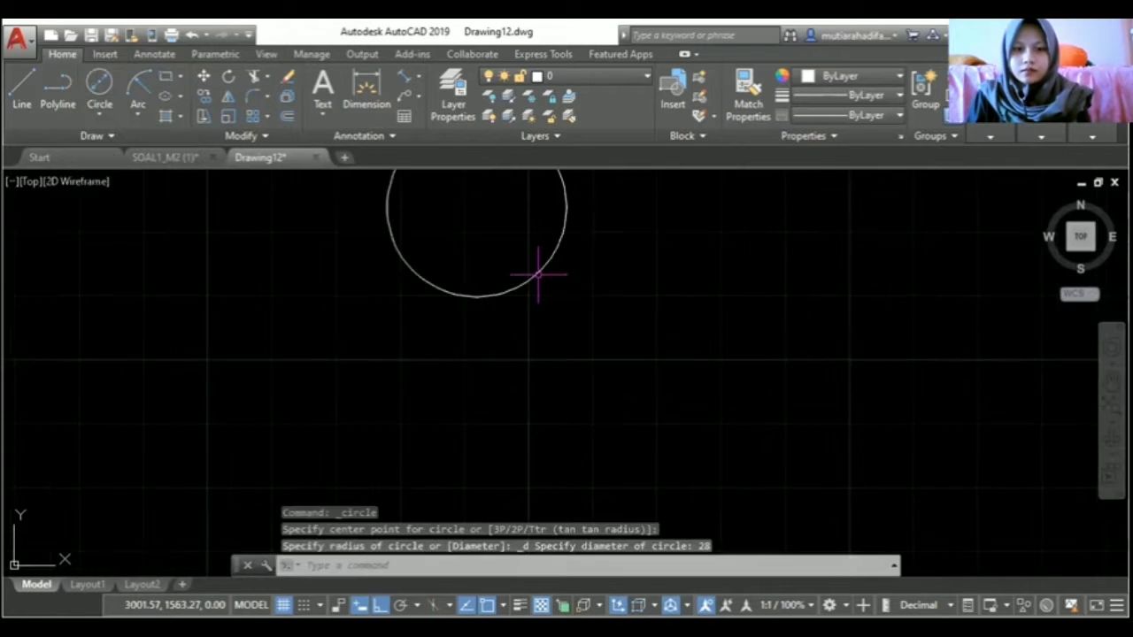
Draw a circle of diameter 60 concentric with the existing circle.
scroll(539, 270, down, 2)
scroll(539, 271, up, 1)
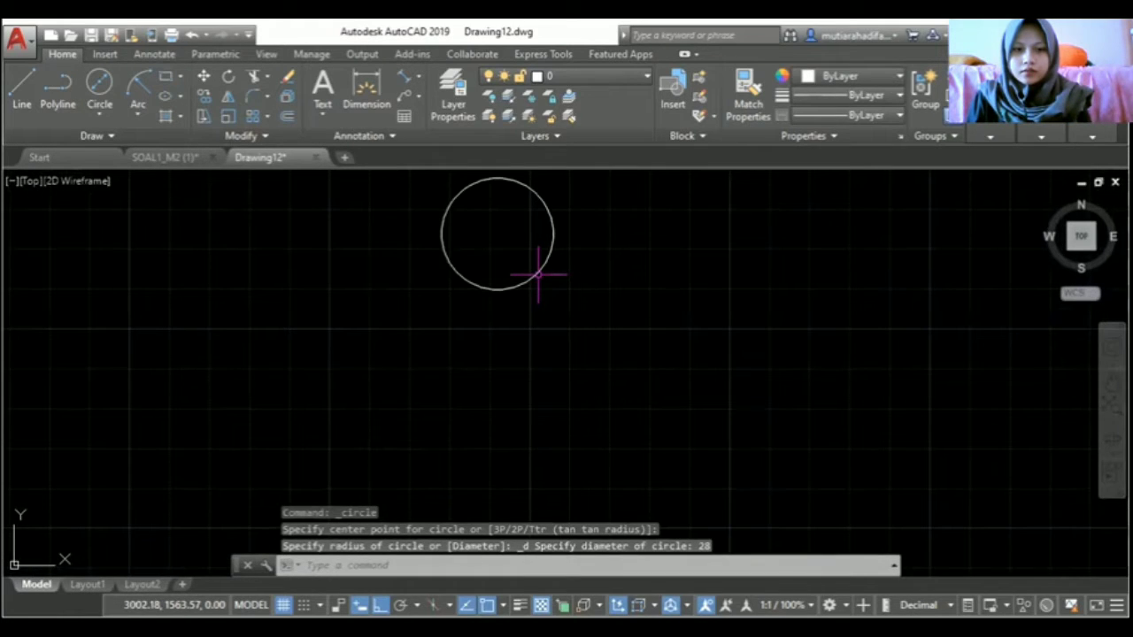
scroll(545, 270, down, 2)
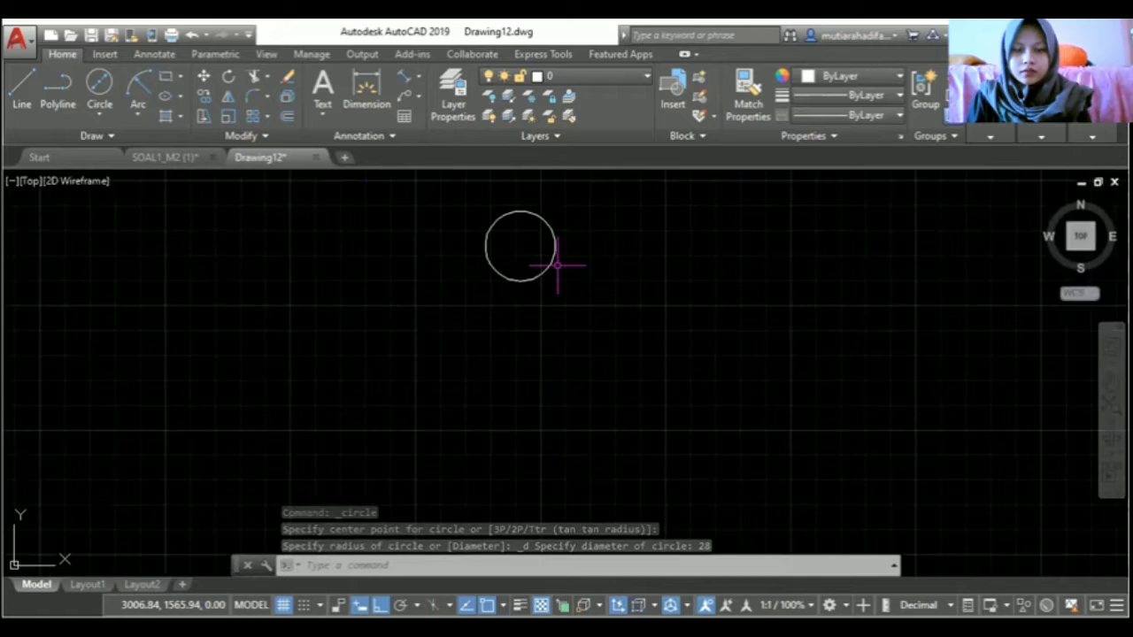
click(101, 113)
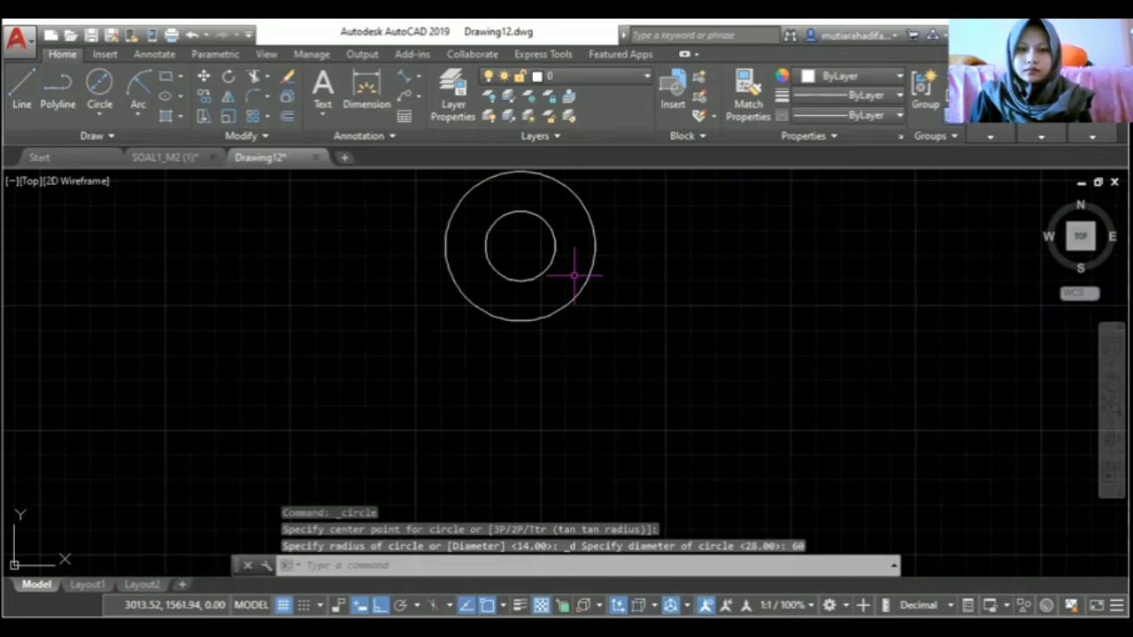
Draw a guide polyline from the circles' shared center: 113 straight down, 6 to the right, and 5 down.
scroll(574, 275, down, 2)
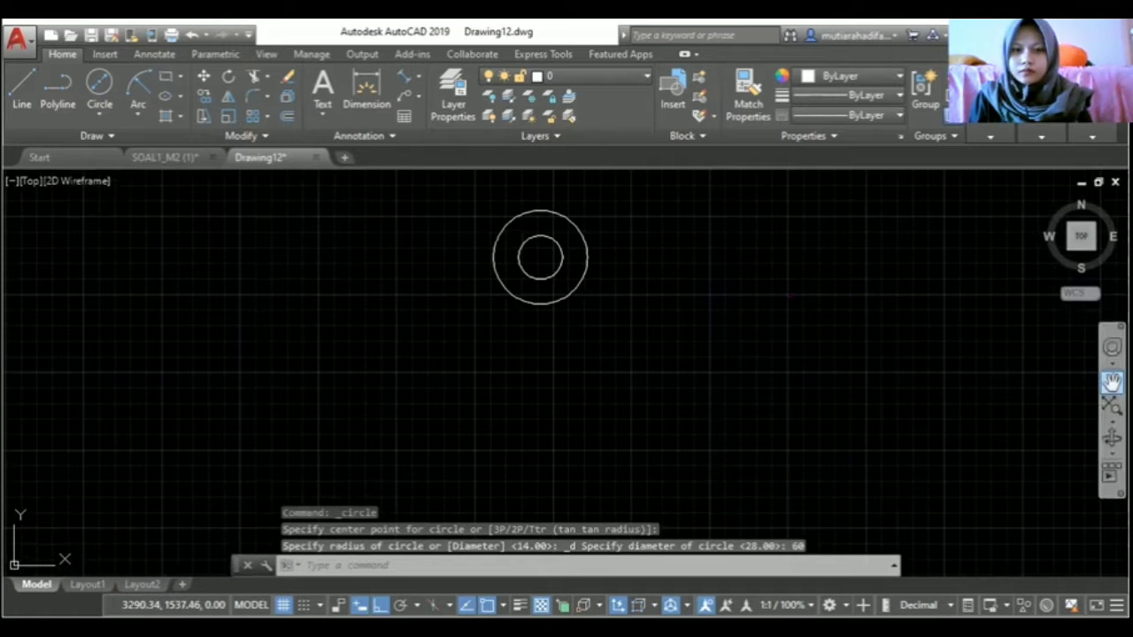
click(1112, 381)
scroll(591, 316, up, 2)
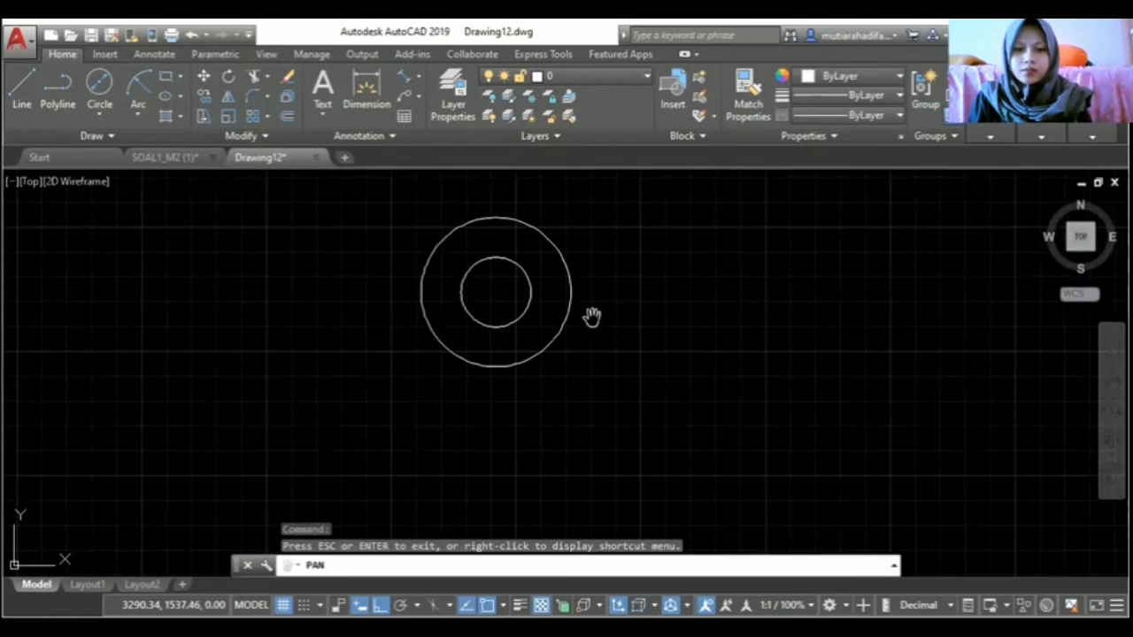
scroll(591, 316, down, 2)
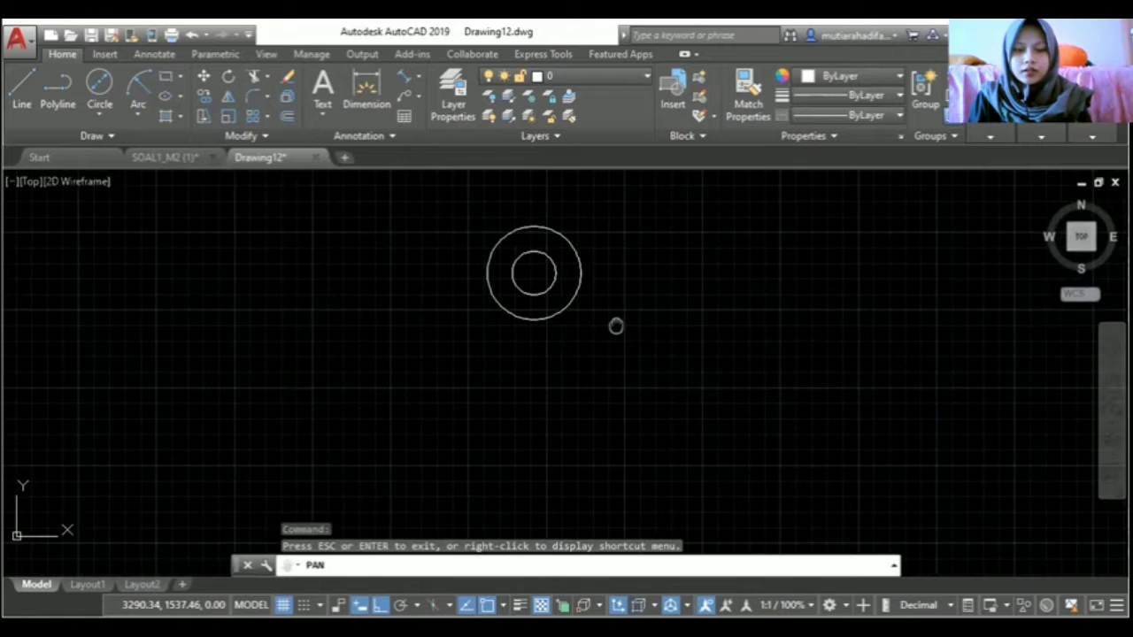
click(55, 87)
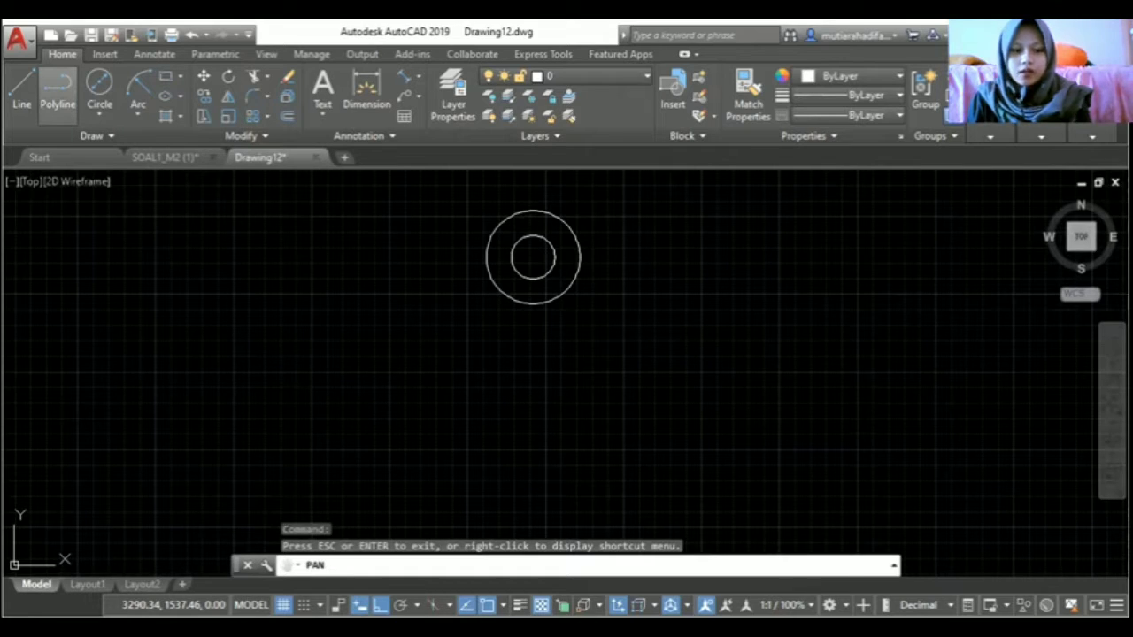
key(Escape)
click(532, 303)
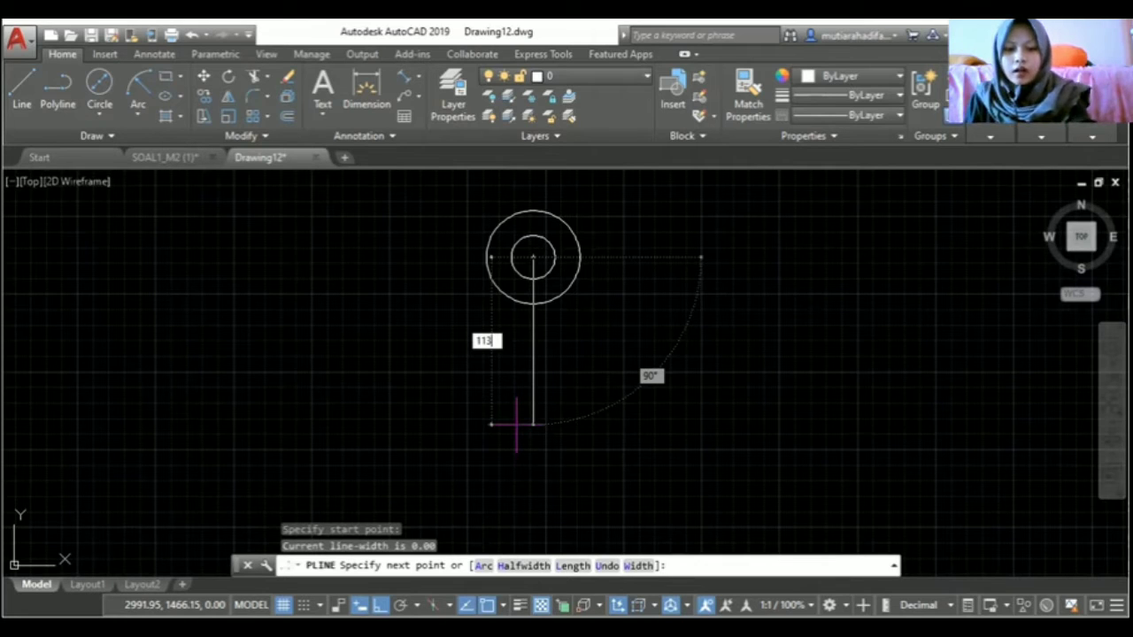
key(Return)
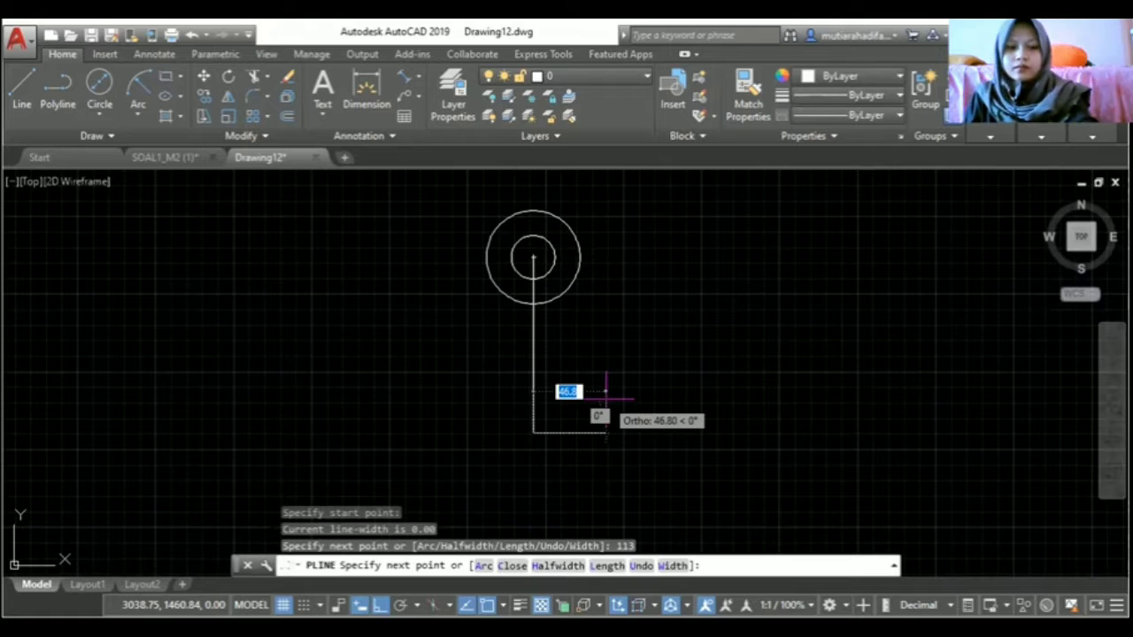
text(6)
key(Return)
text(5)
key(Return)
key(Escape)
Draw a second guide polyline from the circles' shared center: 40 to the right, and 30 down.
scroll(542, 274, up, 2)
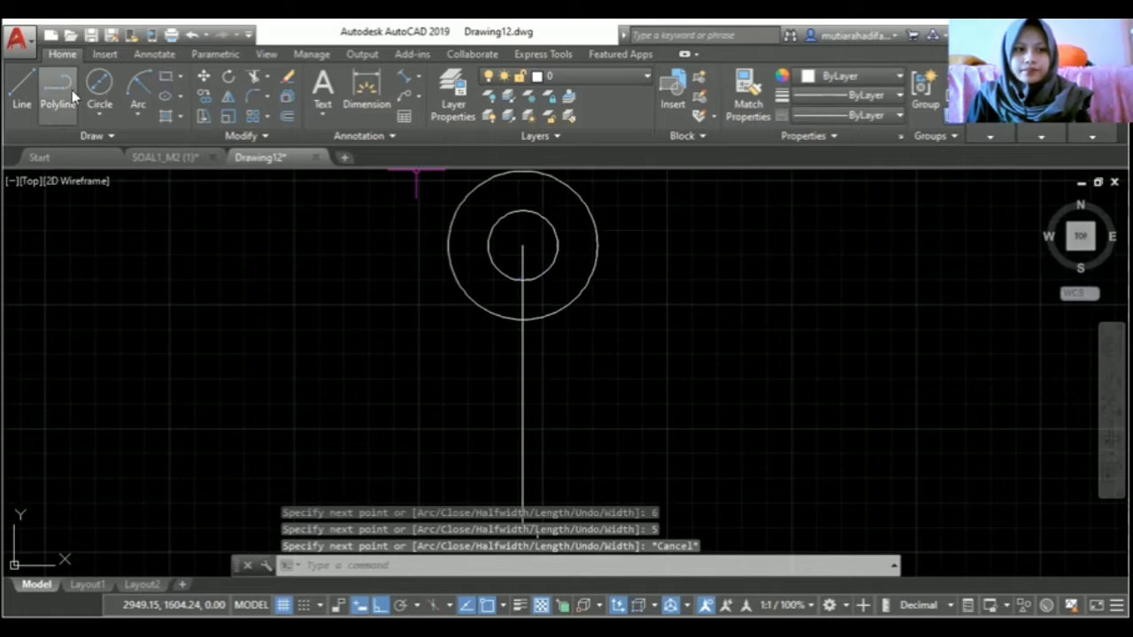
text(l)
key(Return)
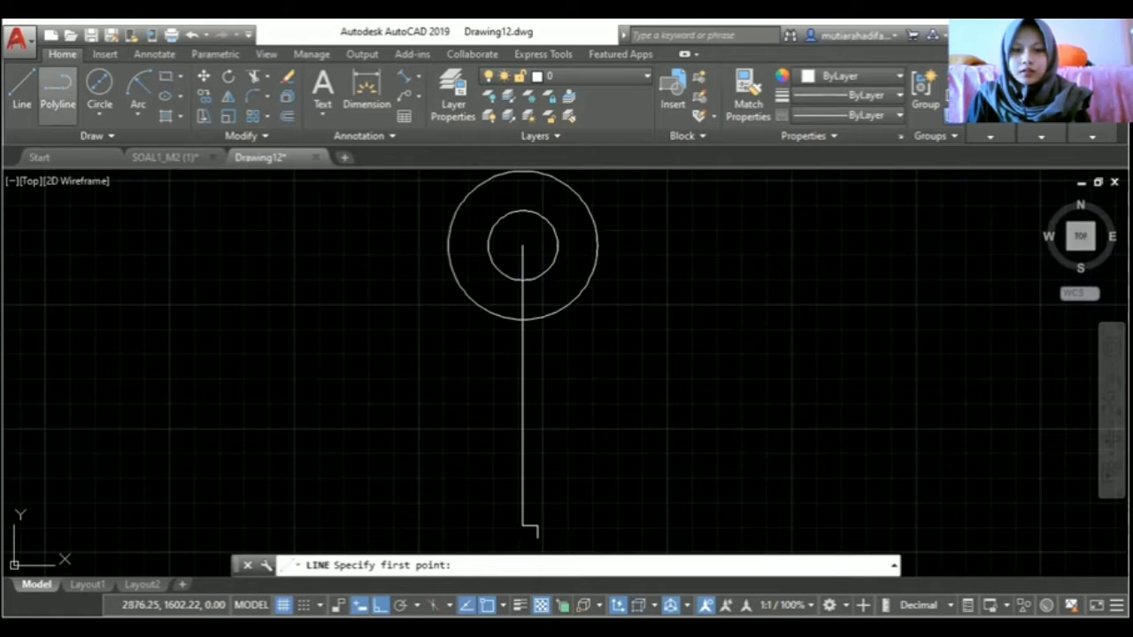
click(58, 88)
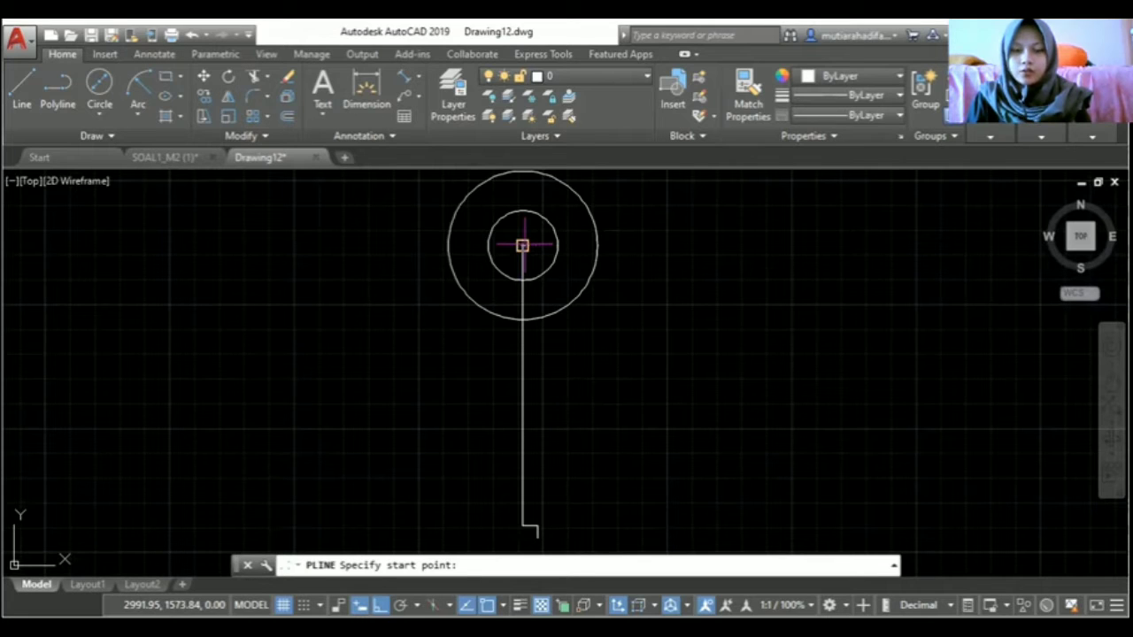
click(522, 245)
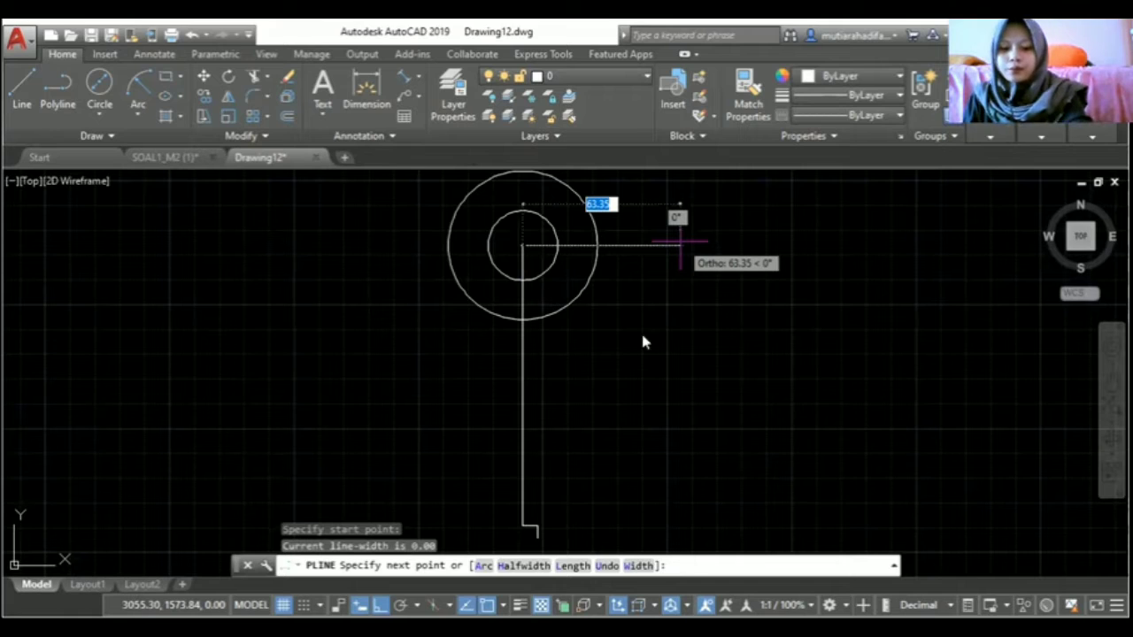
text(40)
key(Return)
text(30)
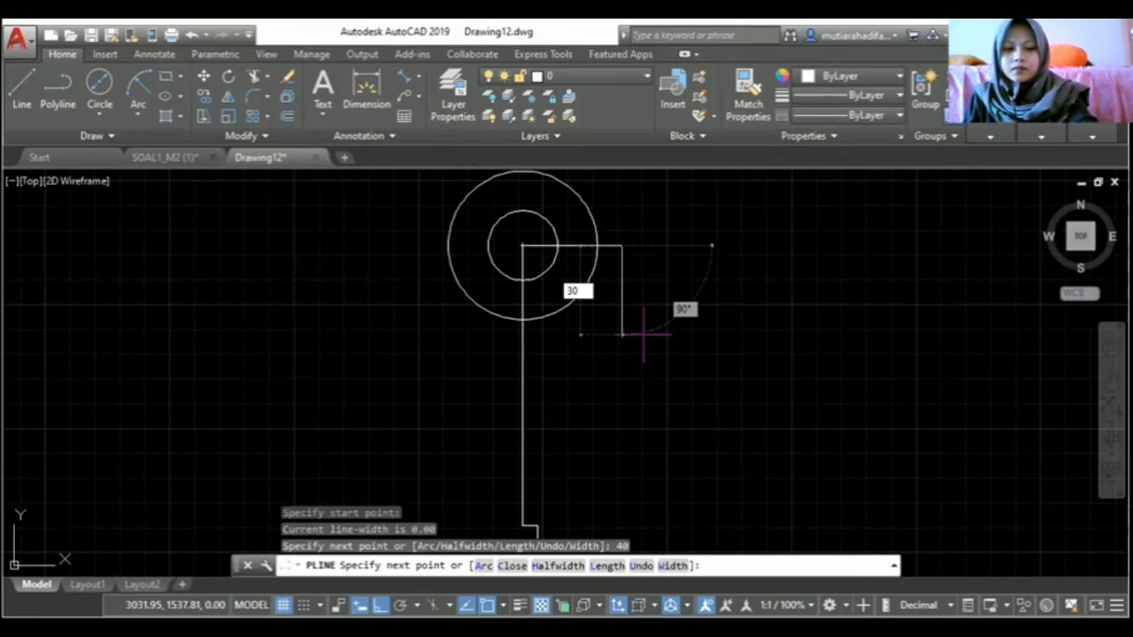
key(Return)
key(Escape)
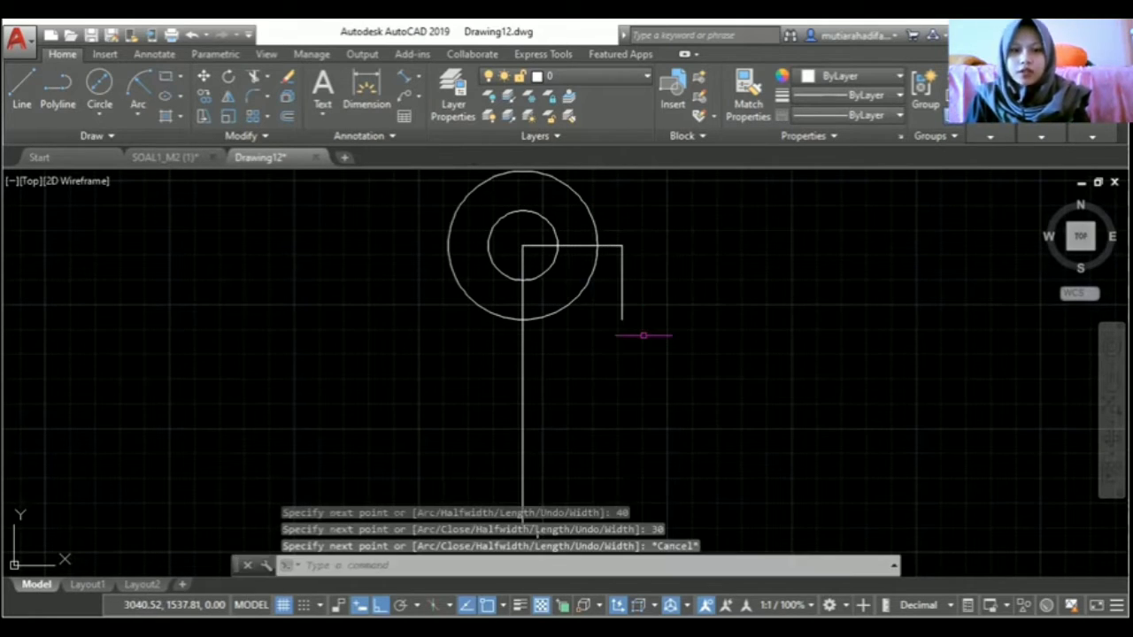
Draw a circle of radius 20 centered on the lower end of the second guide polyline.
click(104, 86)
click(100, 112)
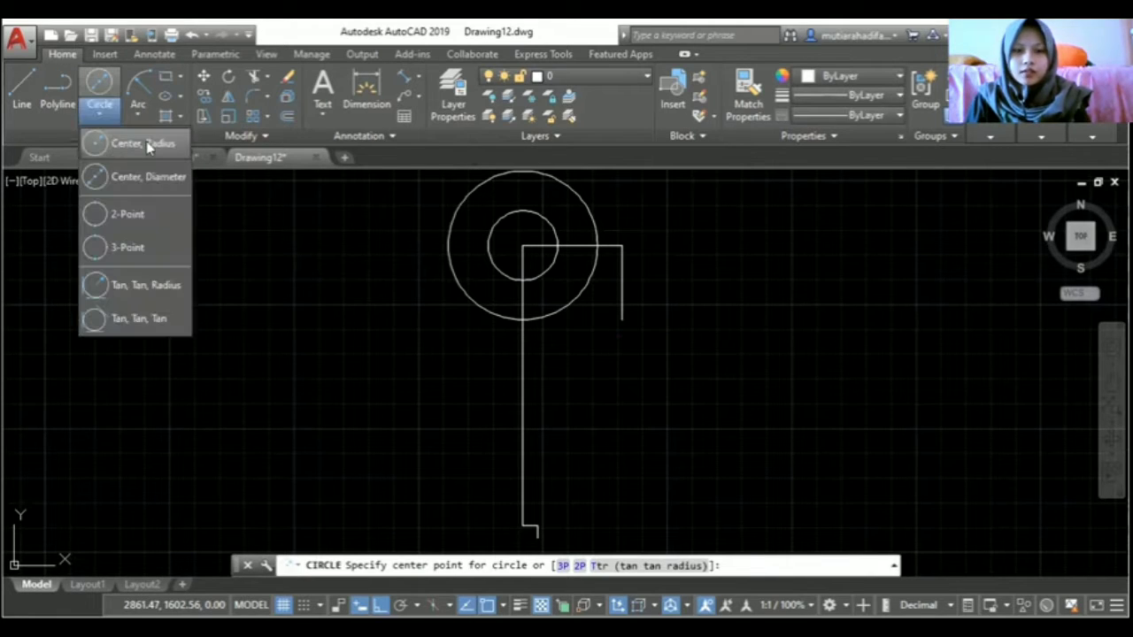
click(146, 143)
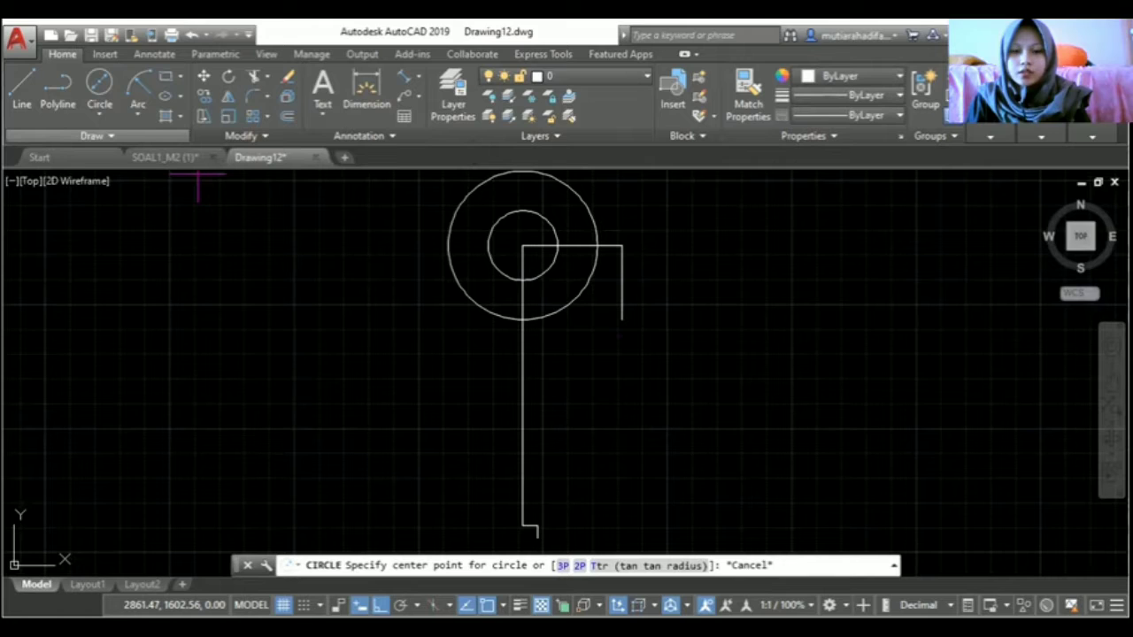
key(Return)
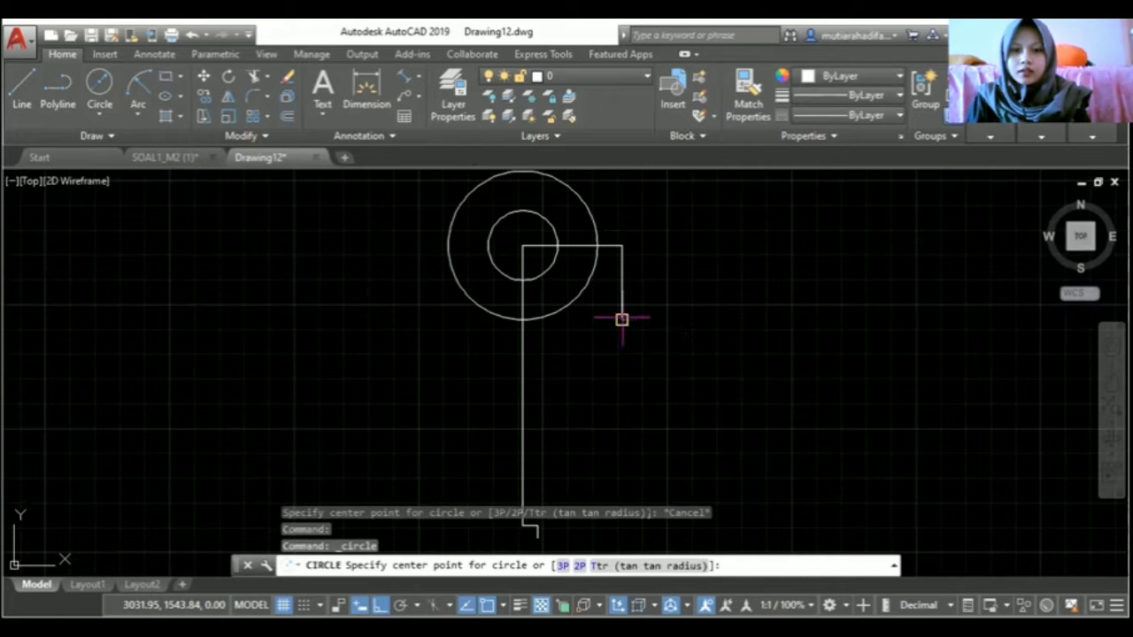
click(621, 318)
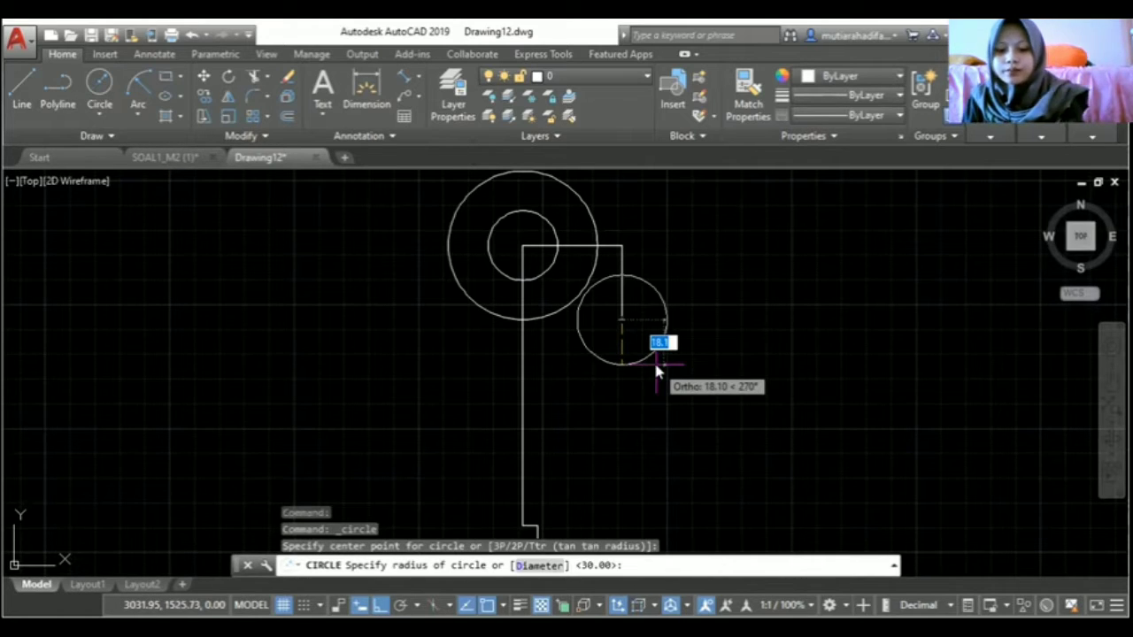
text(20)
key(Return)
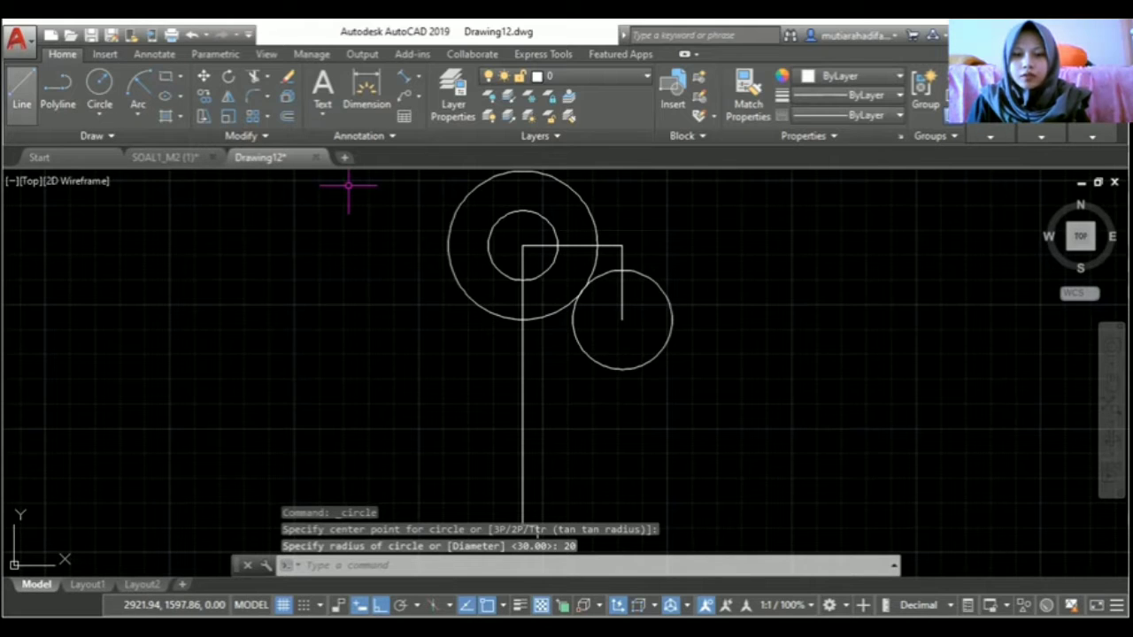
Draw a guide polyline 20 long at 135° from the radius 20 circle's center down to its lower-left edge.
text(pl)
key(Return)
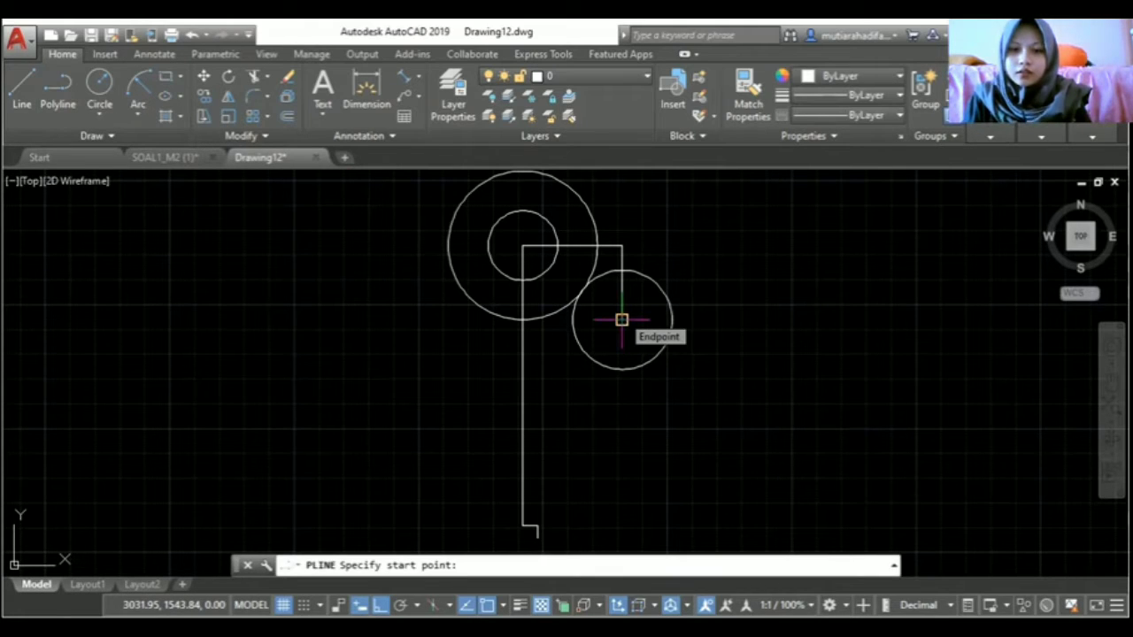
click(621, 320)
click(621, 318)
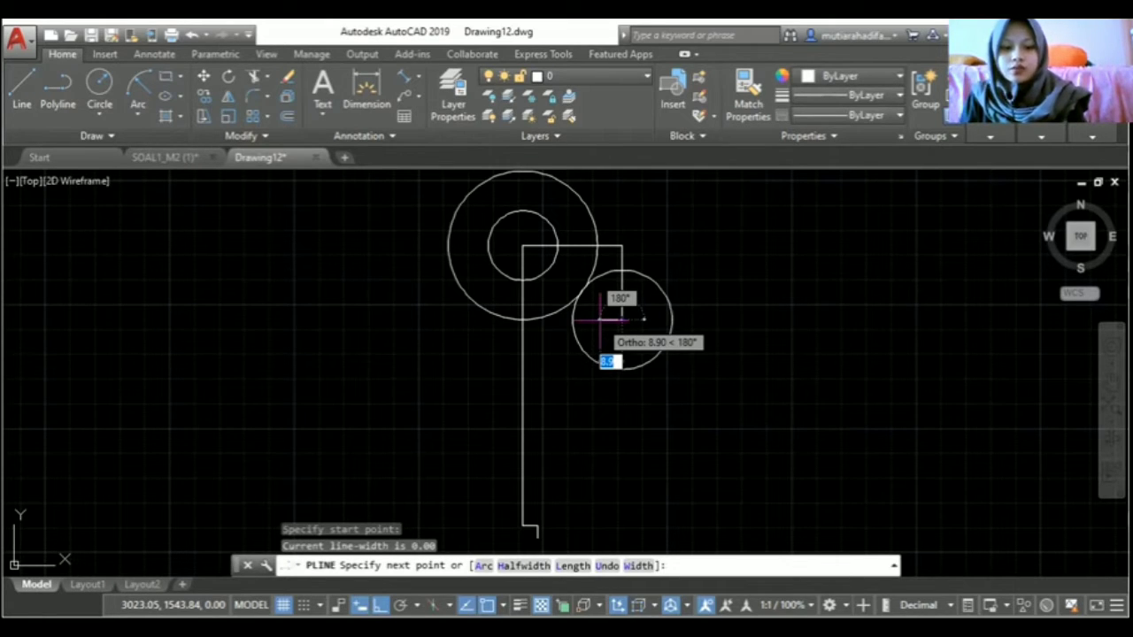
key(F8)
text(20)
key(Tab)
text(135)
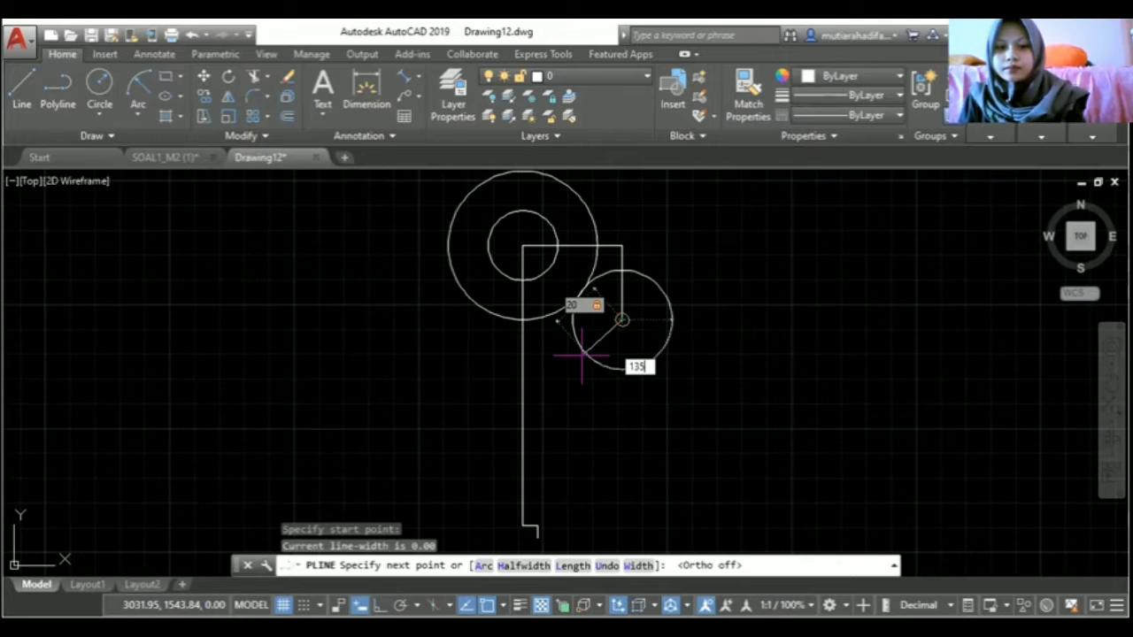
key(Return)
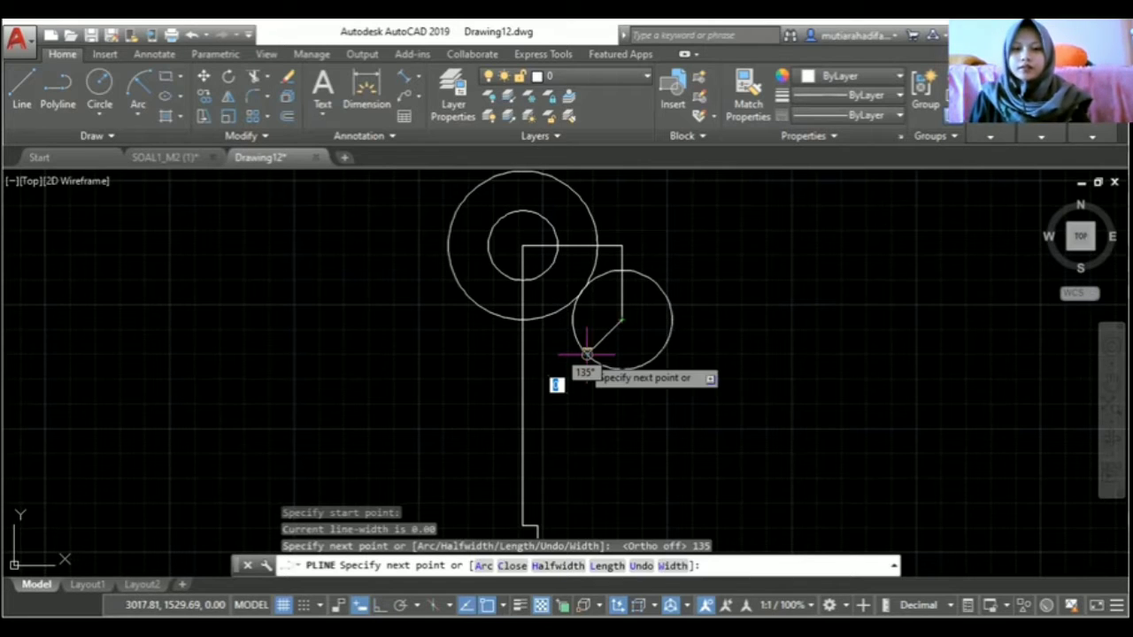
key(Escape)
Draw a circle of radius 25 centered on the lower end of the long vertical guide segment.
scroll(688, 298, down, 2)
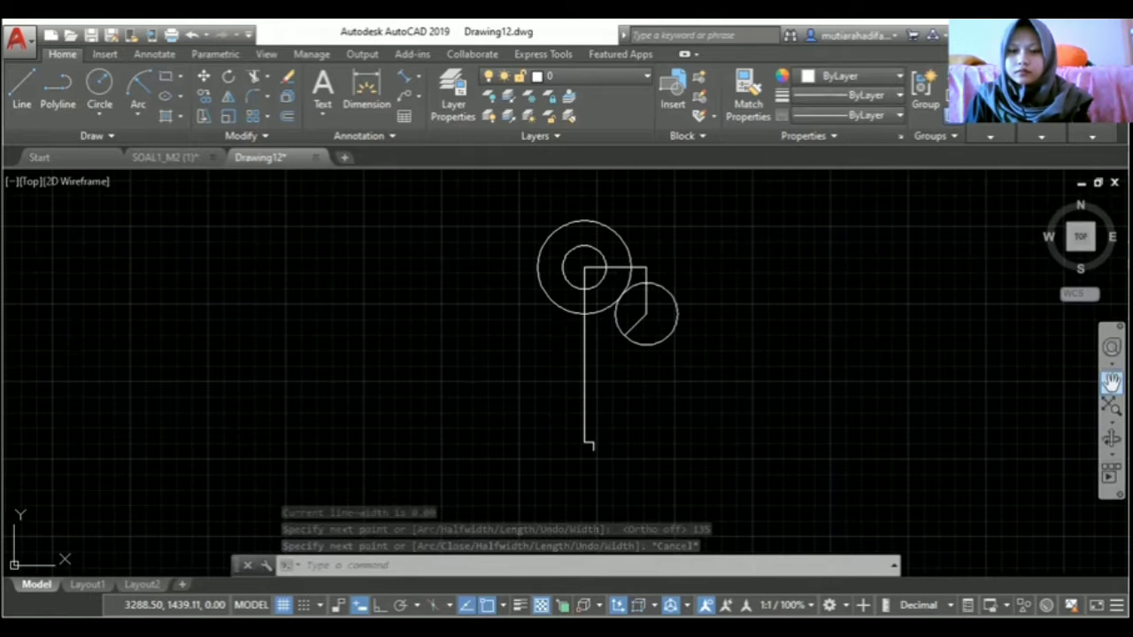
click(1111, 381)
drag(651, 420, 651, 390)
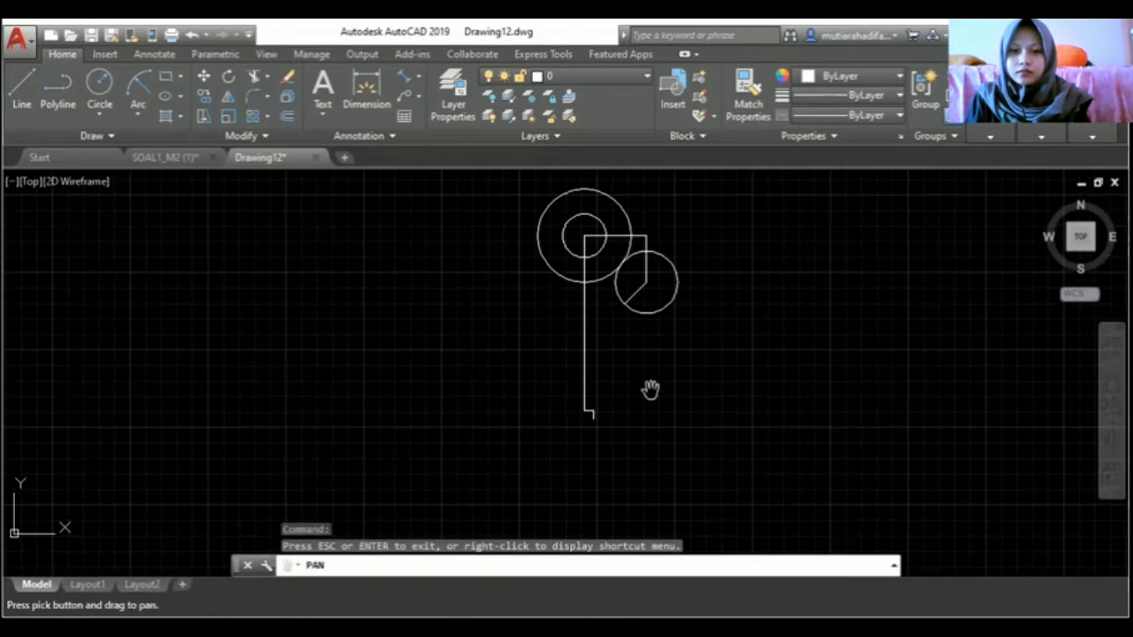
scroll(651, 389, up, 2)
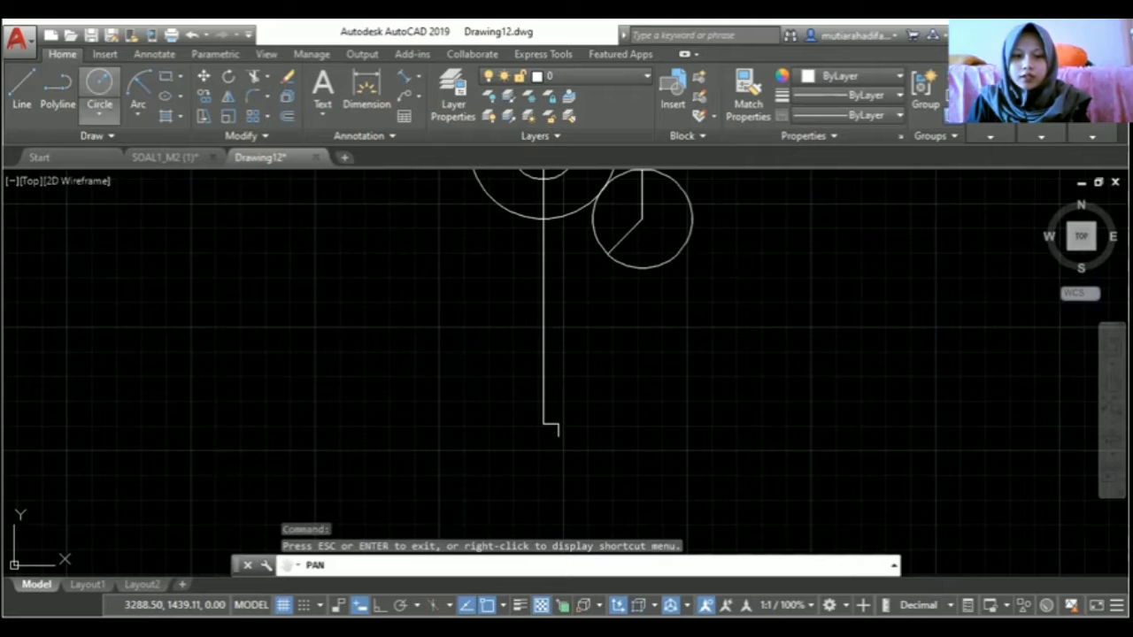
click(99, 84)
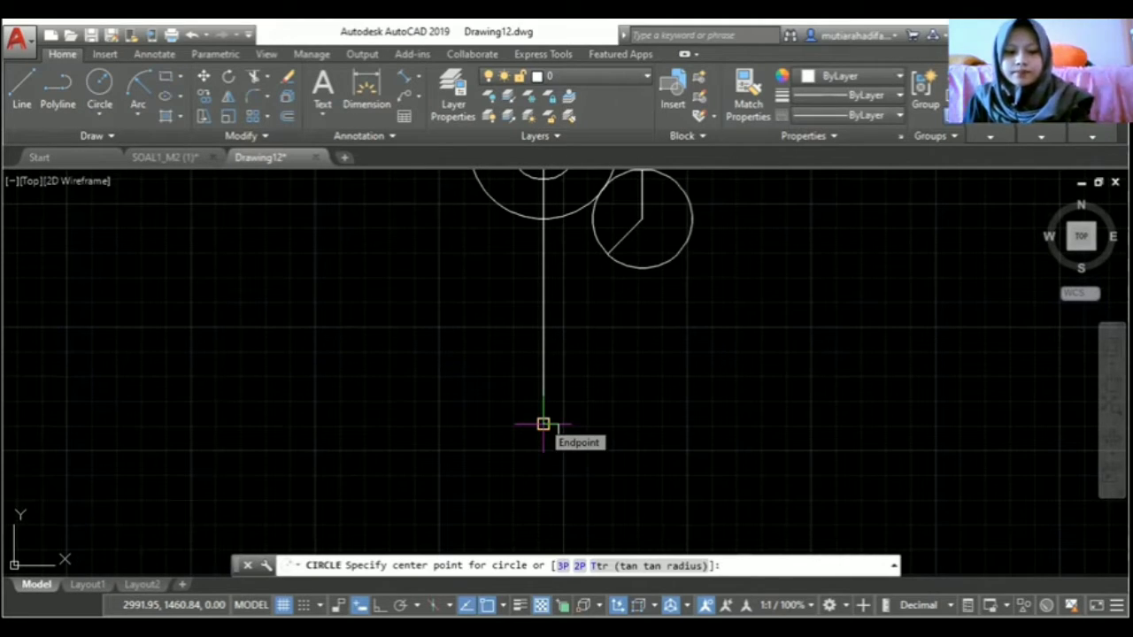
click(542, 424)
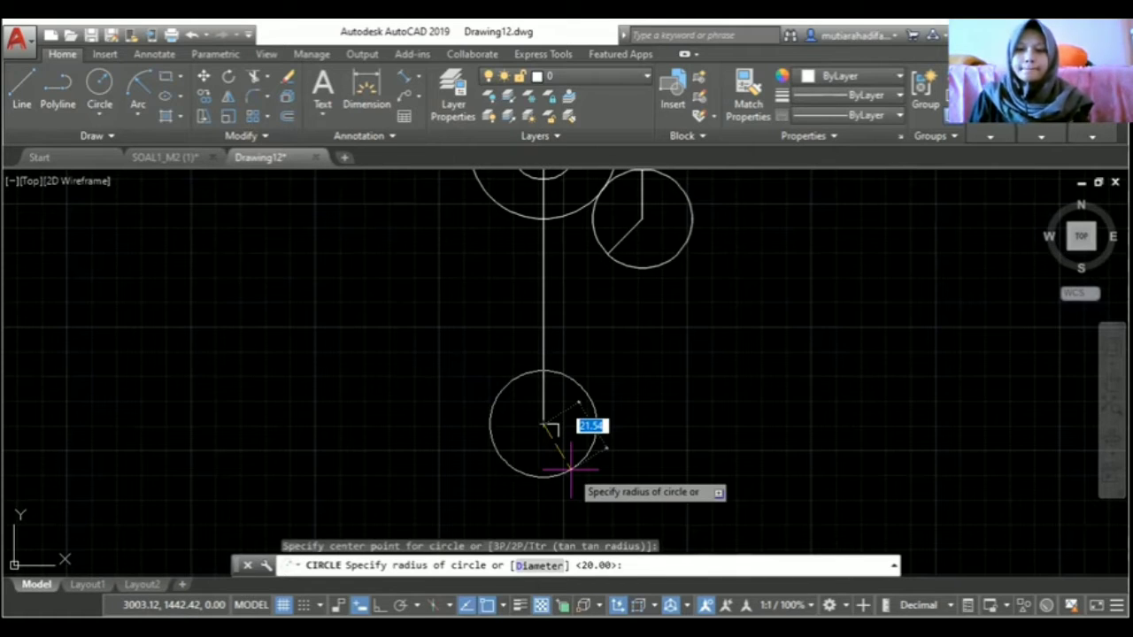
text(25)
key(Return)
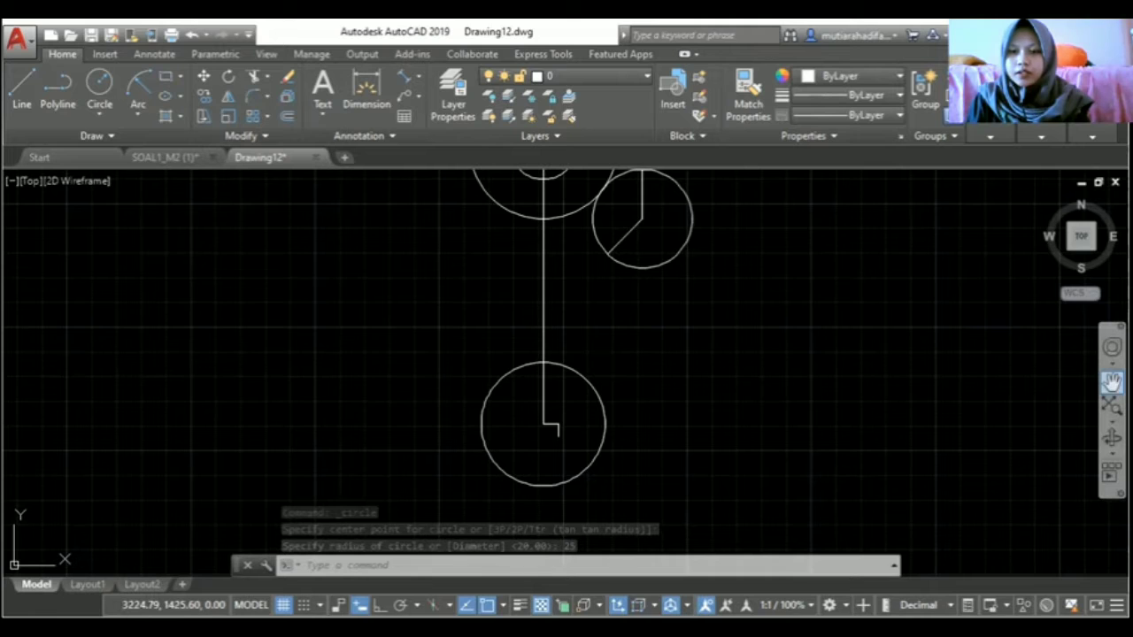
Draw a horizontal guide polyline about 68 long to the left, from where the diameter 60 and radius 20 circles touch.
click(1111, 382)
drag(780, 428, 815, 499)
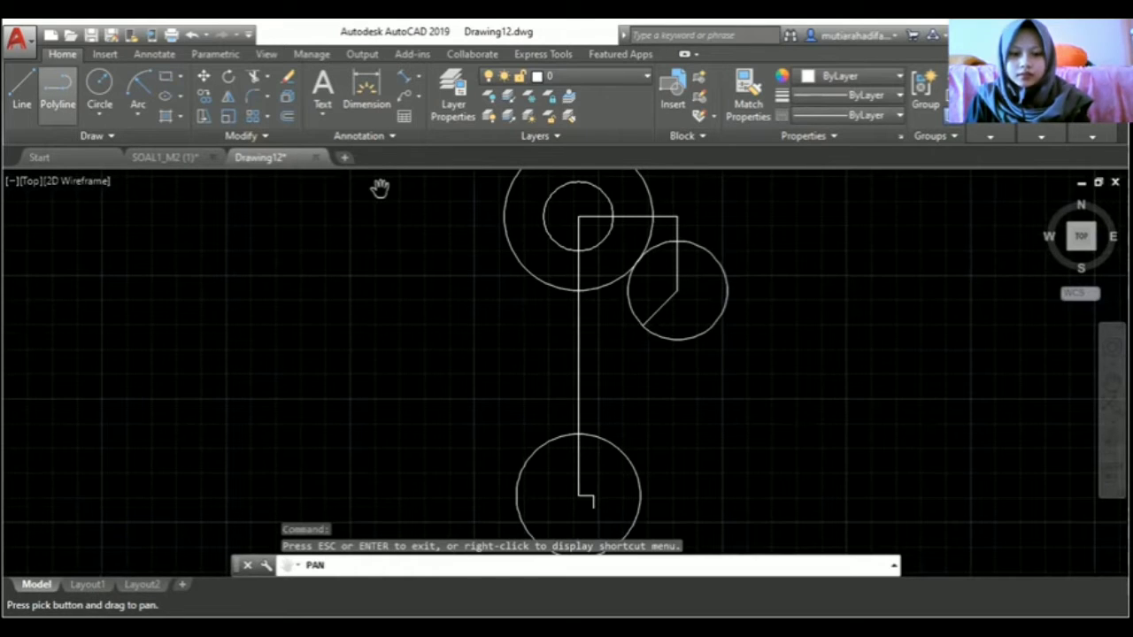
key(Escape)
text(pl)
key(Return)
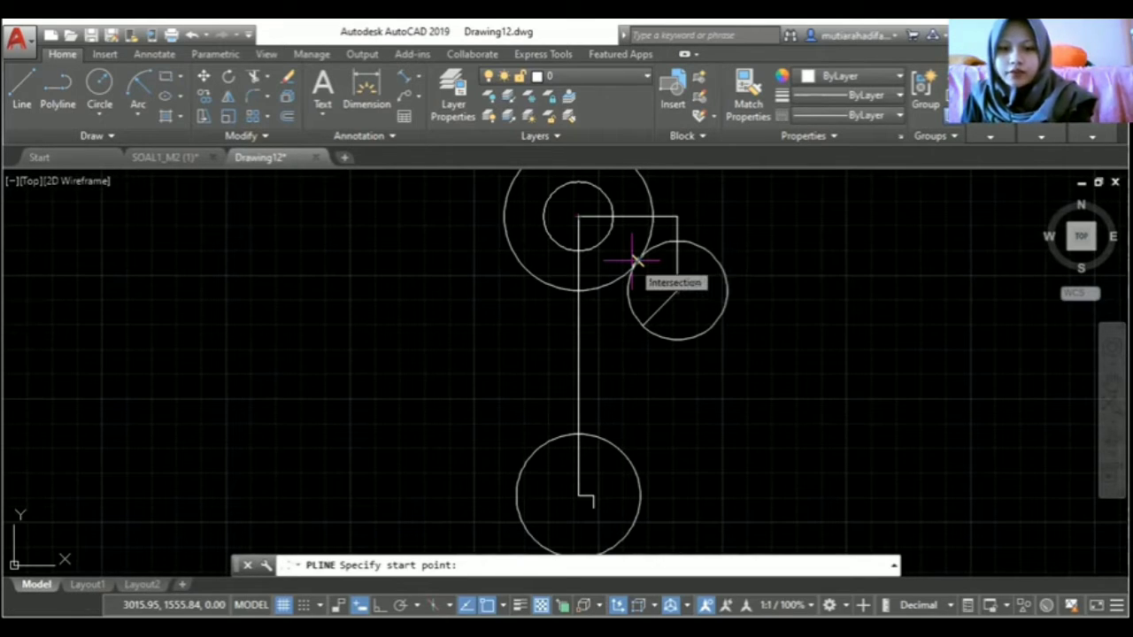
key(F8)
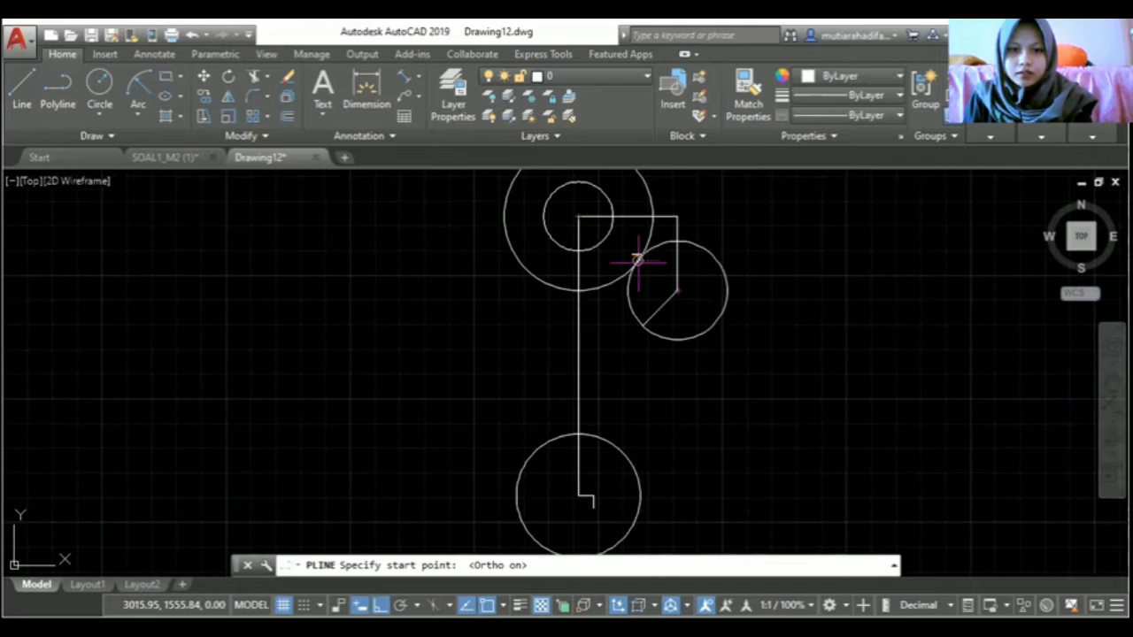
click(637, 259)
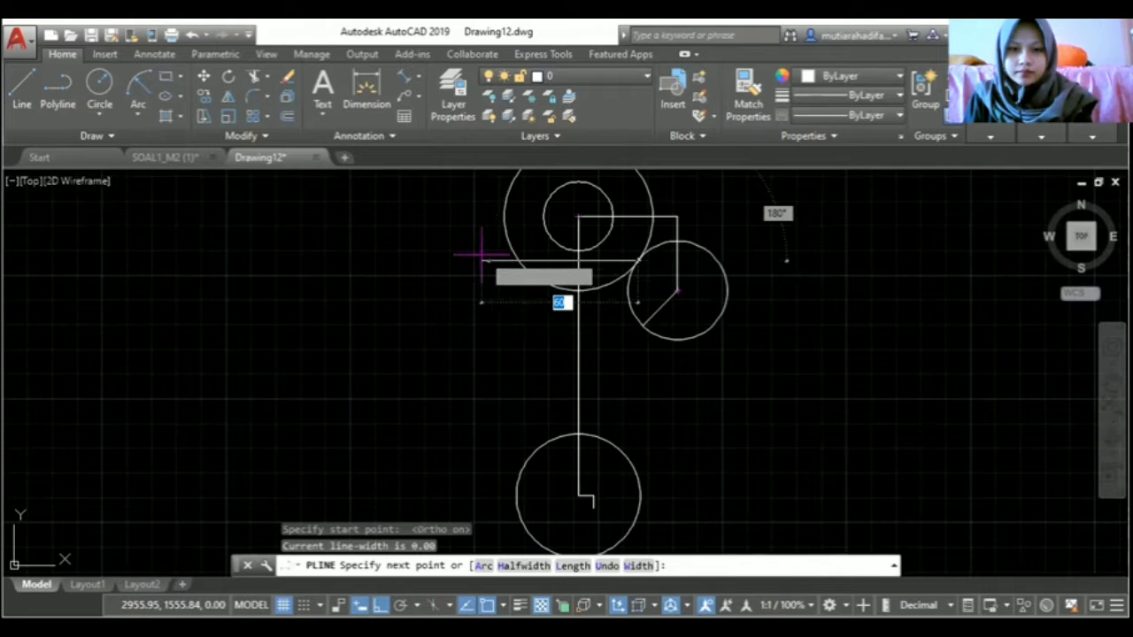
click(467, 260)
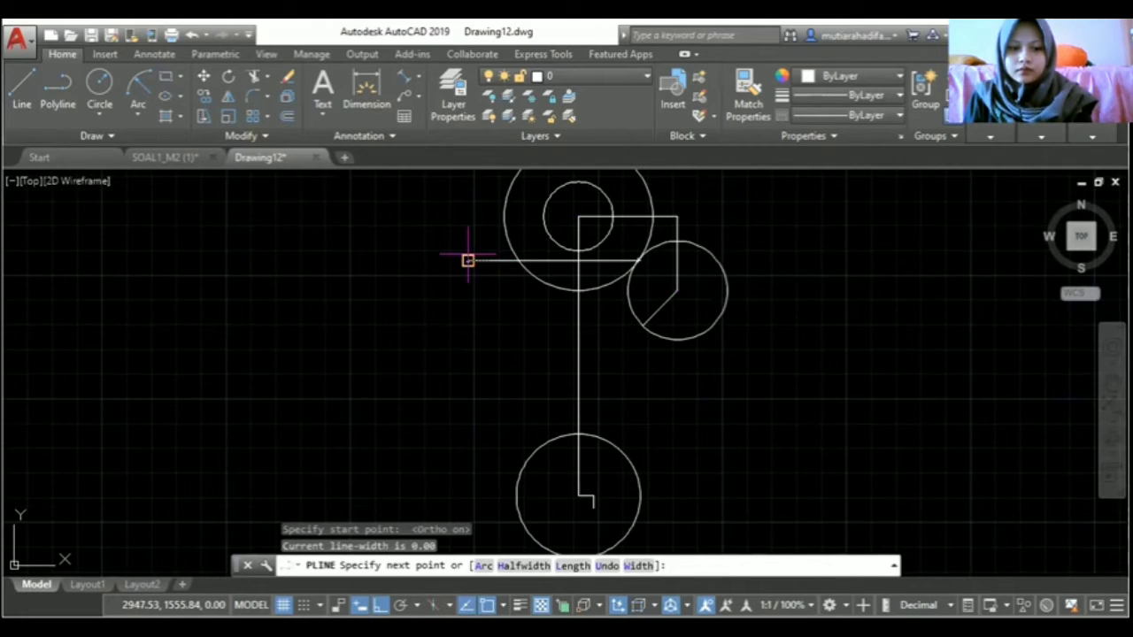
key(Escape)
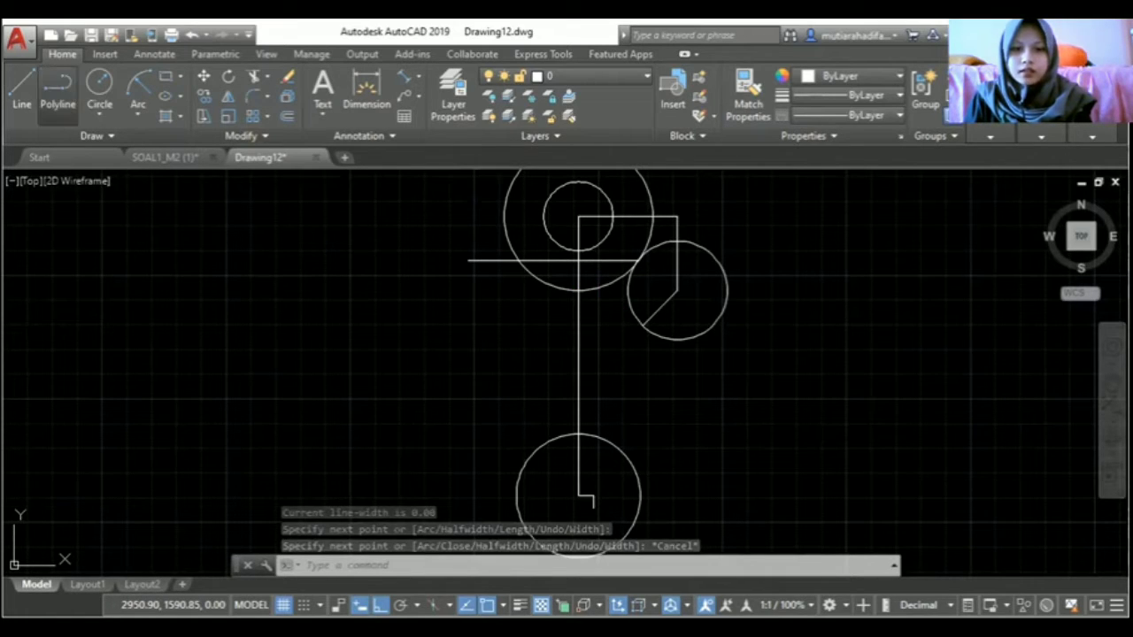
Draw a polyline from the horizontal guide's left crossing with the diameter 60 circle, tangent to the right side of the radius 25 circle.
click(58, 89)
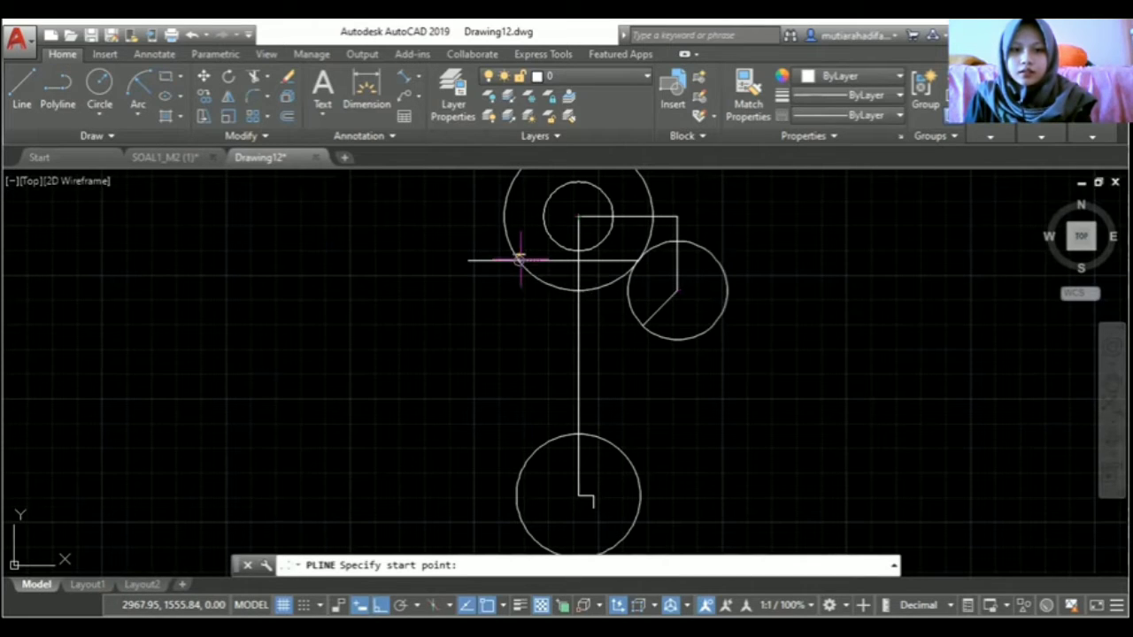
click(520, 259)
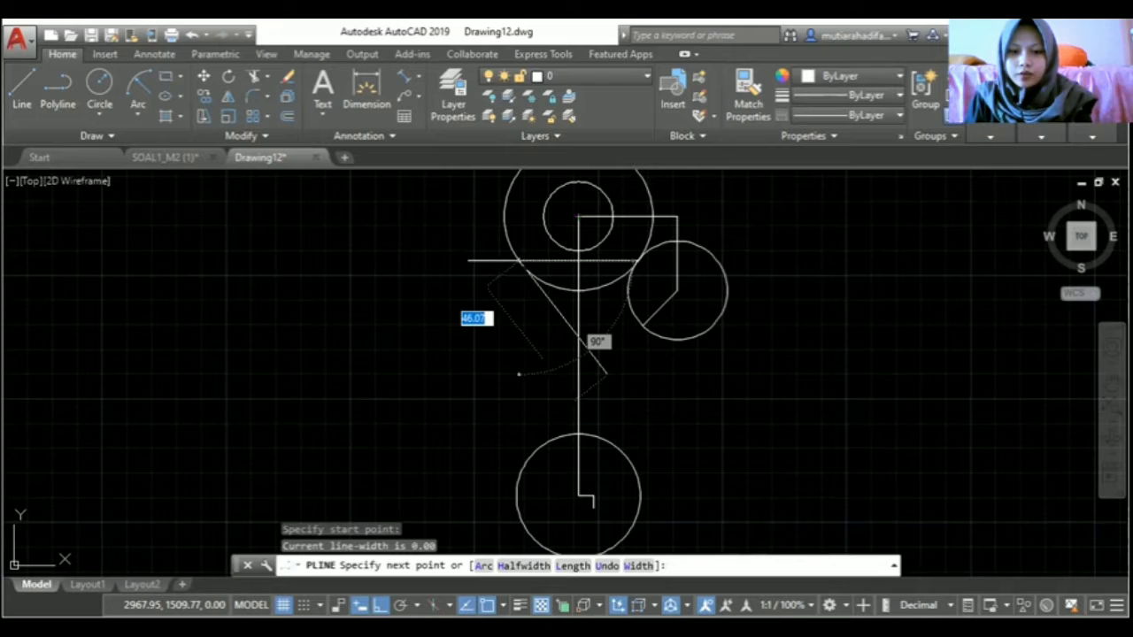
key(F8)
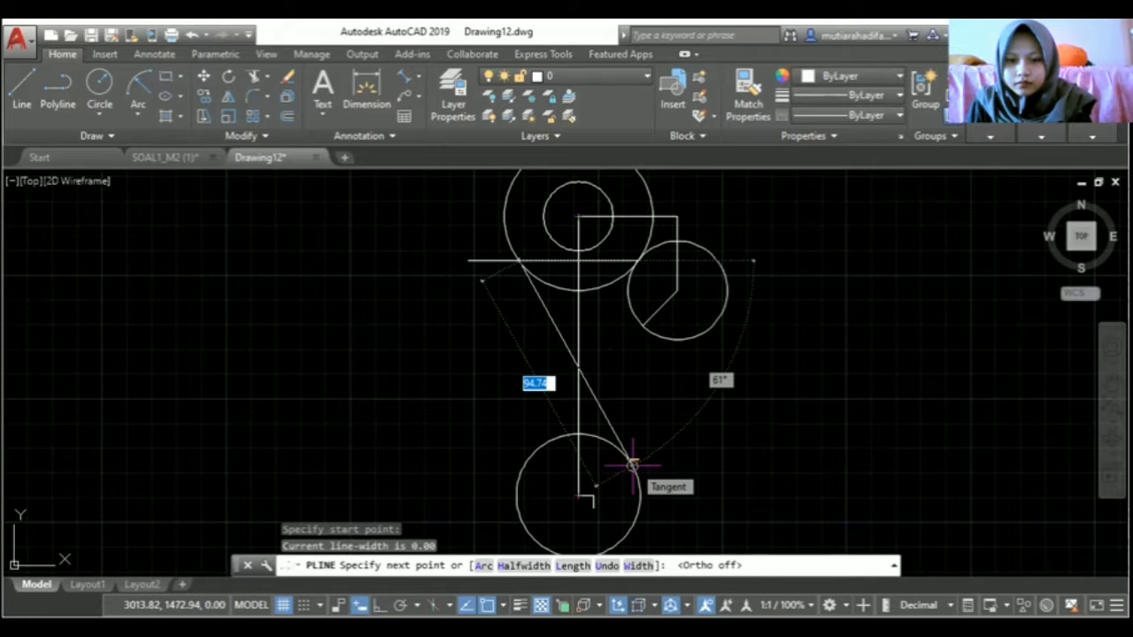
click(632, 465)
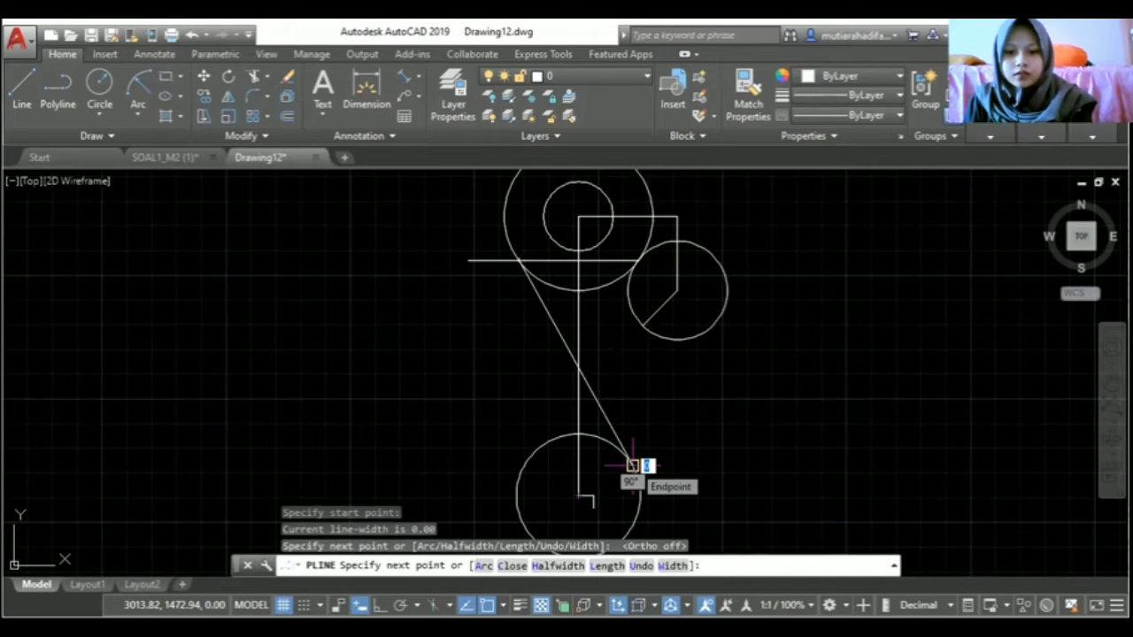
key(Escape)
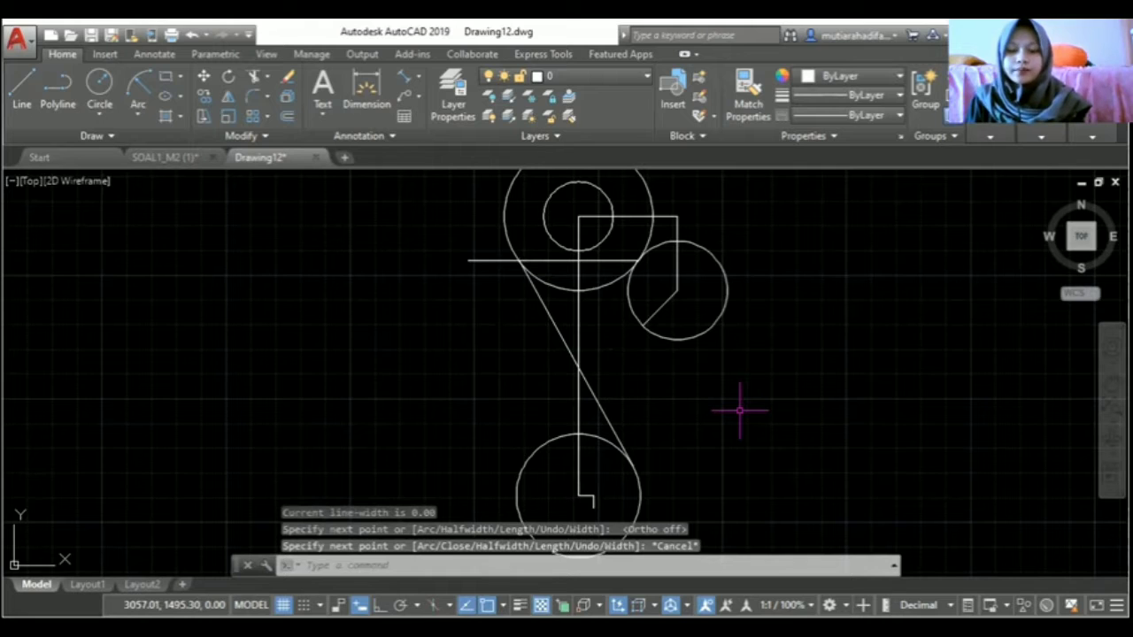
Draw a circle of radius 46 centered on the lower end of the long slanted tangent line.
click(98, 84)
middle_drag(280, 320, 281, 185)
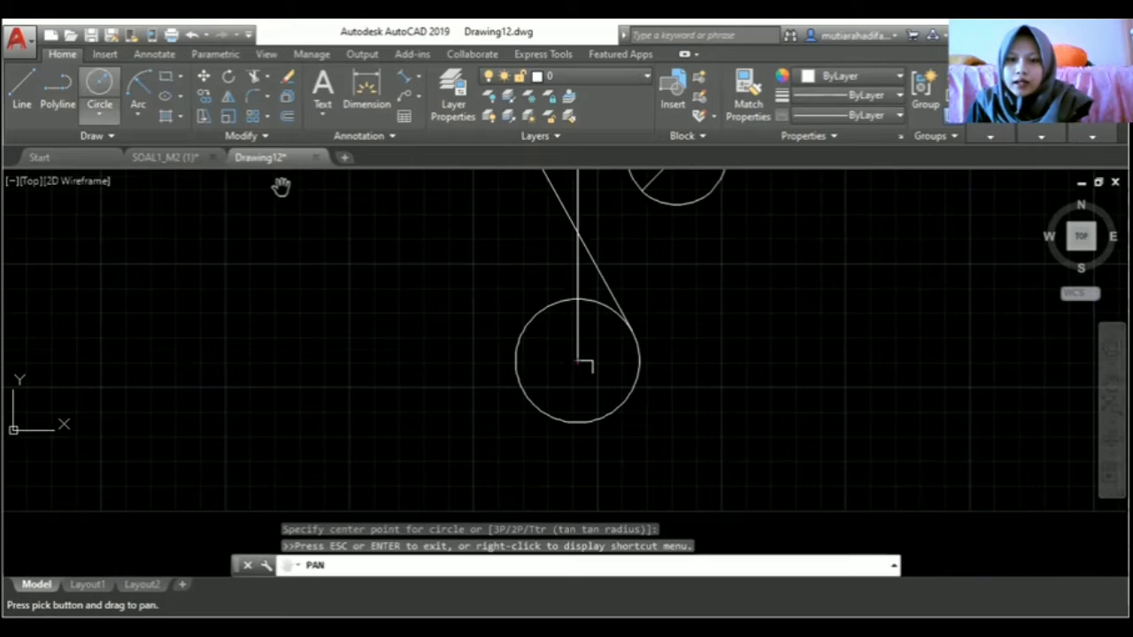
key(Escape)
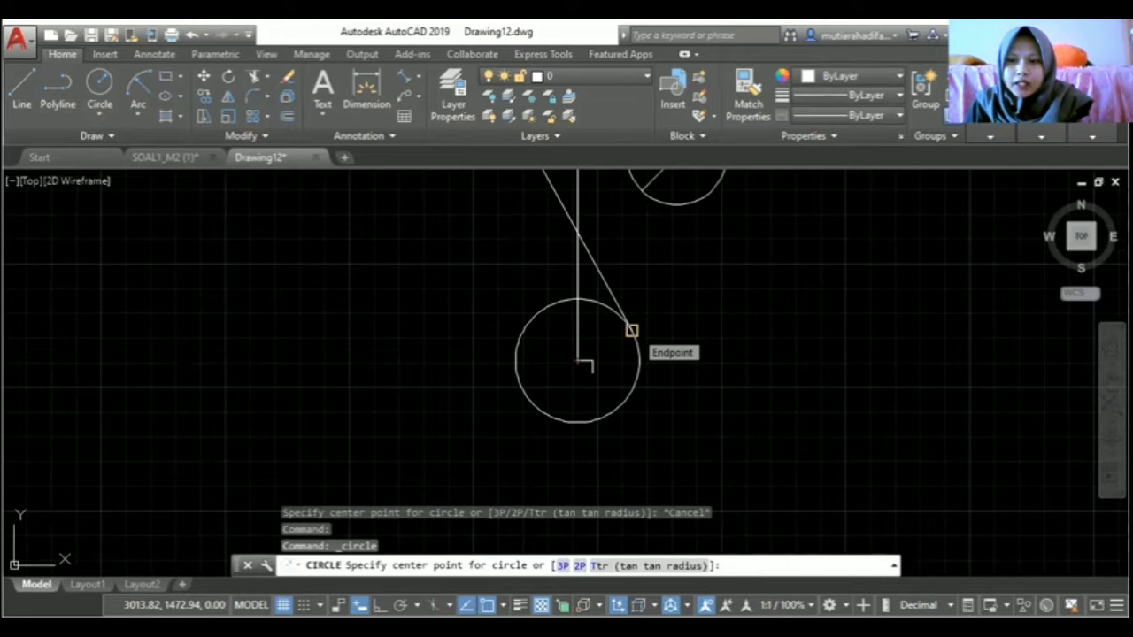
click(631, 330)
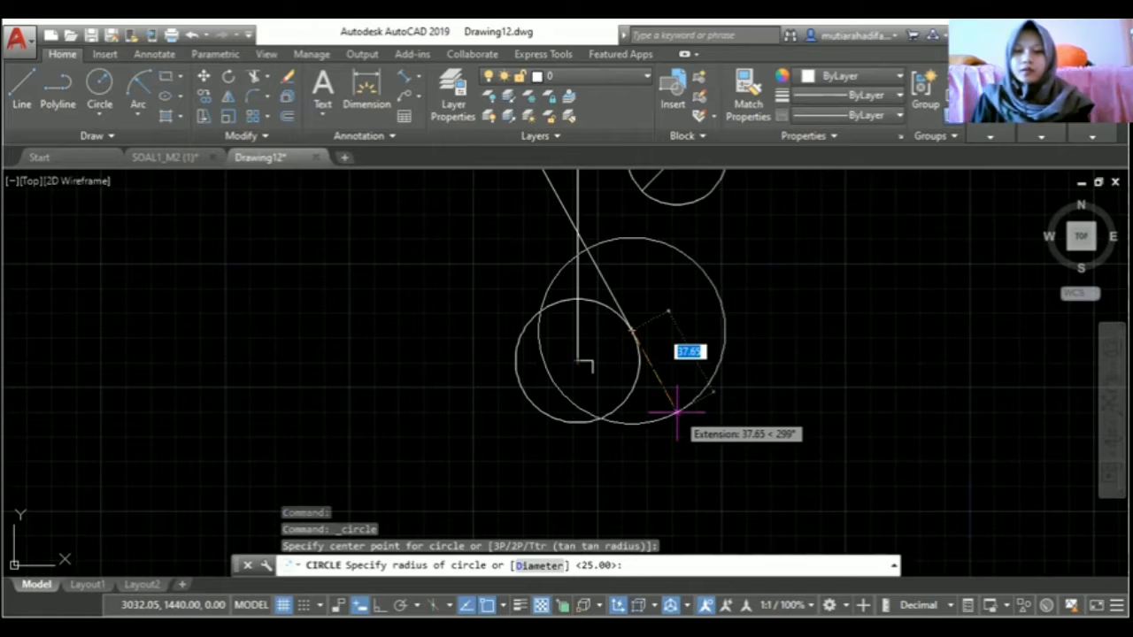
text(46)
key(Return)
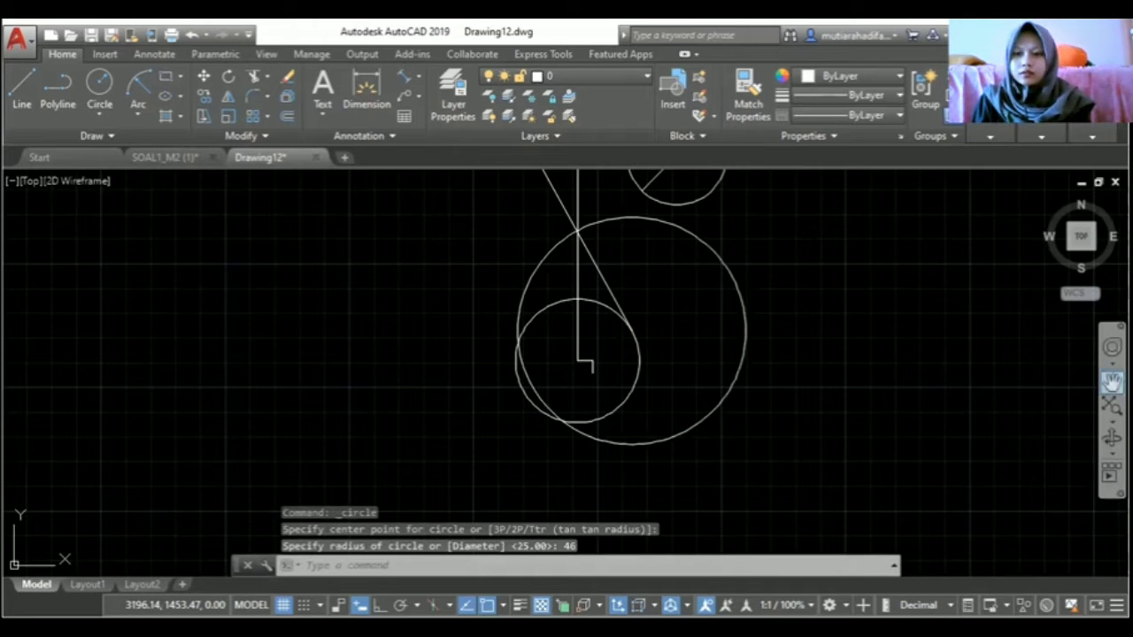
Draw a polyline from the lower end of the 135° guide, tangent to the upper right of the radius 46 circle.
click(1112, 382)
mouse_move(791, 311)
mouse_down()
mouse_move(791, 380)
mouse_move(813, 446)
mouse_move(810, 430)
mouse_up()
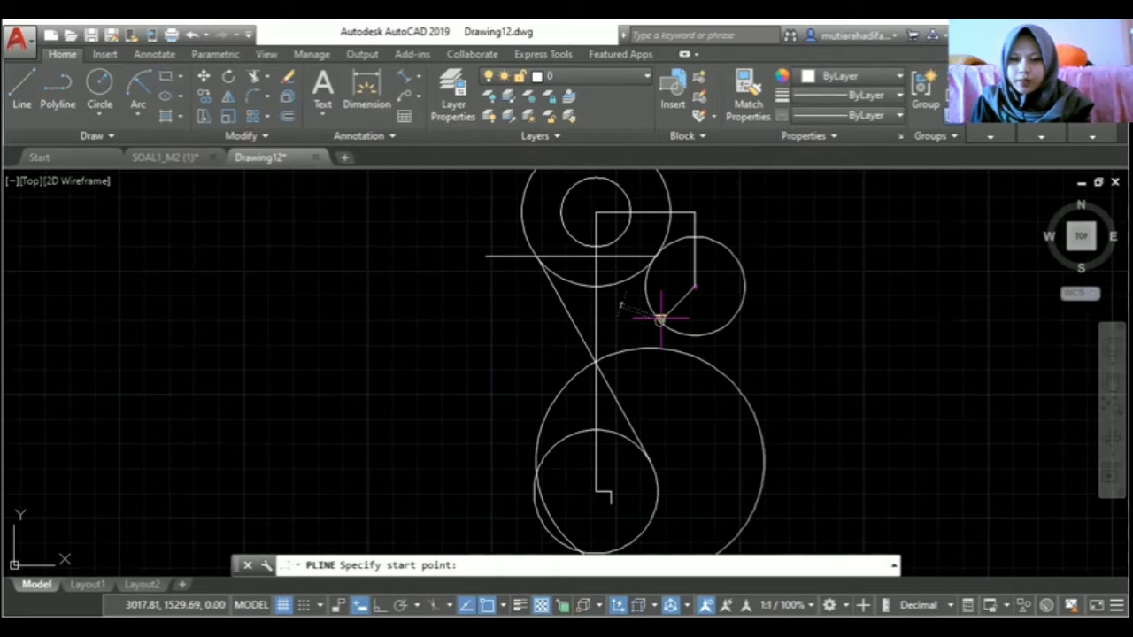
click(660, 318)
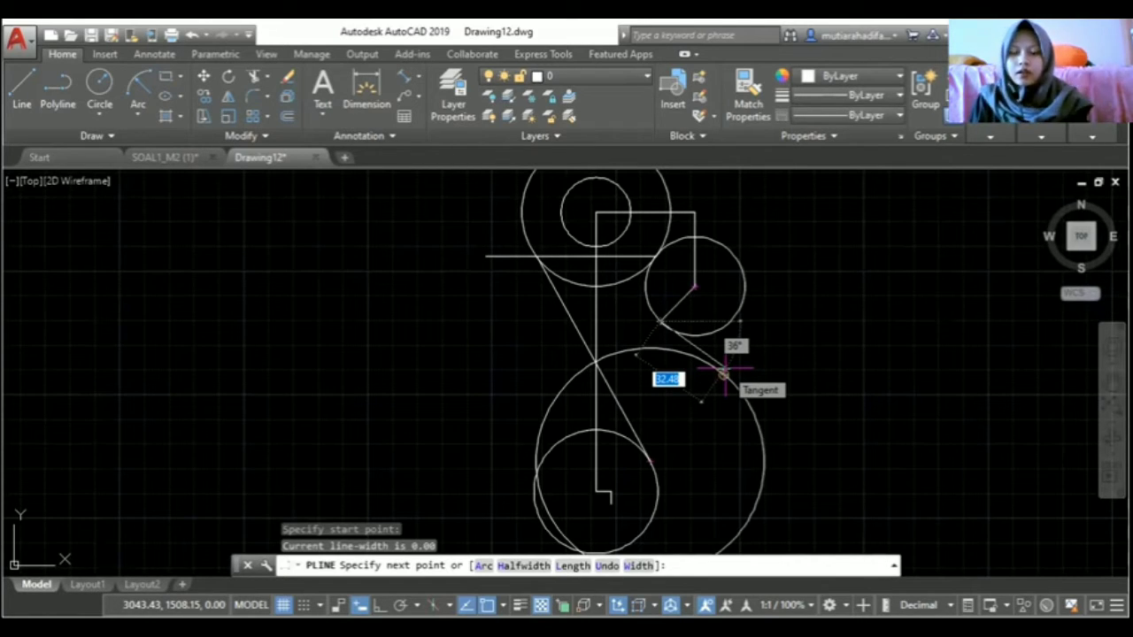
key(Escape)
Using all objects as cutting edges, trim away the outer right part of the radius 20 circle between its two tangent connections.
scroll(805, 323, down, 2)
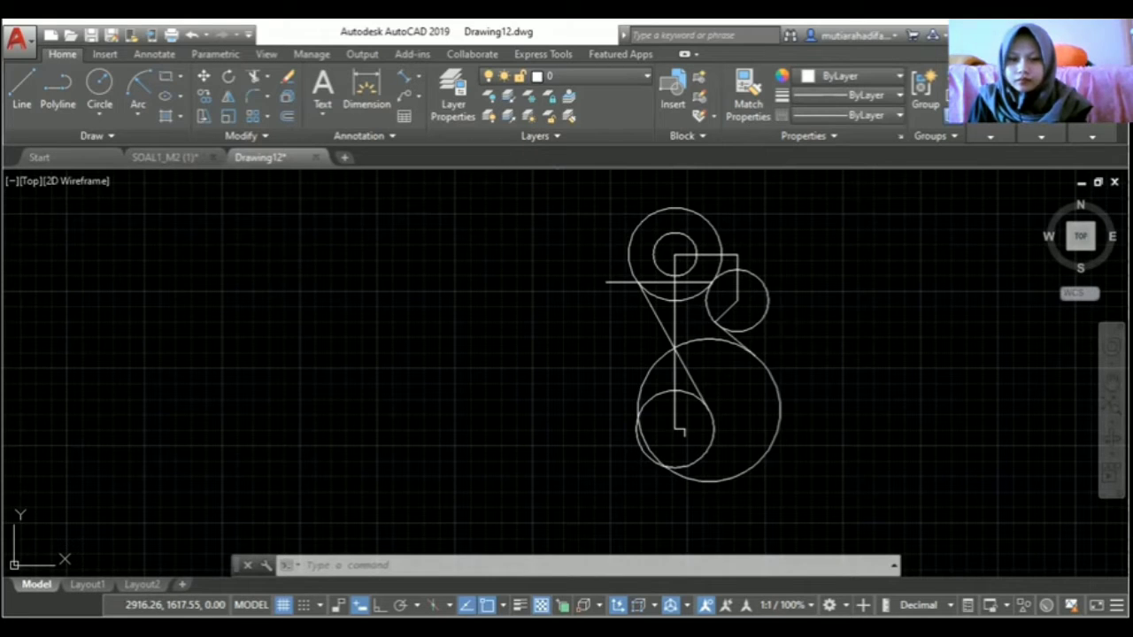
click(561, 181)
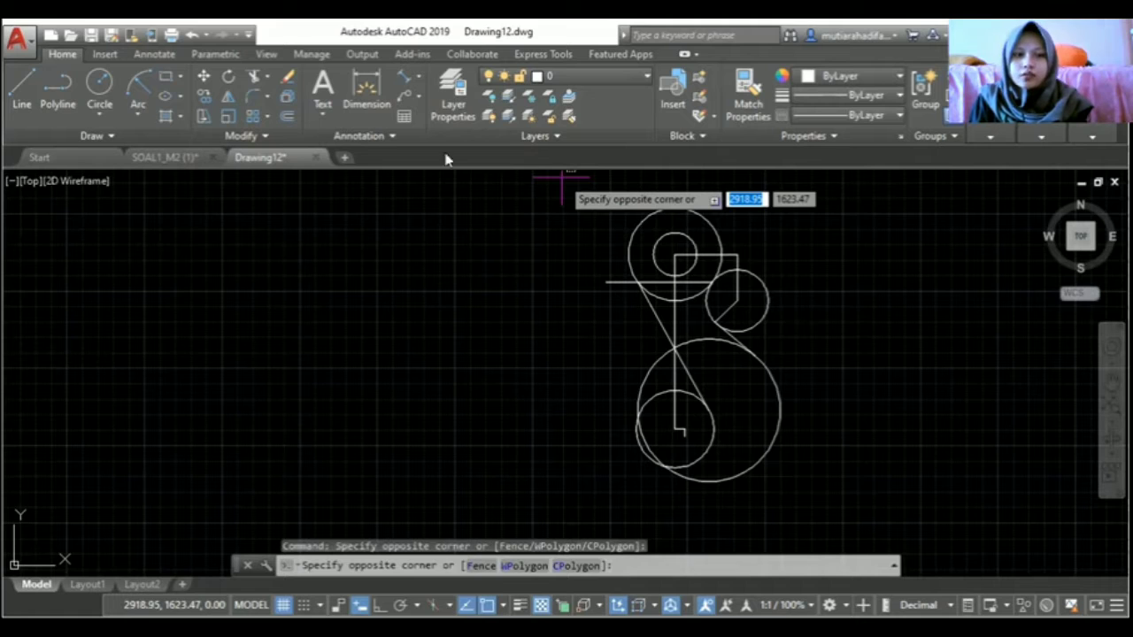
click(823, 500)
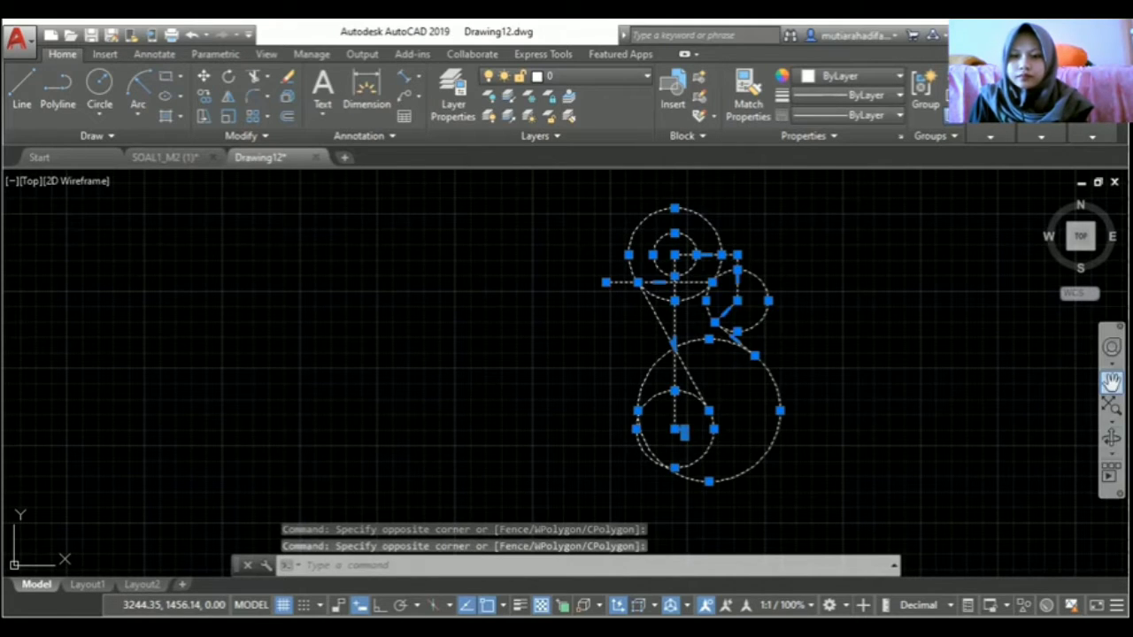
click(1110, 381)
drag(918, 428, 829, 437)
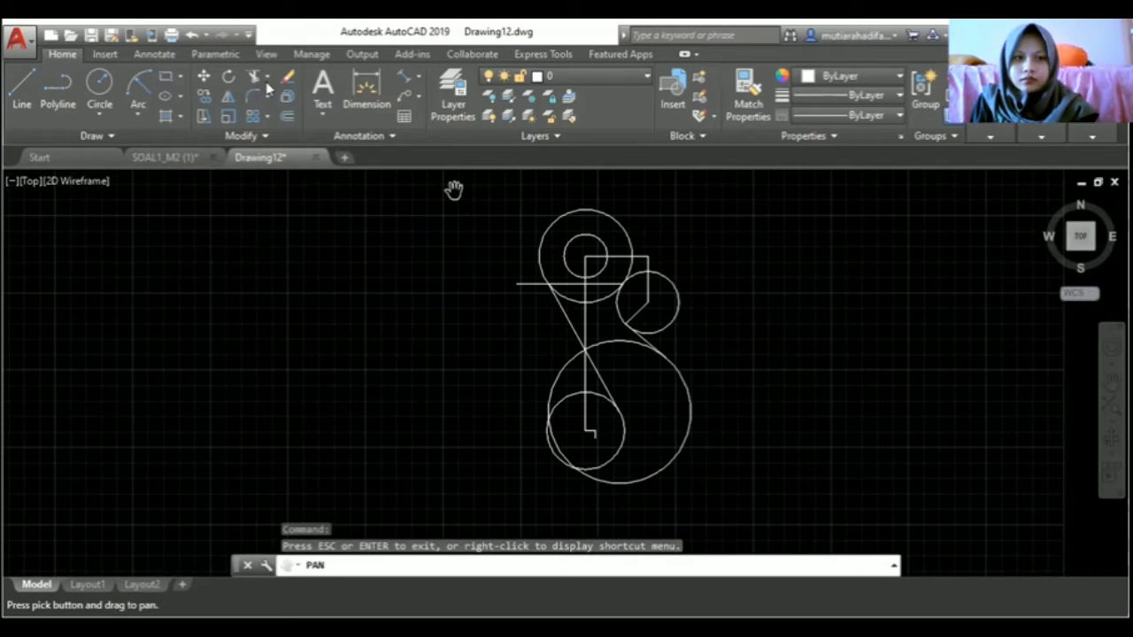
key(Escape)
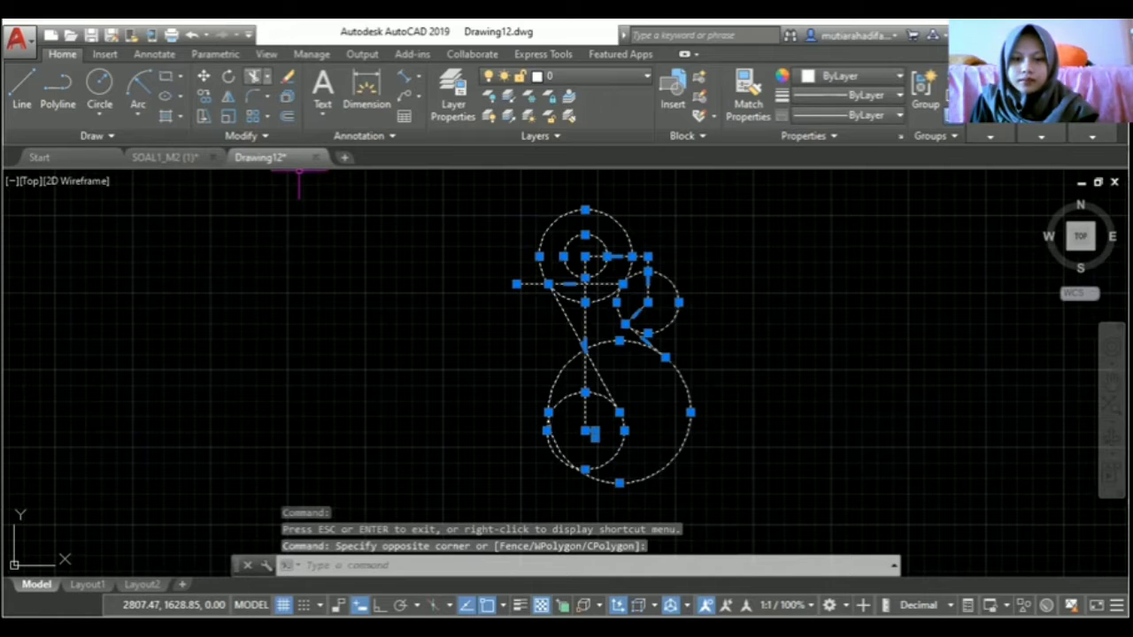
click(254, 77)
scroll(605, 235, up, 2)
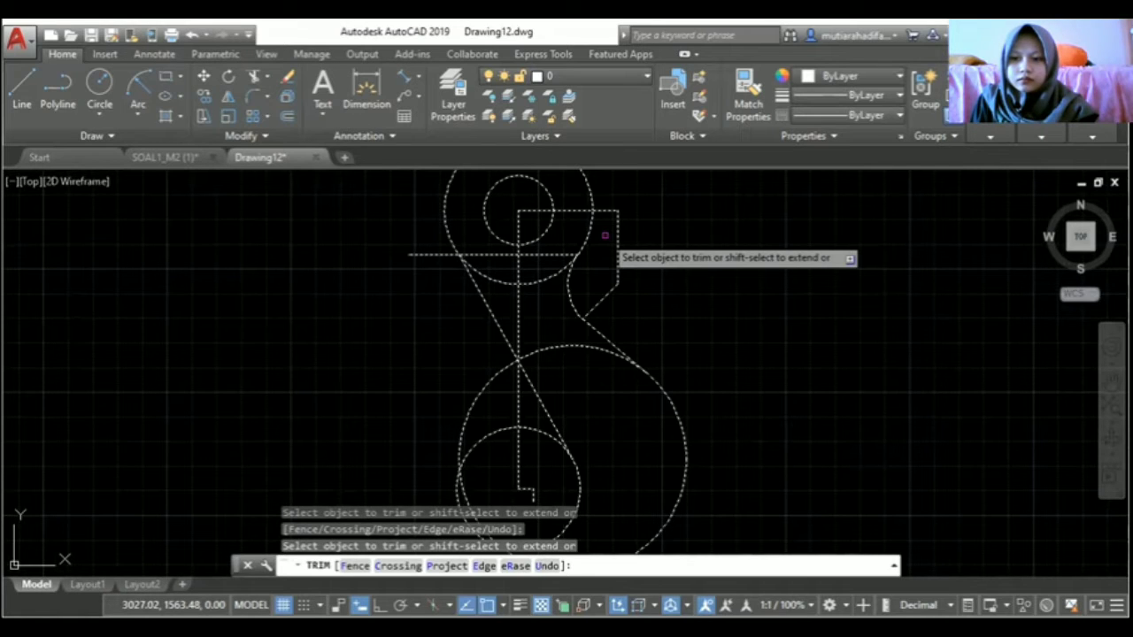
Trim the radius 46 circle's left side, the lower horizontal guide inside the diameter 60 circle, and the upper horizontal guide outside the small circle.
click(1108, 402)
drag(707, 410, 731, 357)
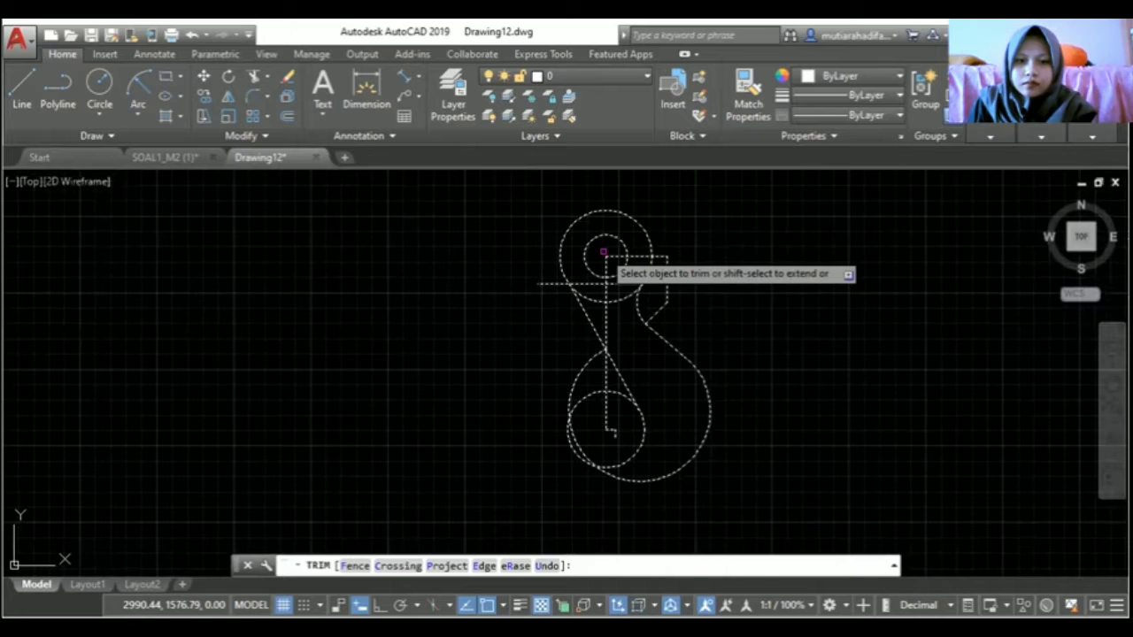
middle_drag(603, 252, 634, 314)
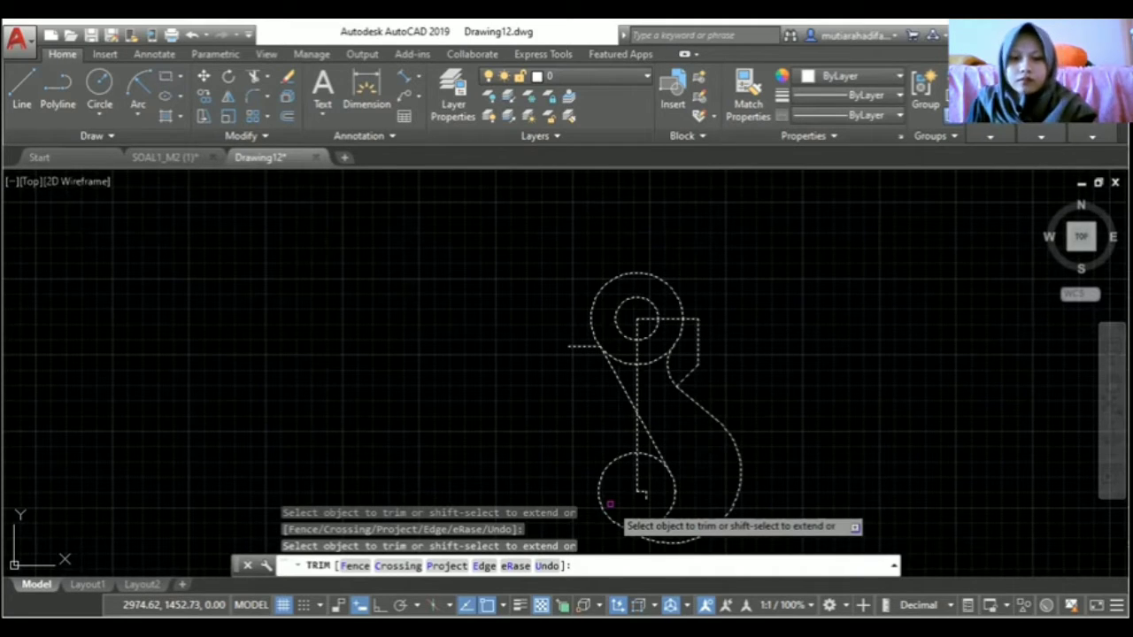
key(Escape)
Erase the leftover right vertical guide, the 135° guide, and the horizontal guide stubs beside the diameter 60 circle and inside the small circle.
click(698, 345)
right_click(717, 314)
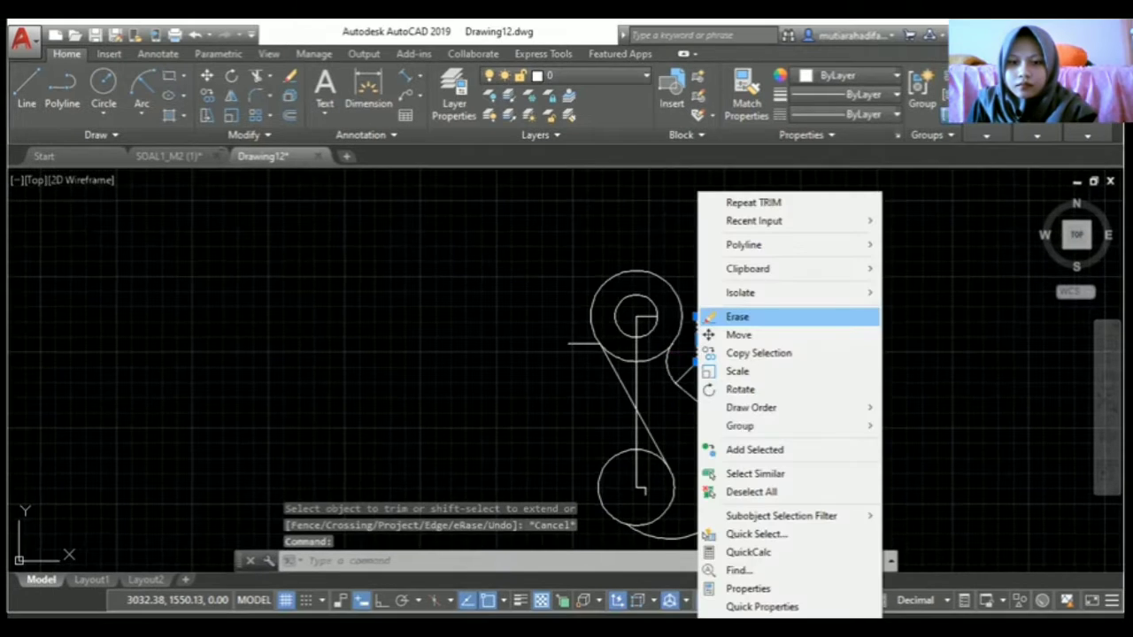
click(735, 316)
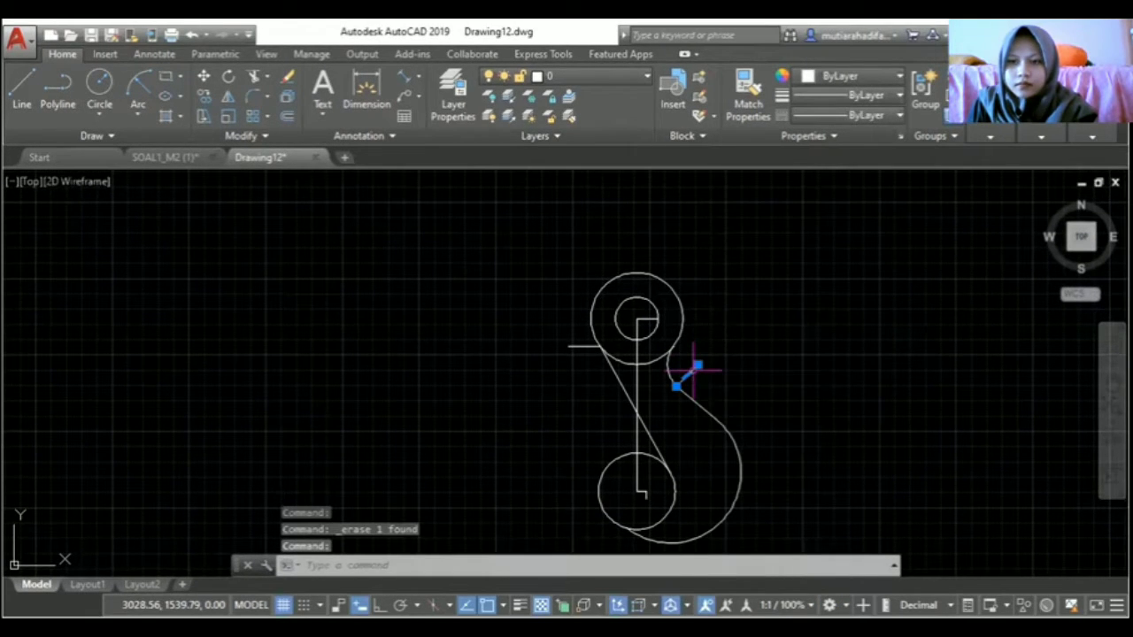
click(584, 346)
right_click(591, 348)
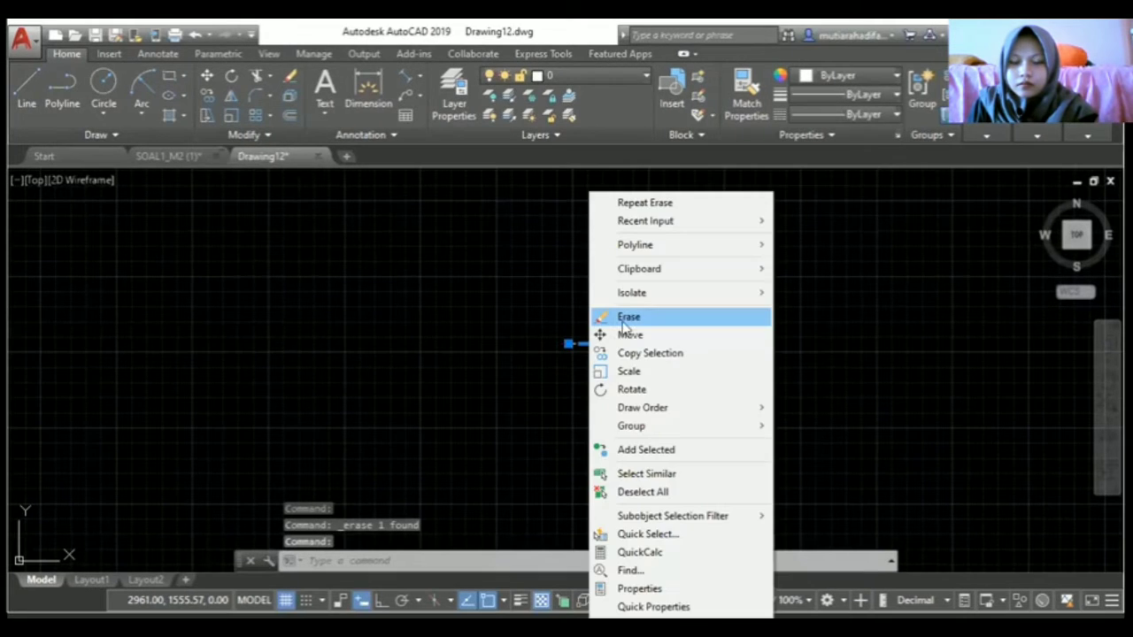
click(628, 316)
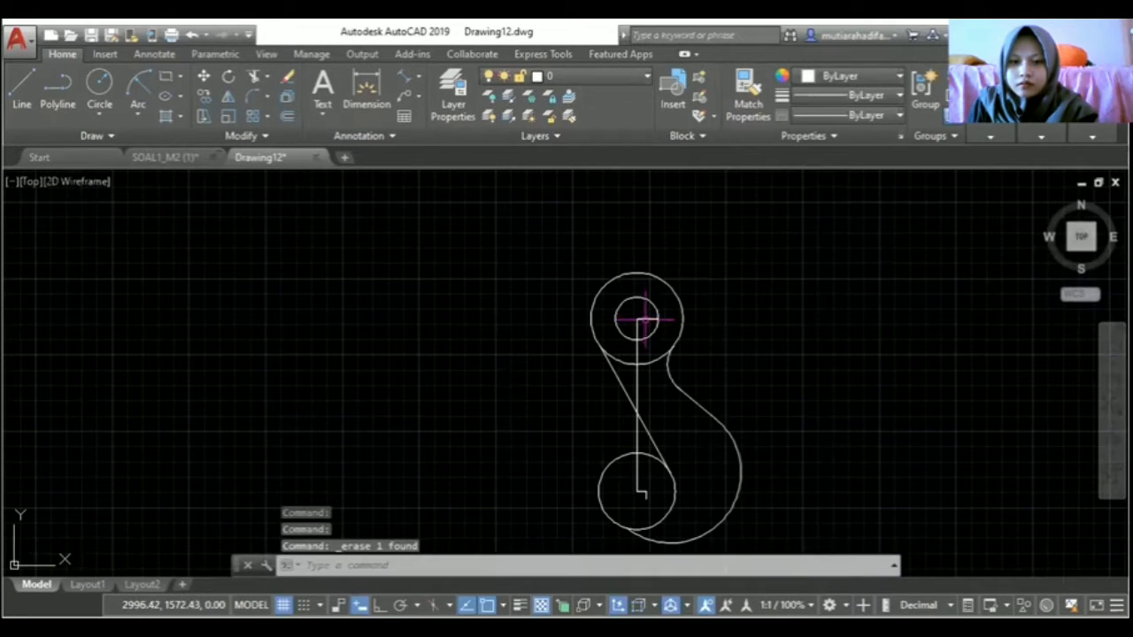
click(645, 320)
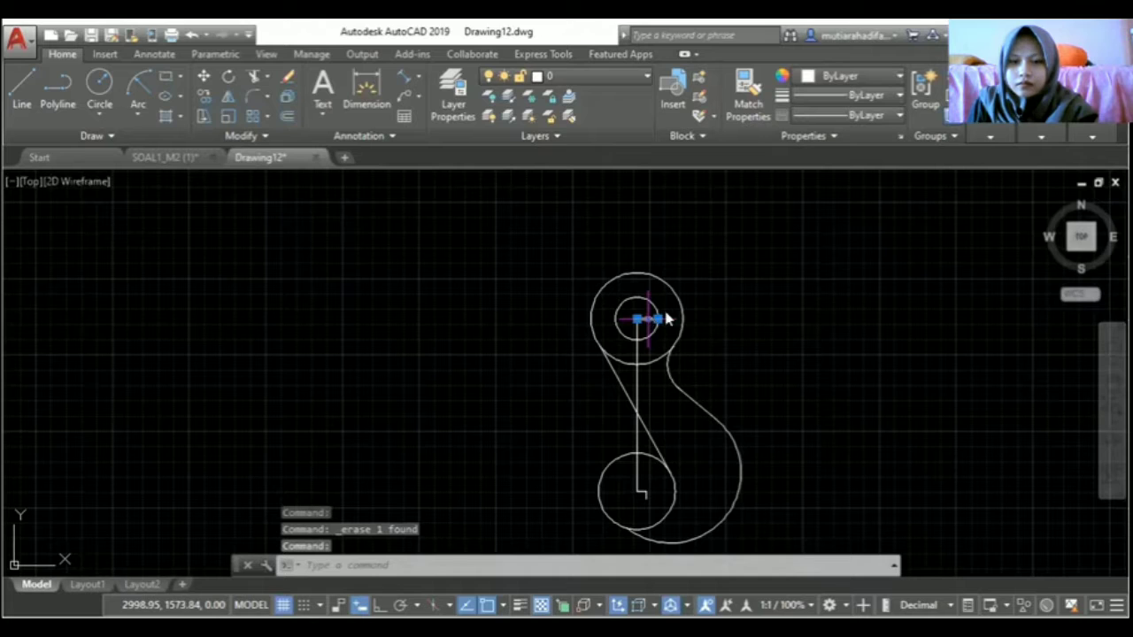
key(Delete)
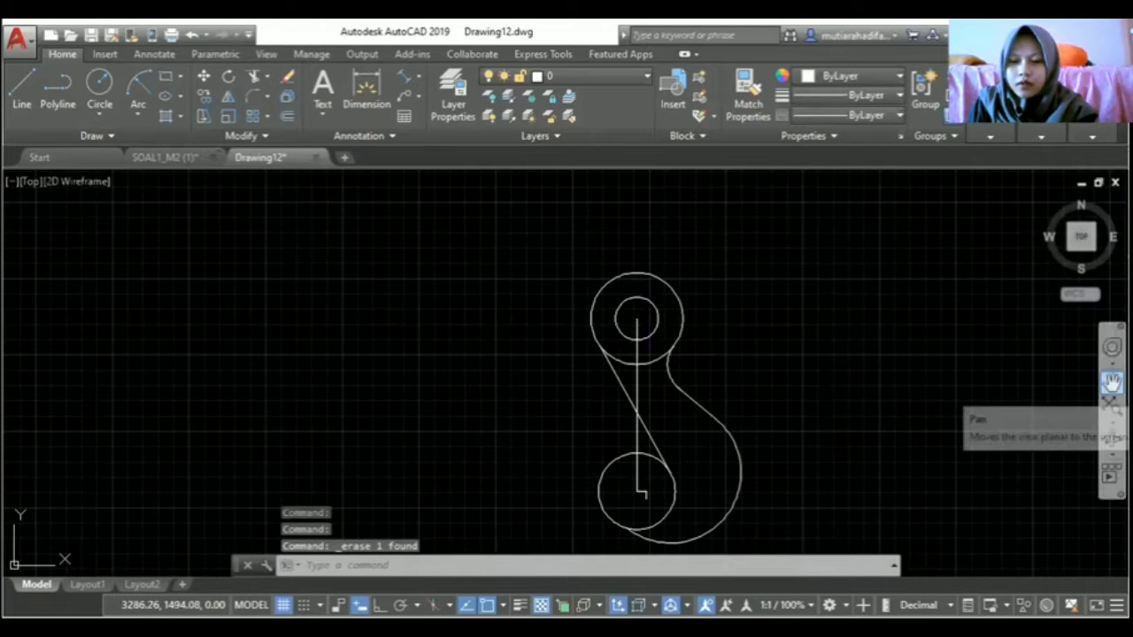
Draw a circle of radius 65 centered on the corner of the short stepped guide inside the radius 25 circle.
click(1111, 380)
drag(834, 507, 786, 457)
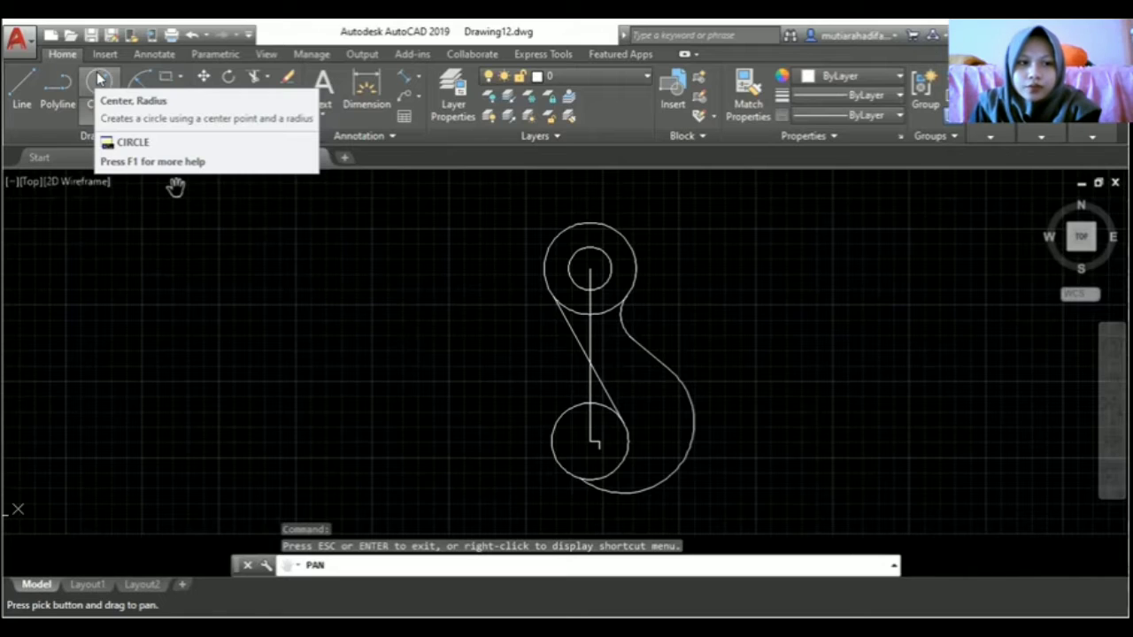
click(113, 115)
click(138, 142)
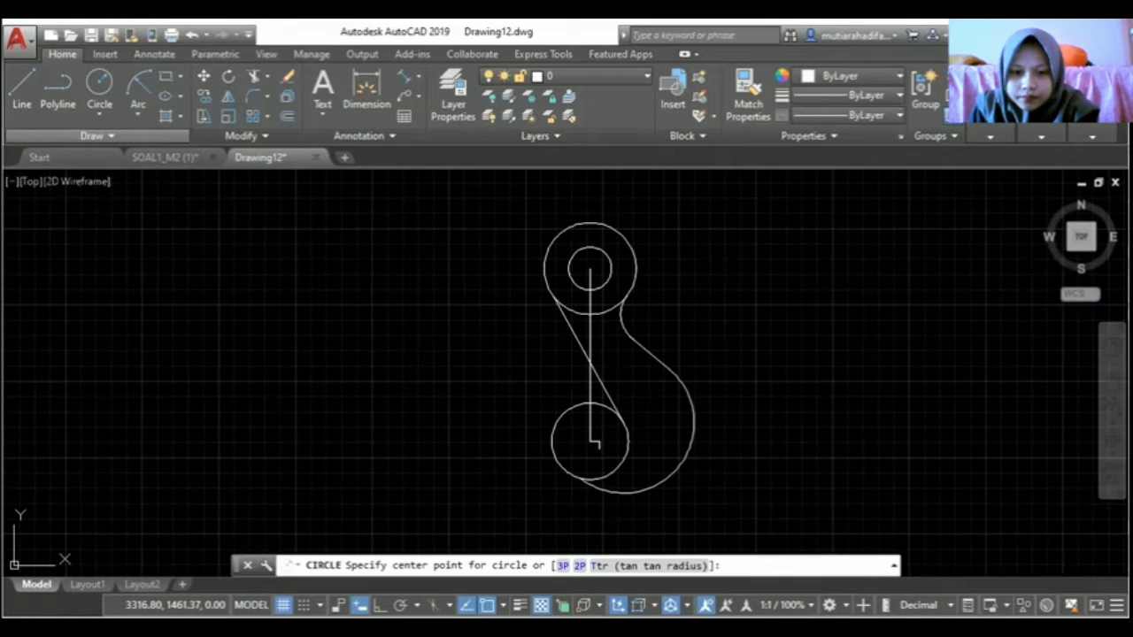
scroll(596, 442, up, 2)
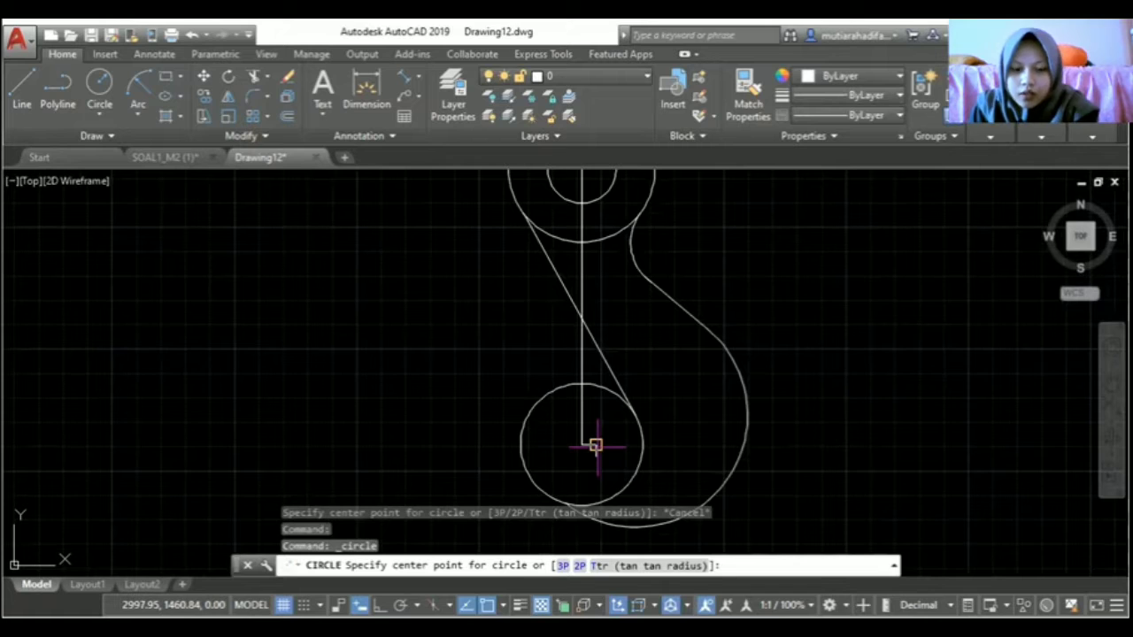
click(596, 445)
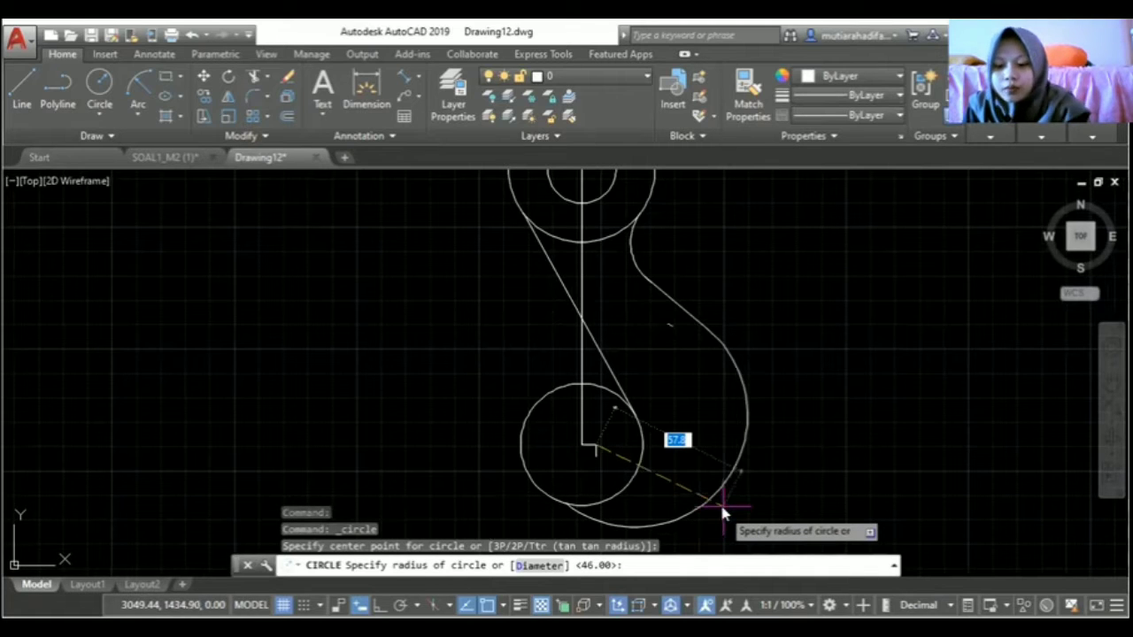
text(65)
key(Return)
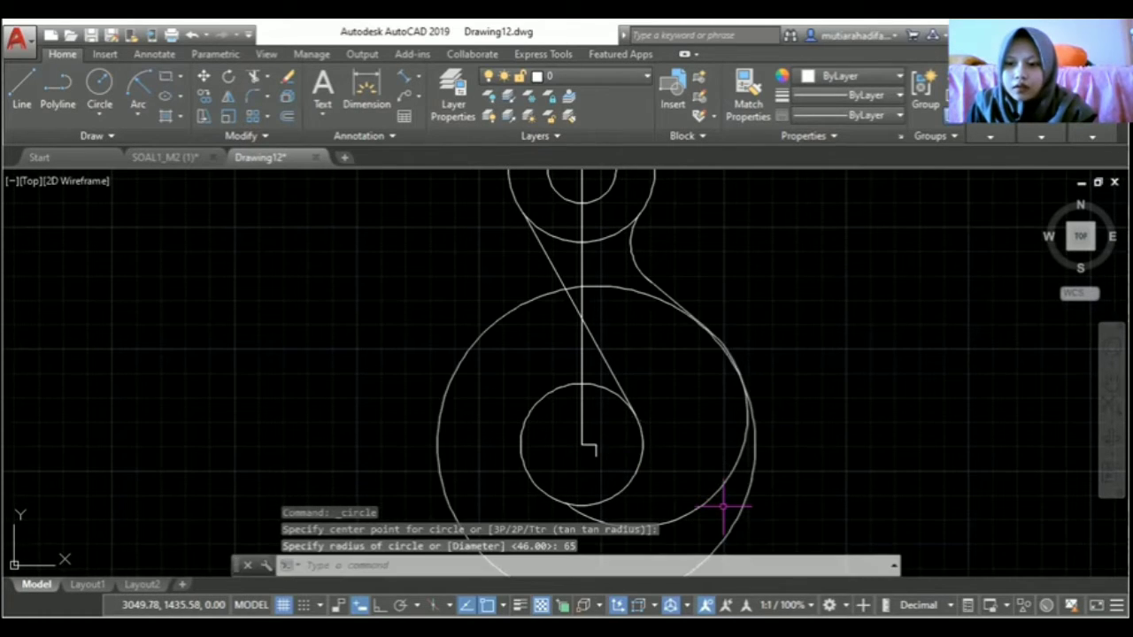
Trim the radius 65 circle's upper part between the slanted line and the radius 46 arc, and the radius 46 arc's lower part inside it.
scroll(896, 400, down, 2)
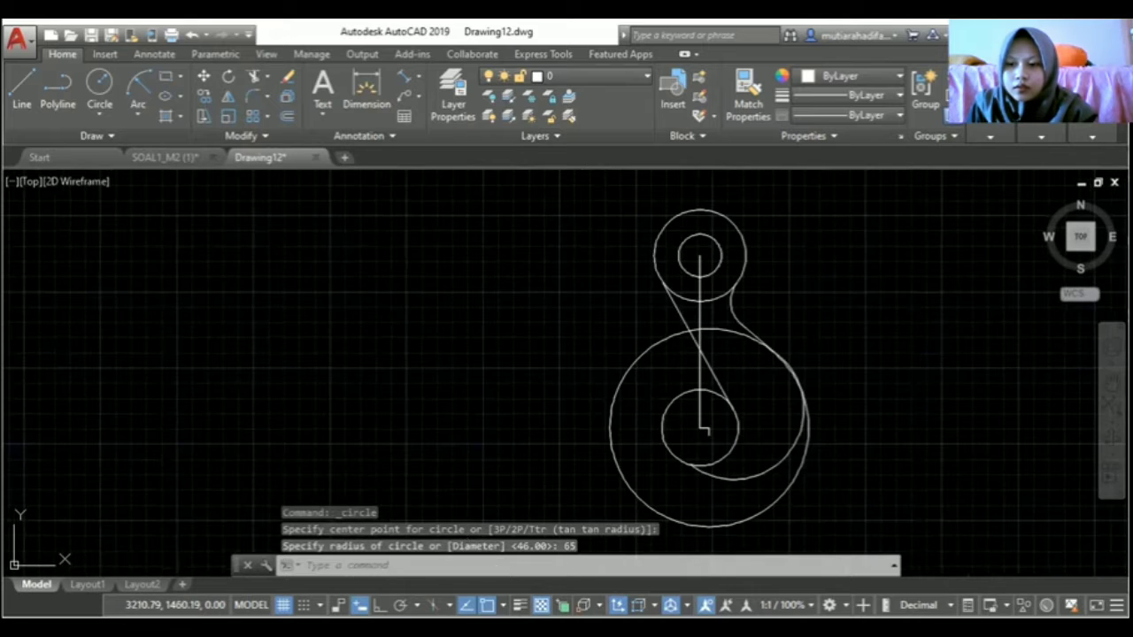
click(1110, 381)
mouse_move(919, 451)
mouse_down()
mouse_move(874, 425)
mouse_move(849, 436)
mouse_up()
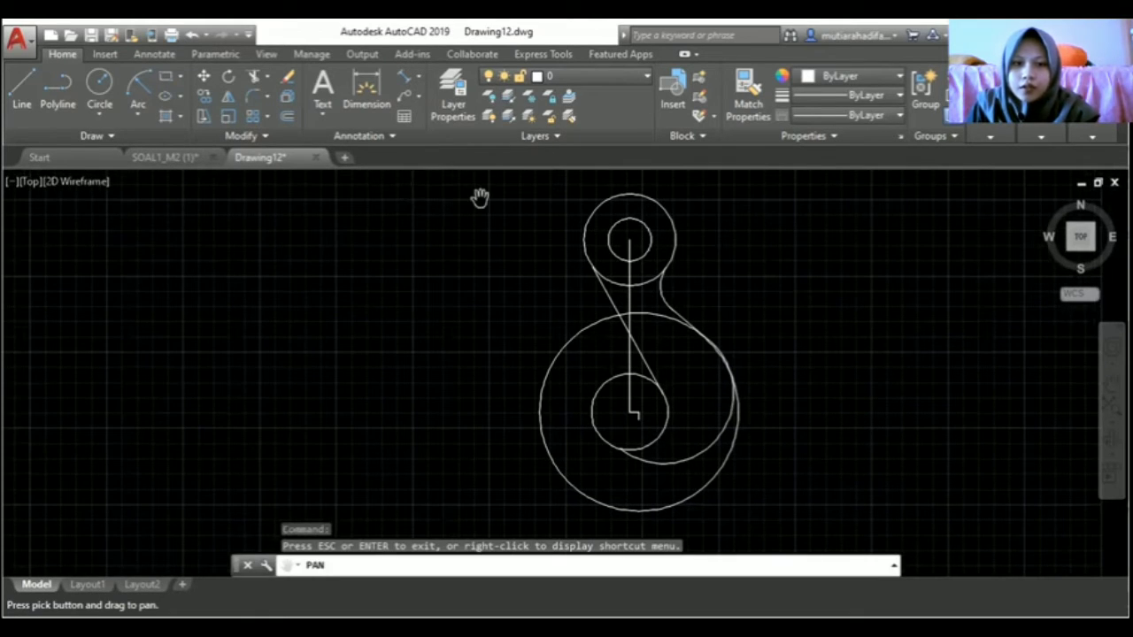
key(Escape)
click(624, 221)
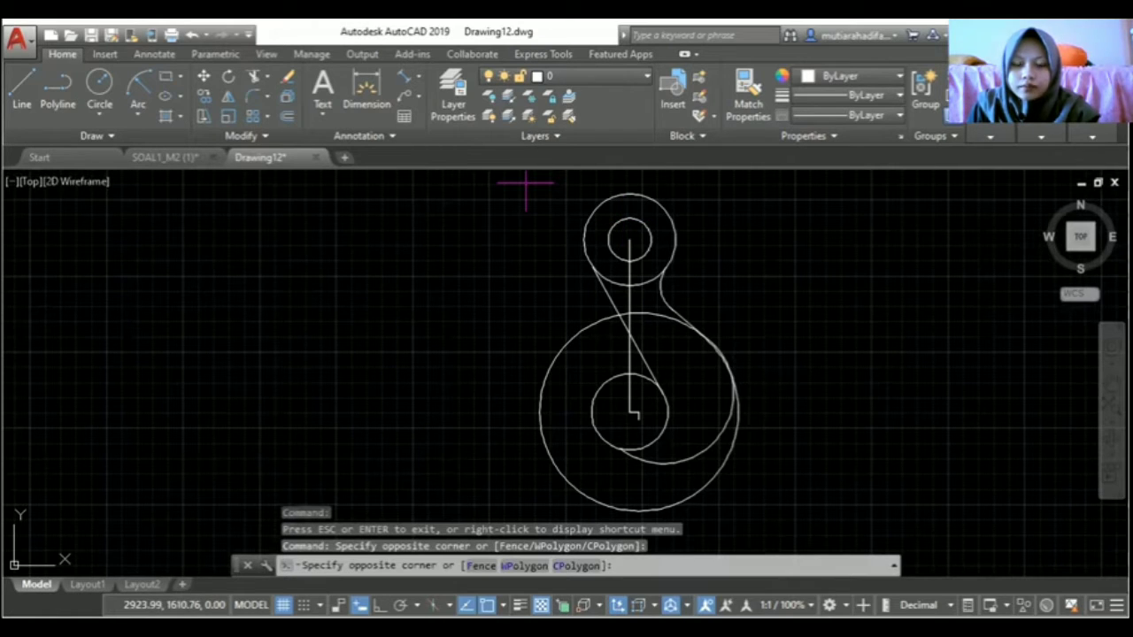
click(254, 77)
scroll(672, 389, up, 2)
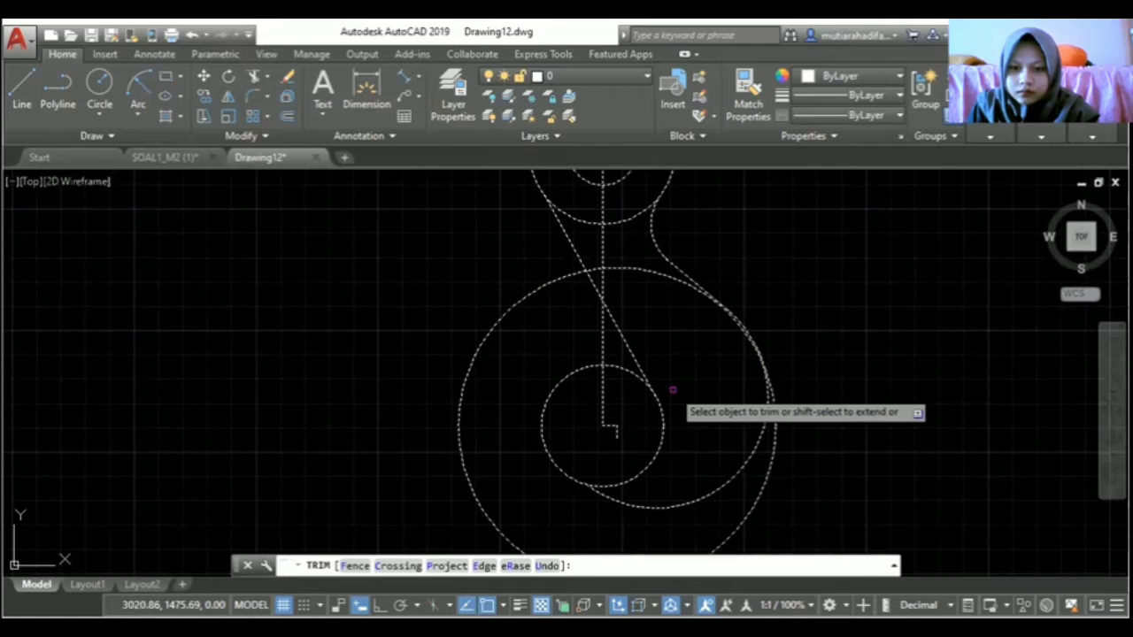
click(739, 468)
scroll(602, 297, up, 2)
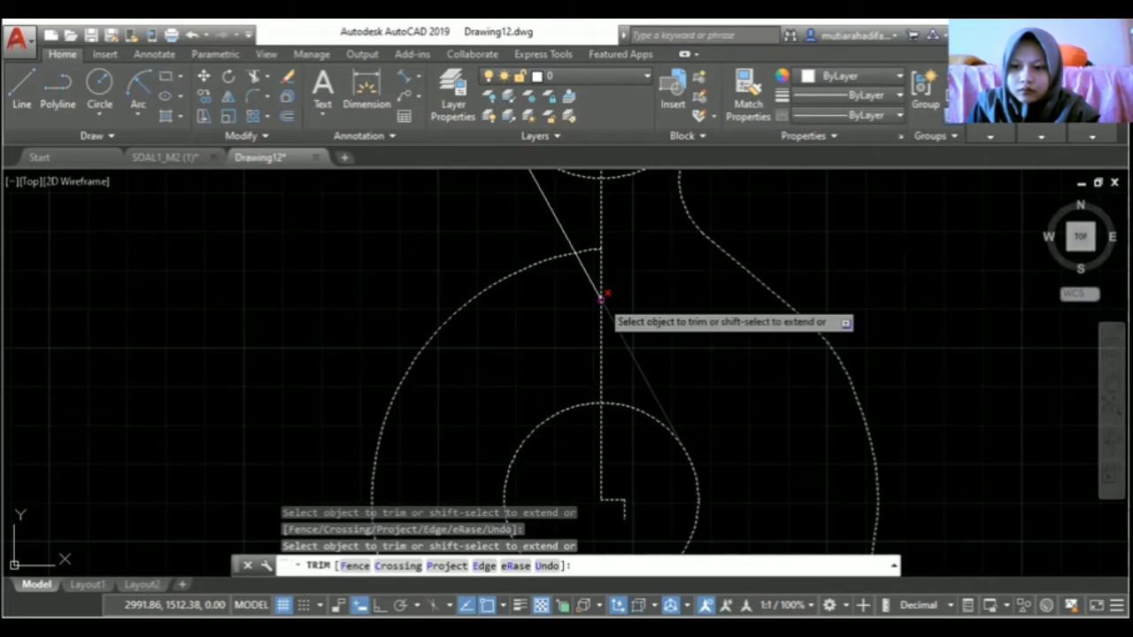
key(Escape)
scroll(639, 438, down, 4)
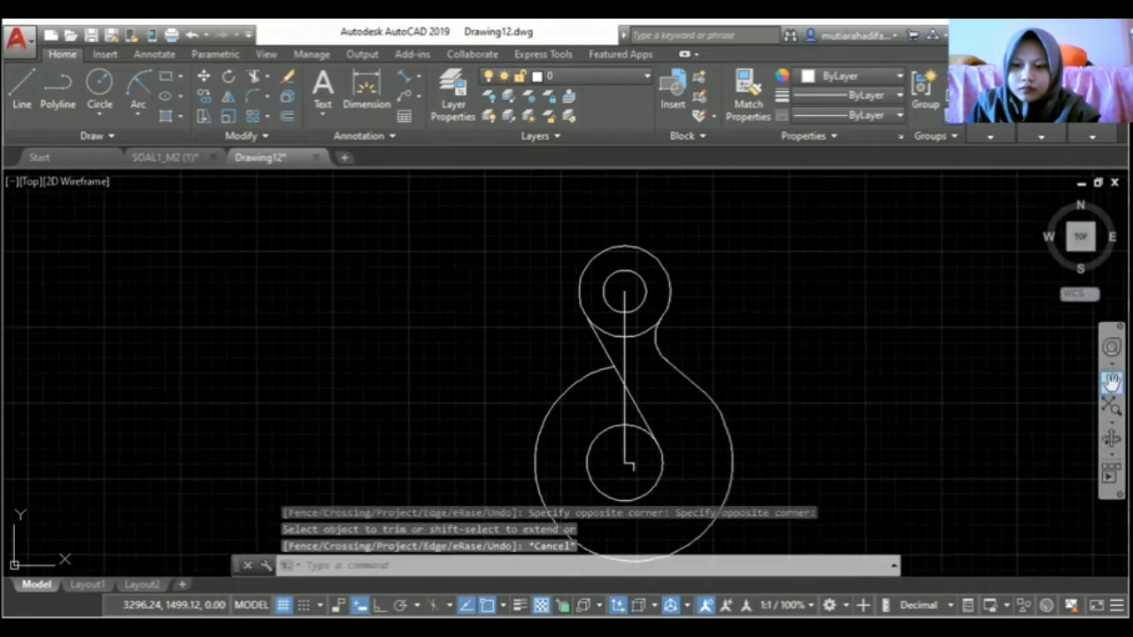
Draw a circle of radius 60 centered on the lower end of the short stepped guide.
click(1111, 381)
drag(882, 485, 874, 433)
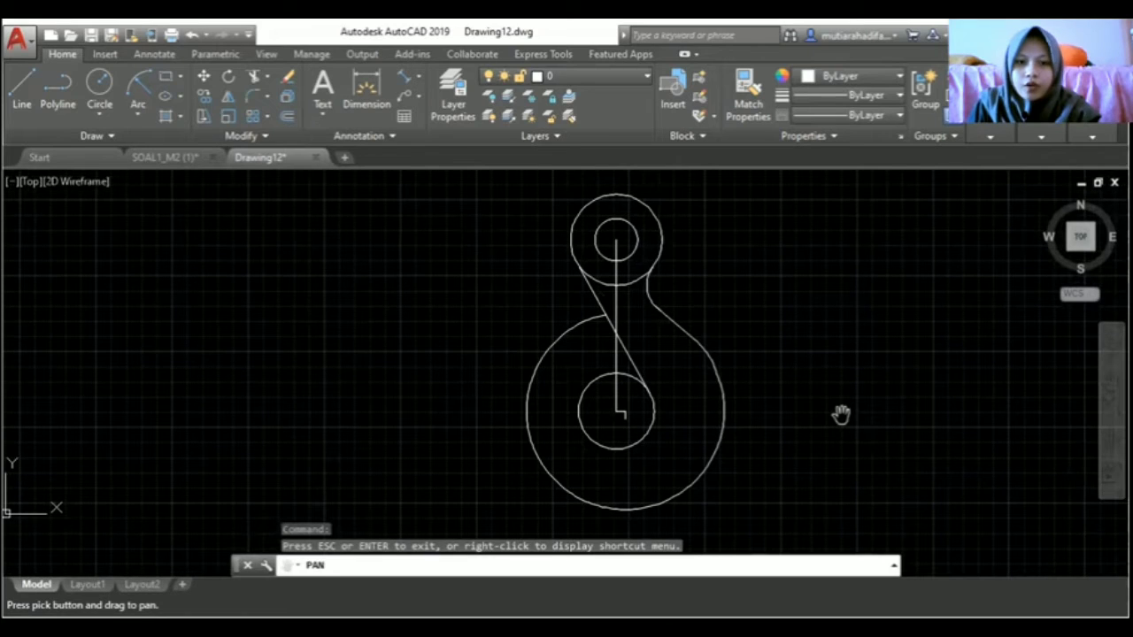
click(103, 116)
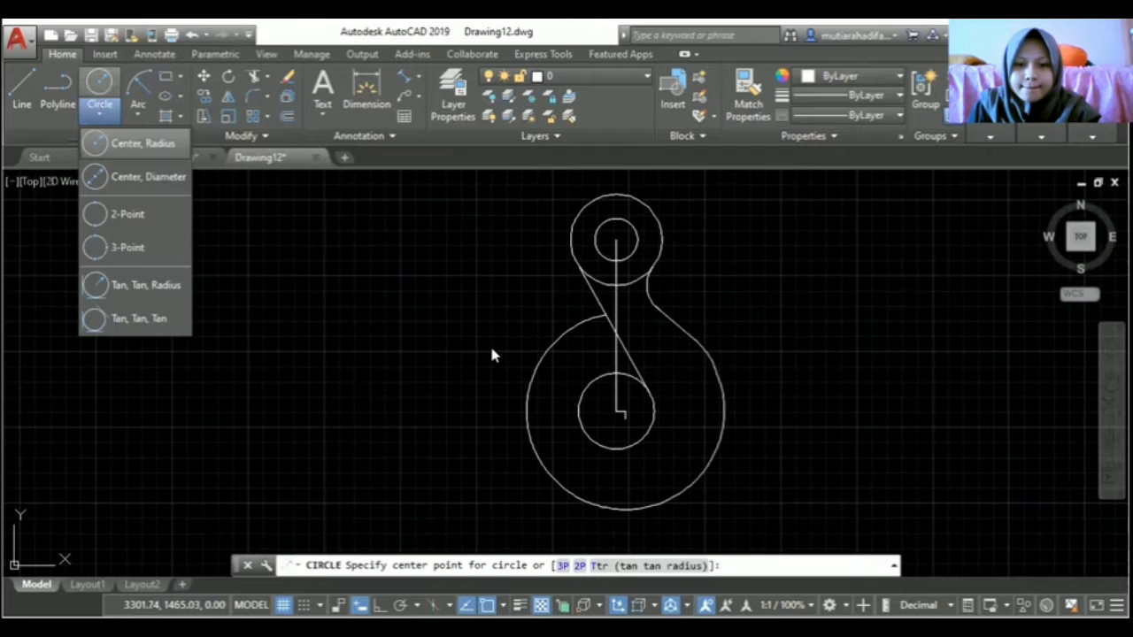
key(Escape)
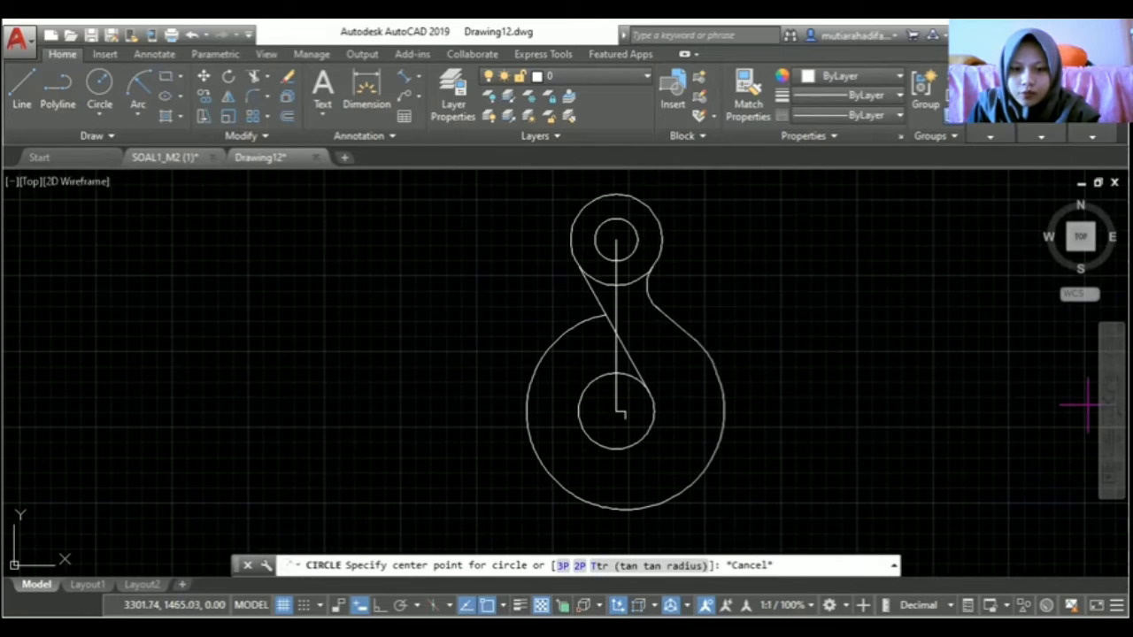
key(Return)
scroll(630, 419, up, 2)
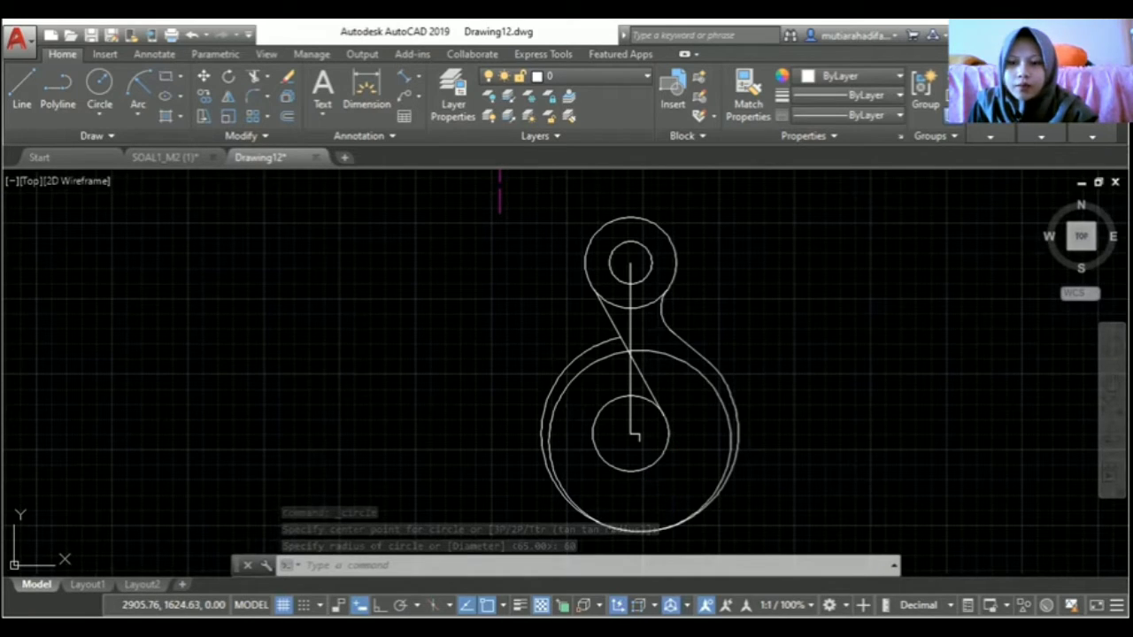
Trim the radius 65 arc's left side and the radius 60 circle's right side, from their bottom tangent point up to the vertical guide.
click(500, 190)
click(816, 550)
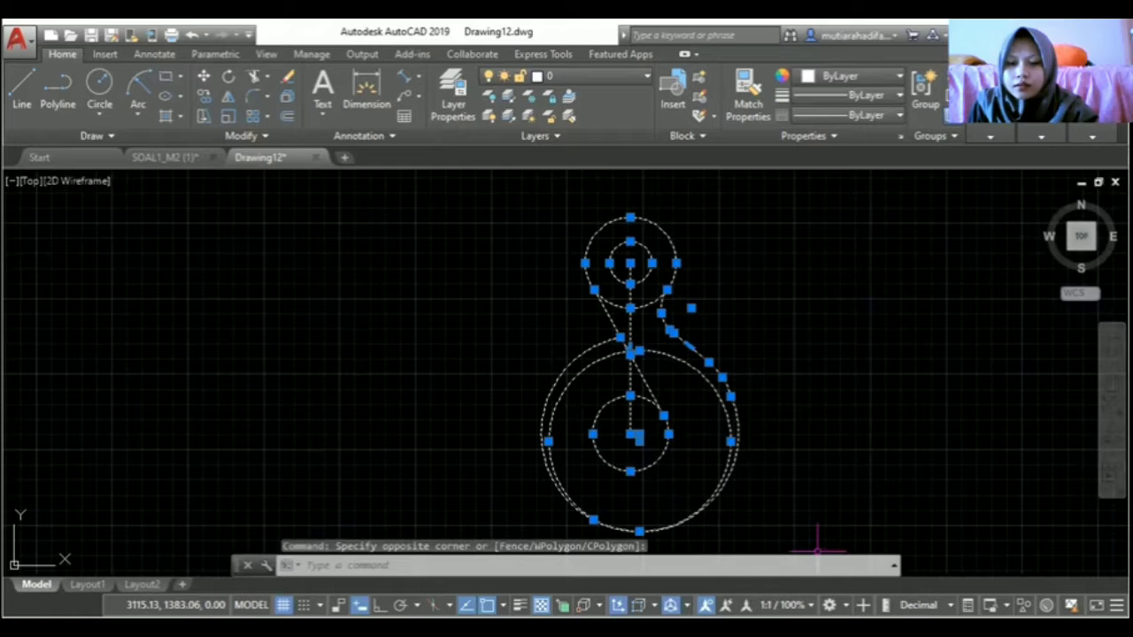
click(254, 76)
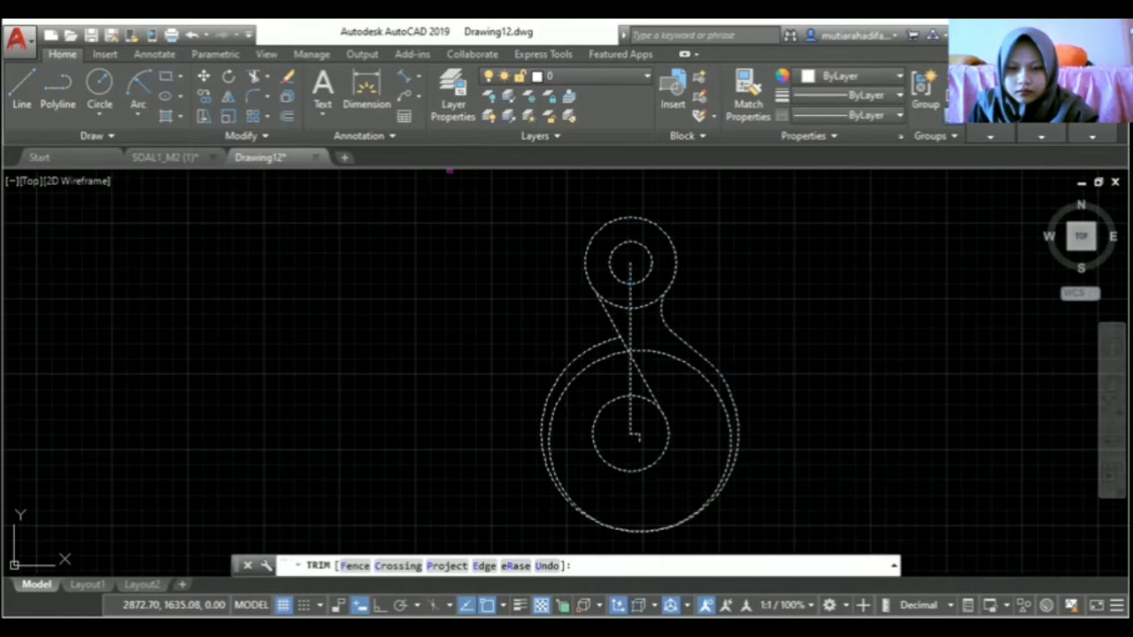
click(652, 350)
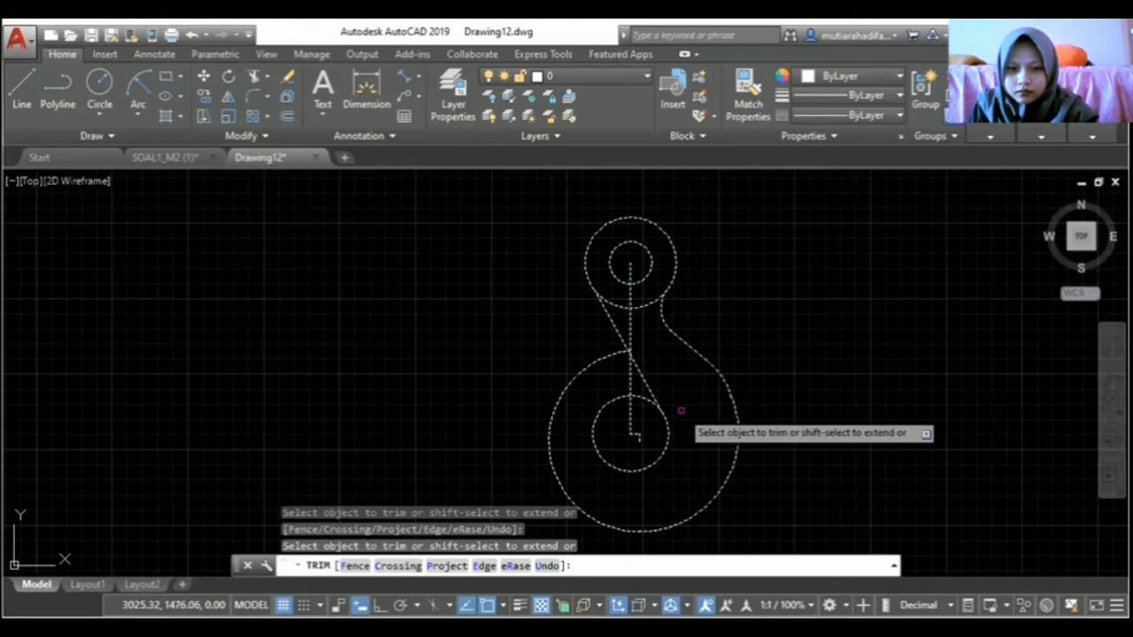
middle_drag(682, 408, 681, 410)
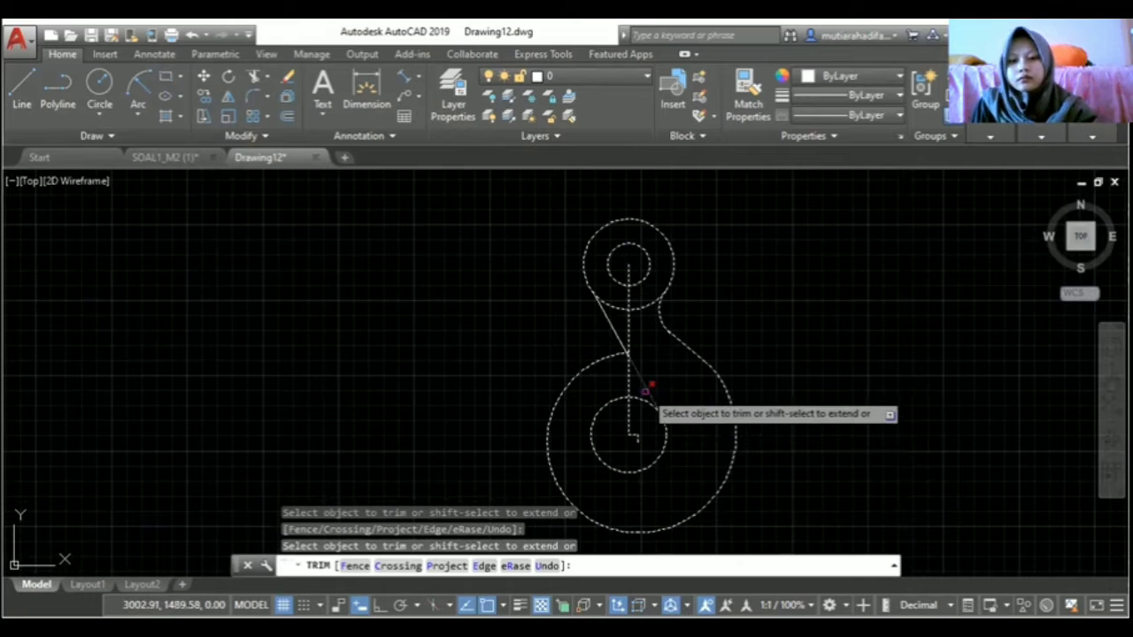
key(Escape)
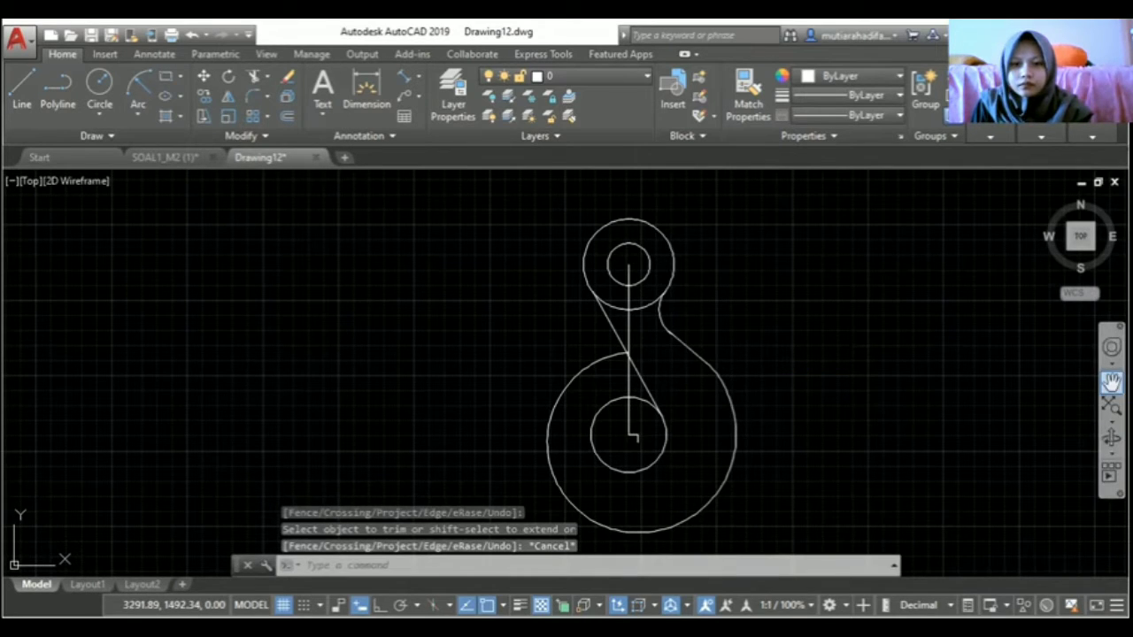
click(1111, 382)
drag(822, 433, 807, 391)
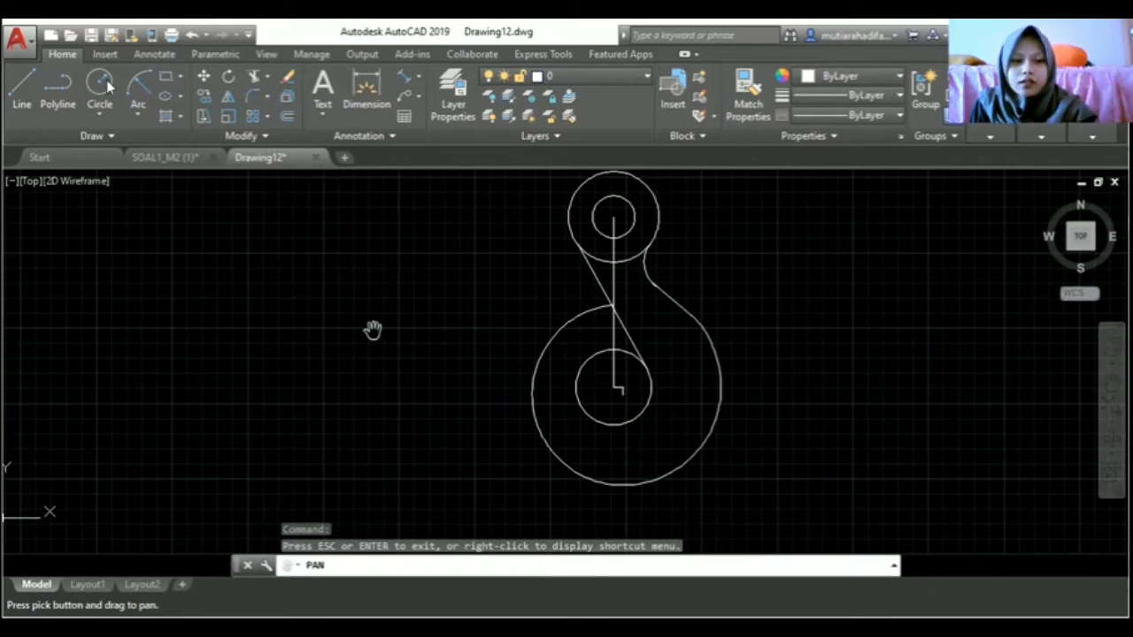
Draw a horizontal guide line 70 long to the left from the center of the radius 25 circle.
key(Escape)
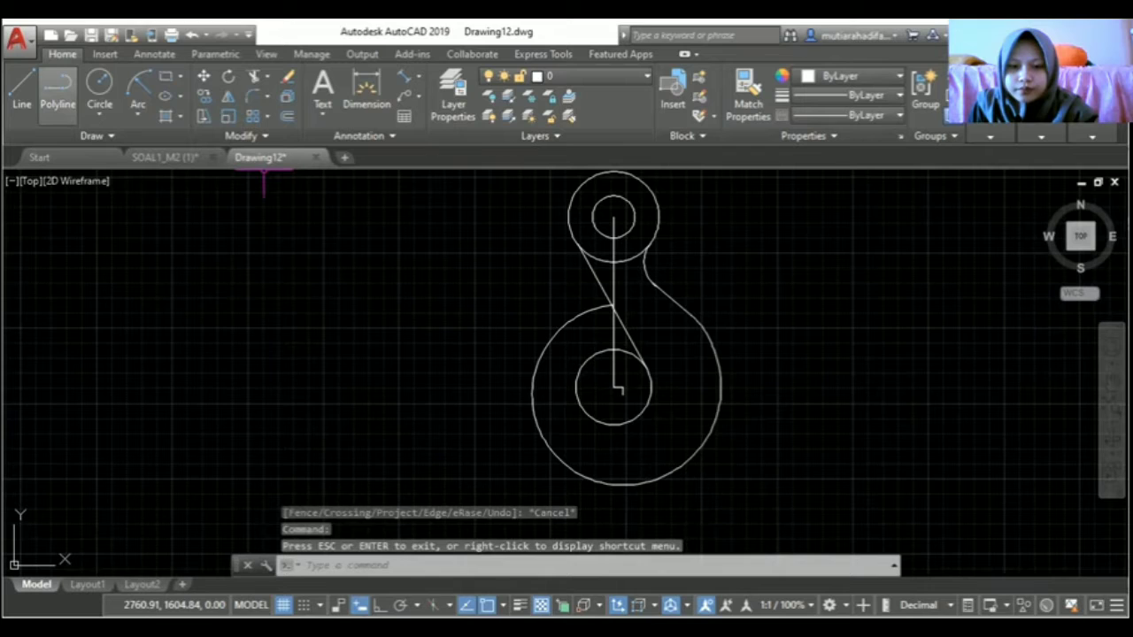
scroll(613, 387, up, 2)
text(l)
key(Return)
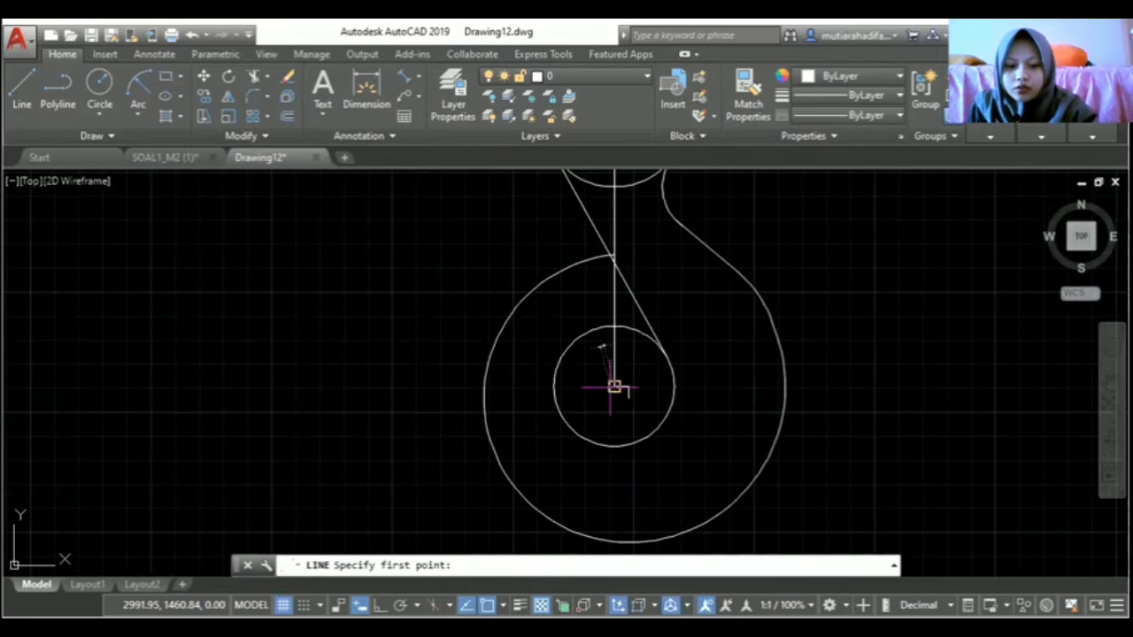
click(614, 387)
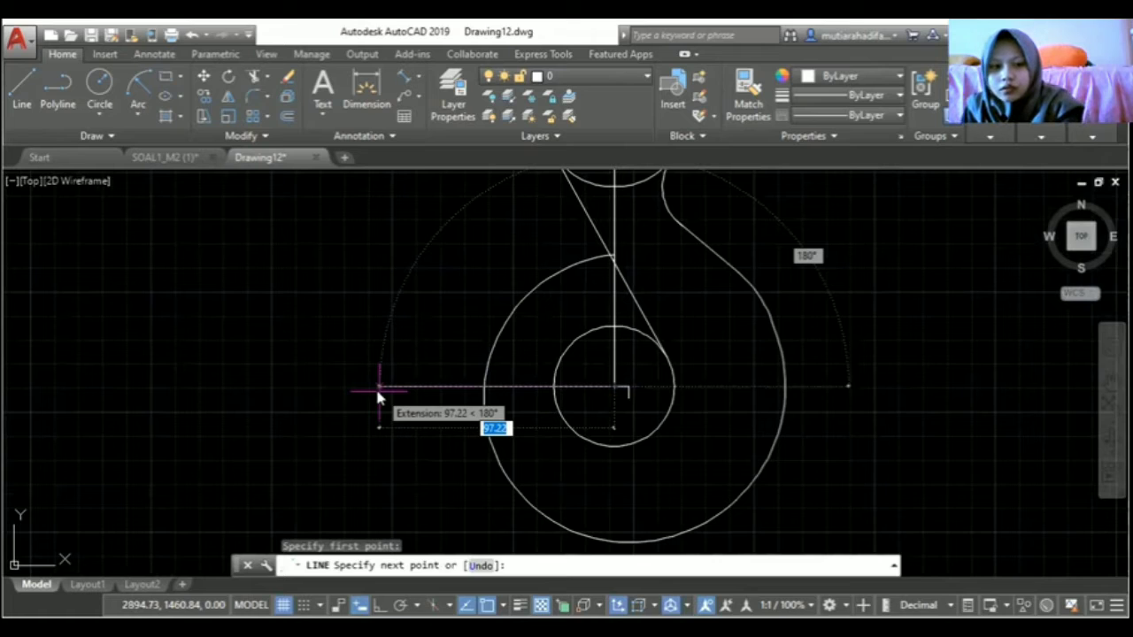
text(70)
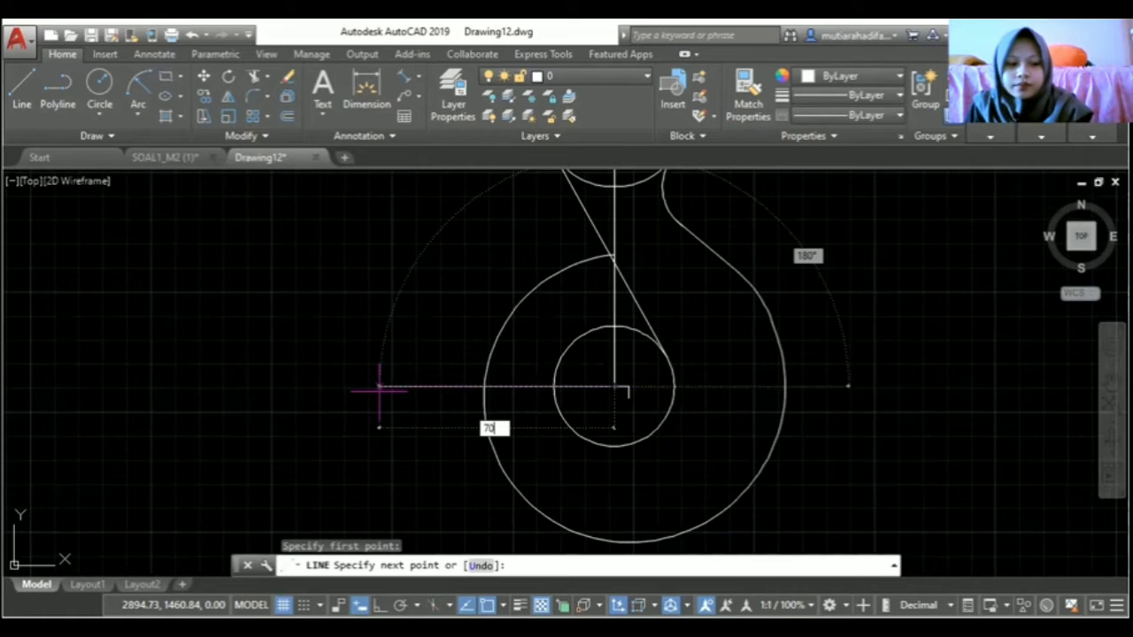
key(Return)
Draw a guide line 37 long at 50° from the left end of the horizontal guide.
click(18, 96)
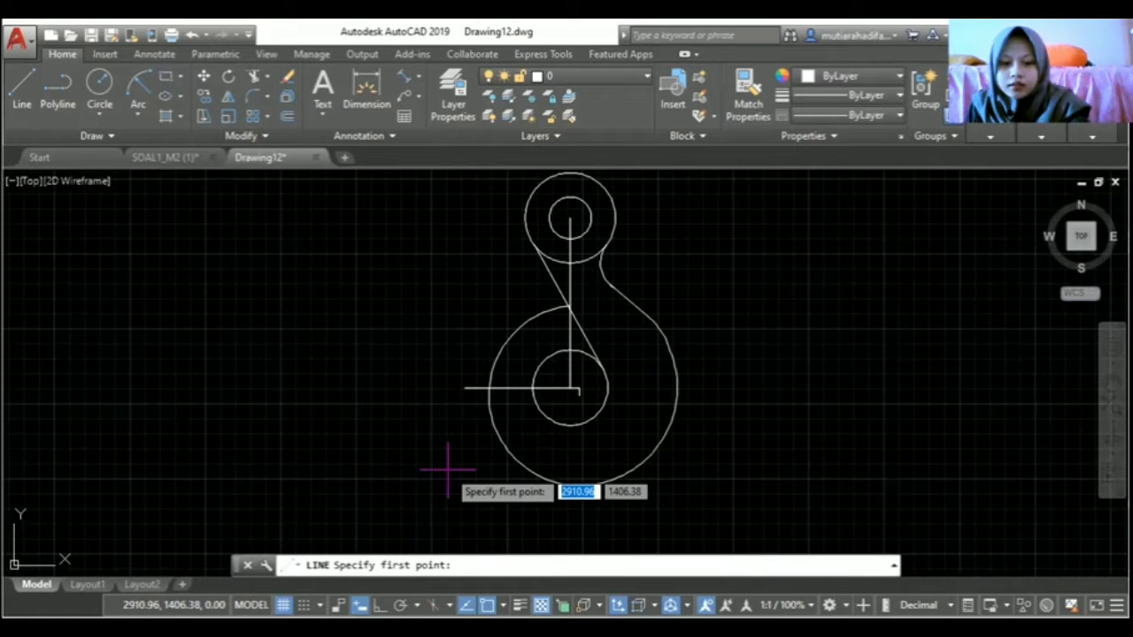
key(F8)
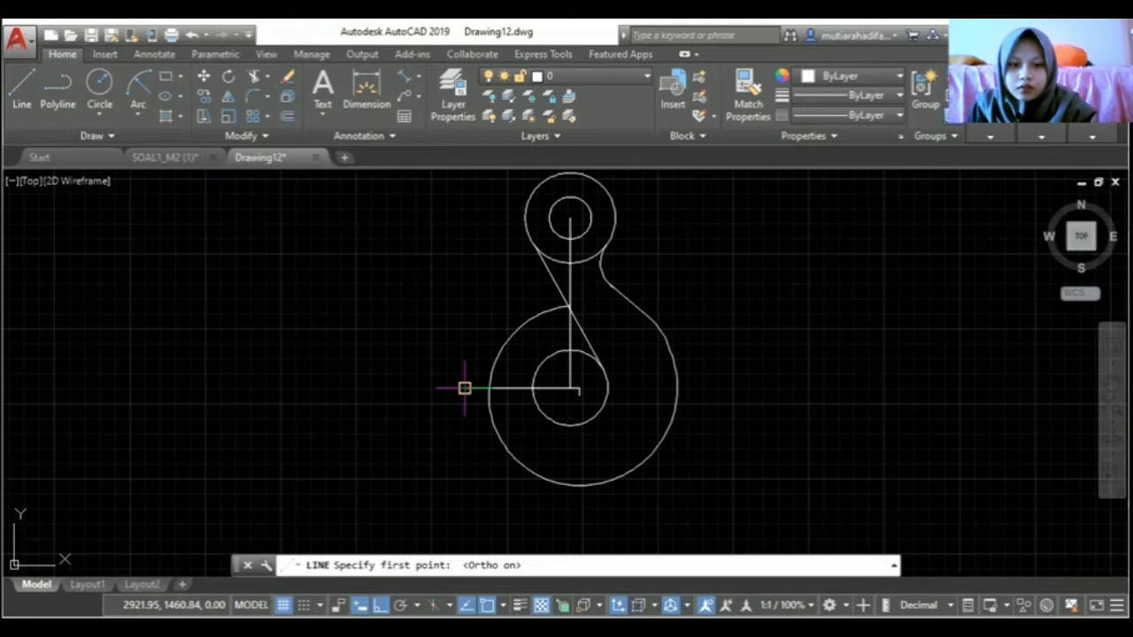
click(465, 388)
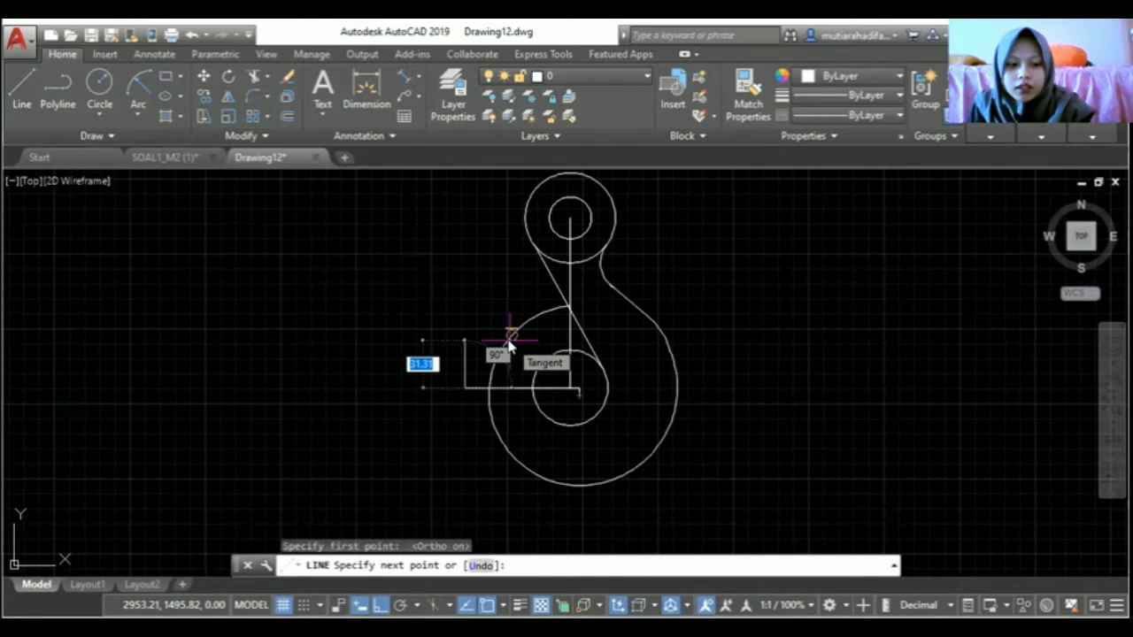
text(37)
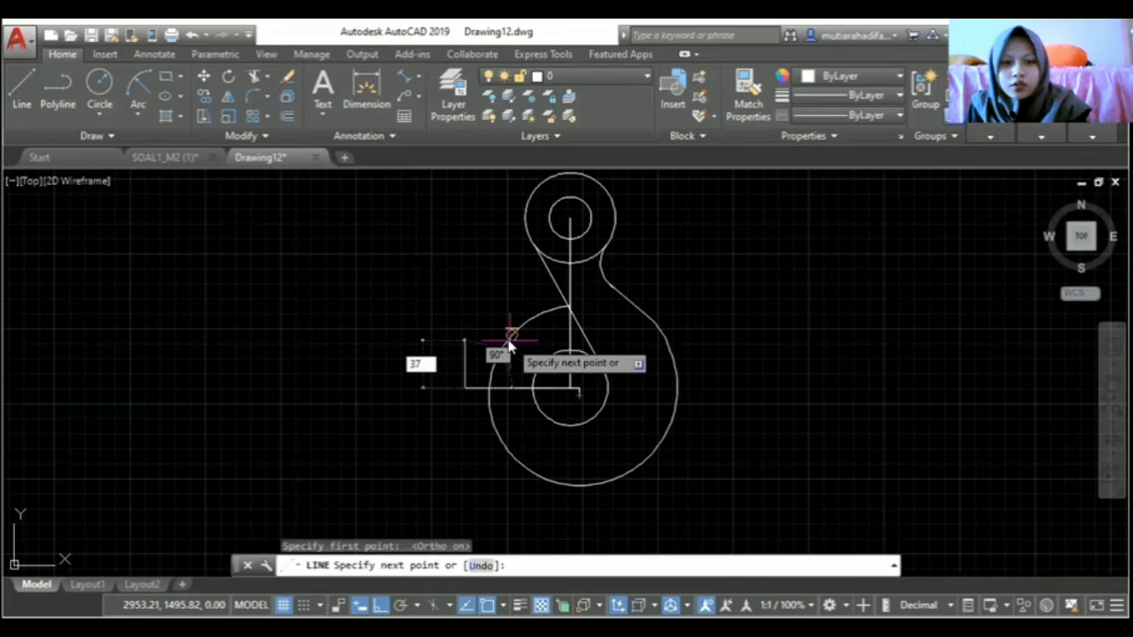
key(Tab)
text(50)
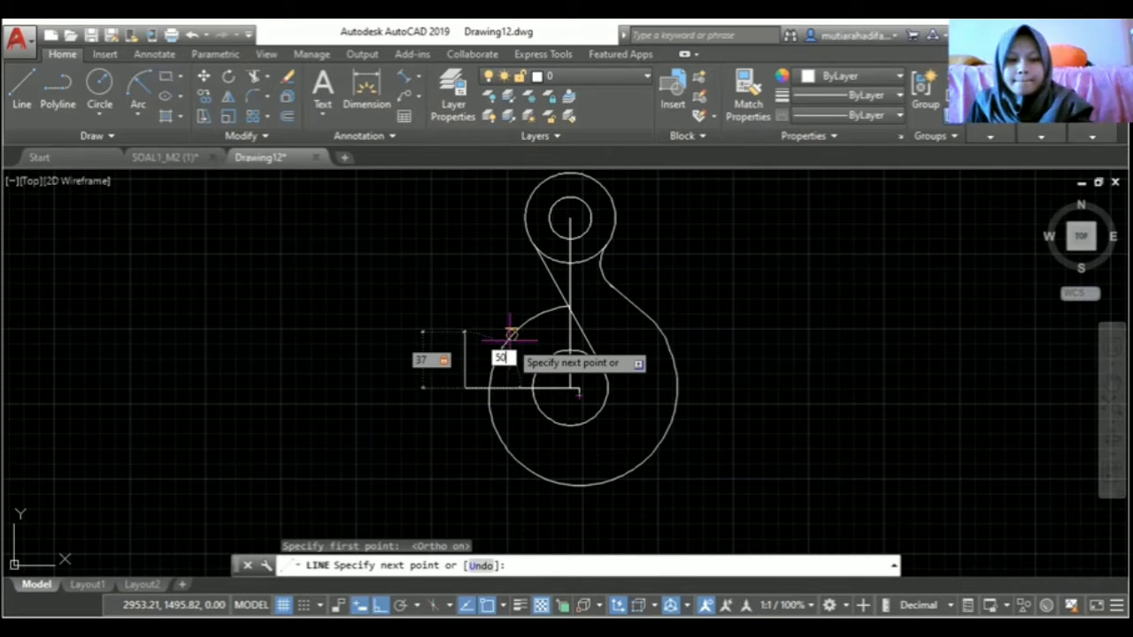
key(Return)
key(Escape)
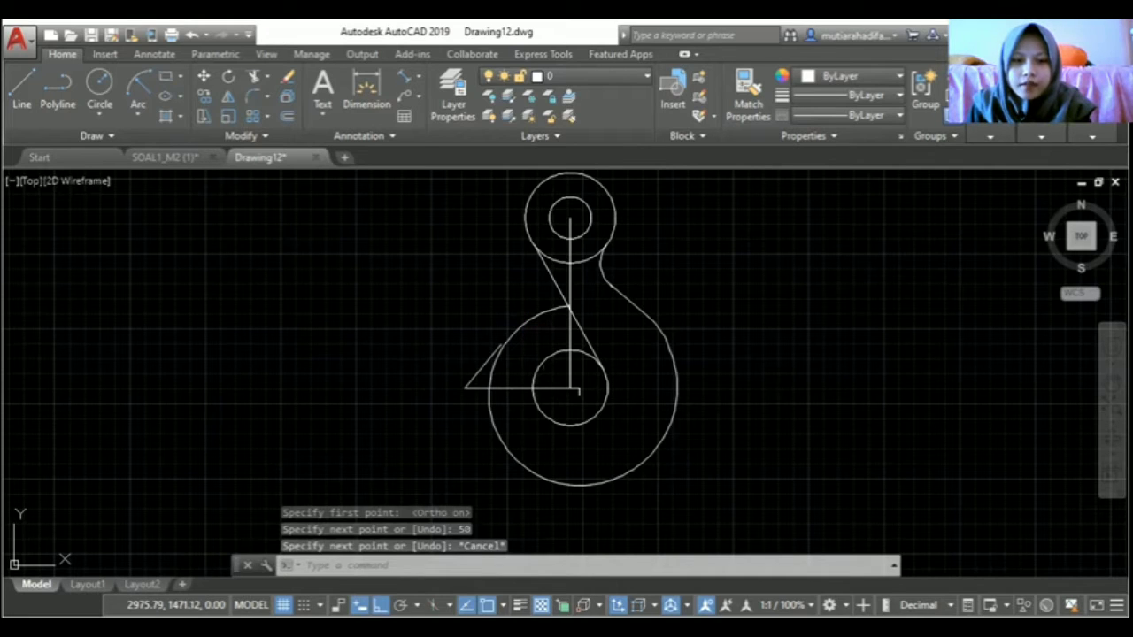
Draw a circle of radius 8 centered on the upper end of the 50° guide line.
click(96, 105)
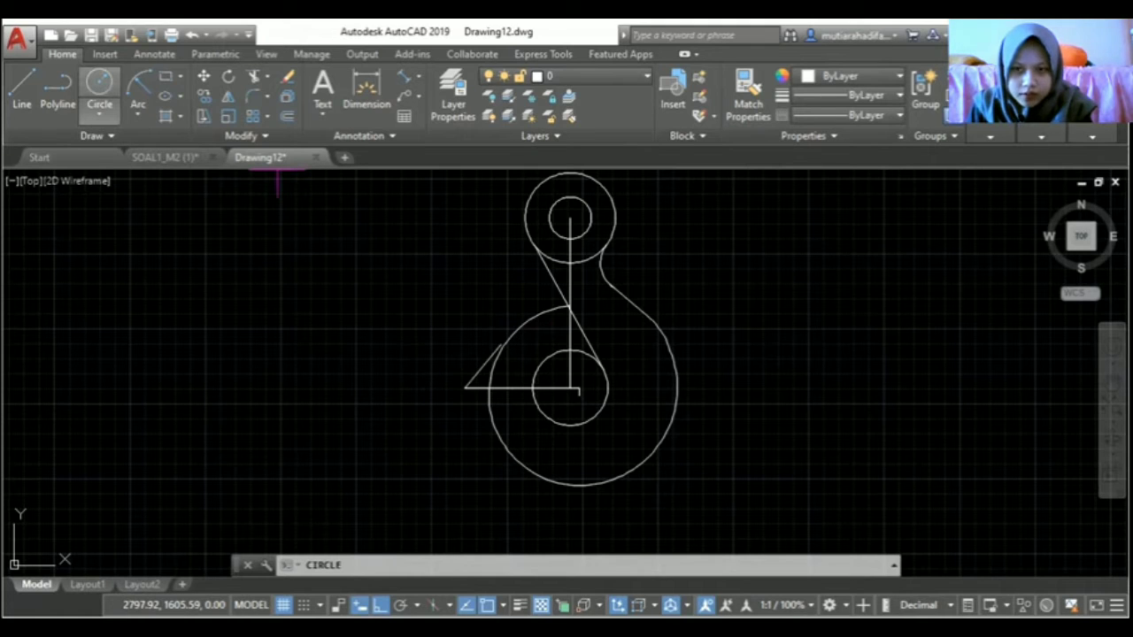
scroll(504, 341, up, 3)
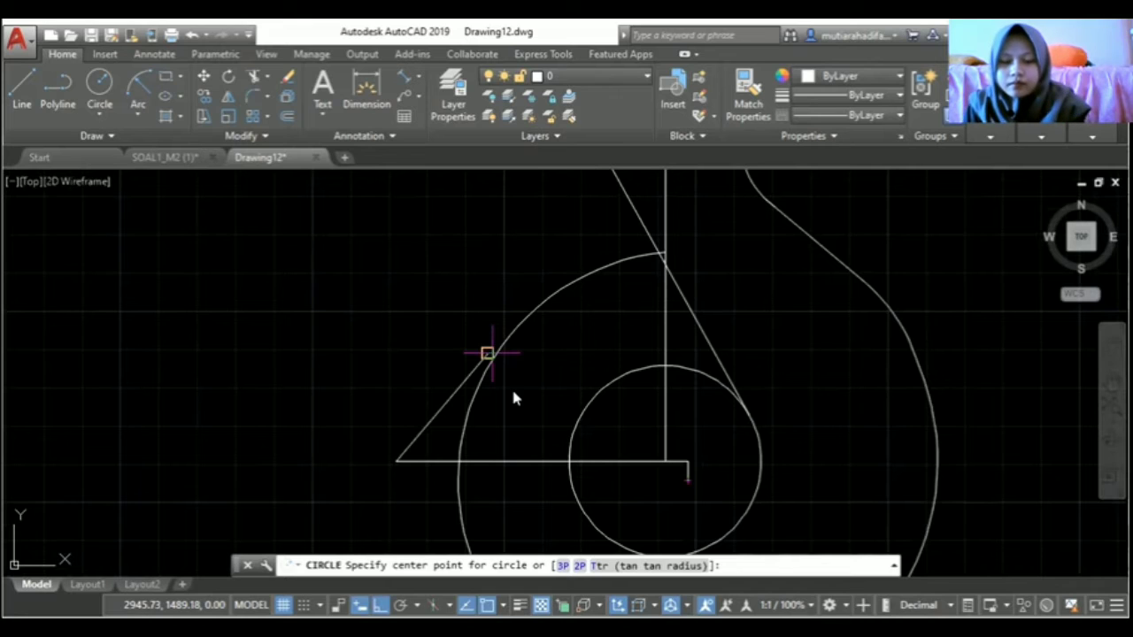
click(510, 385)
text(8)
key(Return)
scroll(513, 384, down, 2)
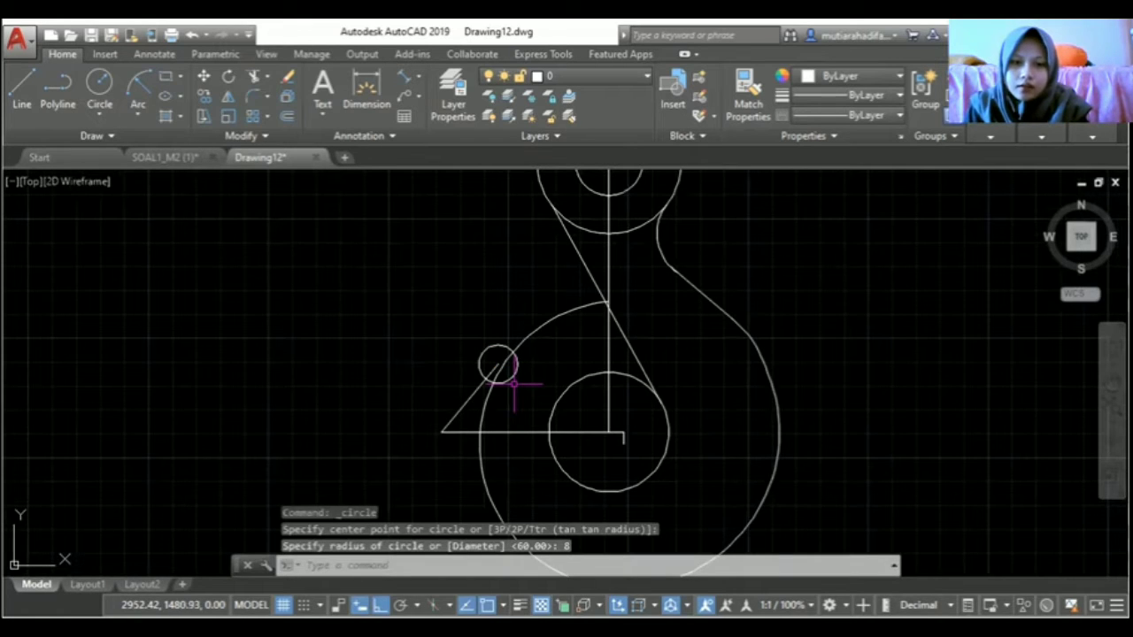
scroll(512, 381, down, 2)
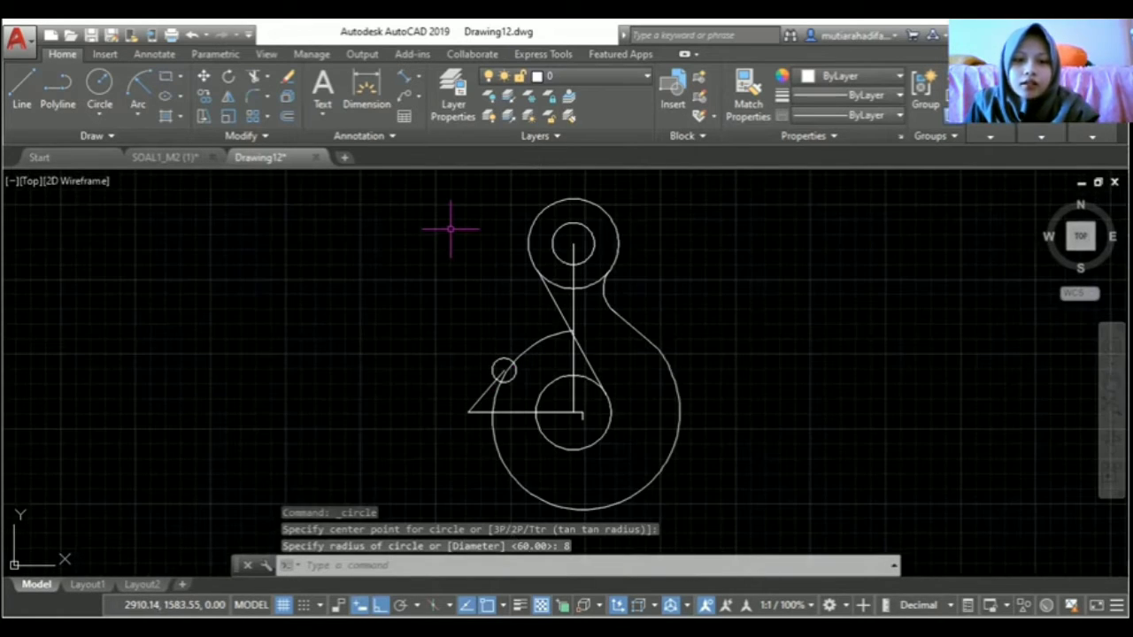
key(Escape)
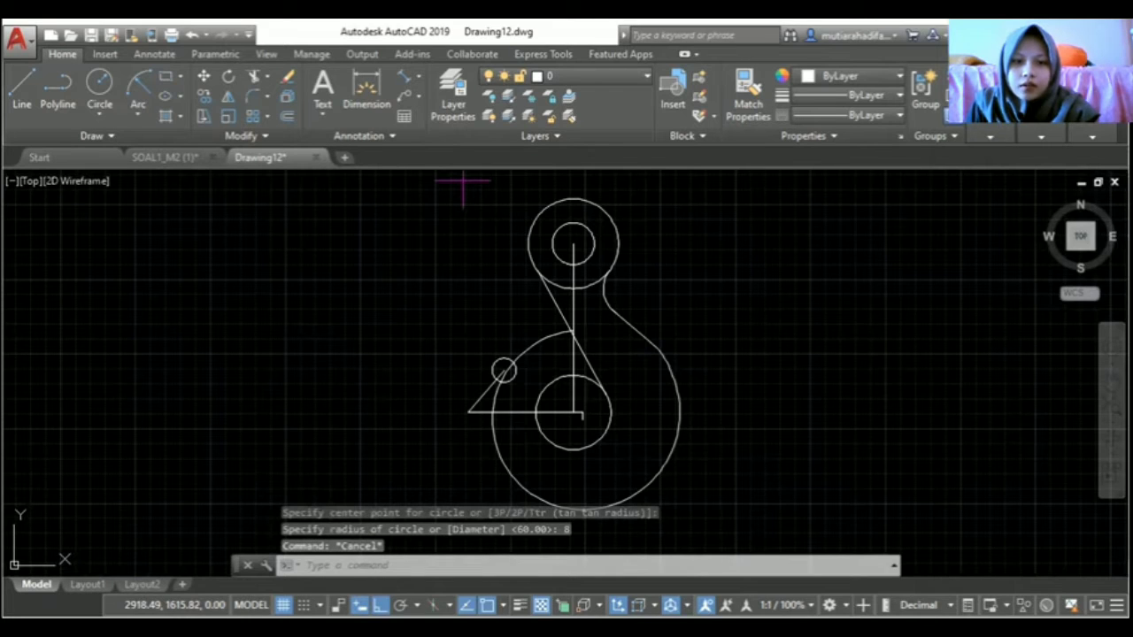
Trim the upper-left parts of the radius 60 arc and the radius 25 circle between the horizontal and vertical guides.
click(462, 183)
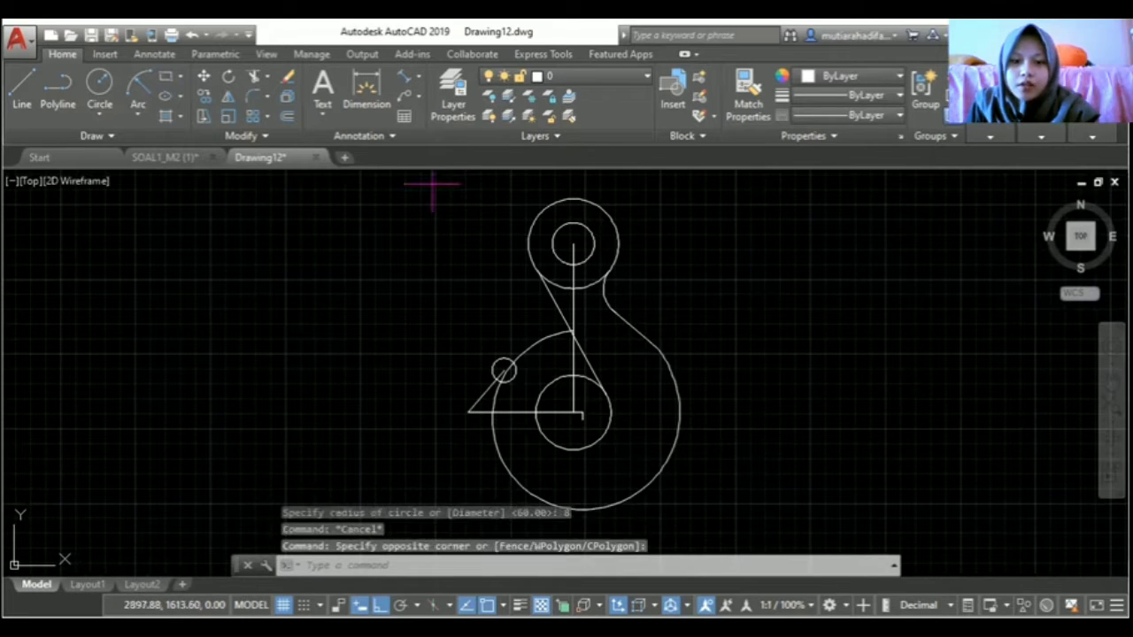
key(ctrl+a)
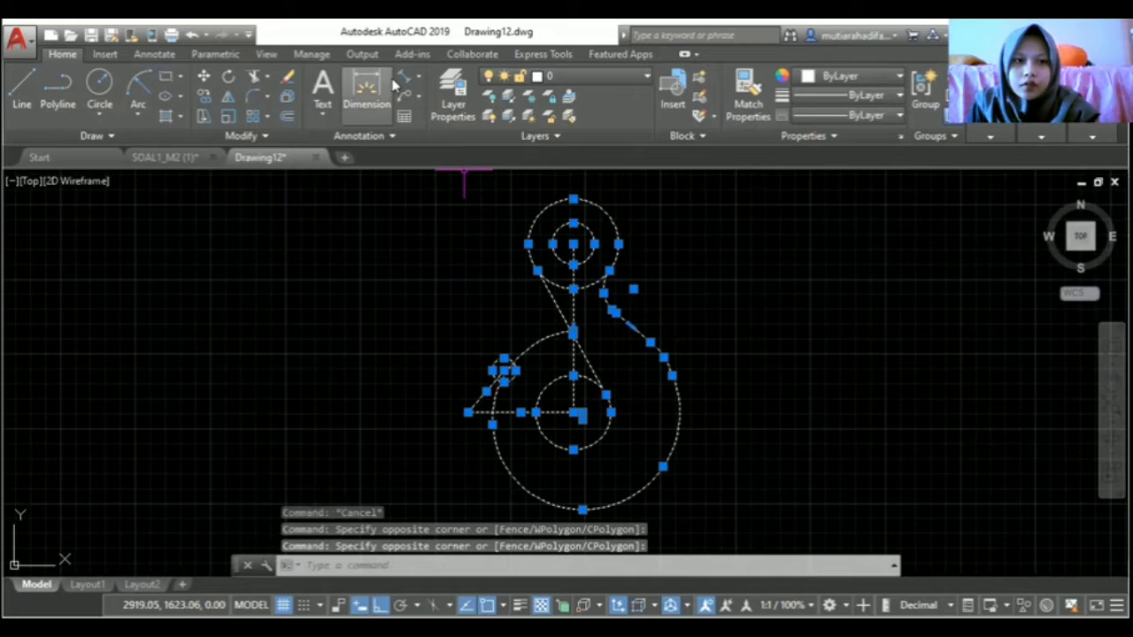
click(253, 77)
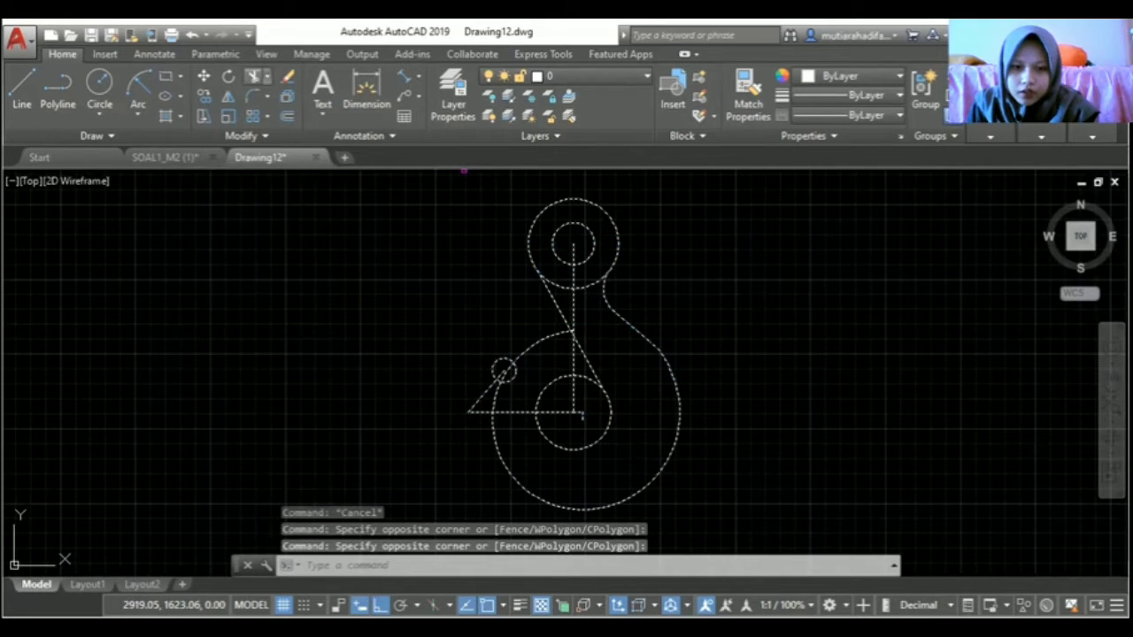
scroll(574, 348, up, 2)
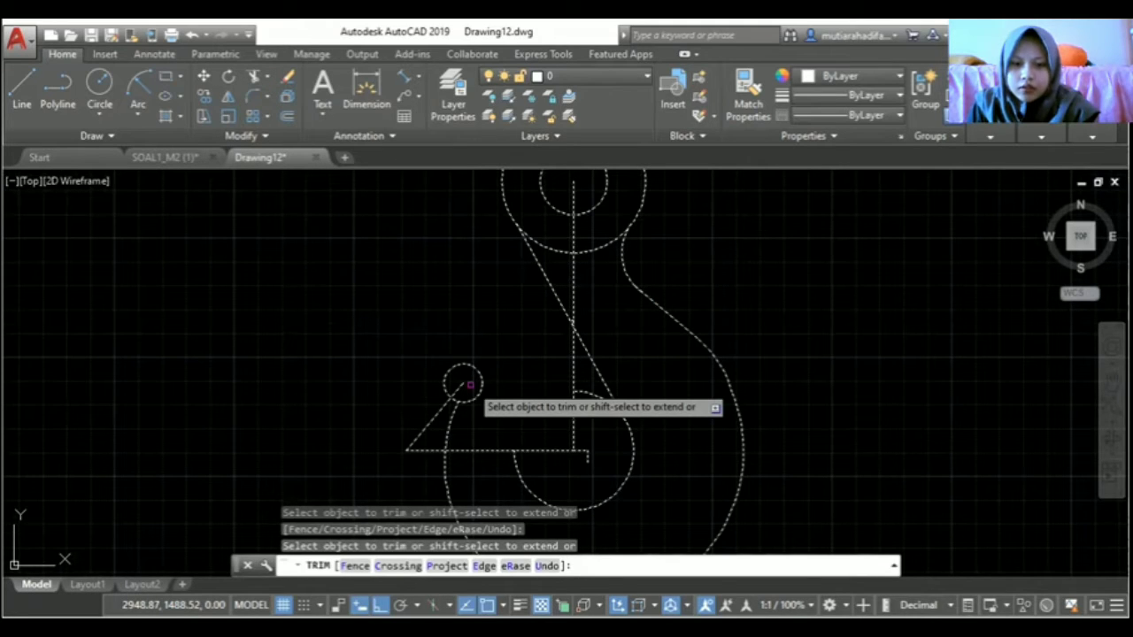
key(Escape)
scroll(571, 380, down, 2)
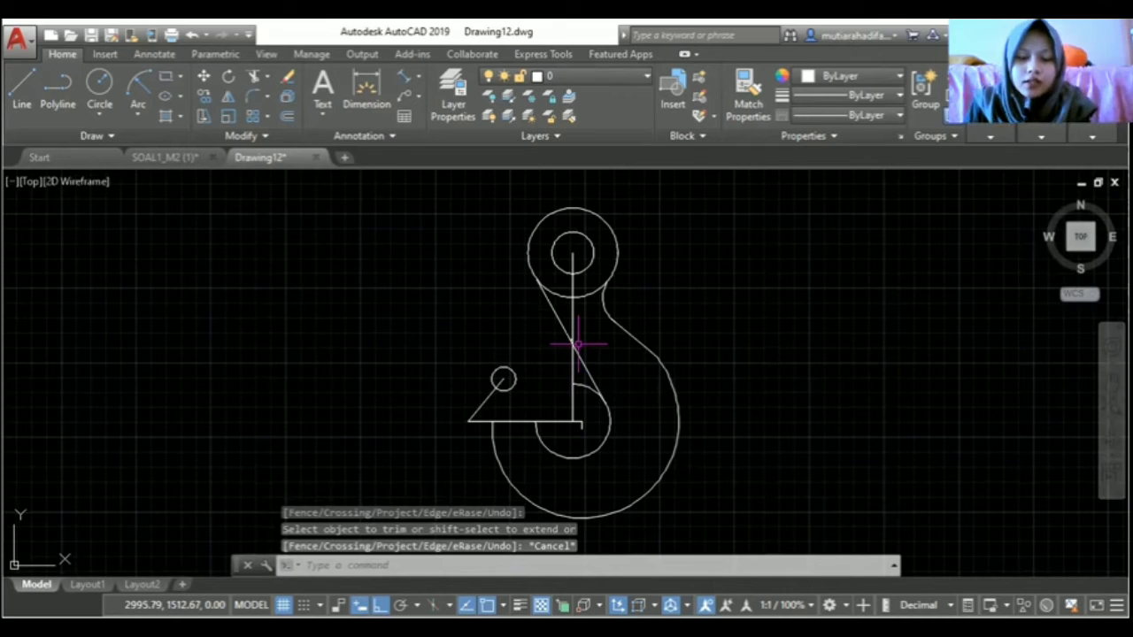
Draw a start-end-radius arc of radius 45 from the radius 25 arc's left end to the right side of the radius 8 circle.
click(140, 107)
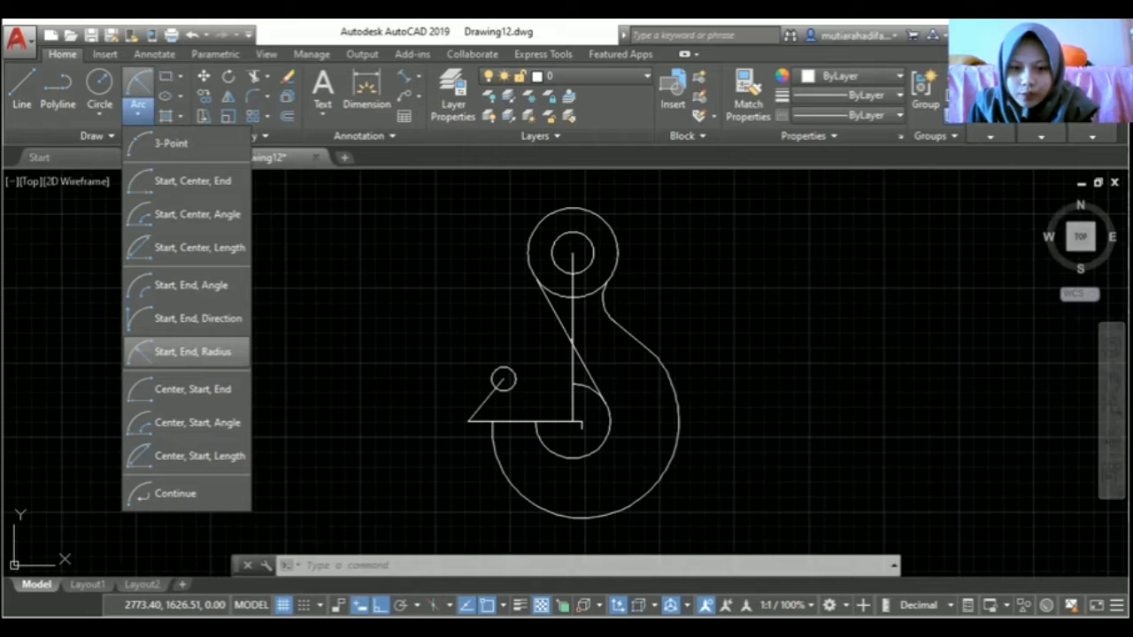
click(192, 351)
scroll(471, 458, up, 2)
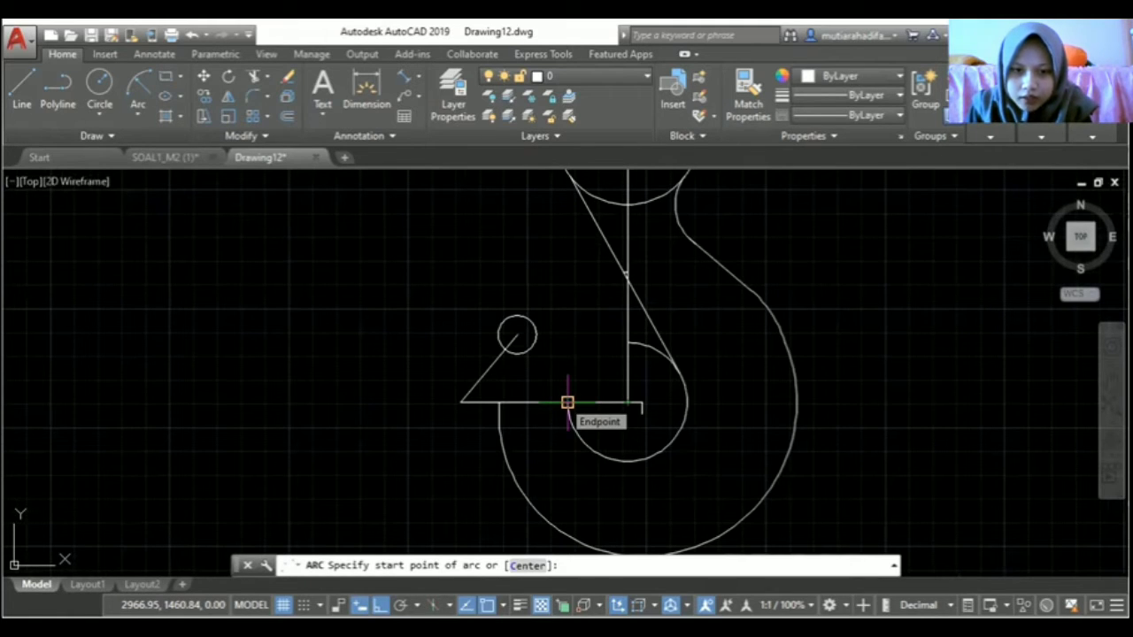
click(567, 403)
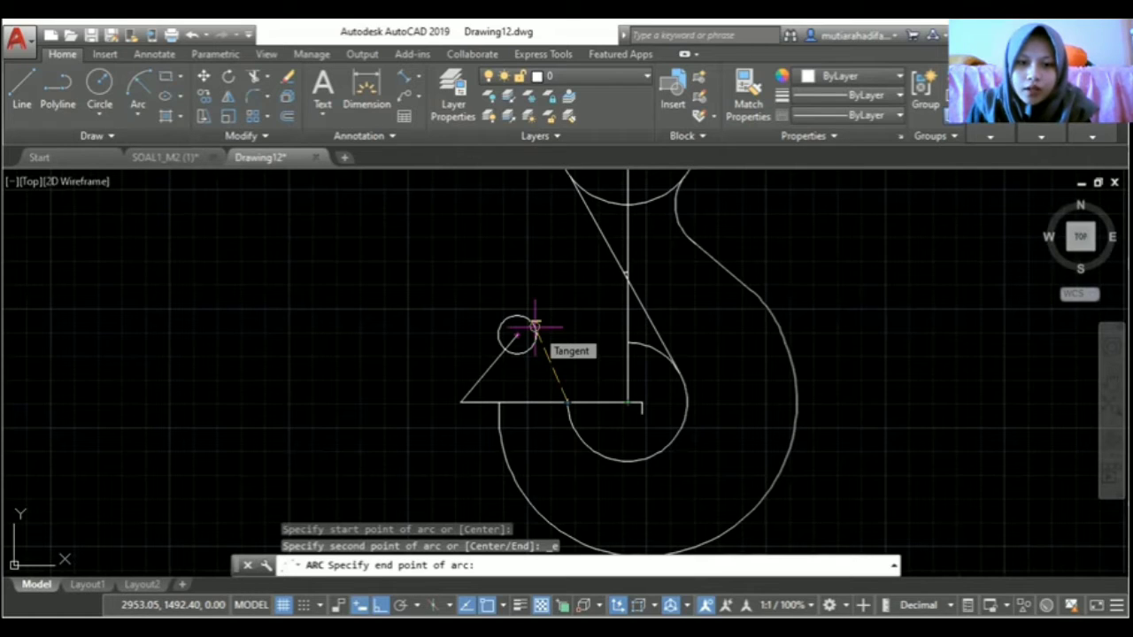
click(535, 326)
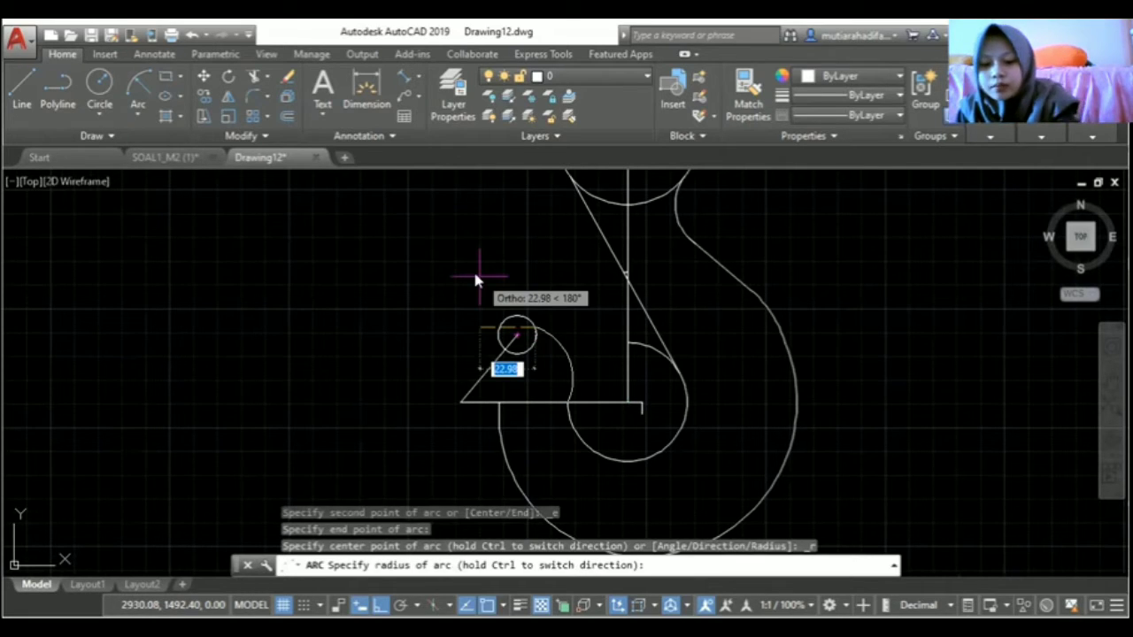
text(45)
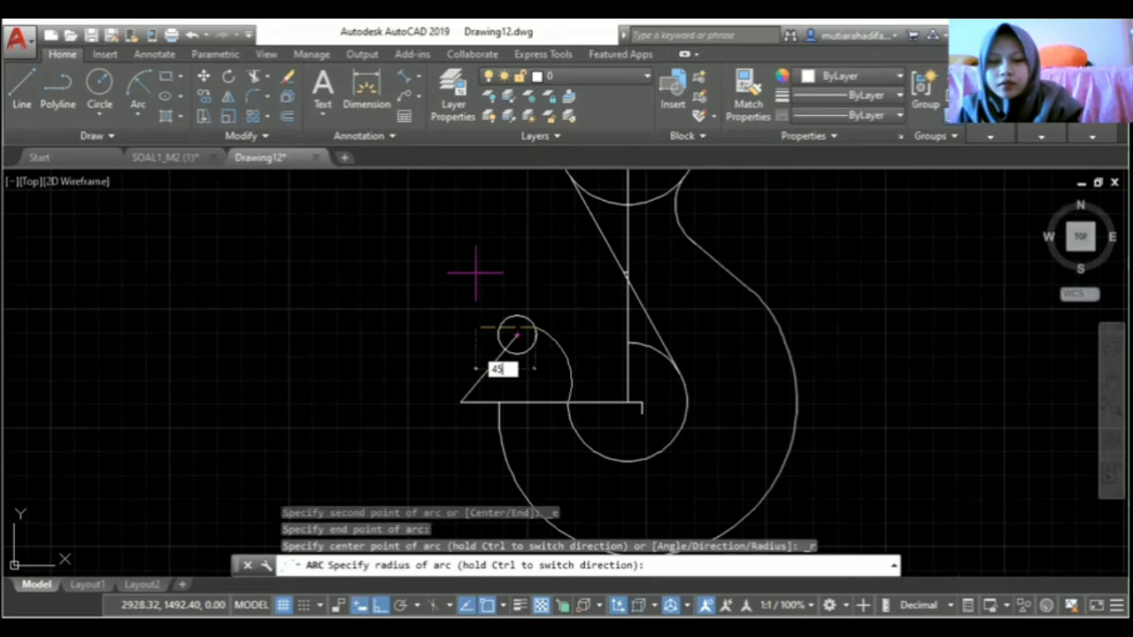
key(Return)
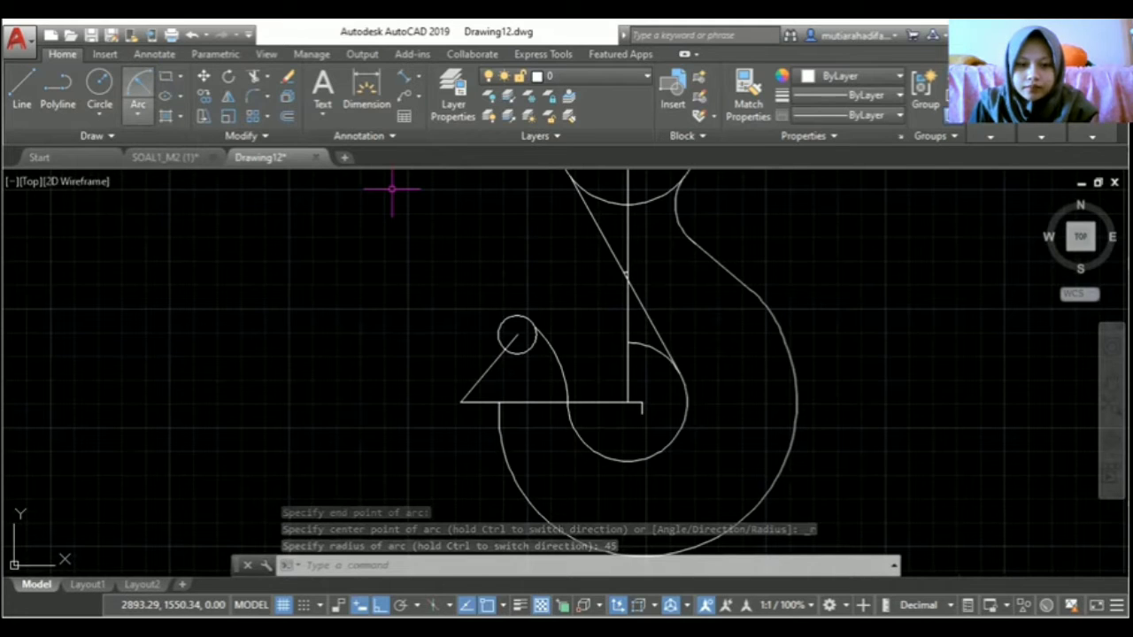
Draw a radius 45 arc from the radius 60 arc's left end to where the 50° guide crosses the radius 8 circle.
key(Return)
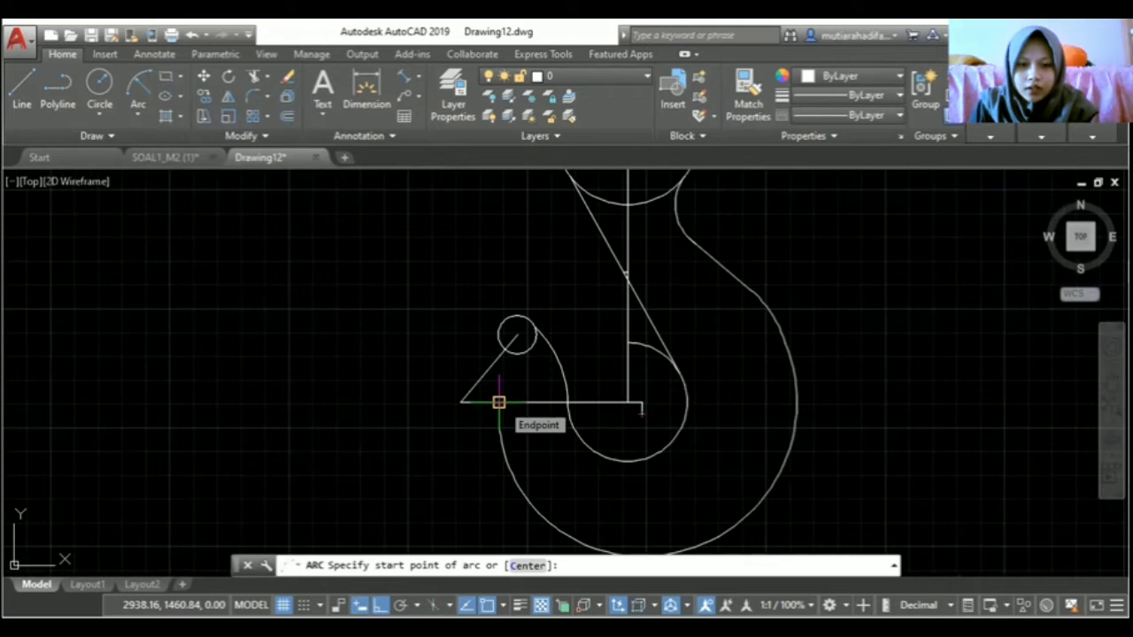
click(498, 403)
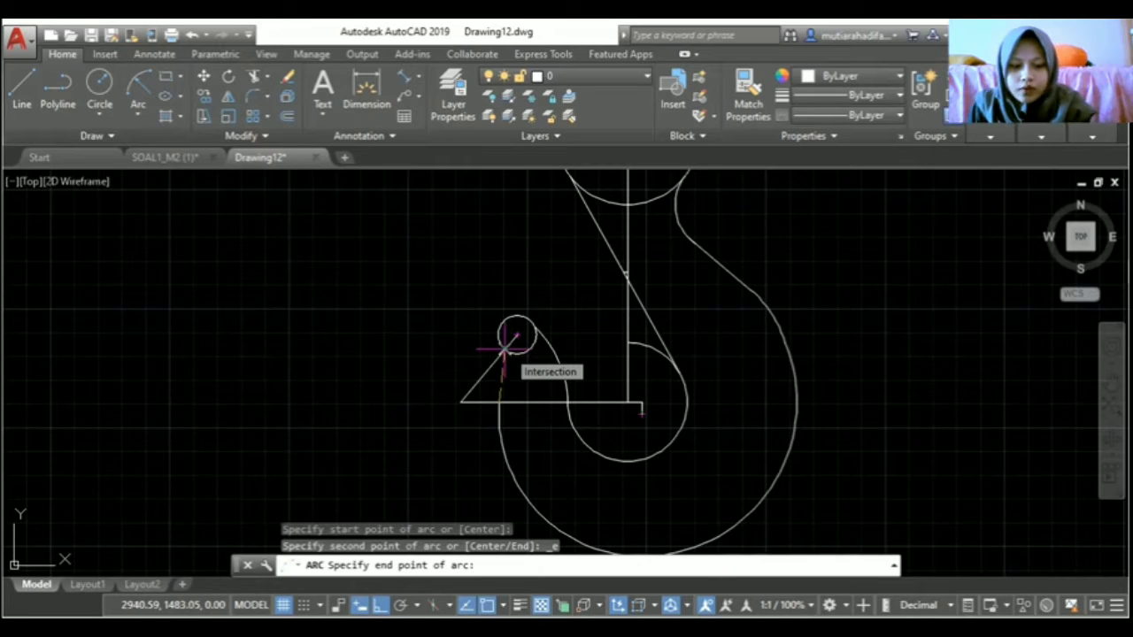
click(504, 346)
text(45)
key(Return)
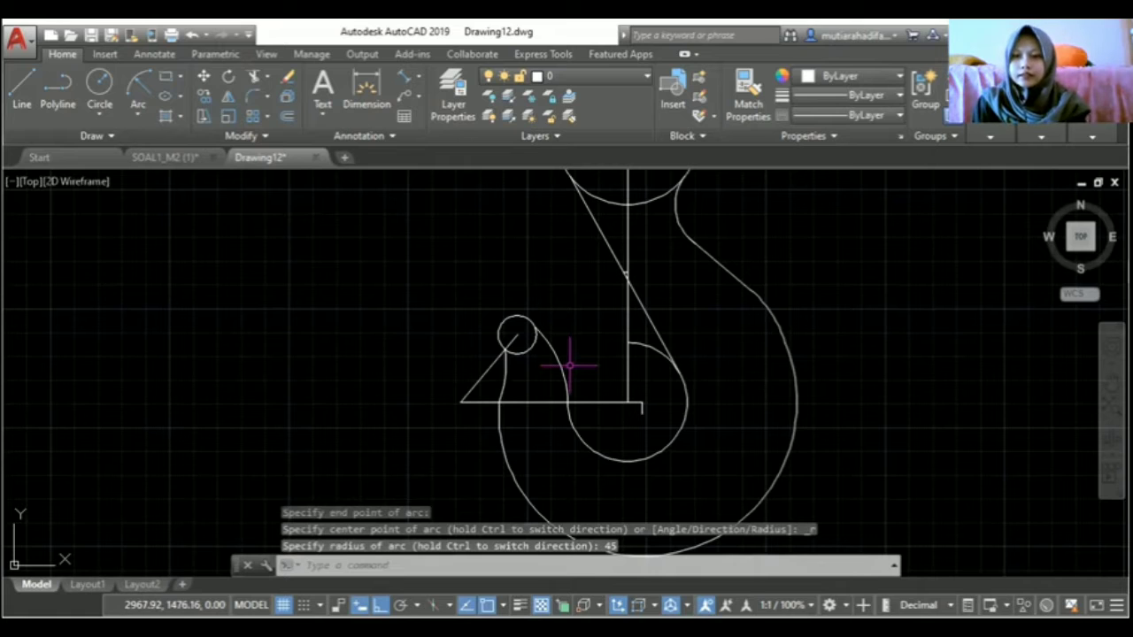
scroll(542, 305, down, 5)
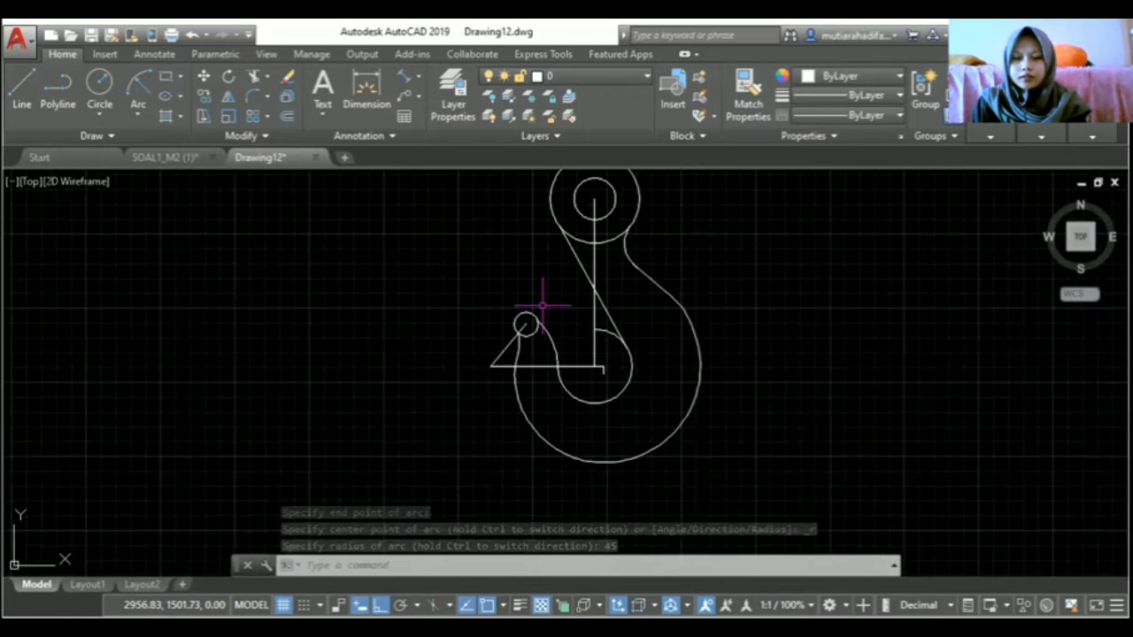
key(Escape)
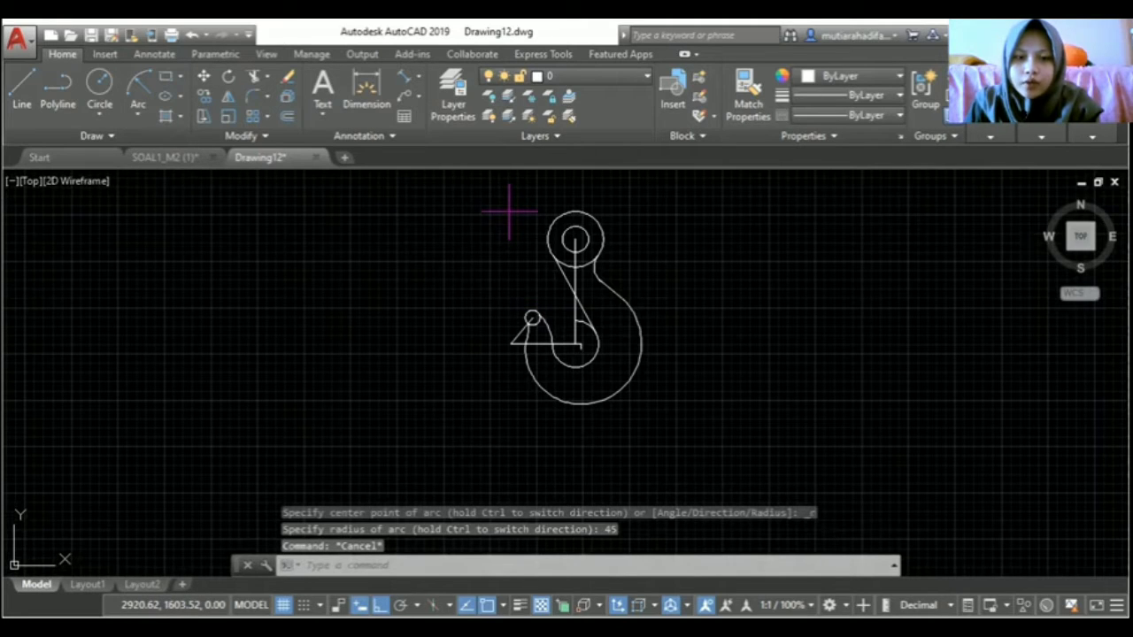
Trim the lower-right part of the radius 8 circle between the two radius 45 arcs, using the whole drawing as cutting edges.
drag(509, 212, 478, 181)
click(463, 188)
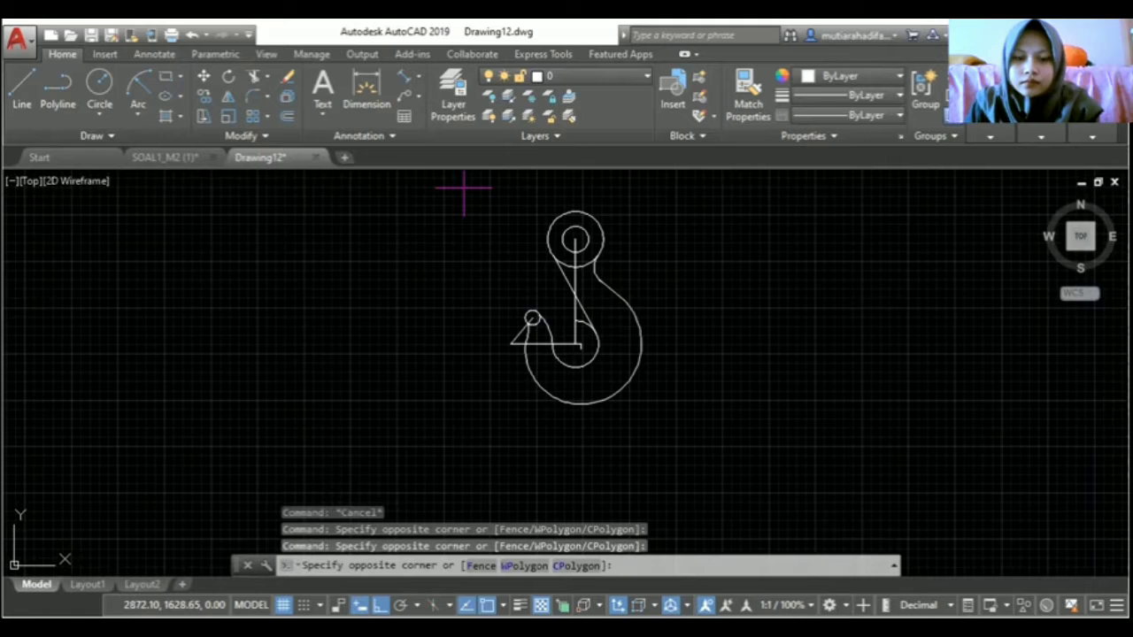
click(425, 182)
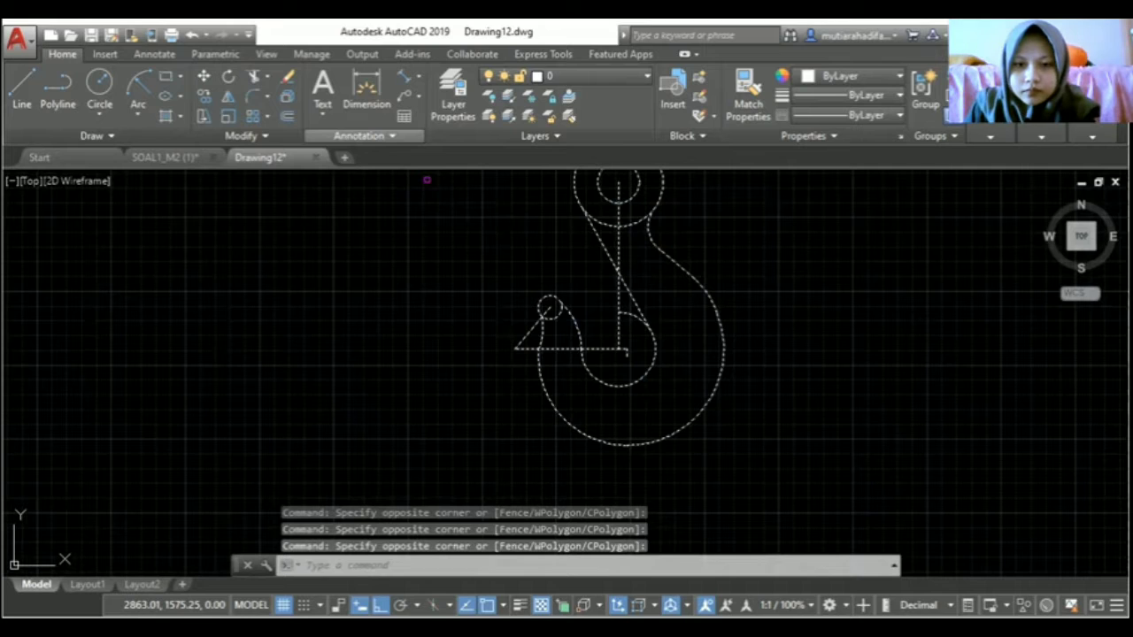
text(tr)
key(Return)
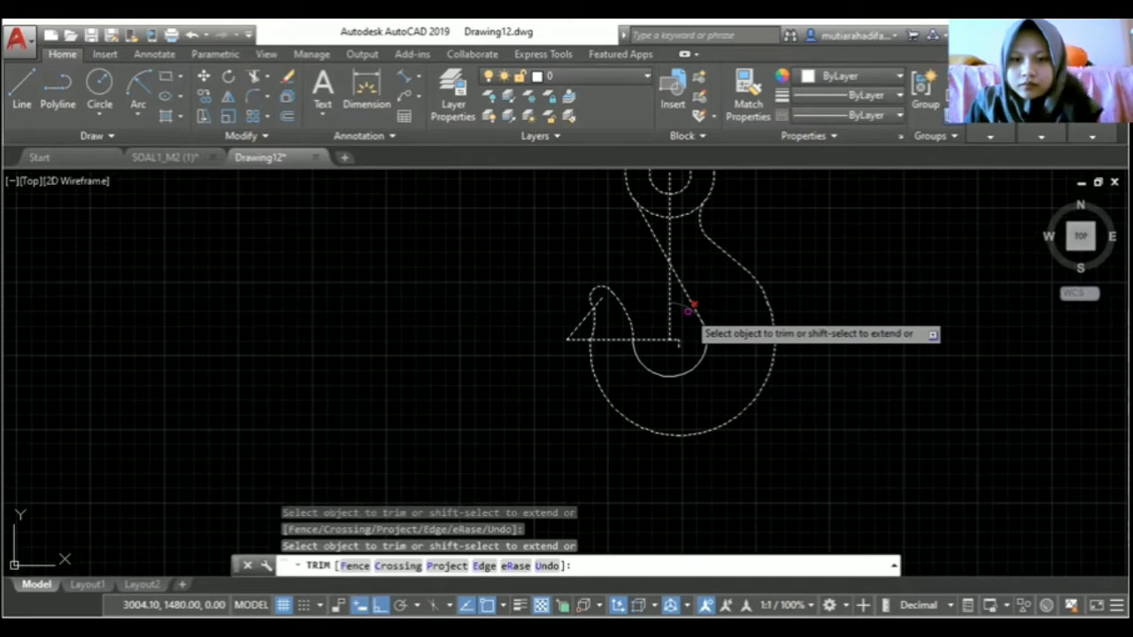
mouse_move(1111, 380)
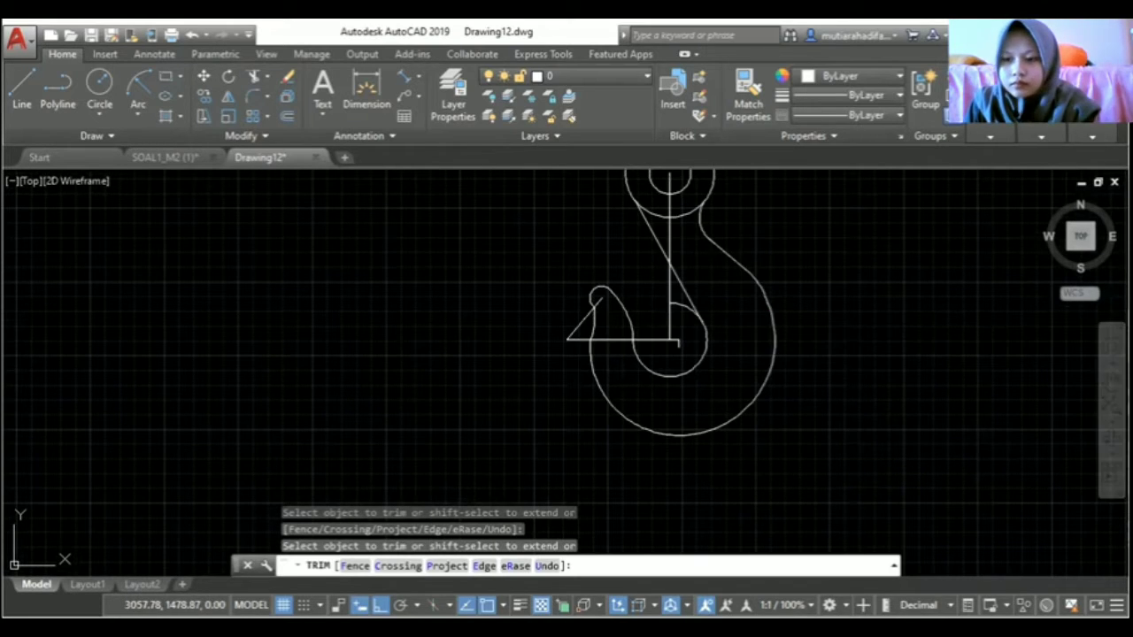
key(Escape)
Erase the two tiny leftover segments between the slanted line and the vertical guide, just above their crossing.
click(1110, 380)
scroll(535, 325, up, 2)
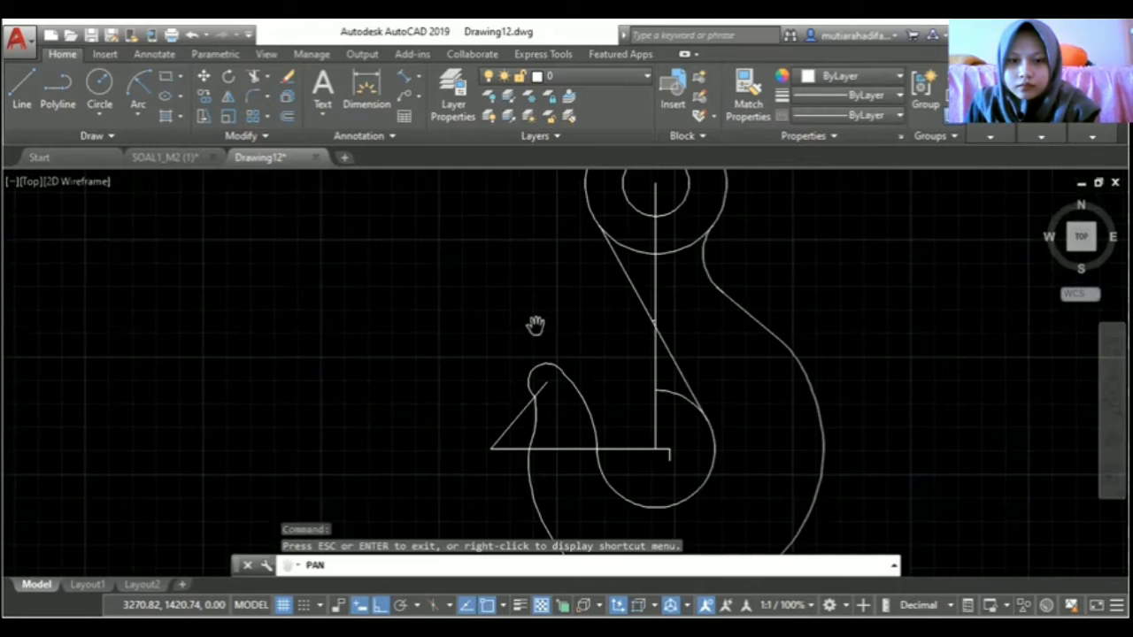
scroll(535, 325, up, 2)
scroll(847, 336, up, 2)
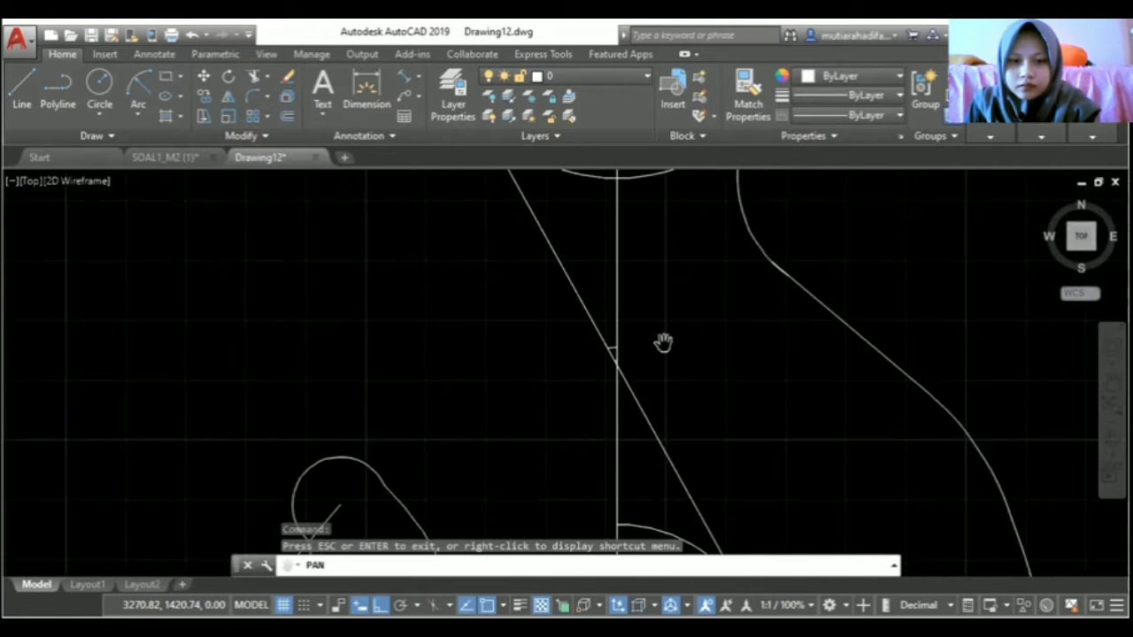
scroll(664, 342, up, 3)
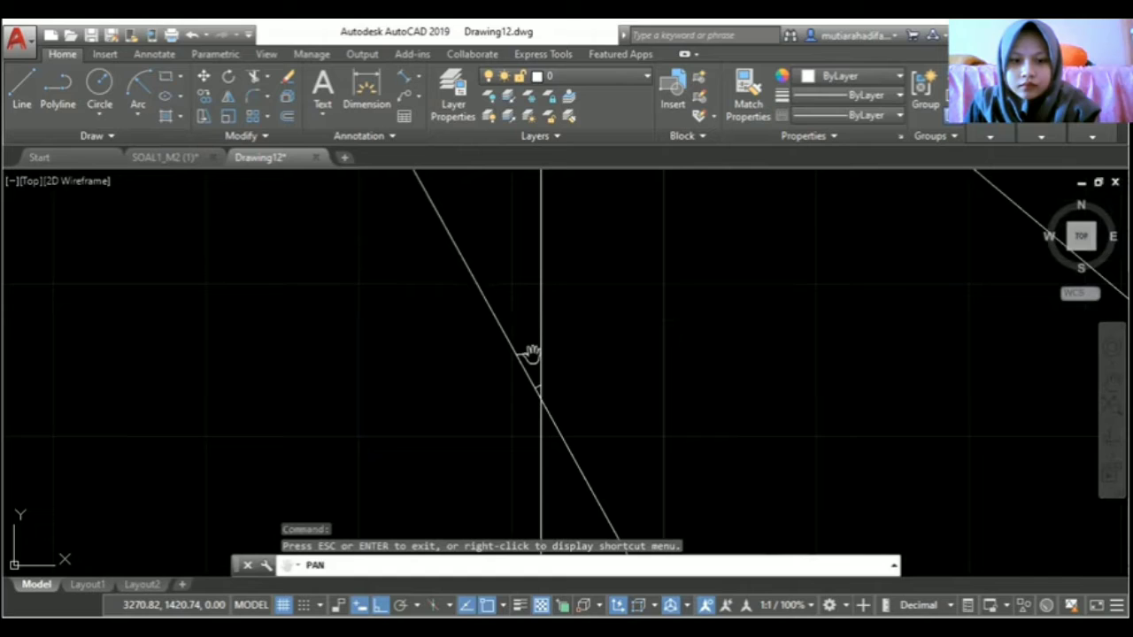
key(Escape)
click(534, 354)
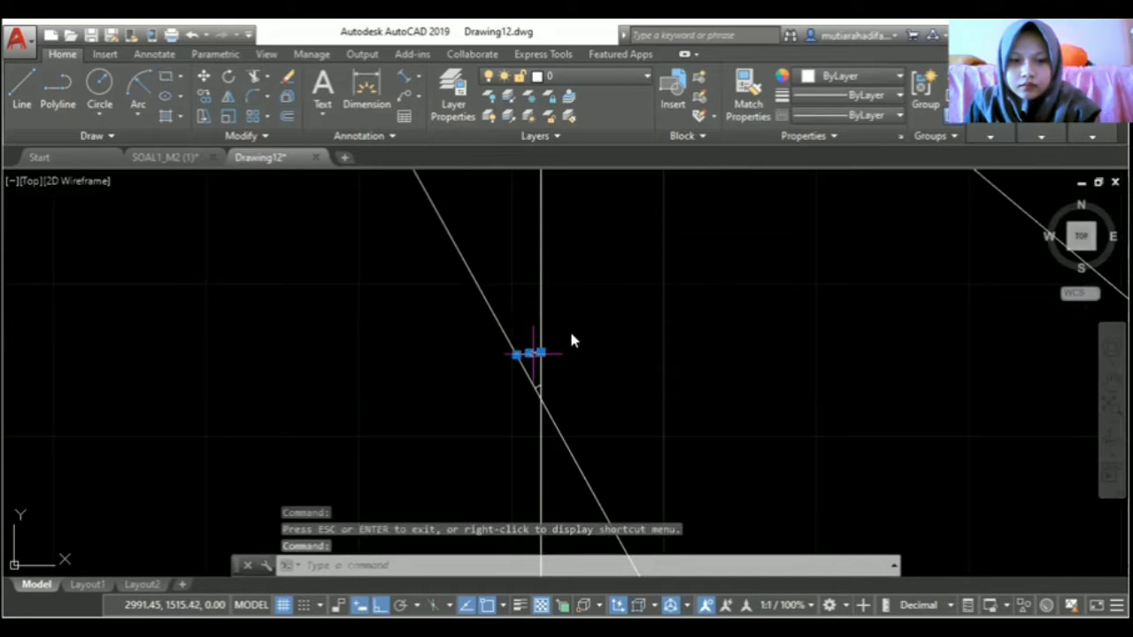
right_click(569, 326)
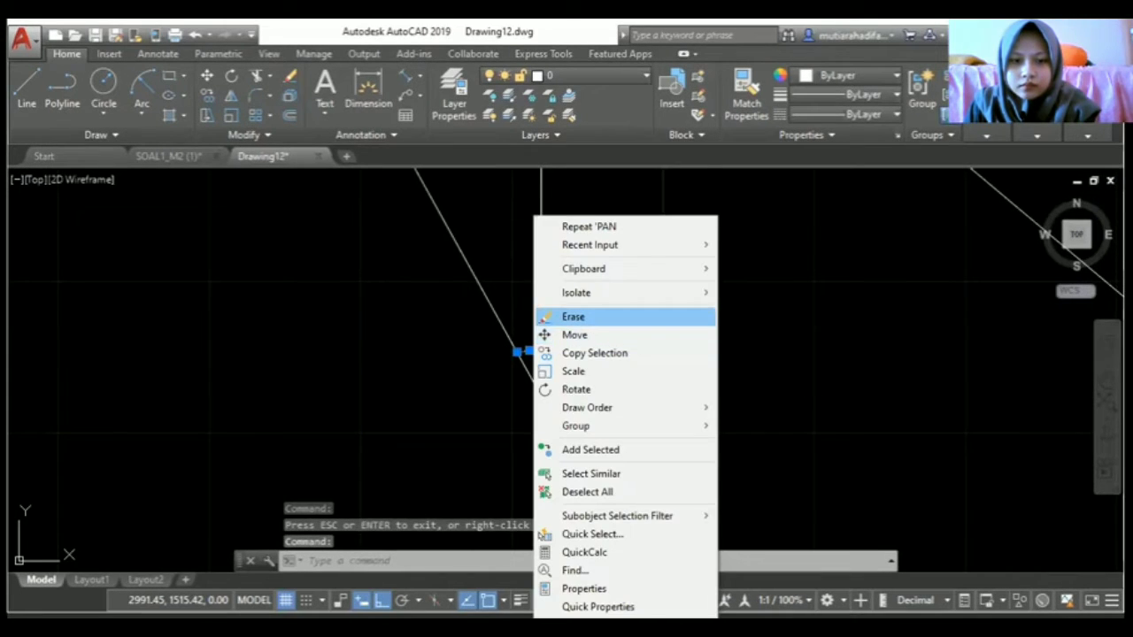
click(573, 316)
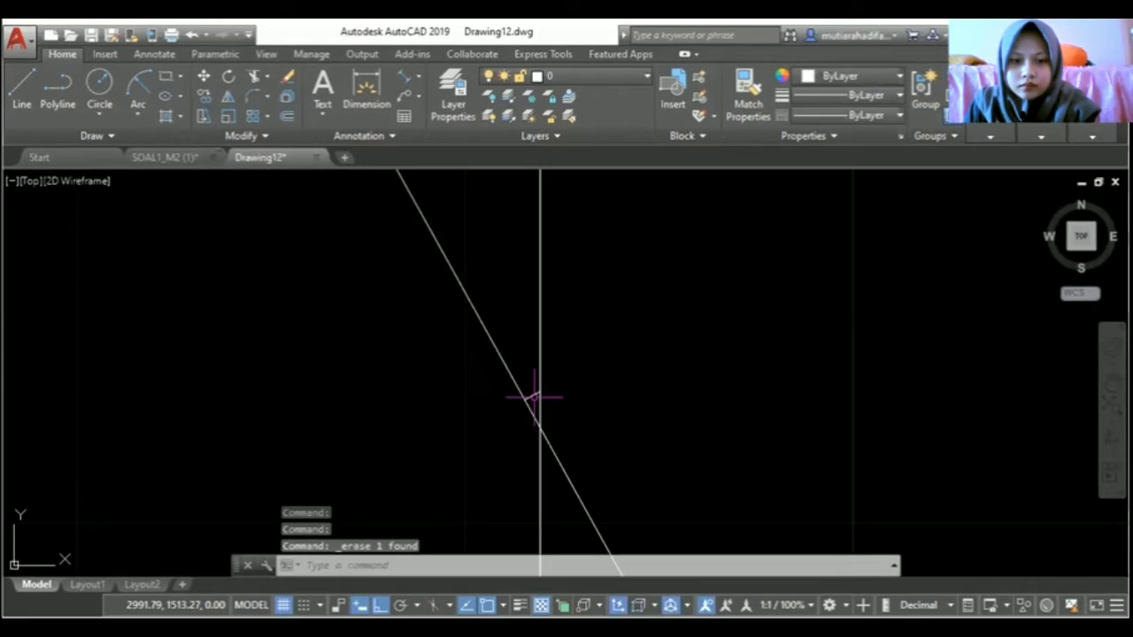
right_click(568, 323)
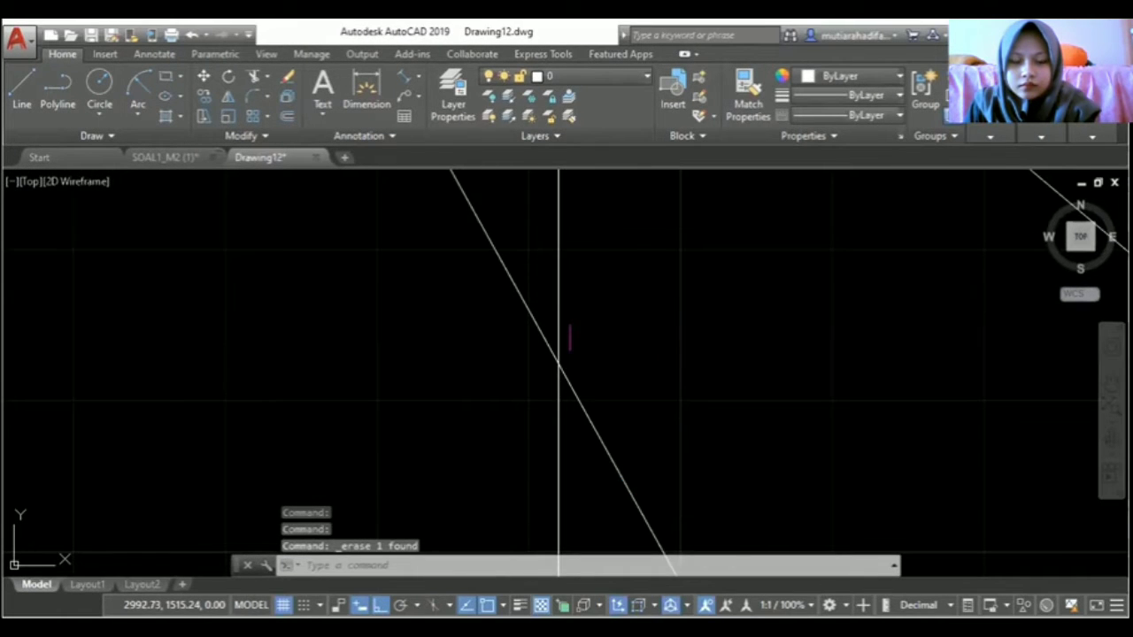
scroll(569, 336, down, 5)
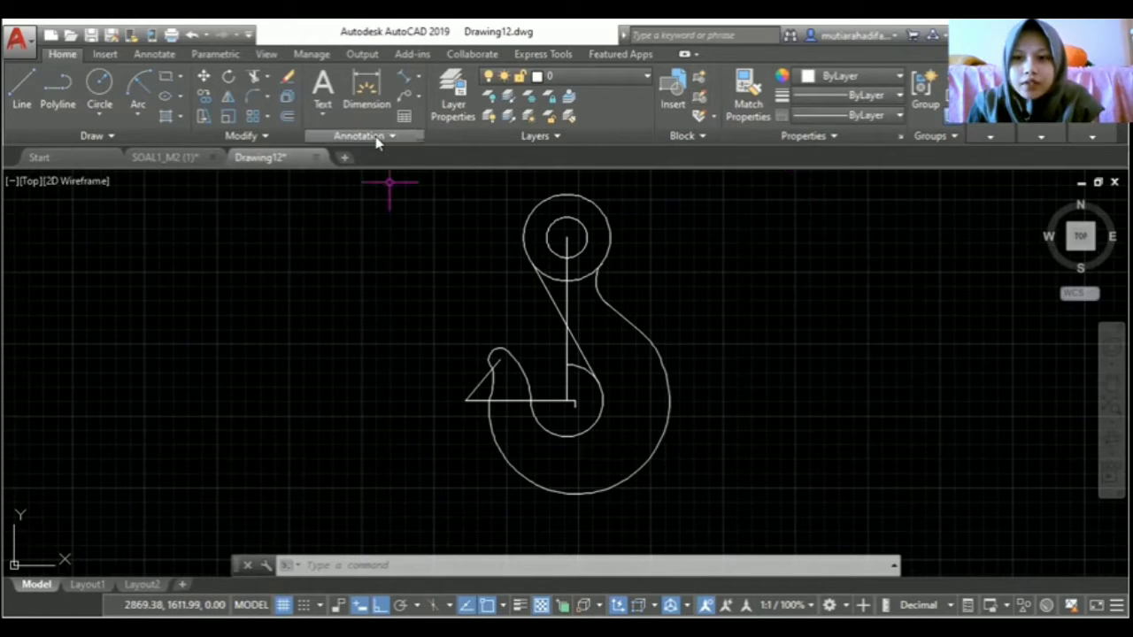
Make Standard the current dimension style.
text(DIM)
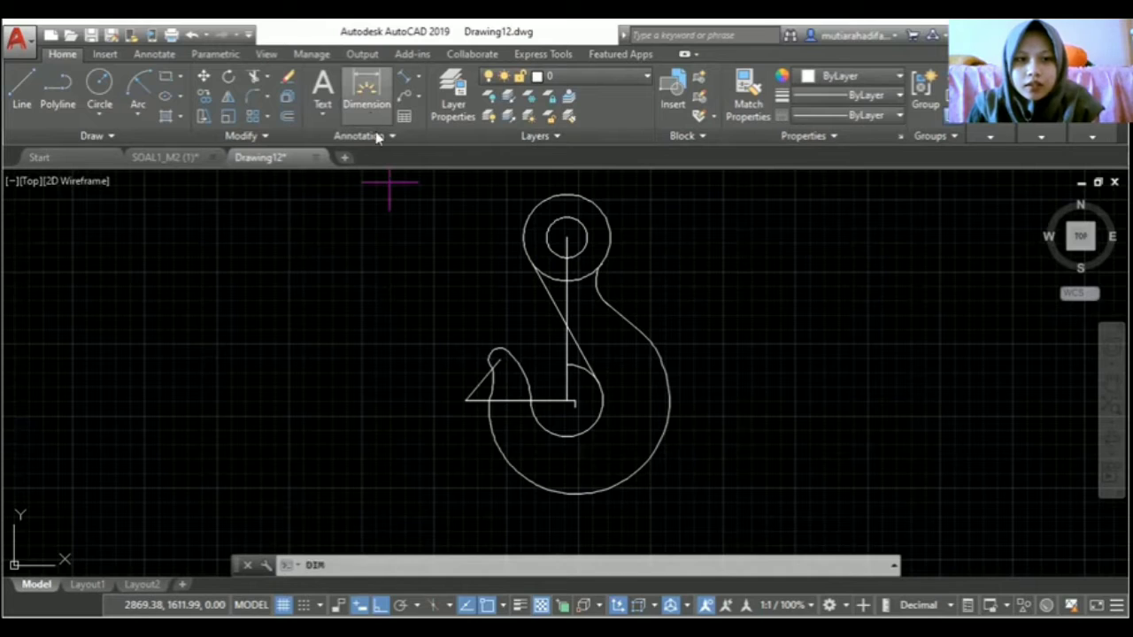
key(Return)
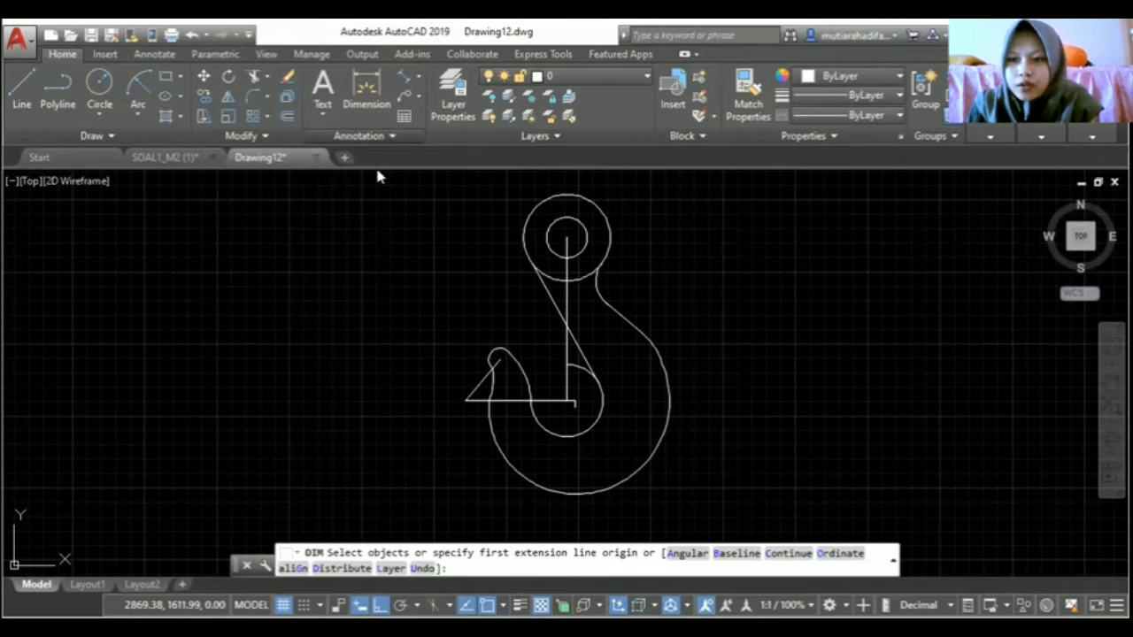
click(377, 177)
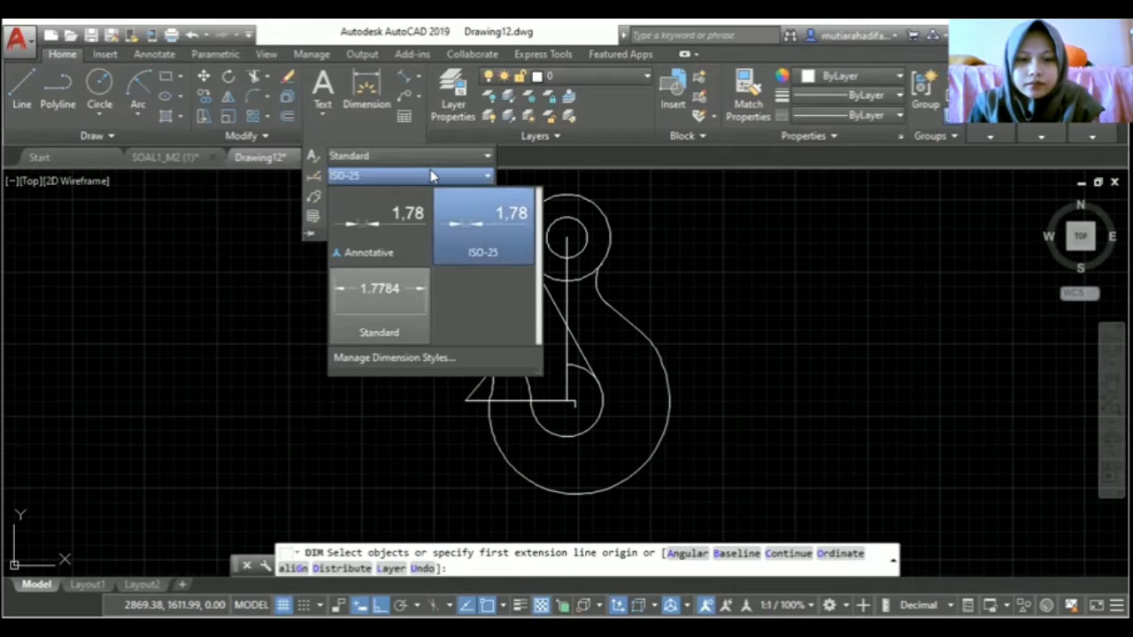
click(379, 305)
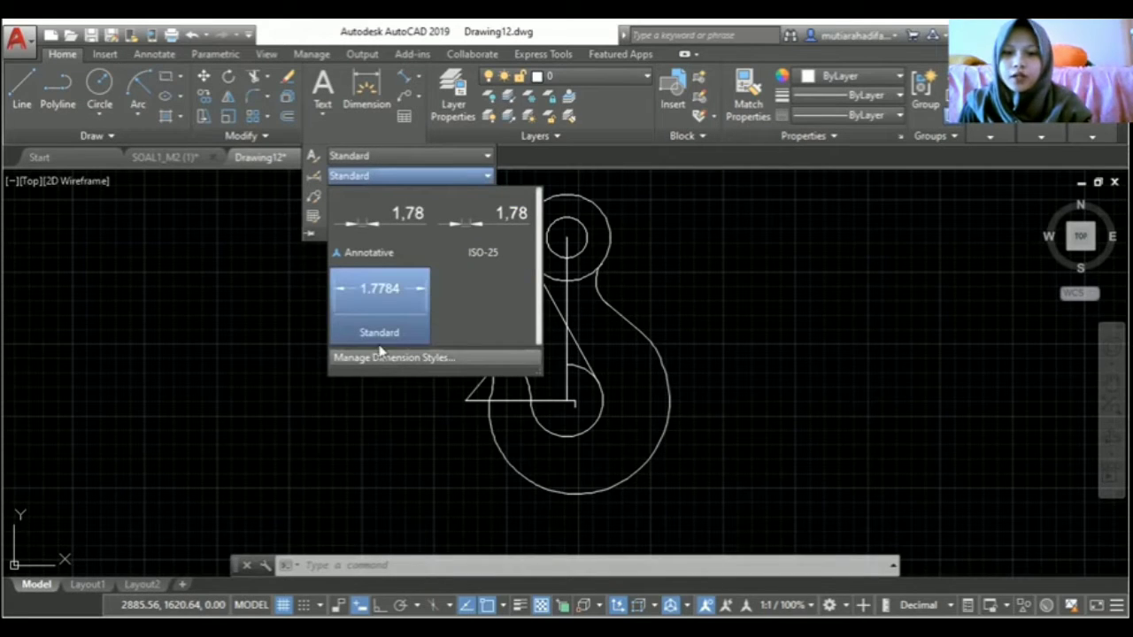
Modify the Standard dimension style to use an arrow size of 5.
click(762, 291)
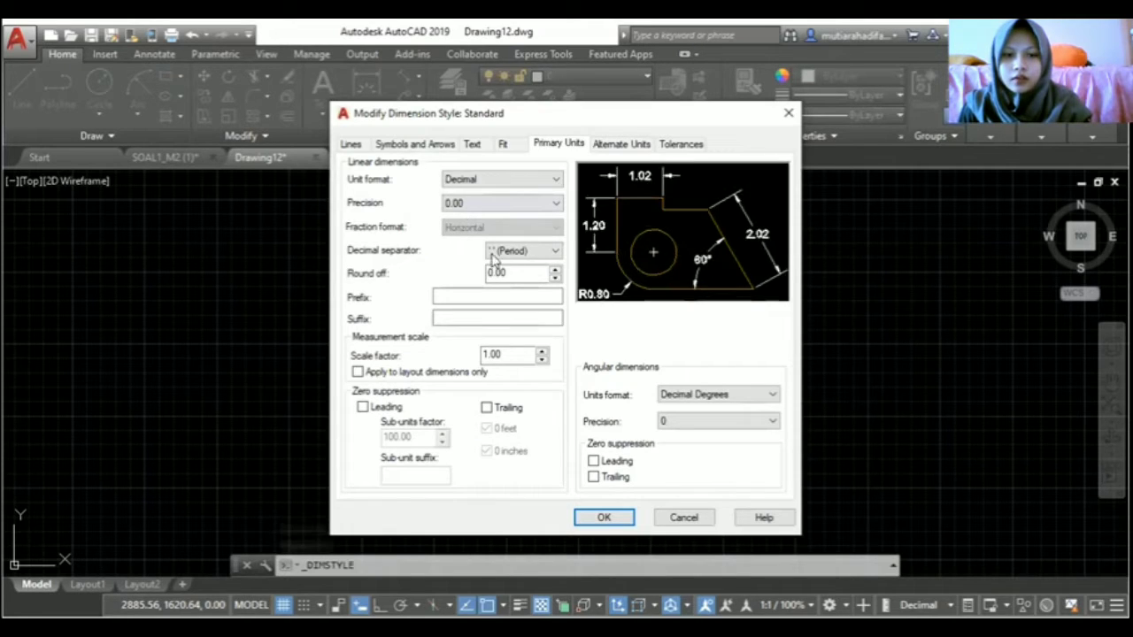
click(353, 144)
click(403, 145)
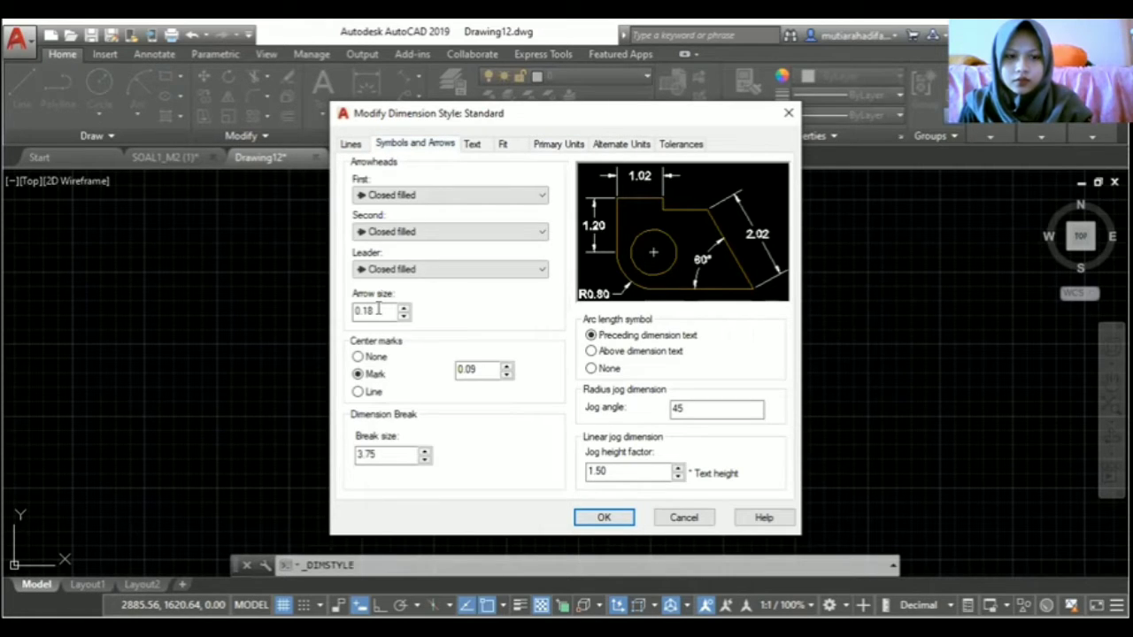
drag(378, 309, 347, 316)
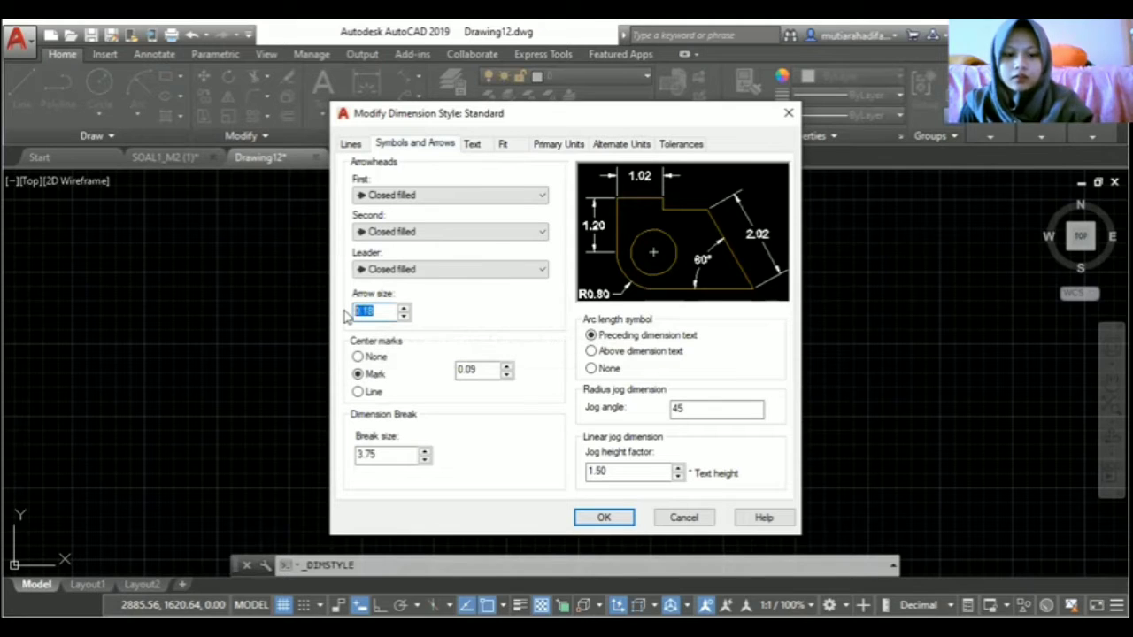
text(5)
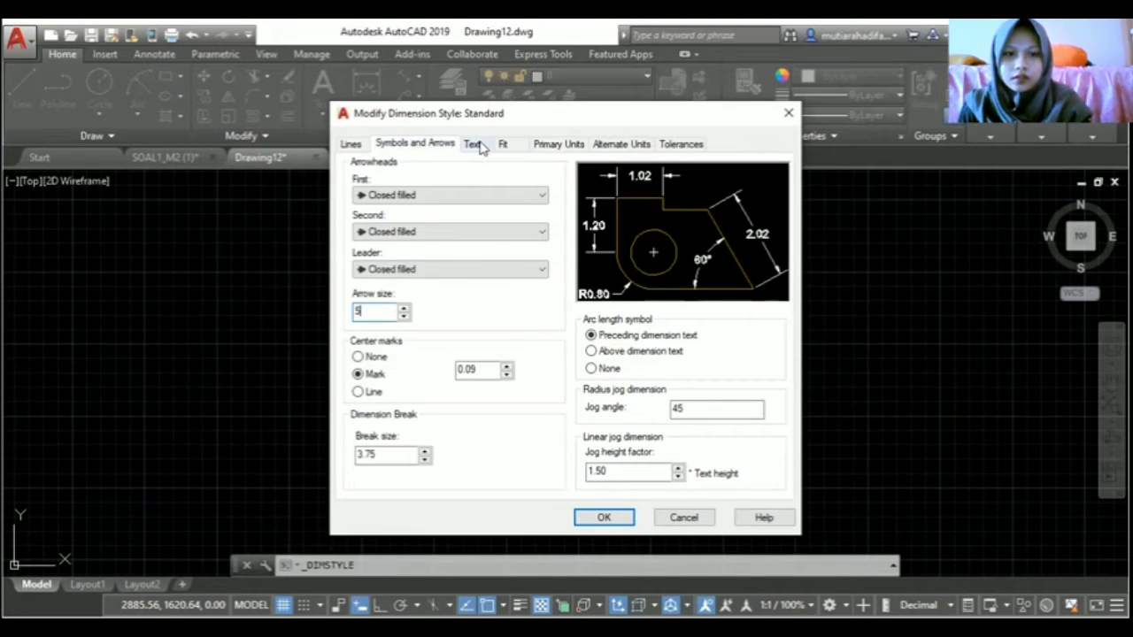
Set the Standard dimension style's text height to 5, then save the style and close the style manager.
click(474, 144)
drag(537, 263, 478, 275)
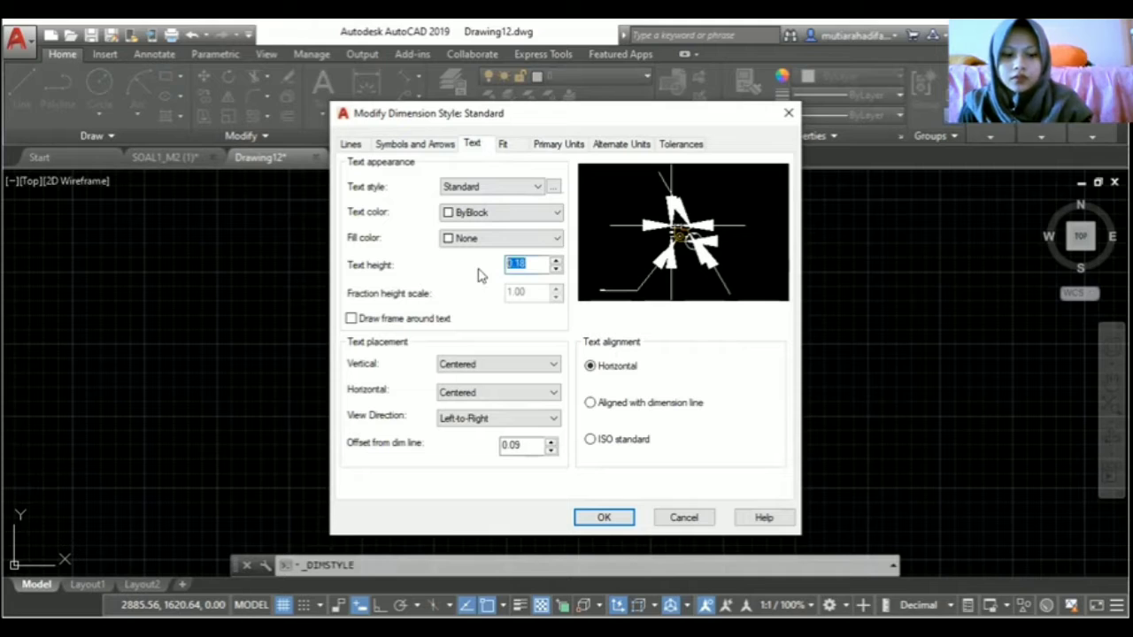
text(5)
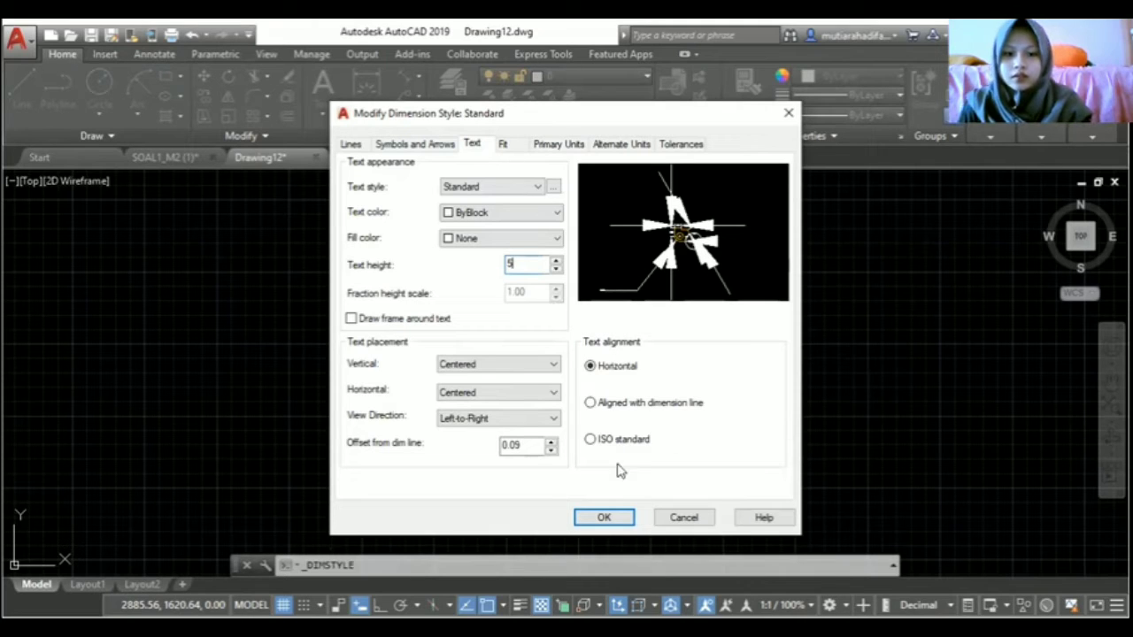
click(605, 519)
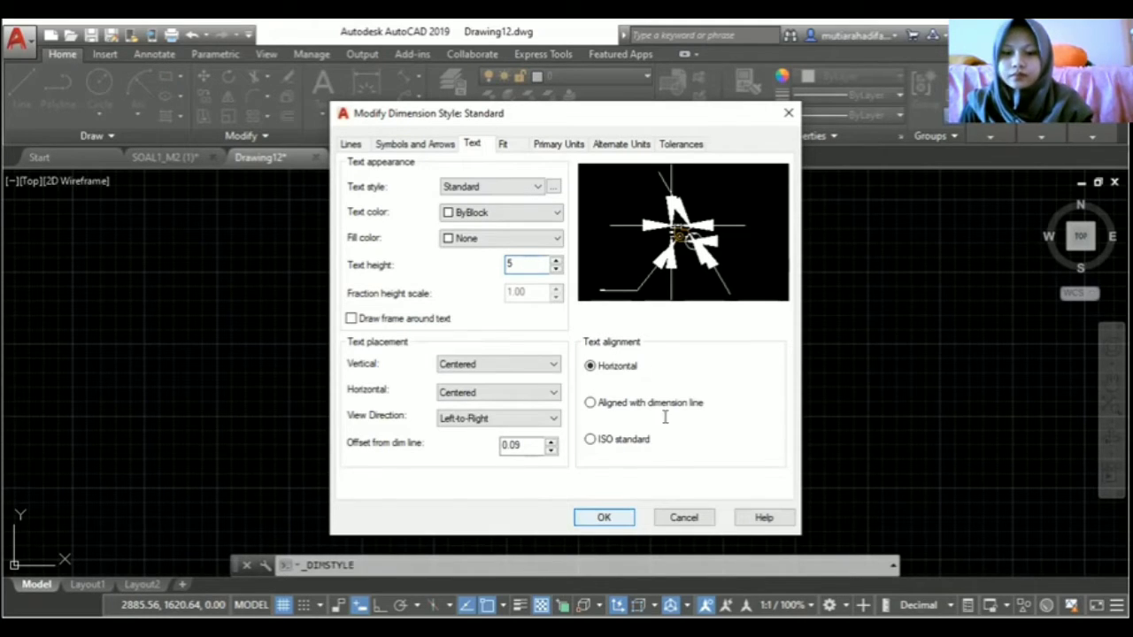
click(668, 456)
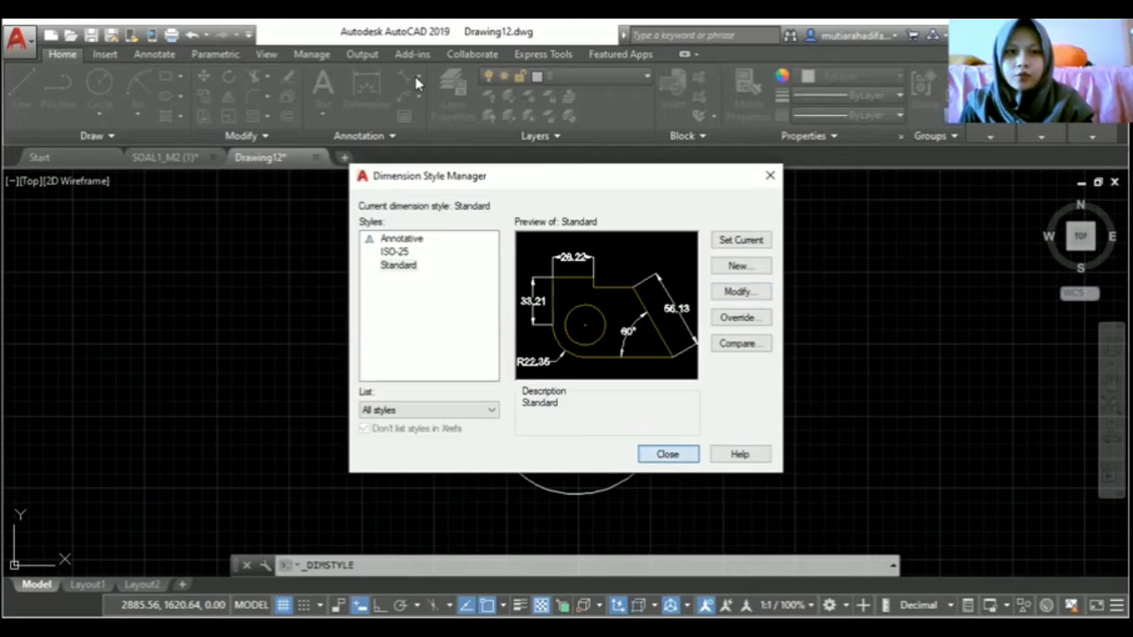
Add a radius dimension to the small concave arc just below the hook's eye, with its text outside to the right.
click(416, 83)
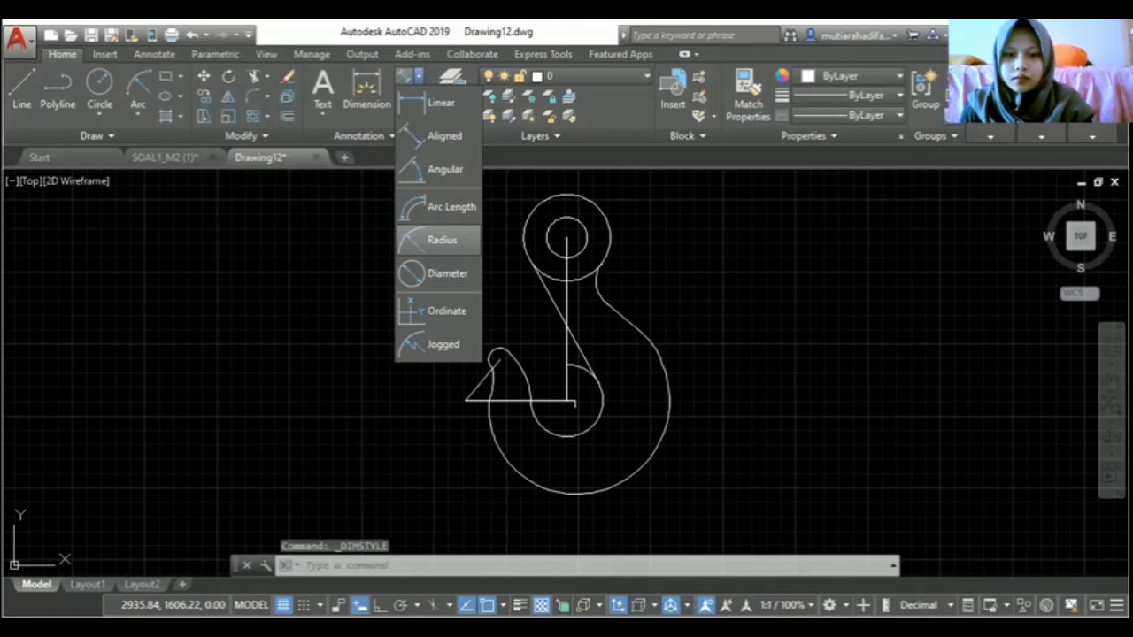
click(438, 240)
click(615, 296)
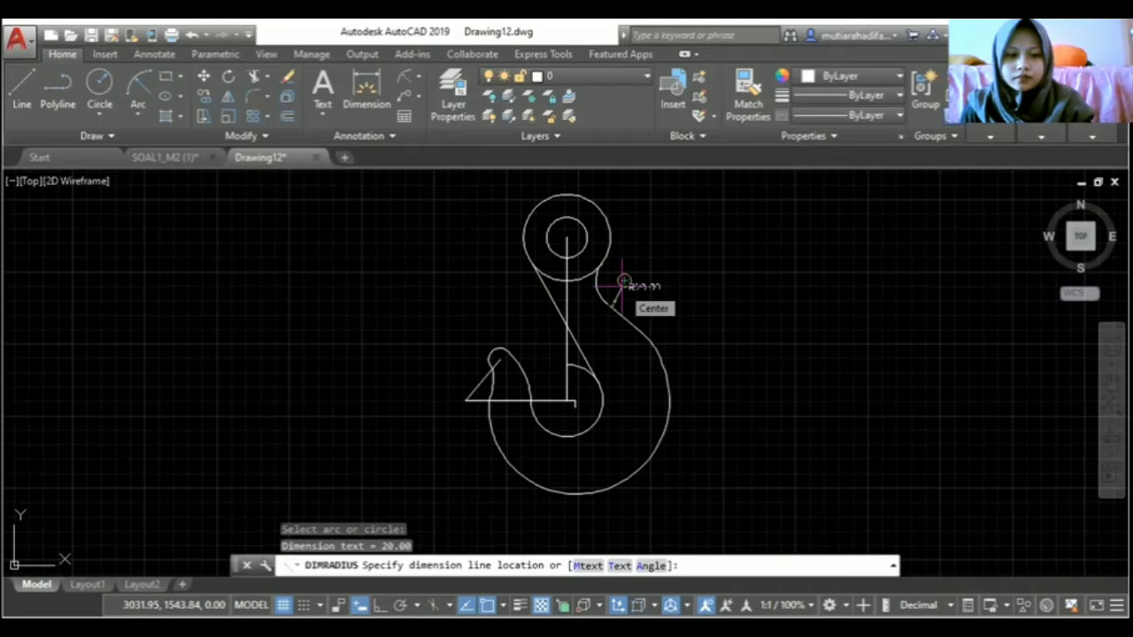
key(Escape)
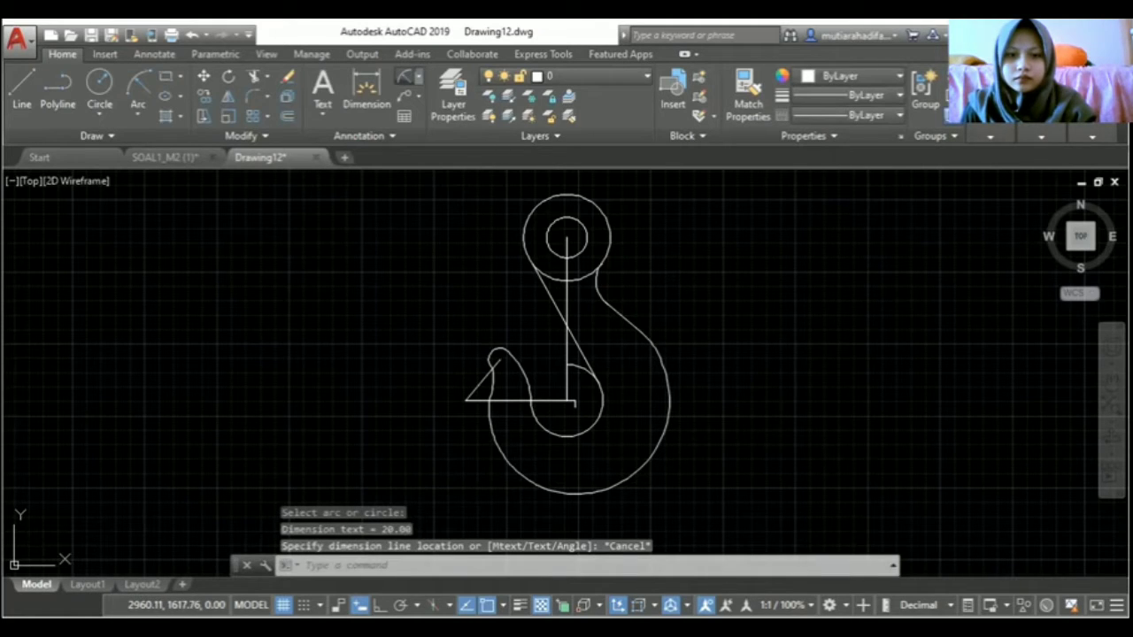
key(Return)
click(605, 292)
click(619, 288)
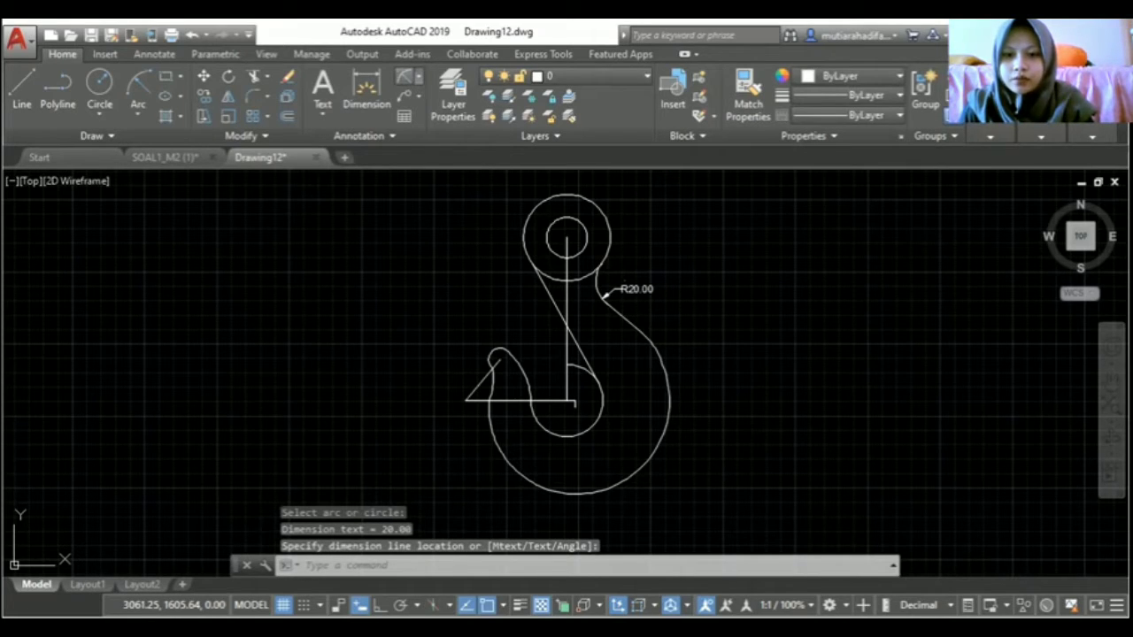
Add radius dimensions to the upper-right, lower-right and lower-left outer arcs and to the inner throat arc of the hook.
click(660, 361)
click(623, 365)
click(187, 37)
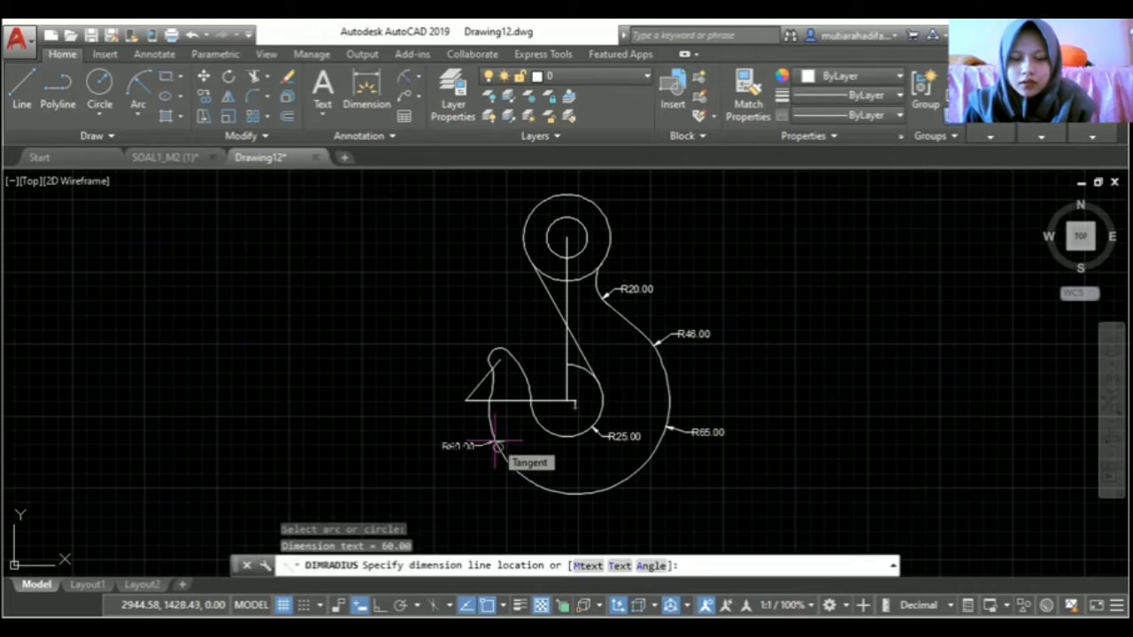
click(496, 451)
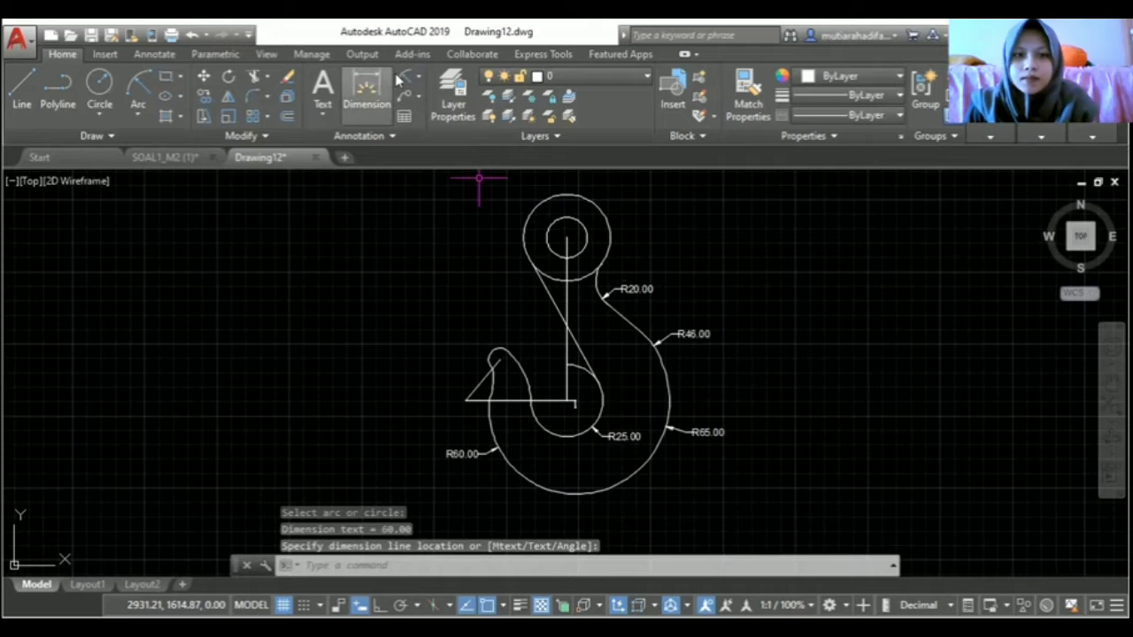
Add a radius dimension to the small rounded arc at the hook's tip, with its text to the upper left.
key(Return)
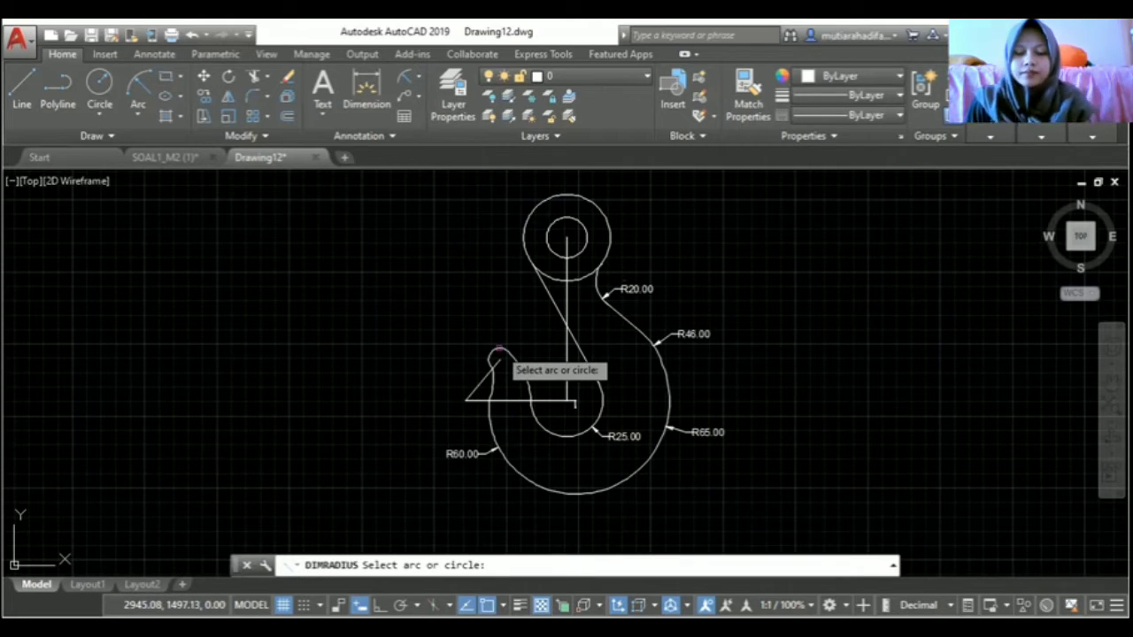
click(498, 352)
click(459, 325)
scroll(591, 283, down, 2)
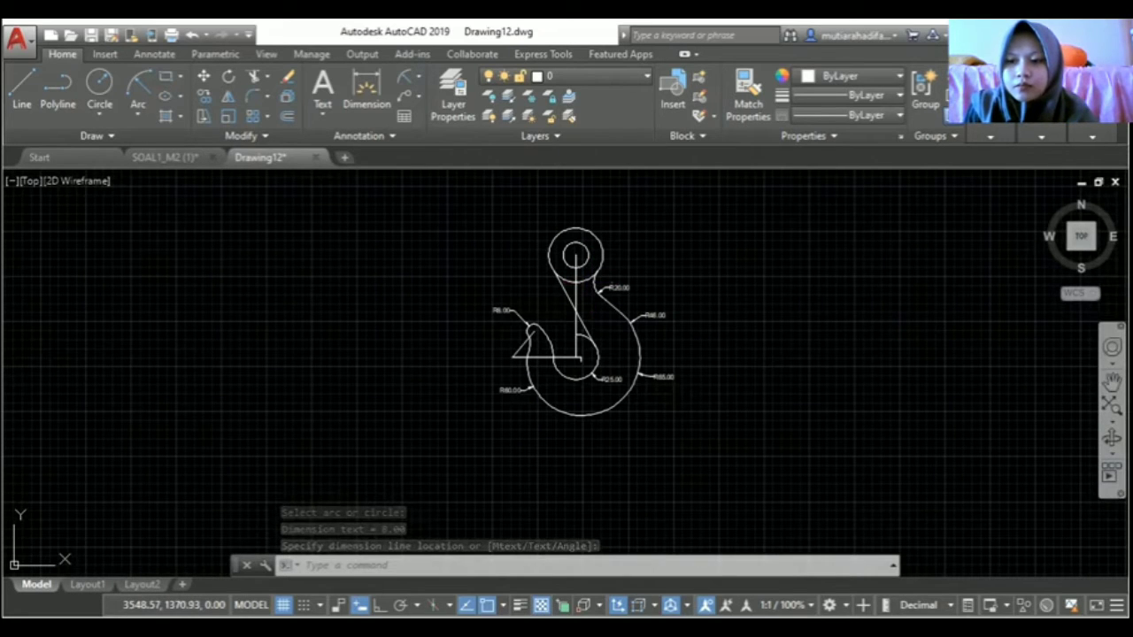
Turn on Ortho mode and try to start a horizontal polyline from the centre of the hook's eye.
click(1112, 381)
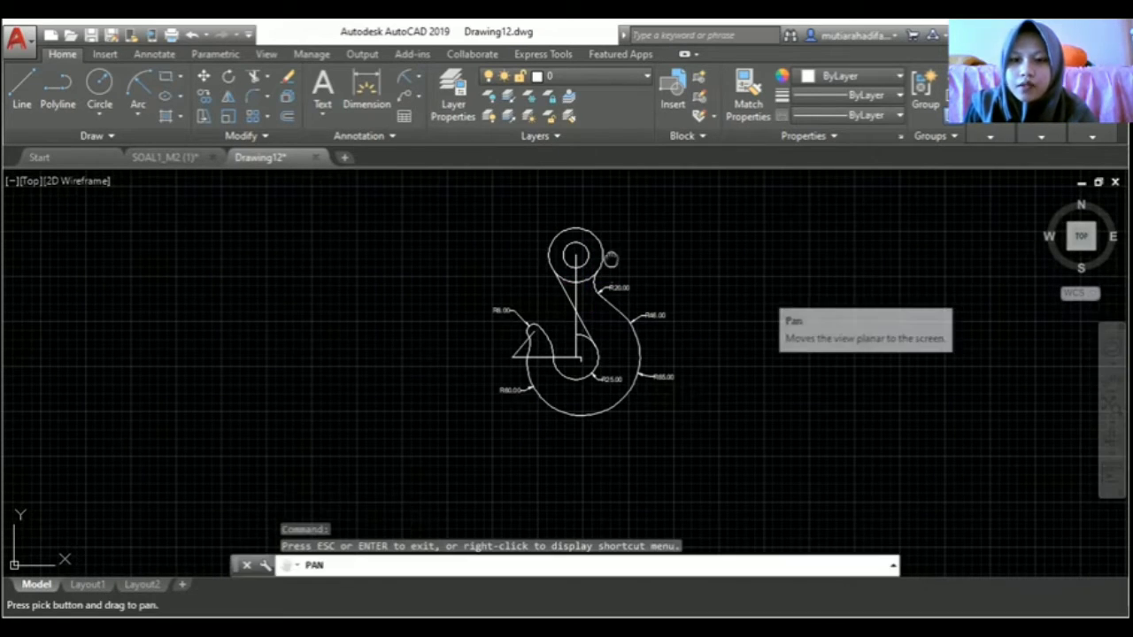
drag(610, 257, 628, 324)
scroll(599, 302, up, 1)
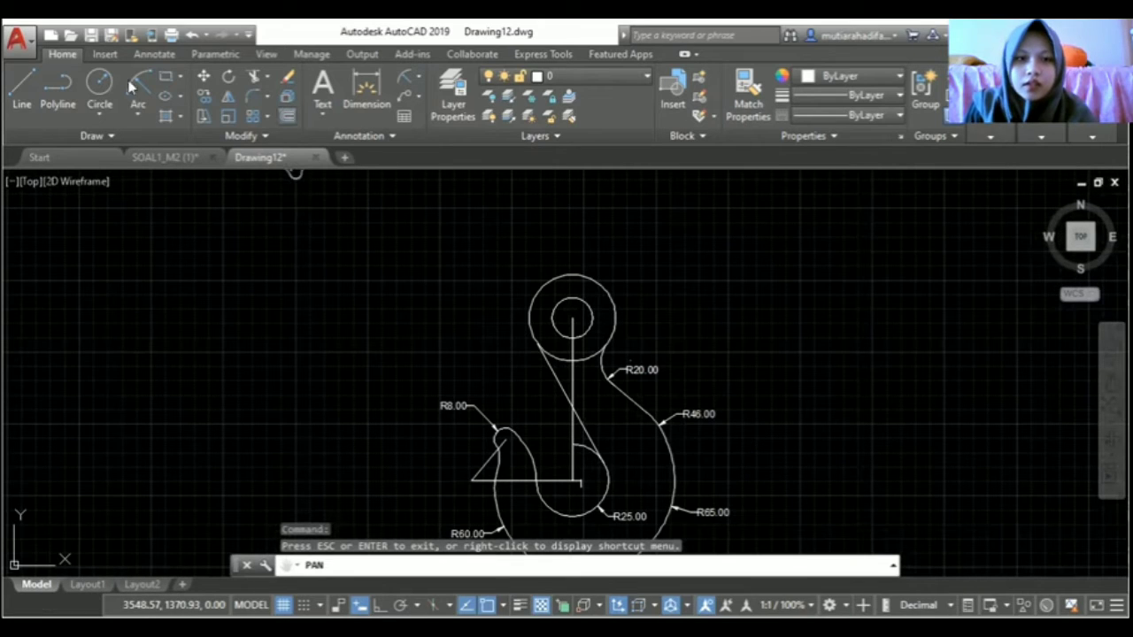
click(53, 92)
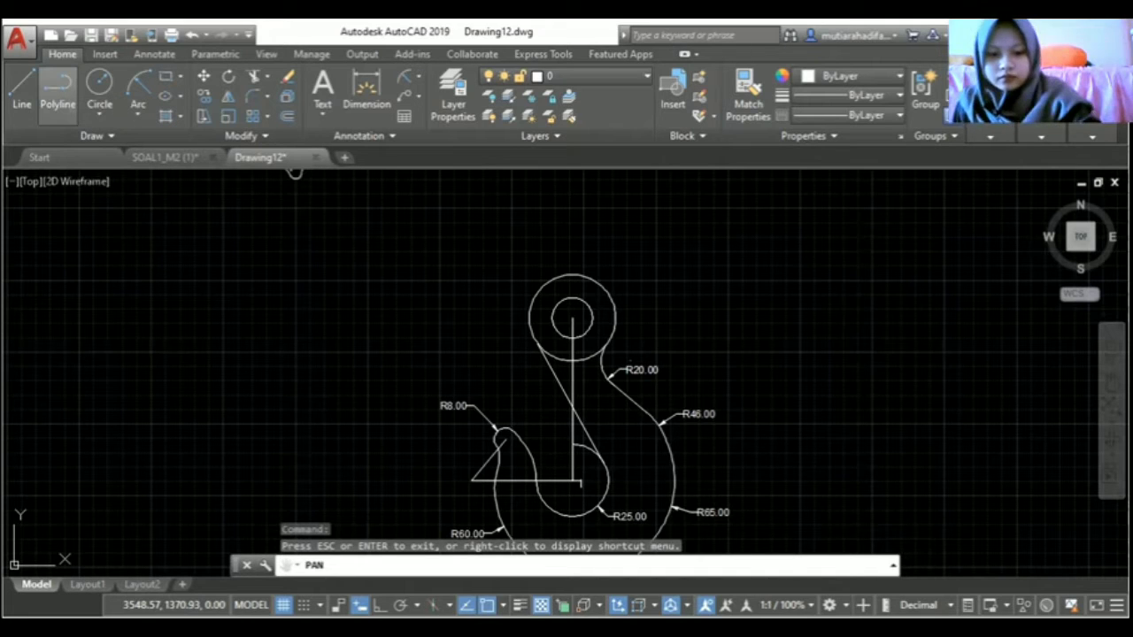
key(F8)
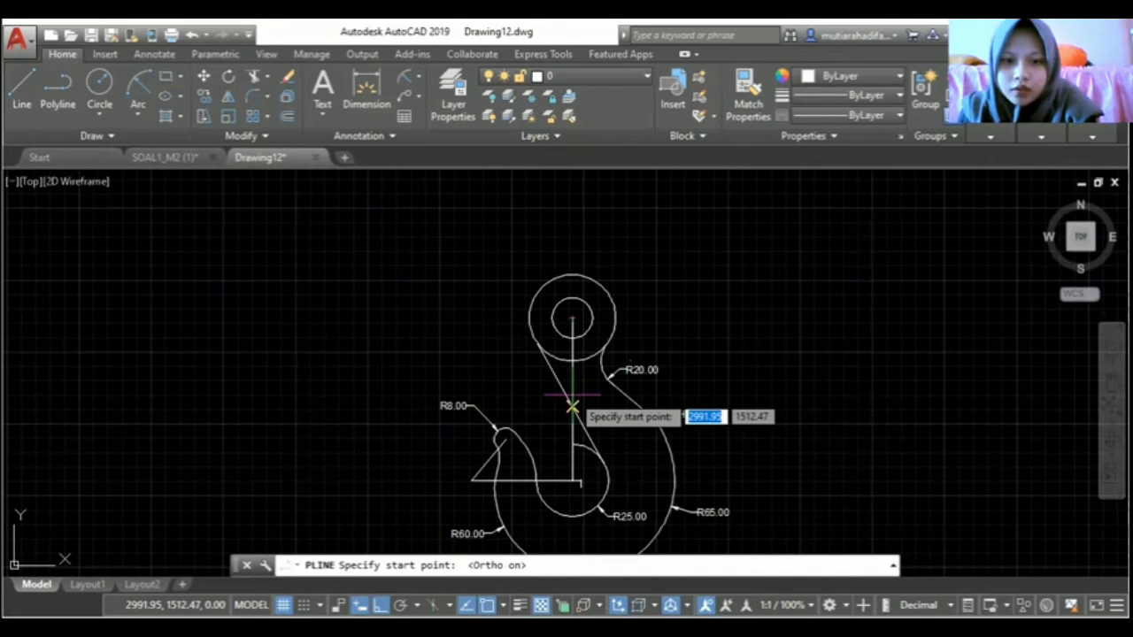
scroll(572, 371, up, 2)
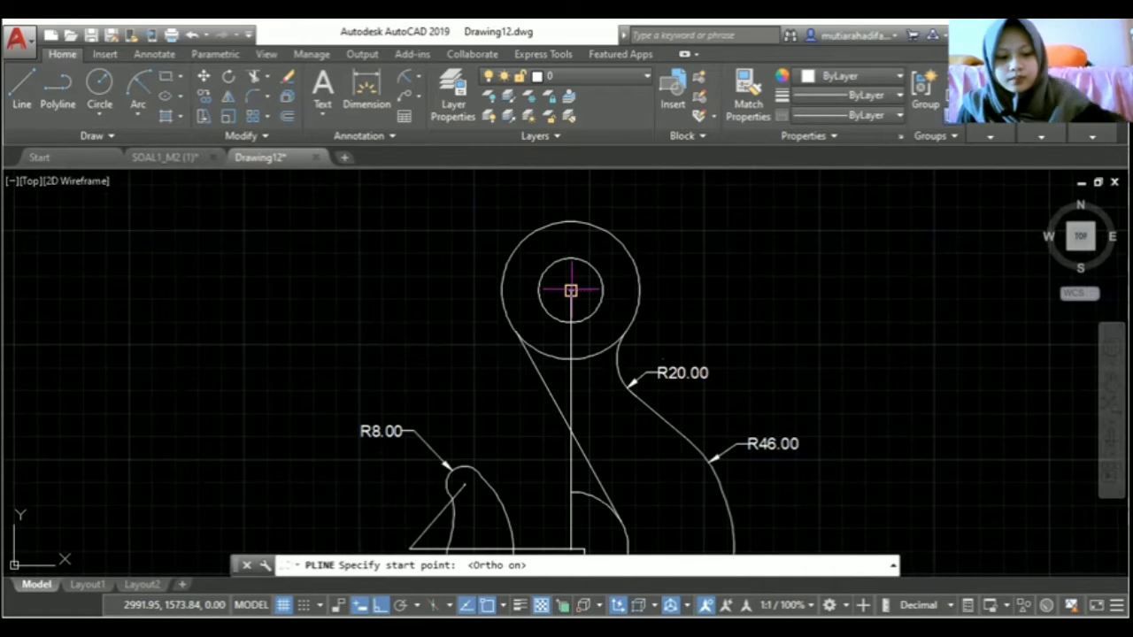
click(571, 290)
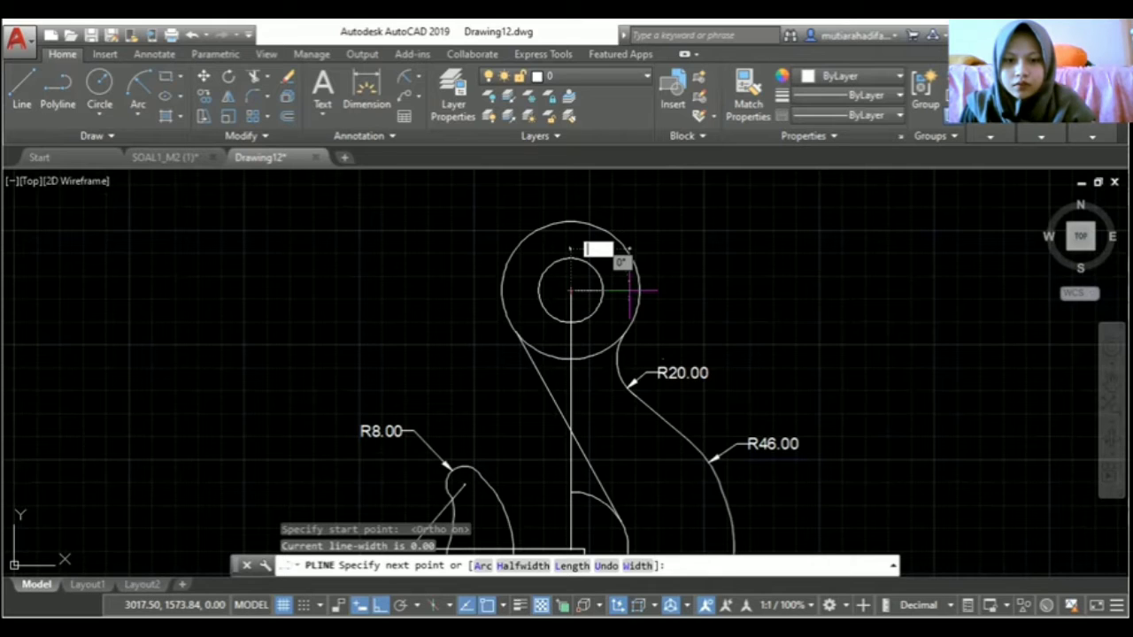
middle_drag(630, 291, 639, 336)
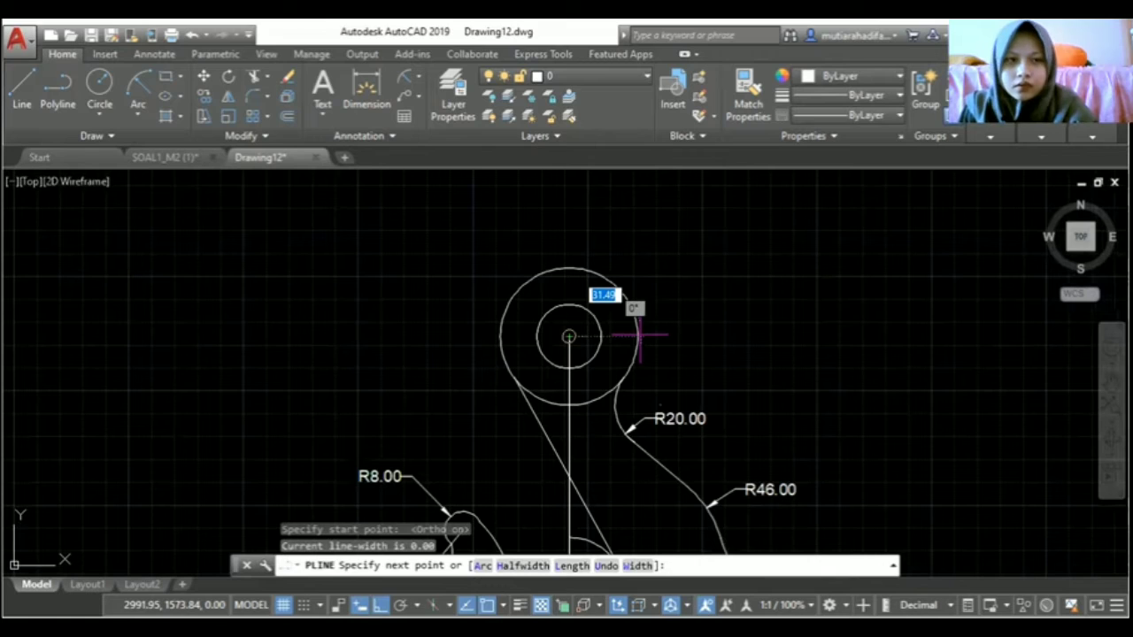
key(Escape)
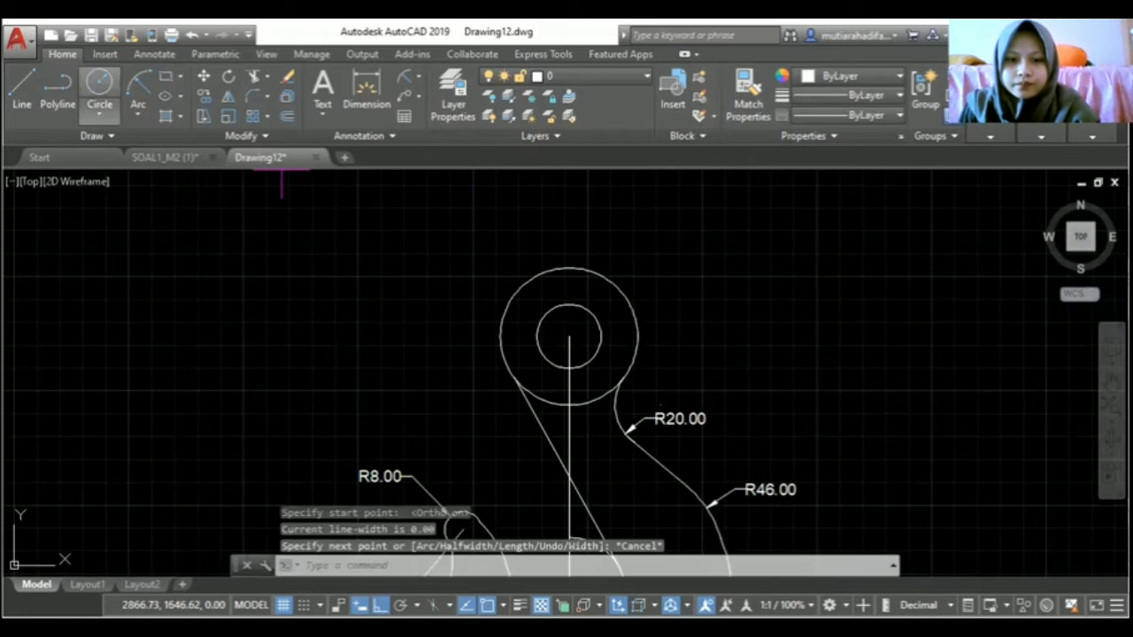
Draw a horizontal polyline 30 mm long from the centre of the eye to the right.
key(space)
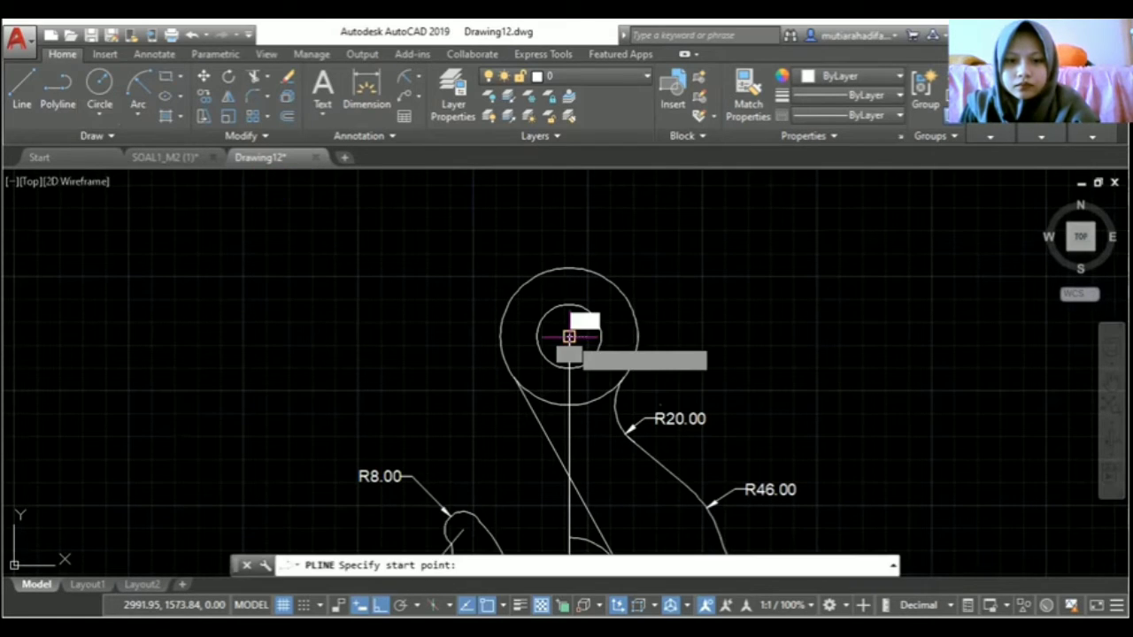
click(569, 337)
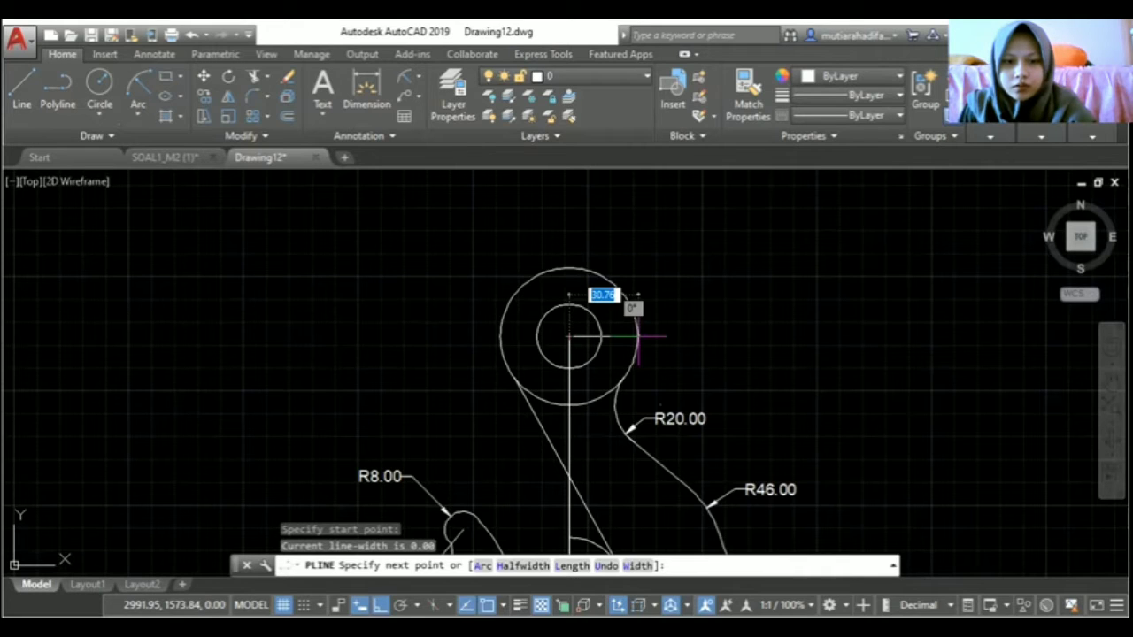
text(30)
key(Return)
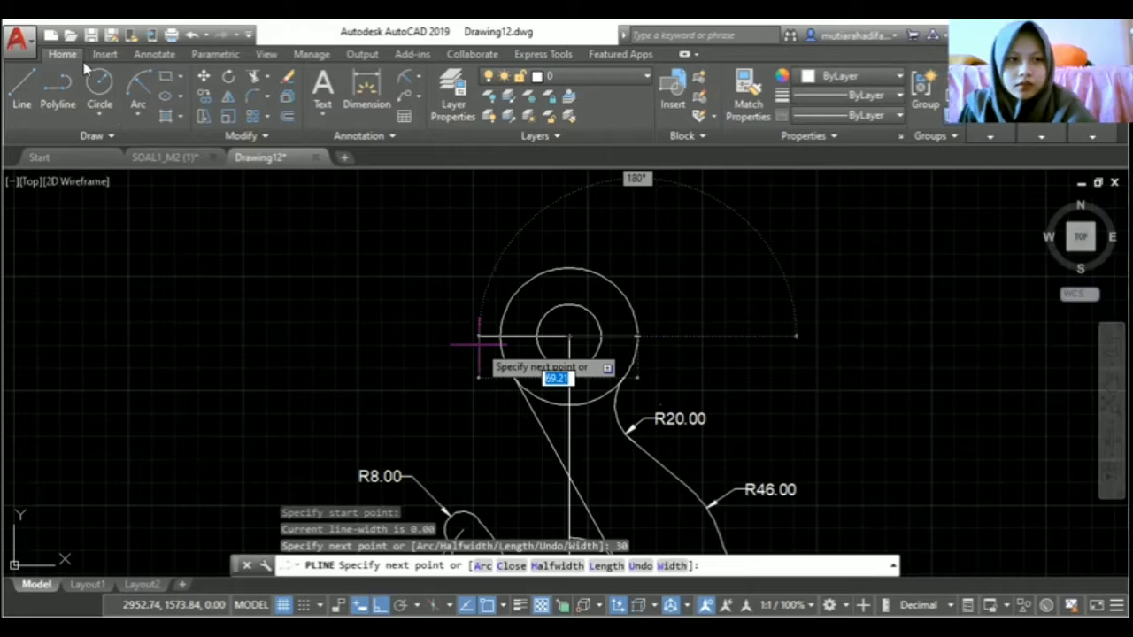
key(Escape)
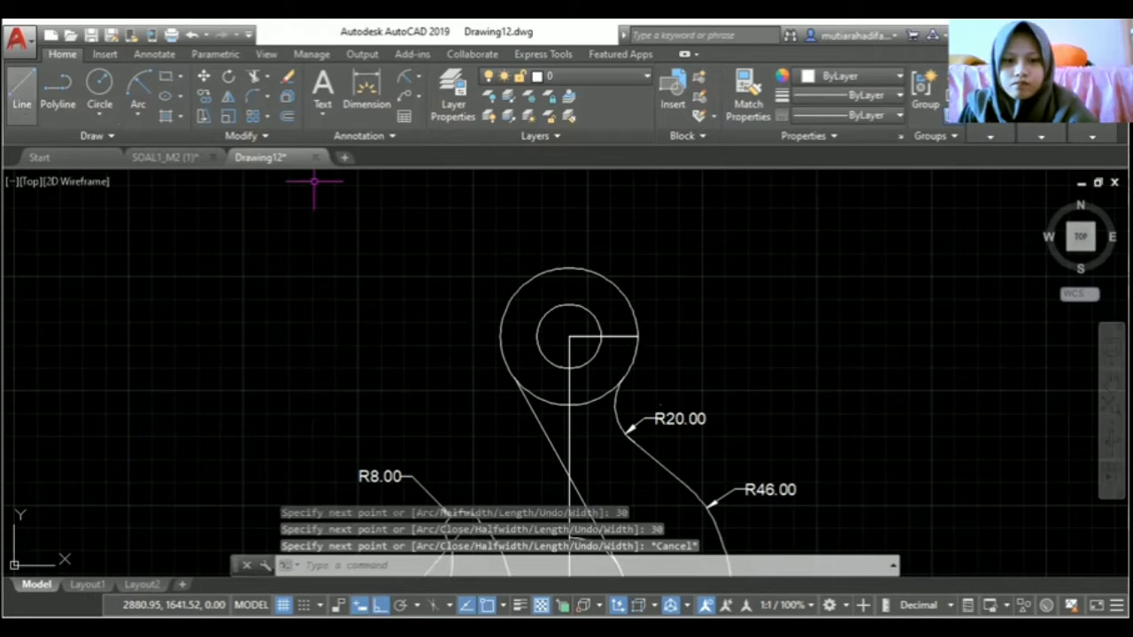
Draw a second horizontal polyline 30 mm long from the centre of the eye to the left.
key(Return)
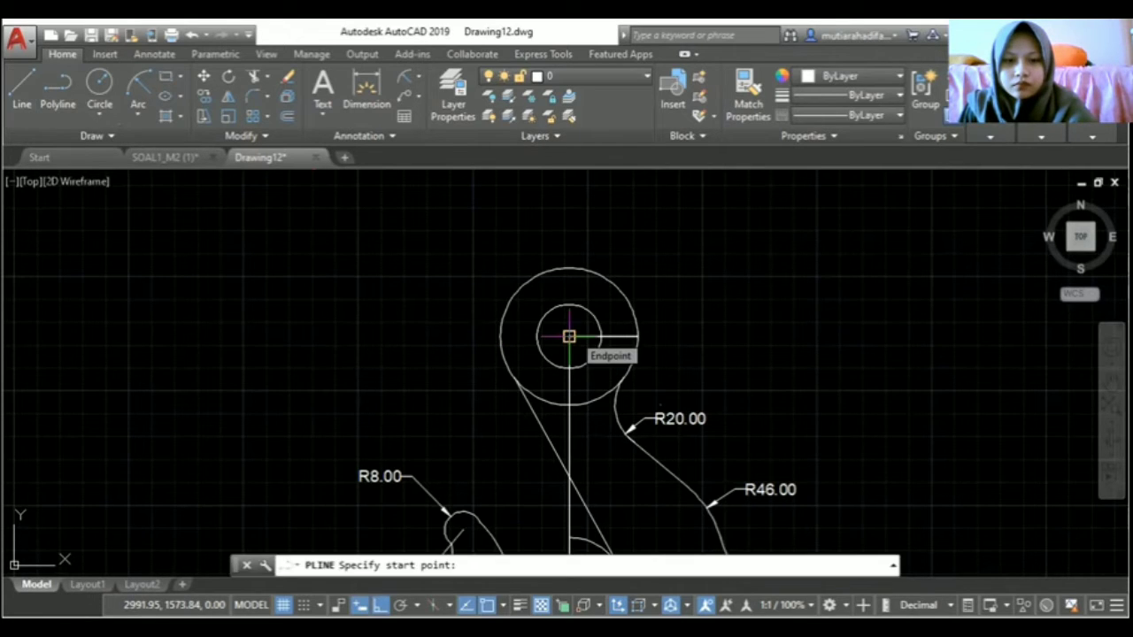
click(568, 337)
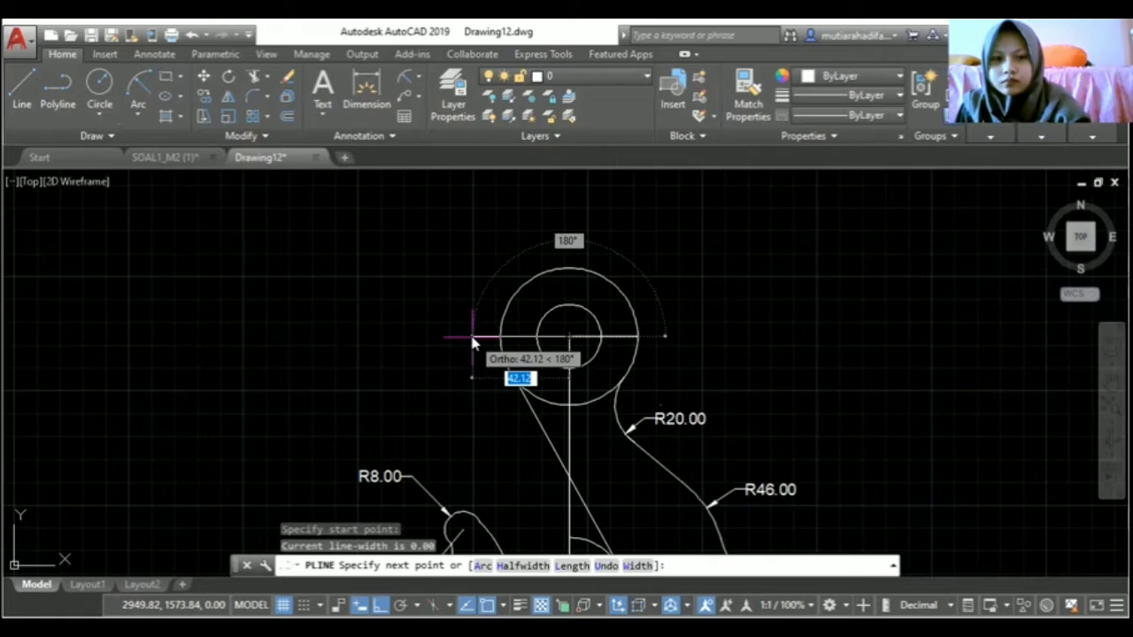
text(30)
key(Return)
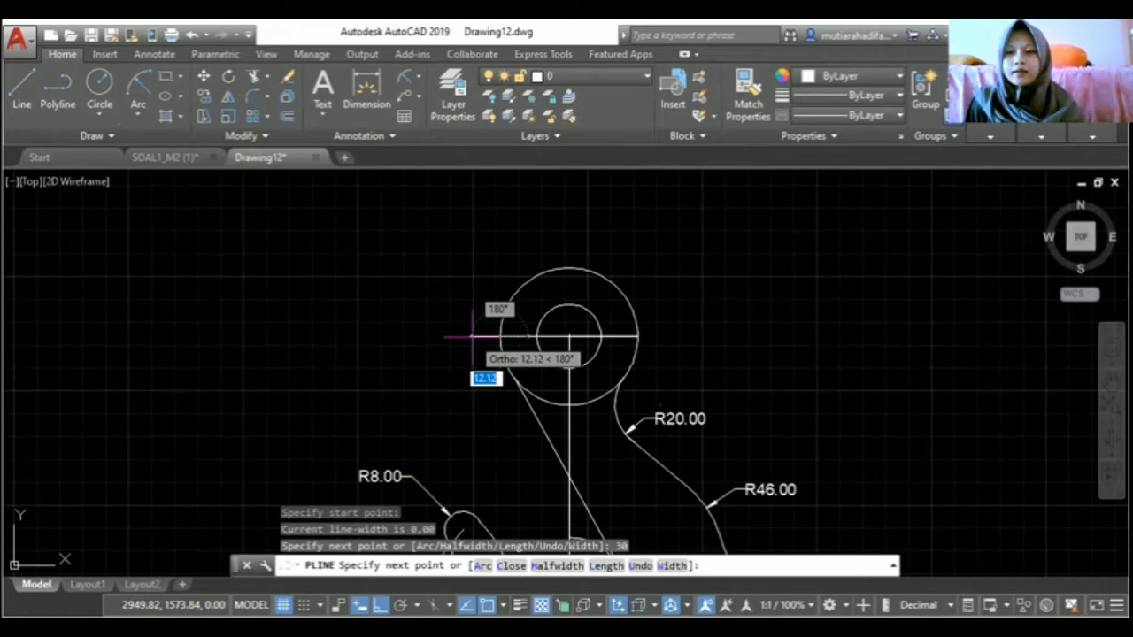
key(Escape)
scroll(553, 274, down, 2)
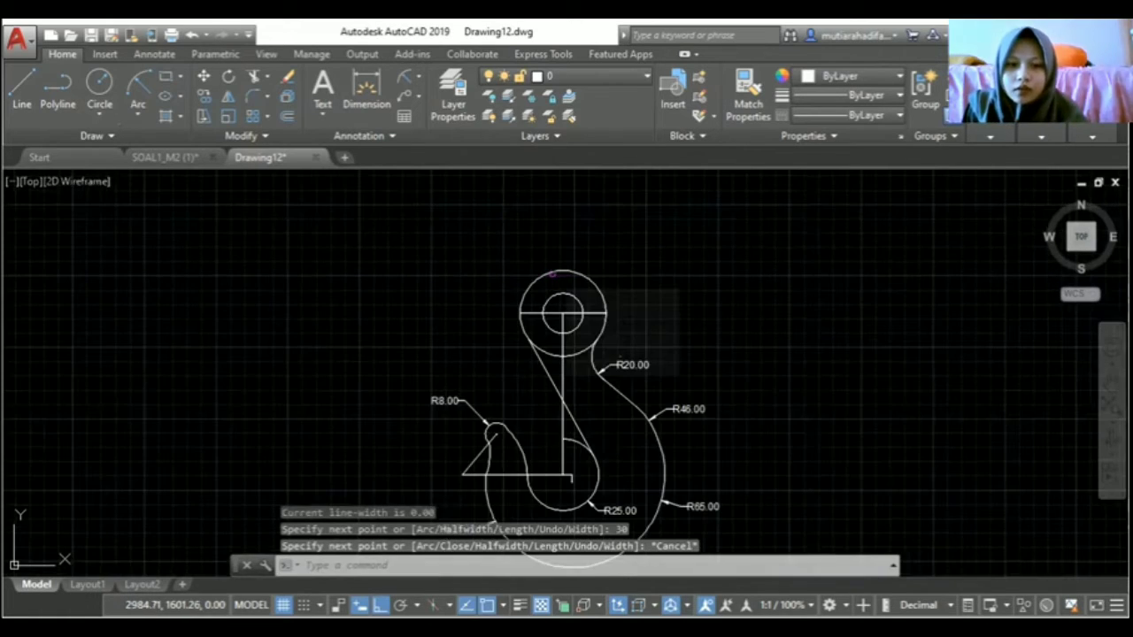
Dimension the width of the eye's inner circle along the horizontal centre line, placing the dimension above the eye.
scroll(569, 301, up, 2)
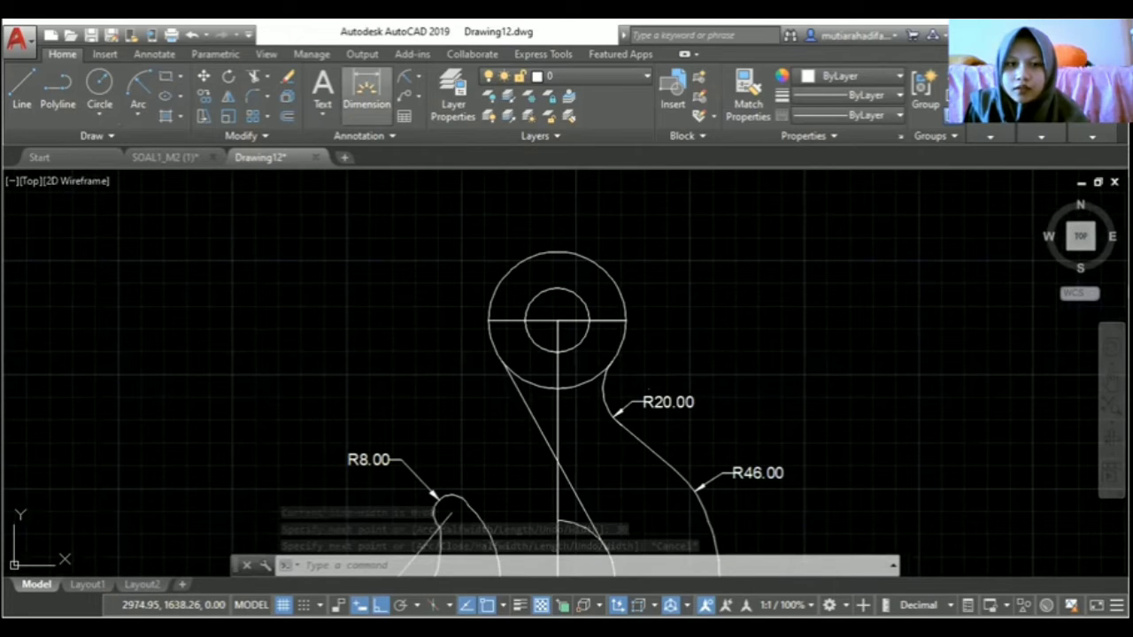
click(368, 92)
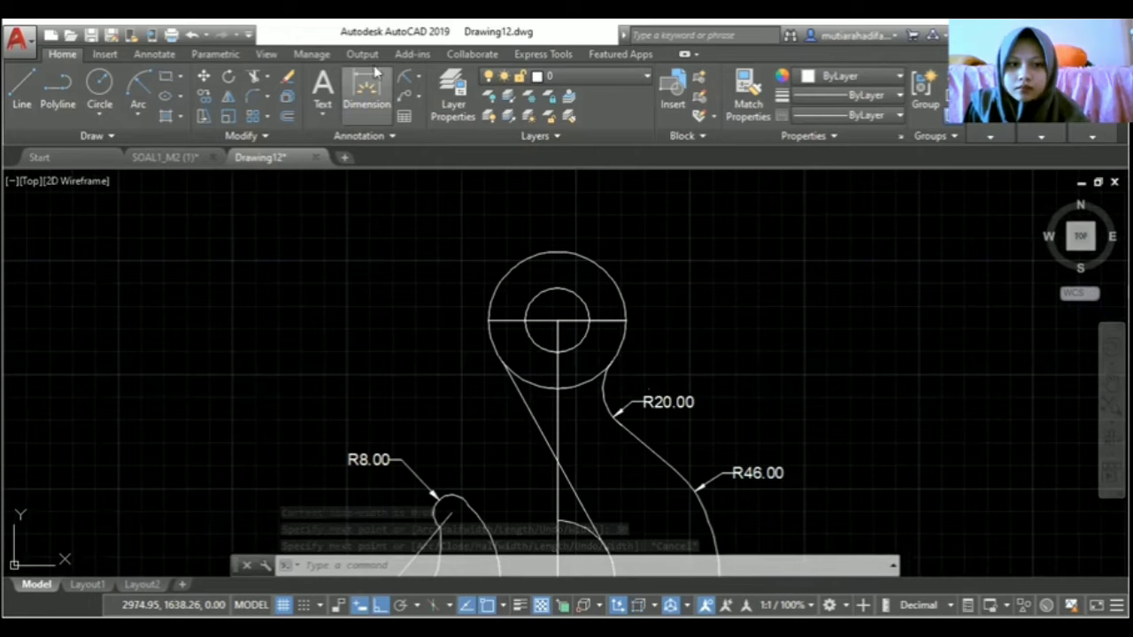
click(382, 92)
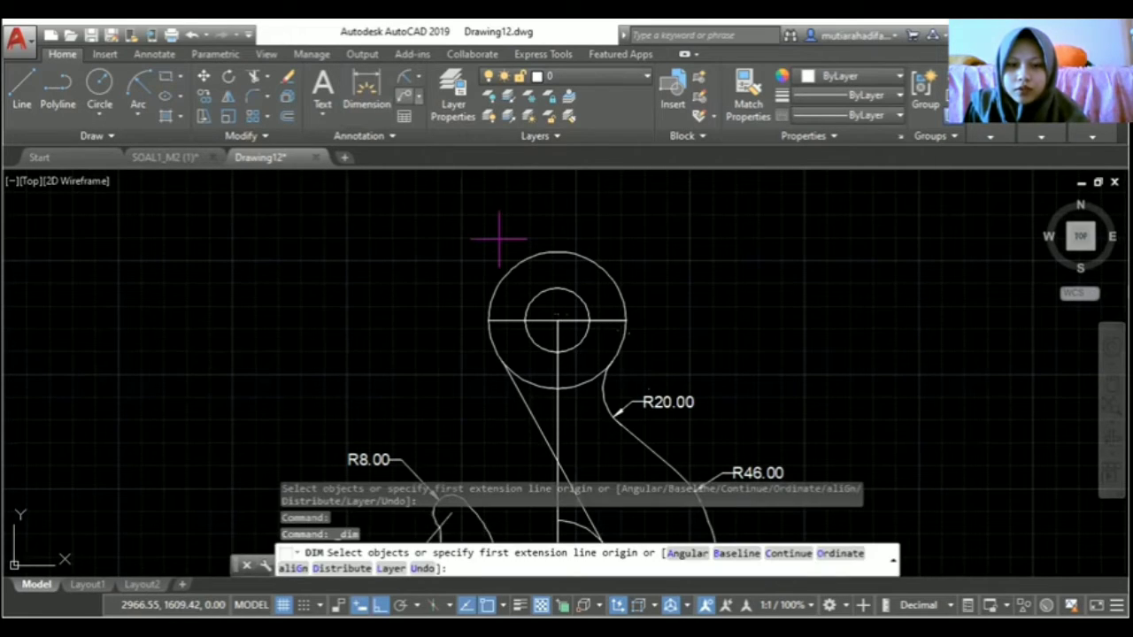
click(525, 320)
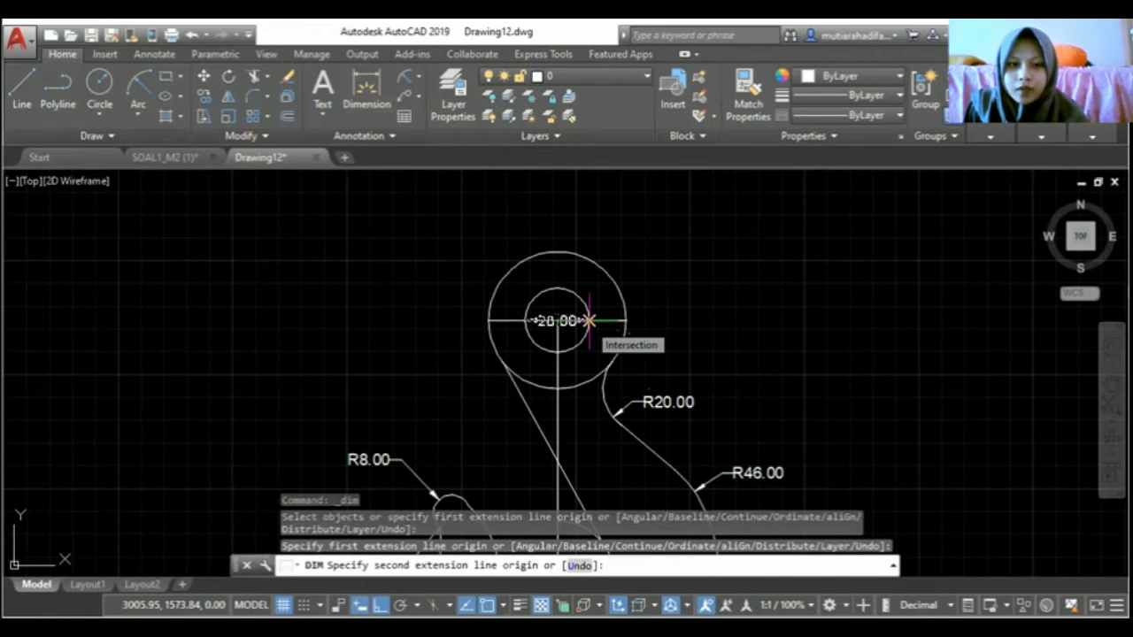
click(589, 321)
click(508, 220)
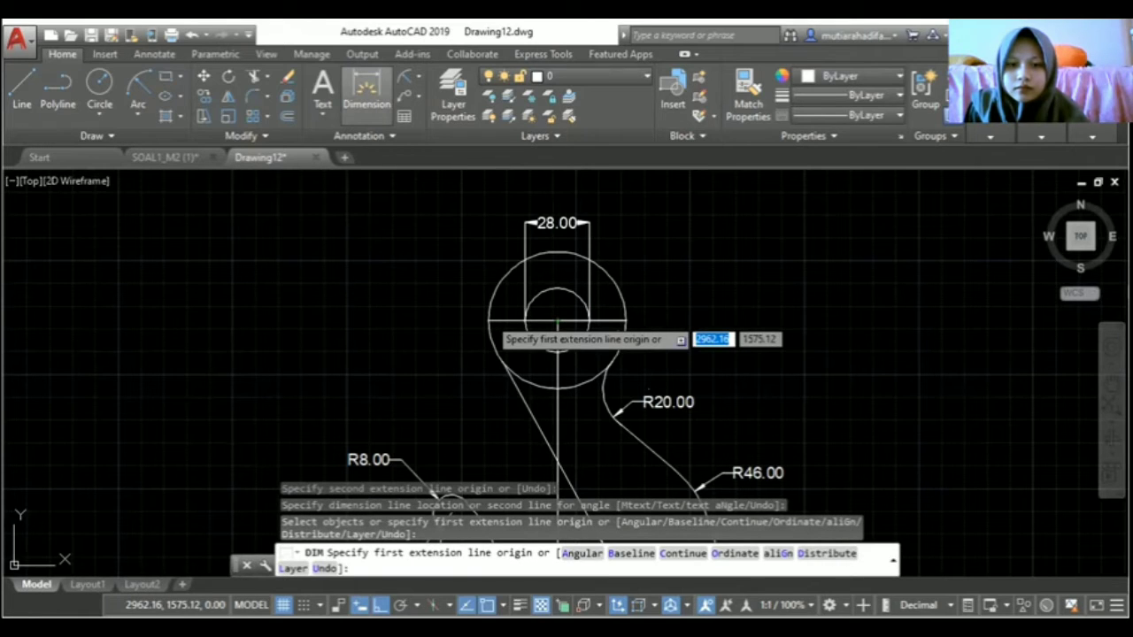
Dimension the width of the eye's outer circle between the two centre line ends, placing the dimension above the inner circle's dimension.
click(490, 320)
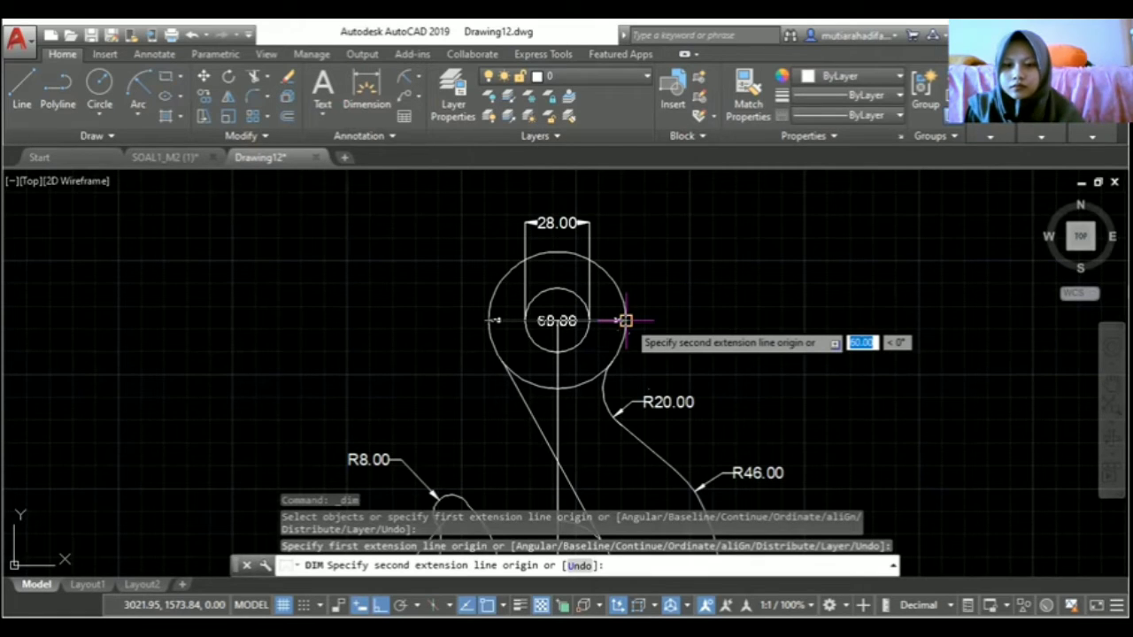
scroll(626, 320, down, 3)
middle_drag(901, 475, 853, 386)
drag(853, 386, 889, 392)
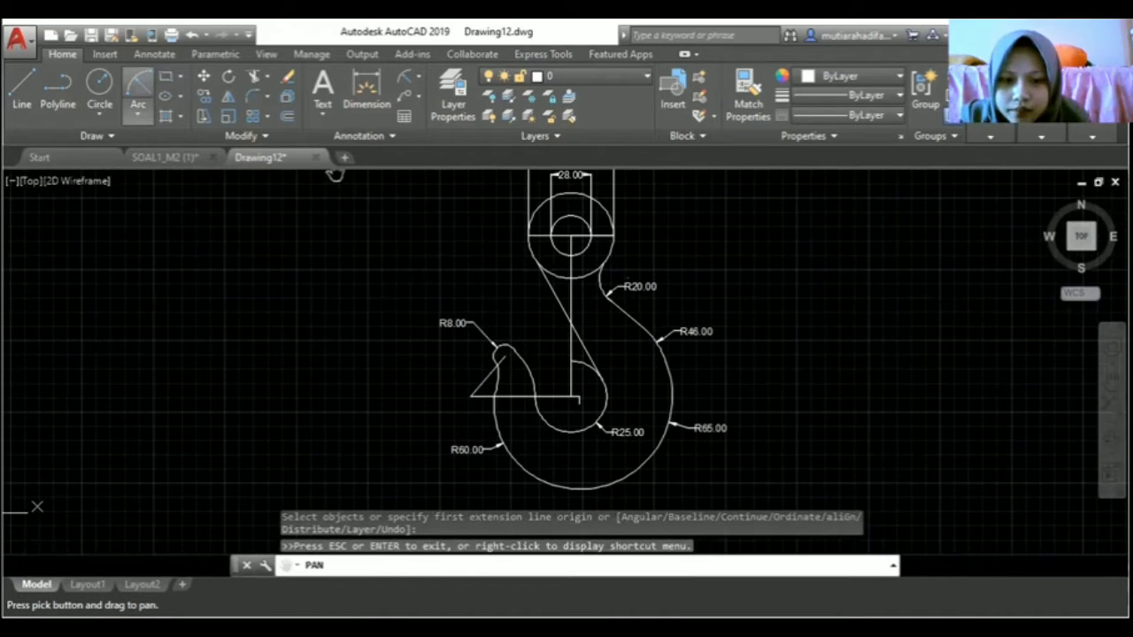
key(Escape)
Draw a horizontal line about 165 mm long from the lower end of the vertical centre line to the right, past the hook.
text(l)
key(Return)
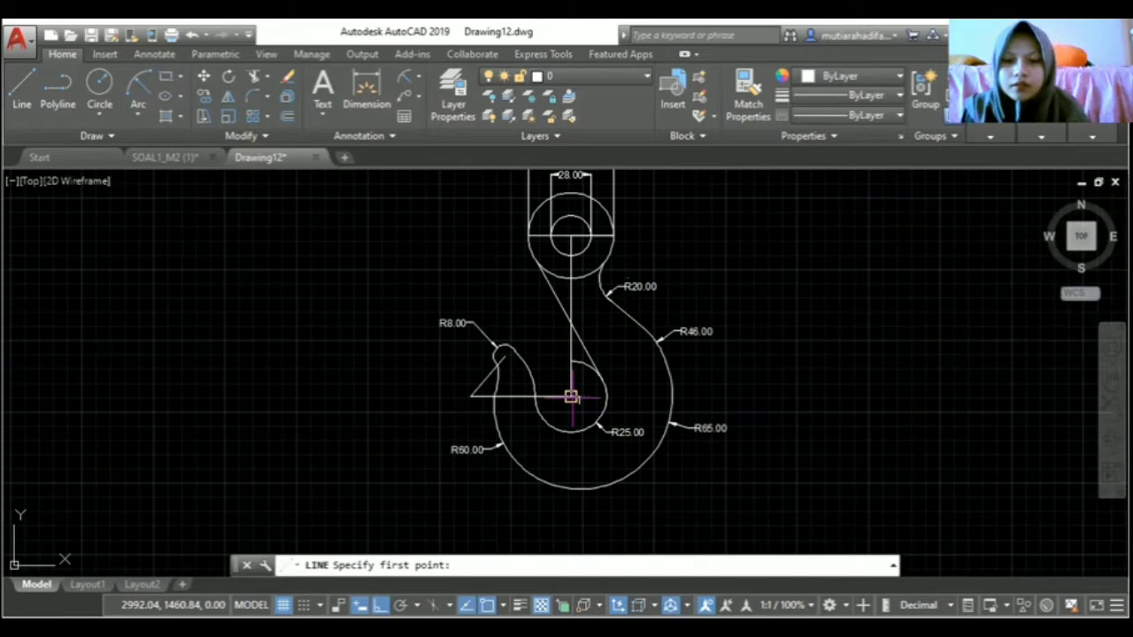
click(571, 396)
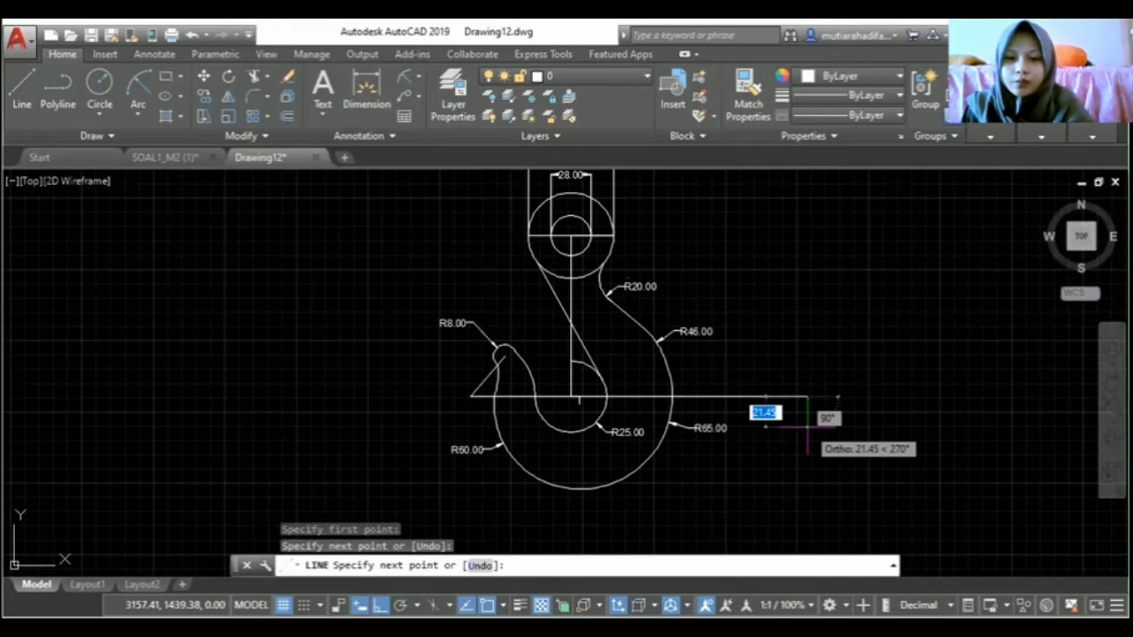
key(Escape)
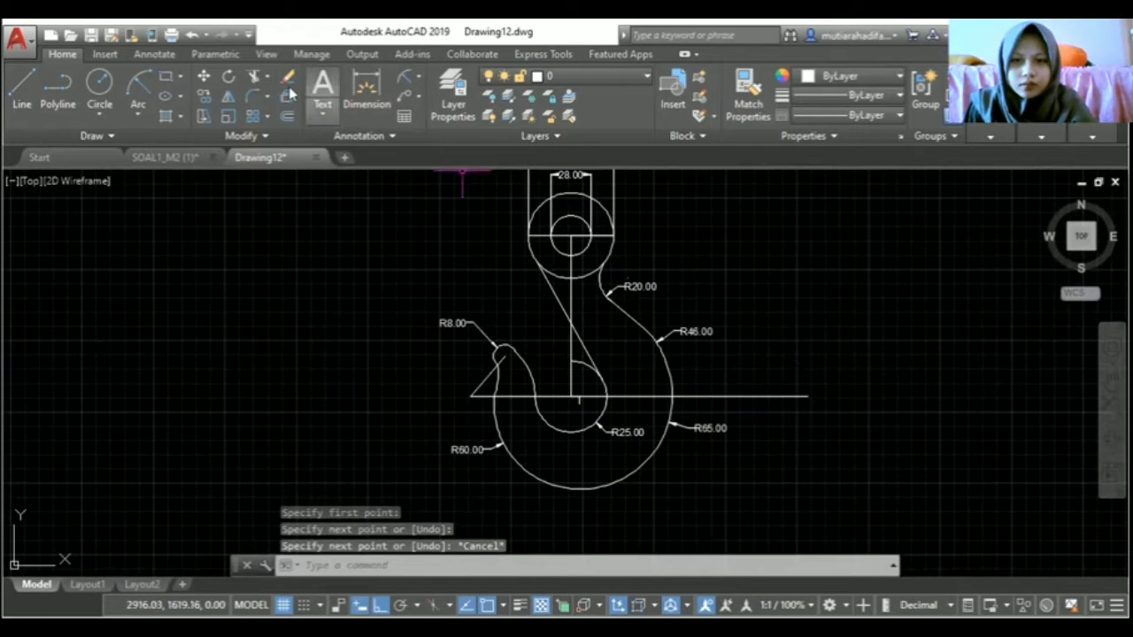
Add a vertical linear dimension from the eye's horizontal centre line to the lower horizontal line, placed well to the right of the hook.
click(419, 86)
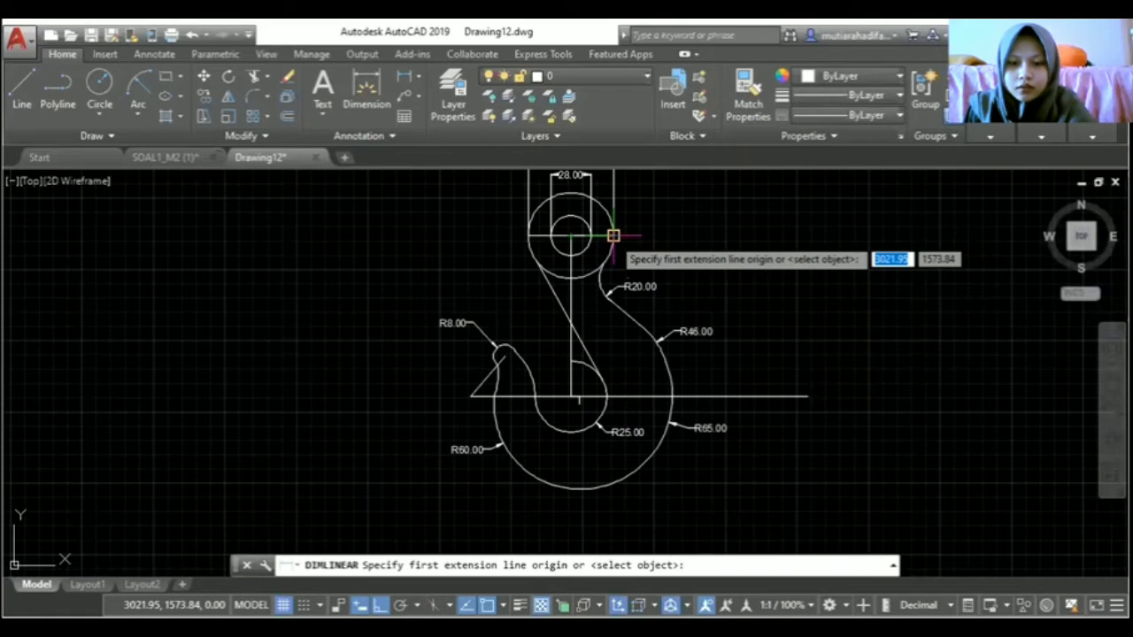
click(613, 236)
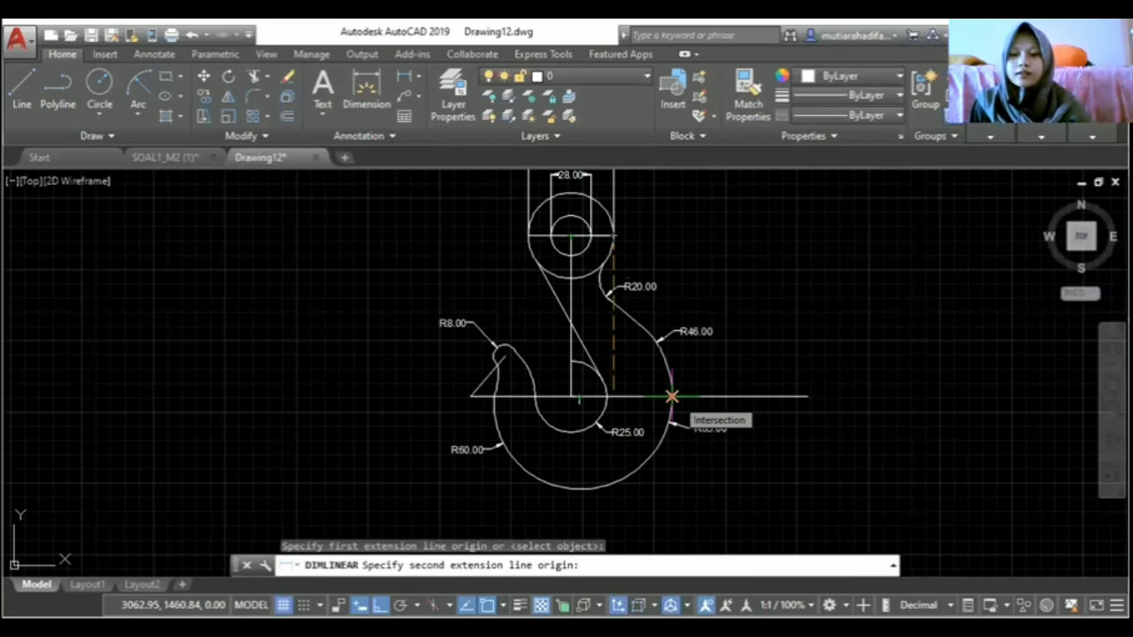
click(671, 396)
click(796, 301)
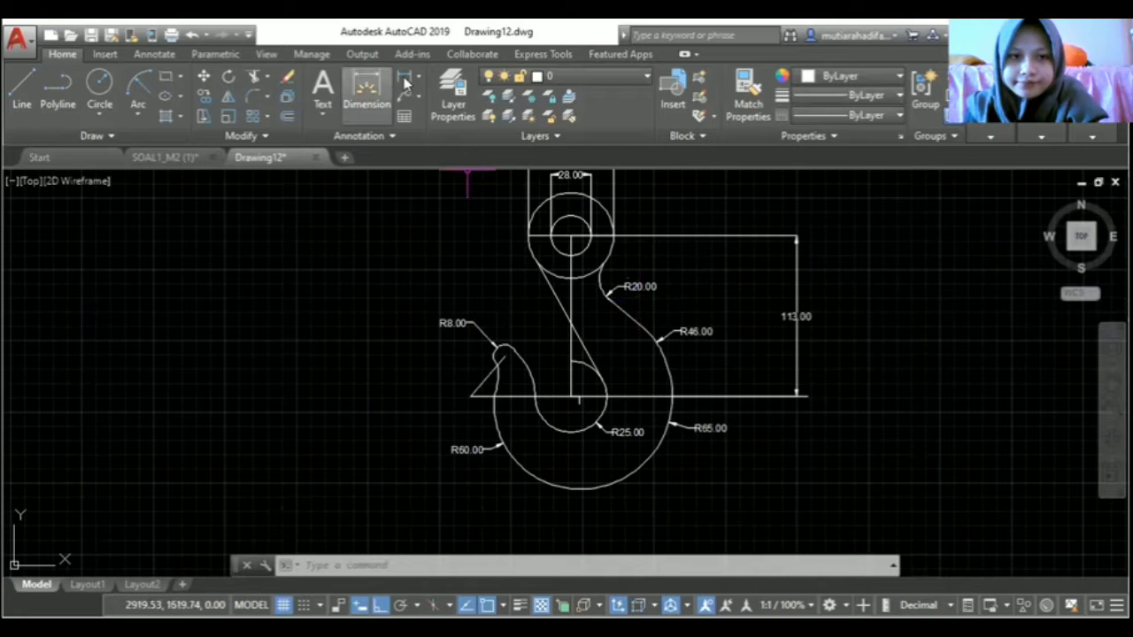
key(Return)
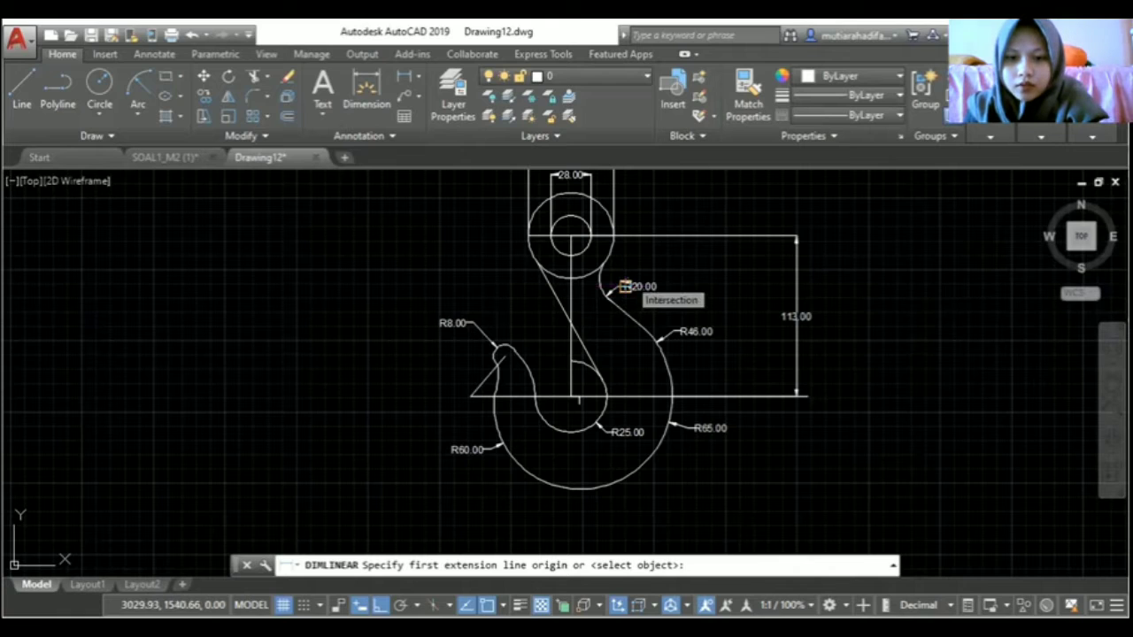
click(625, 286)
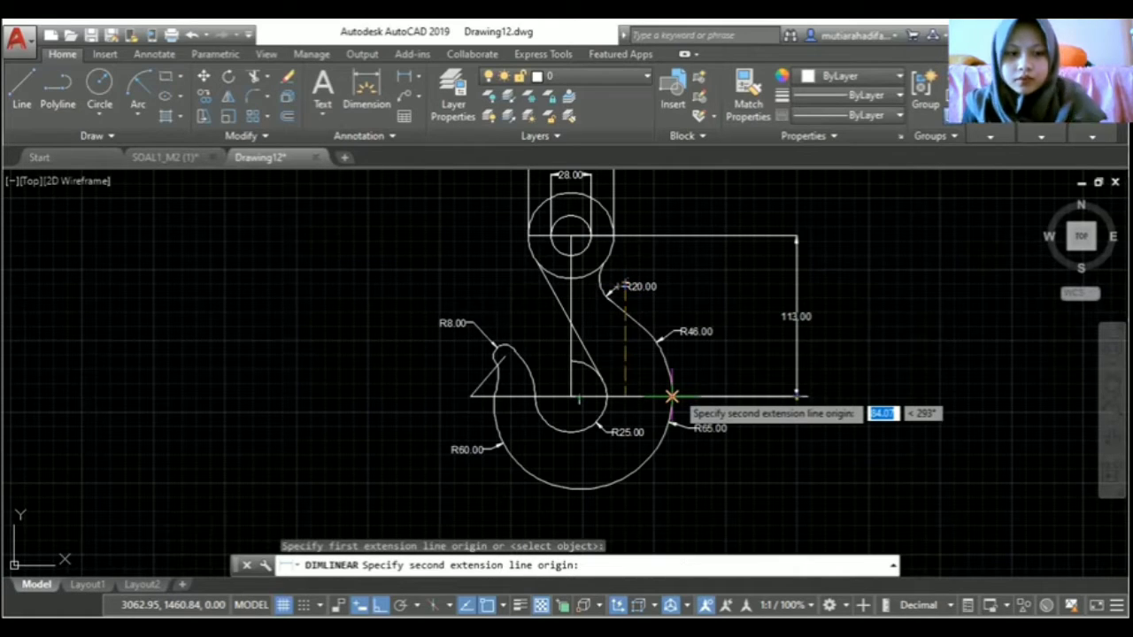
key(Escape)
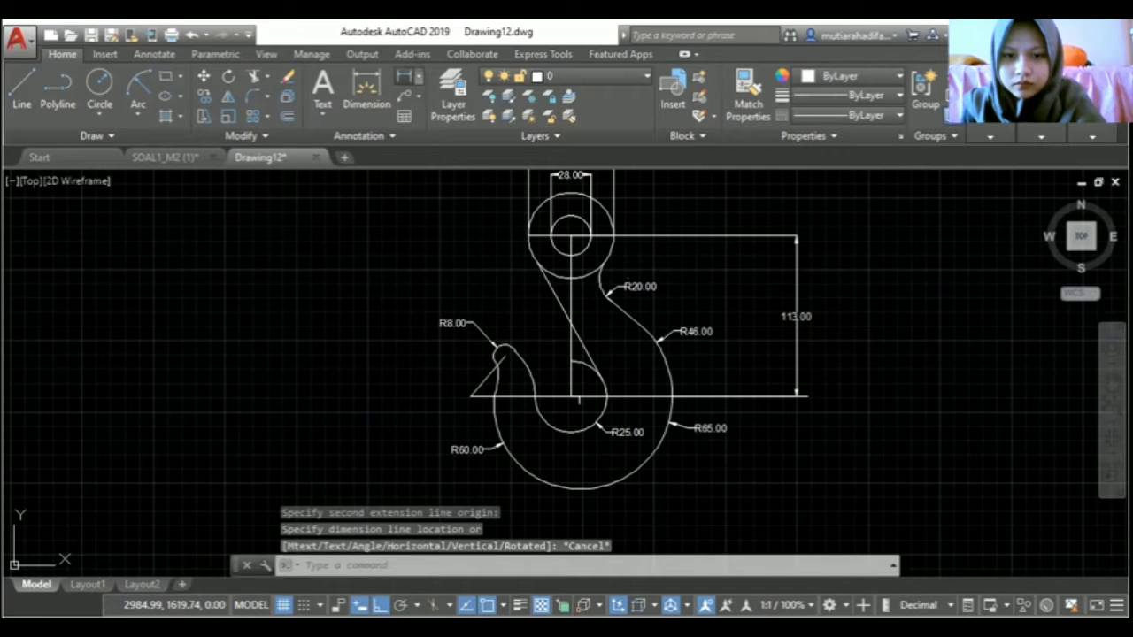
Add a vertical linear dimension from the level of the eye's lowest edge to the lower horizontal line, inside the taller vertical dimension.
click(366, 93)
click(626, 286)
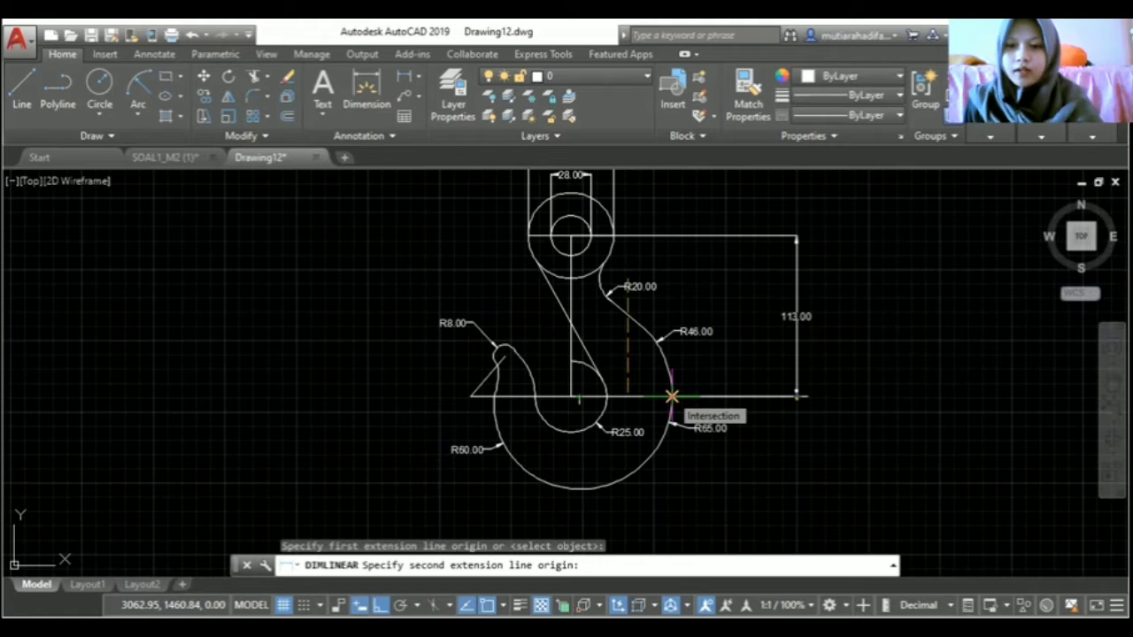
click(672, 396)
click(766, 377)
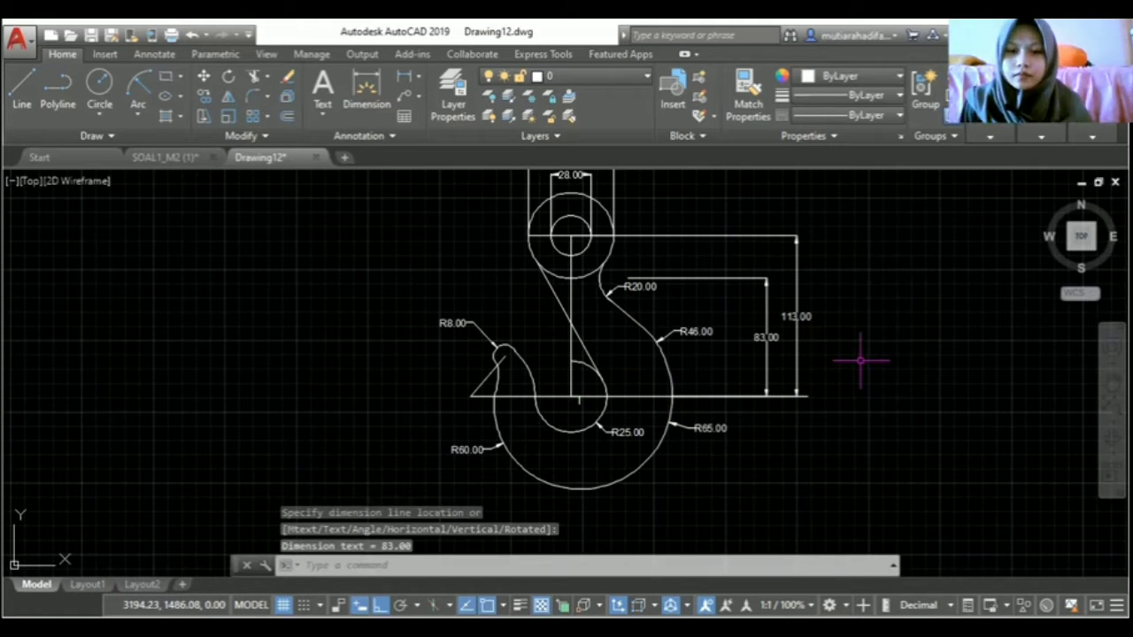
scroll(471, 406, up, 2)
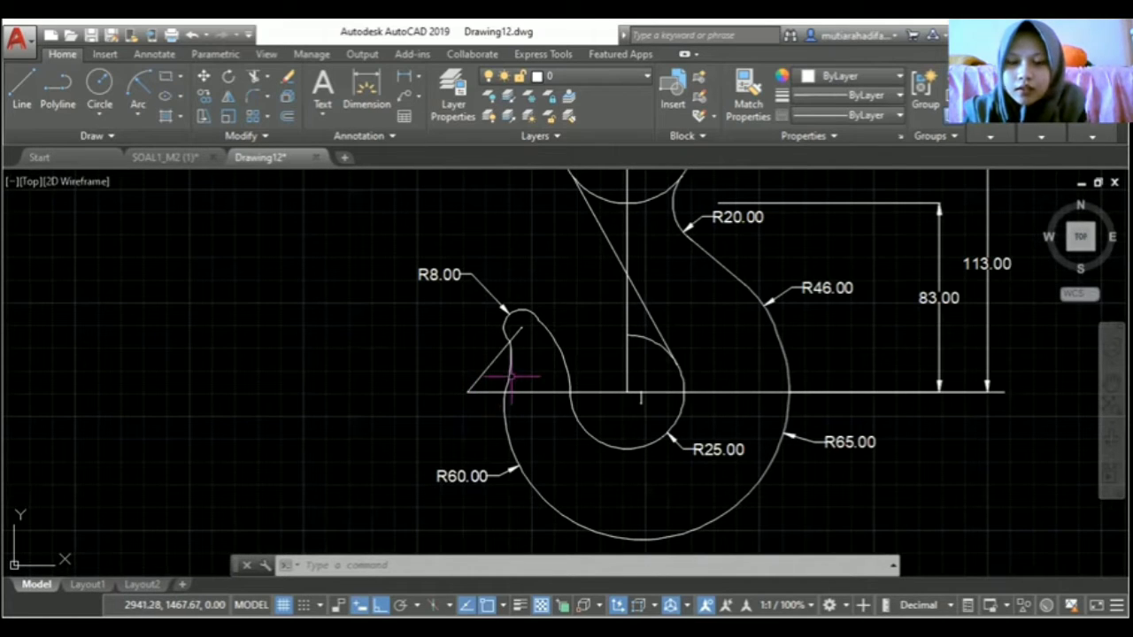
scroll(510, 379, up, 2)
scroll(508, 376, down, 2)
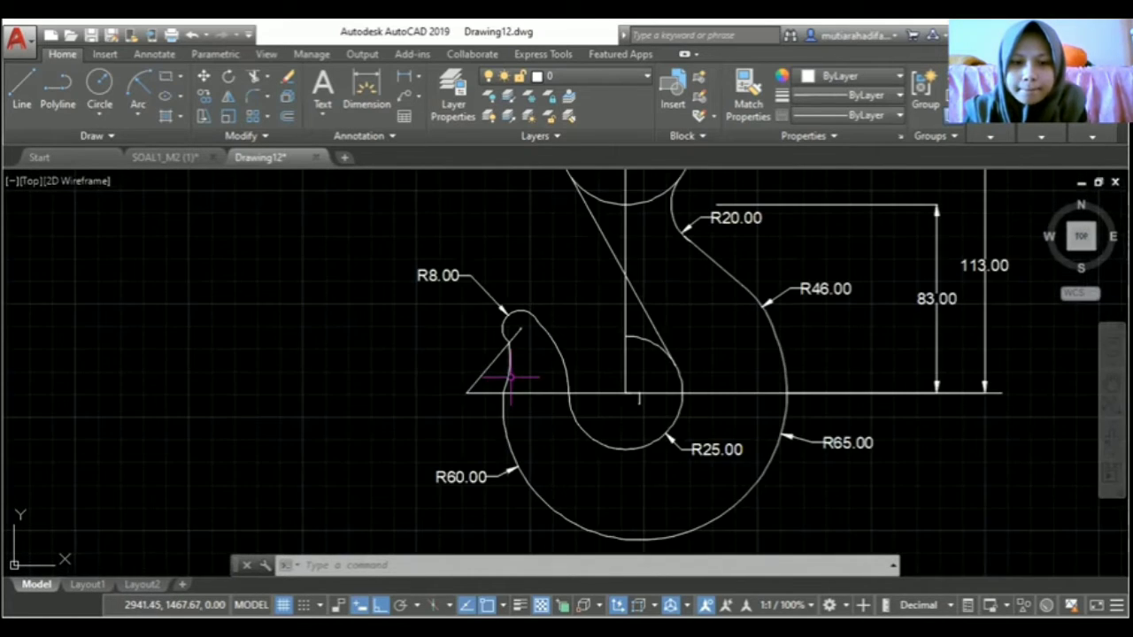
click(486, 368)
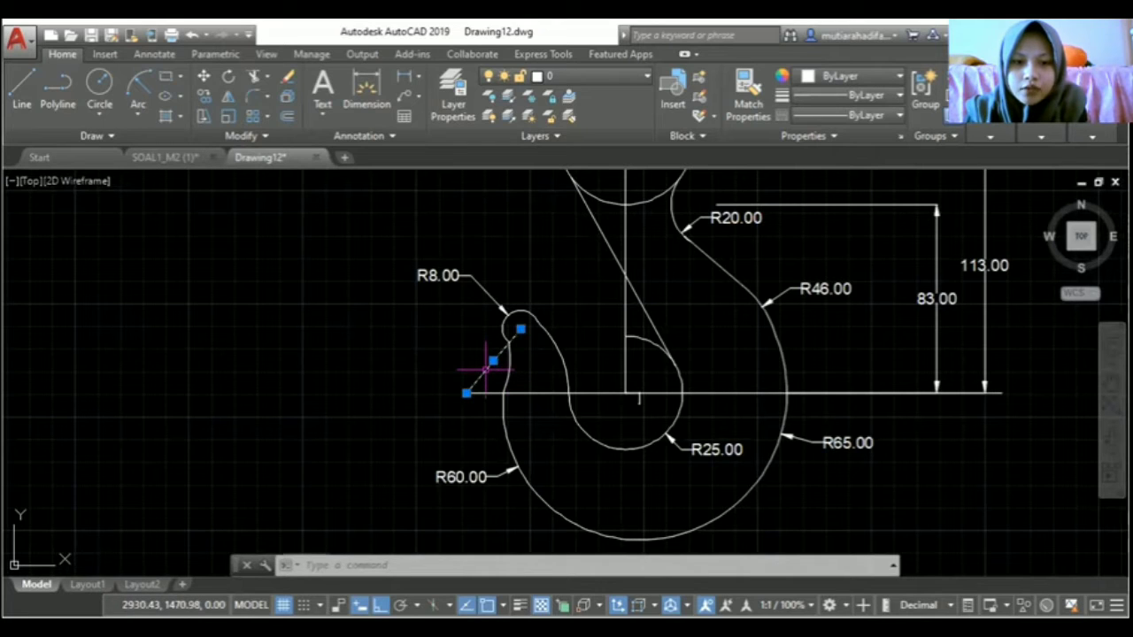
right_click(501, 372)
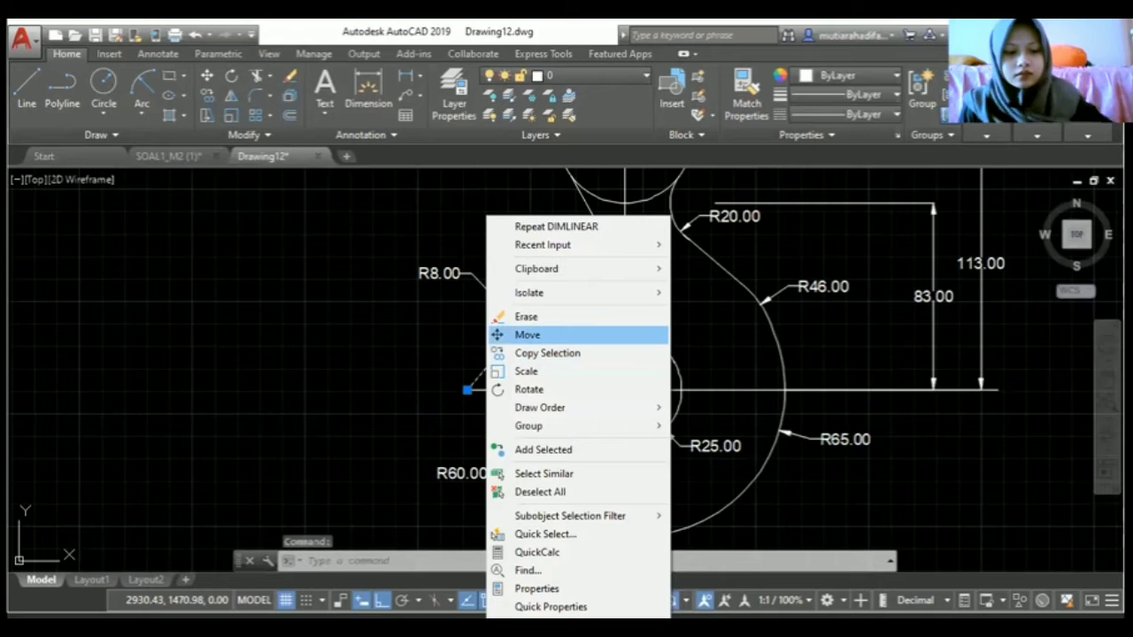
click(528, 335)
key(Escape)
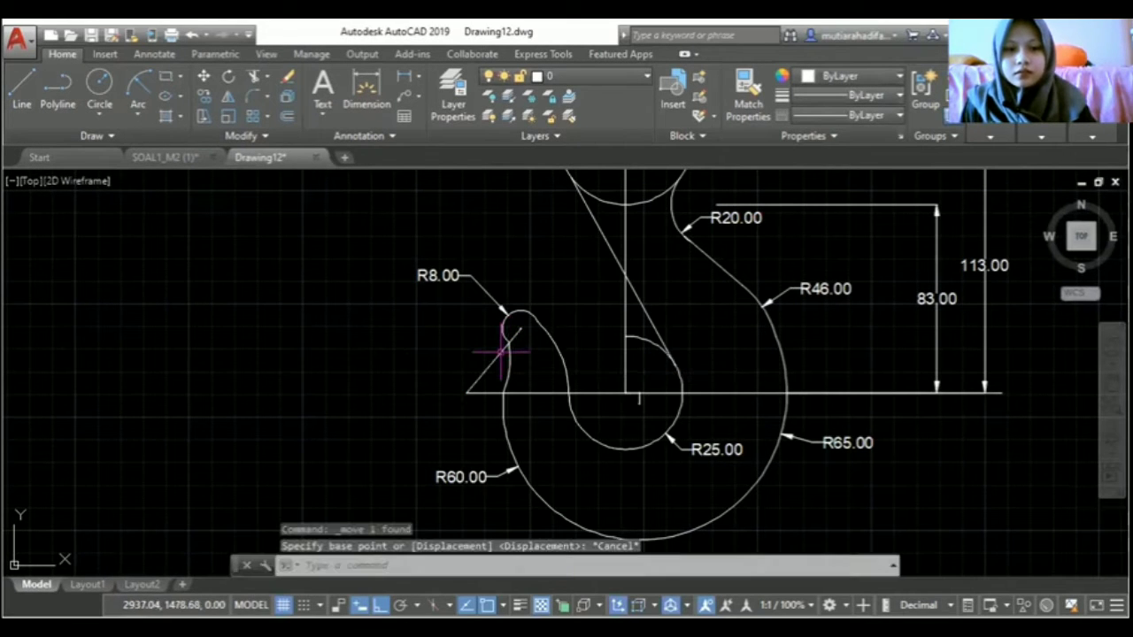
Erase the short slanted line between the centre of the R8 tip arc and the horizontal line's outer end.
click(501, 352)
right_click(504, 354)
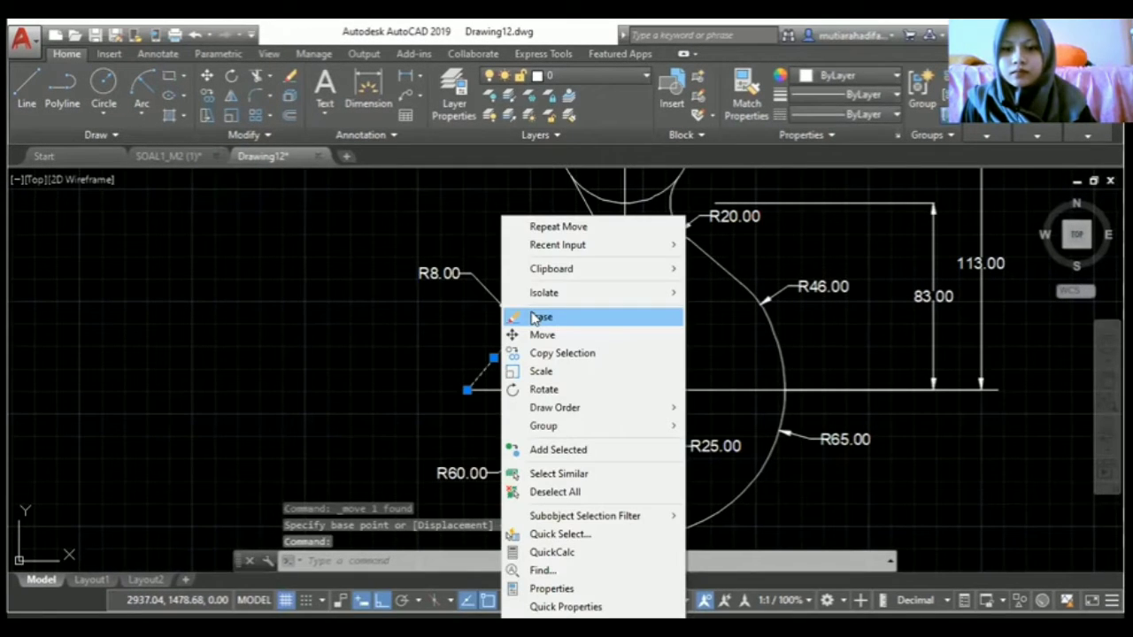
click(538, 316)
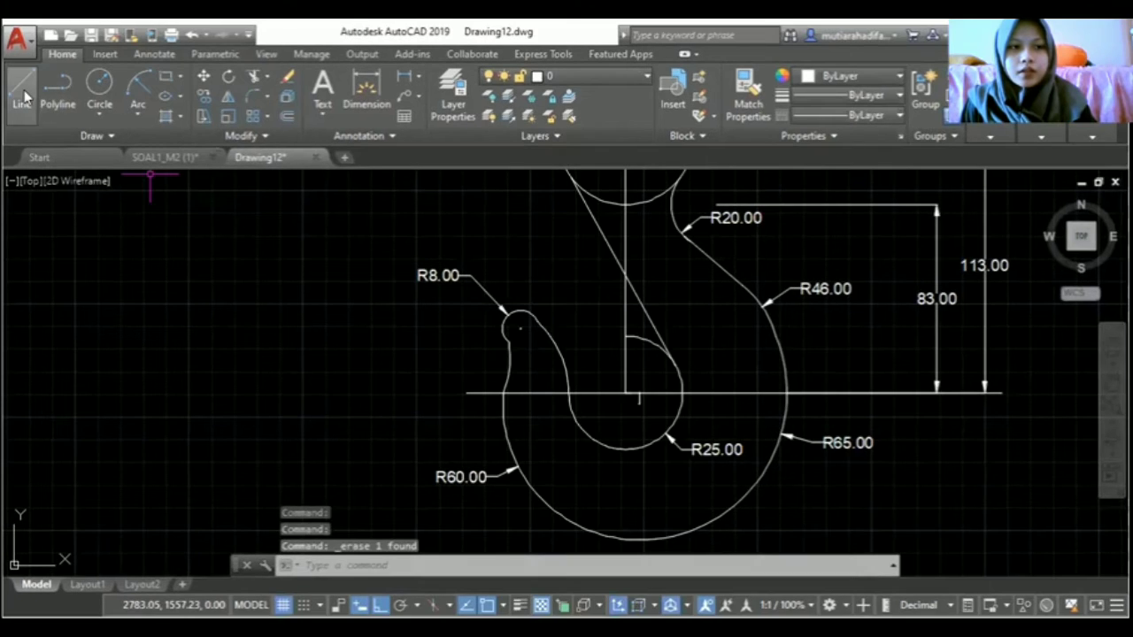
With ortho off, draw a slanted line 60 mm long at 50° from the horizontal line's outer end up through the hook tip.
click(23, 94)
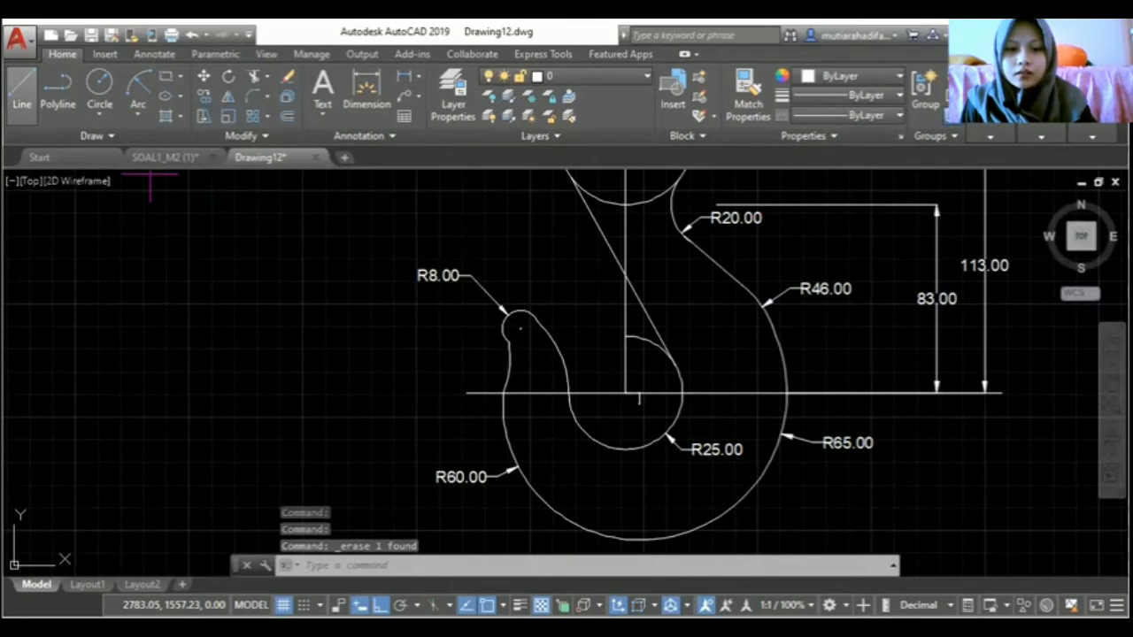
click(467, 392)
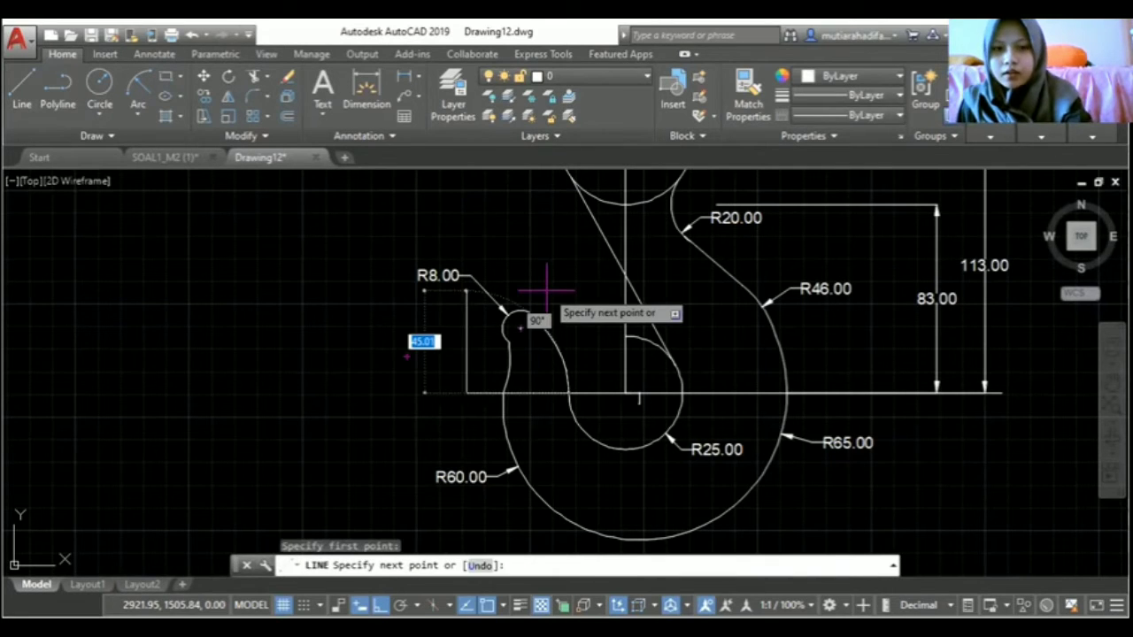
key(F8)
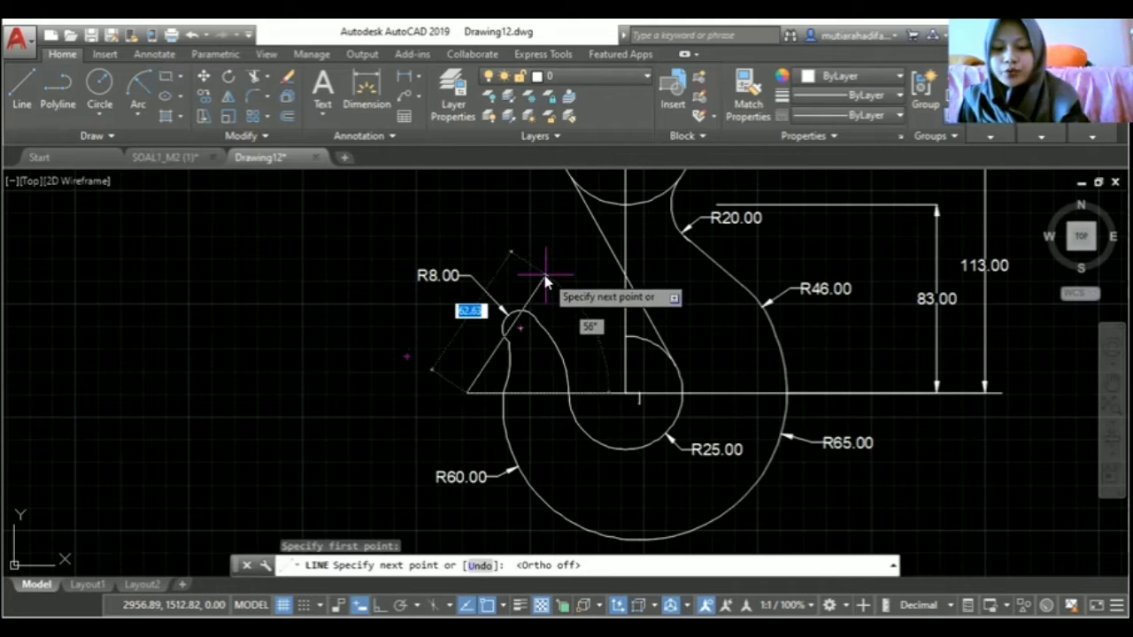
text(60)
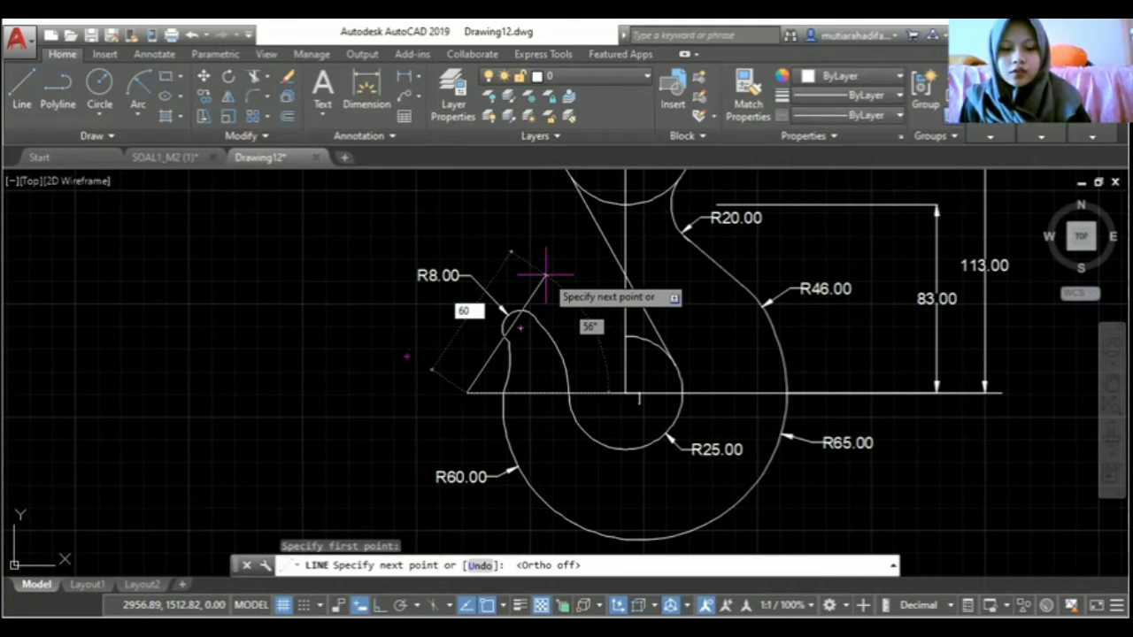
key(Tab)
text(50)
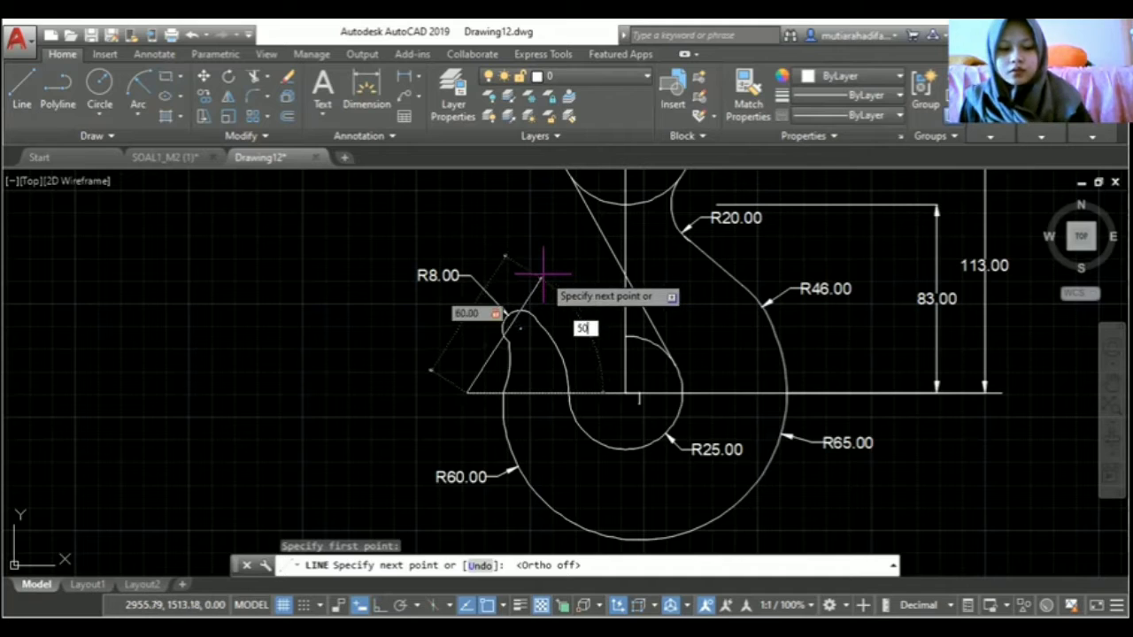
key(Return)
key(Escape)
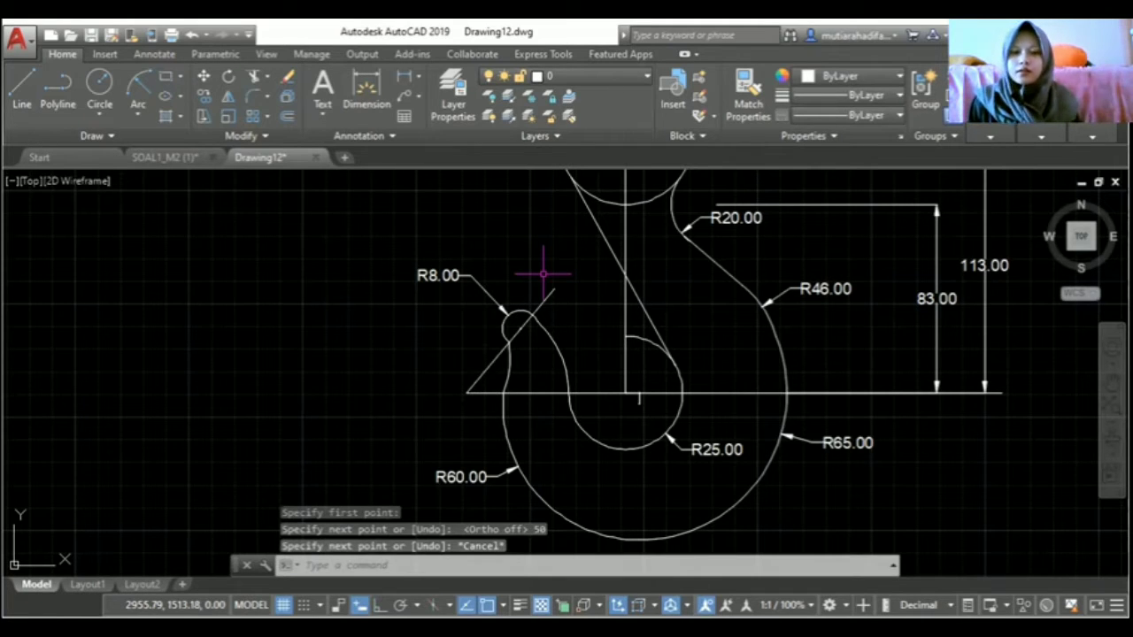
Erase the horizontal line running from the slanted line's lower end to the hook's vertical centre line.
click(530, 393)
right_click(567, 333)
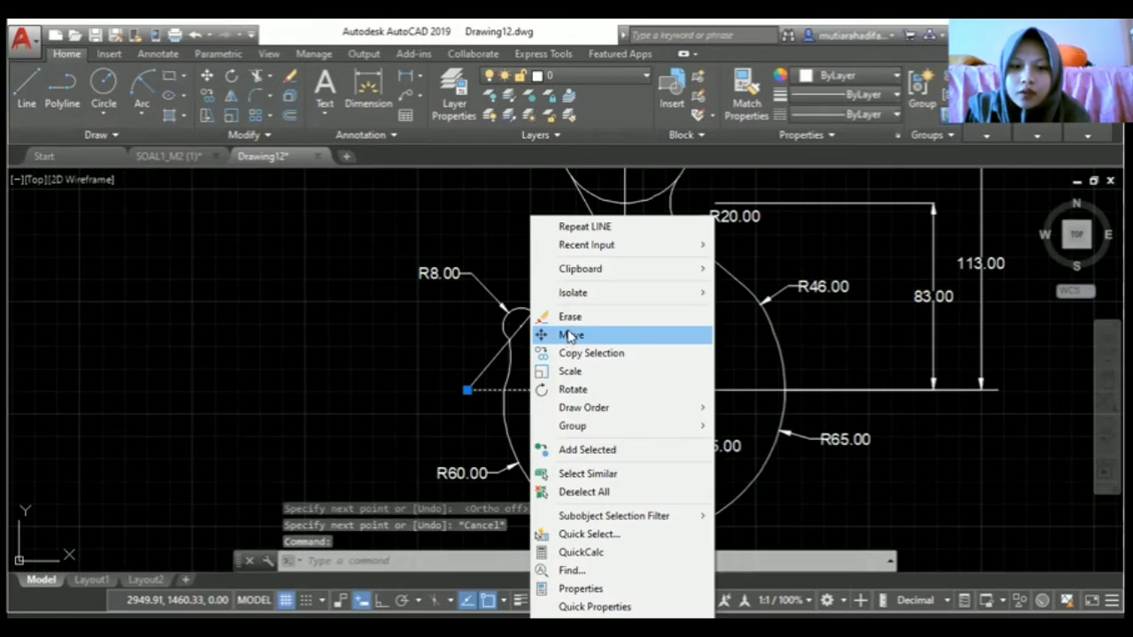
click(576, 325)
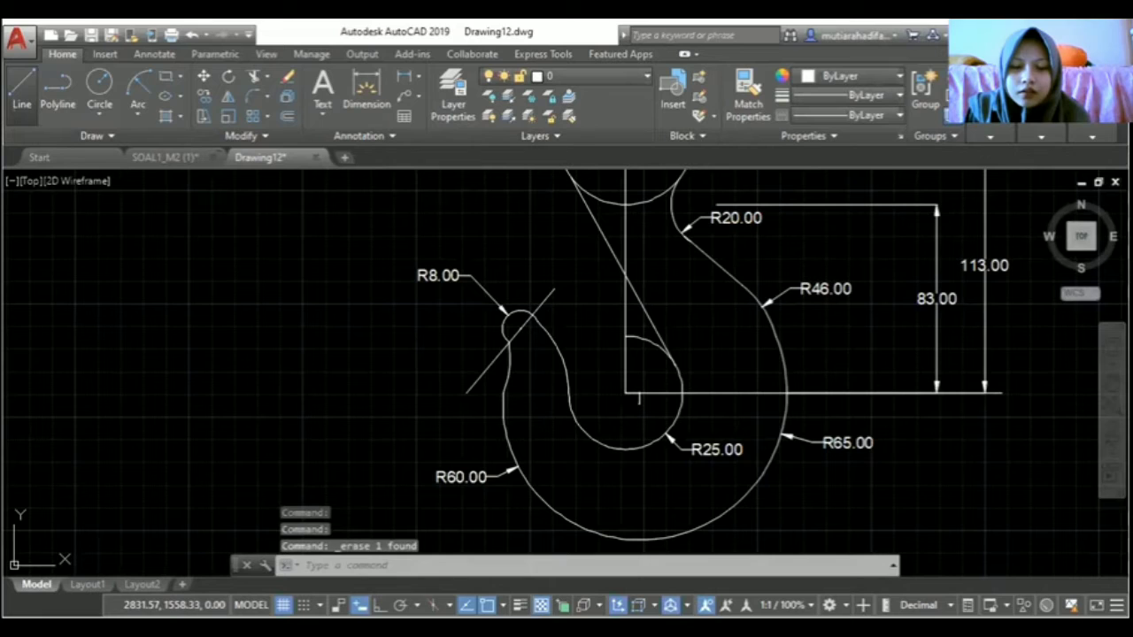
With ortho on, draw a 60 mm horizontal line from the slanted line's lower end toward the vertical centre line.
click(22, 89)
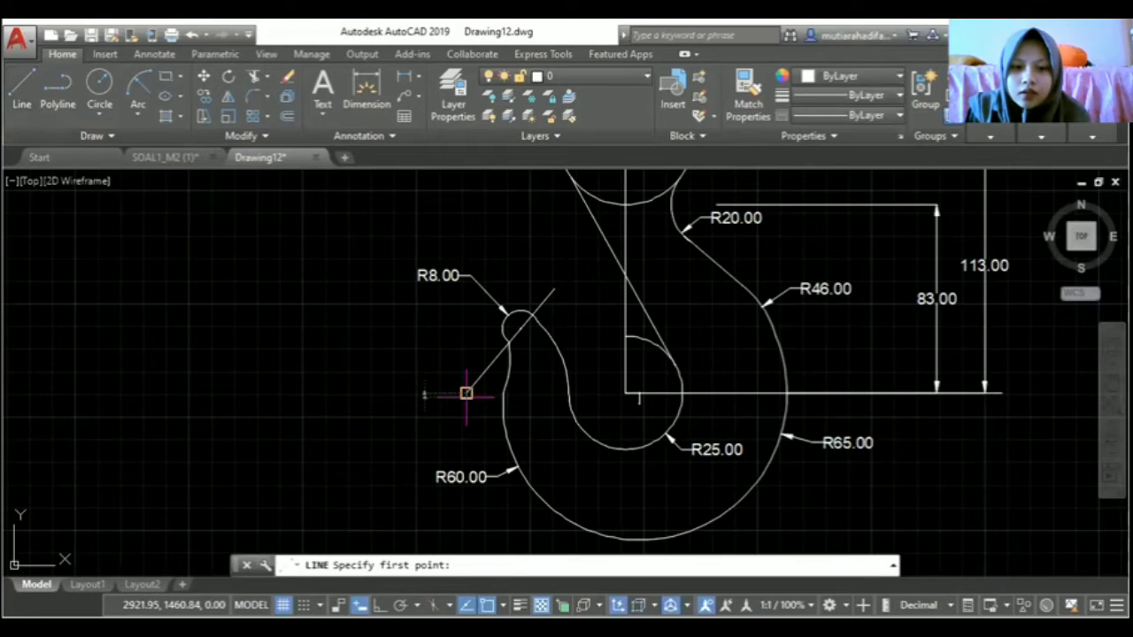
click(466, 392)
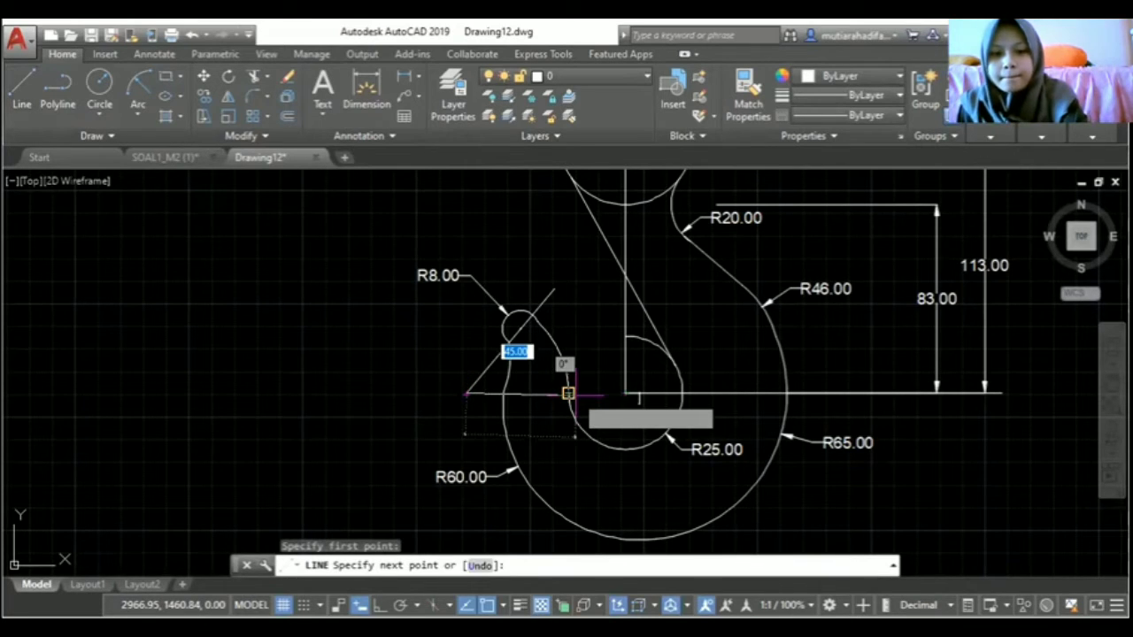
key(F8)
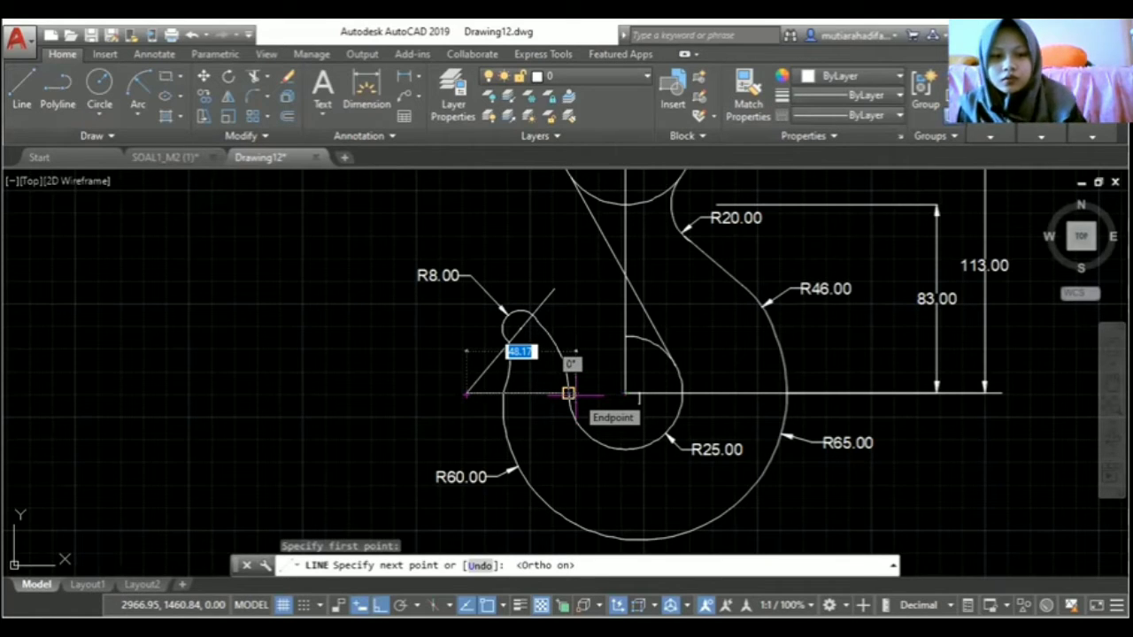
text(60)
key(Return)
key(Escape)
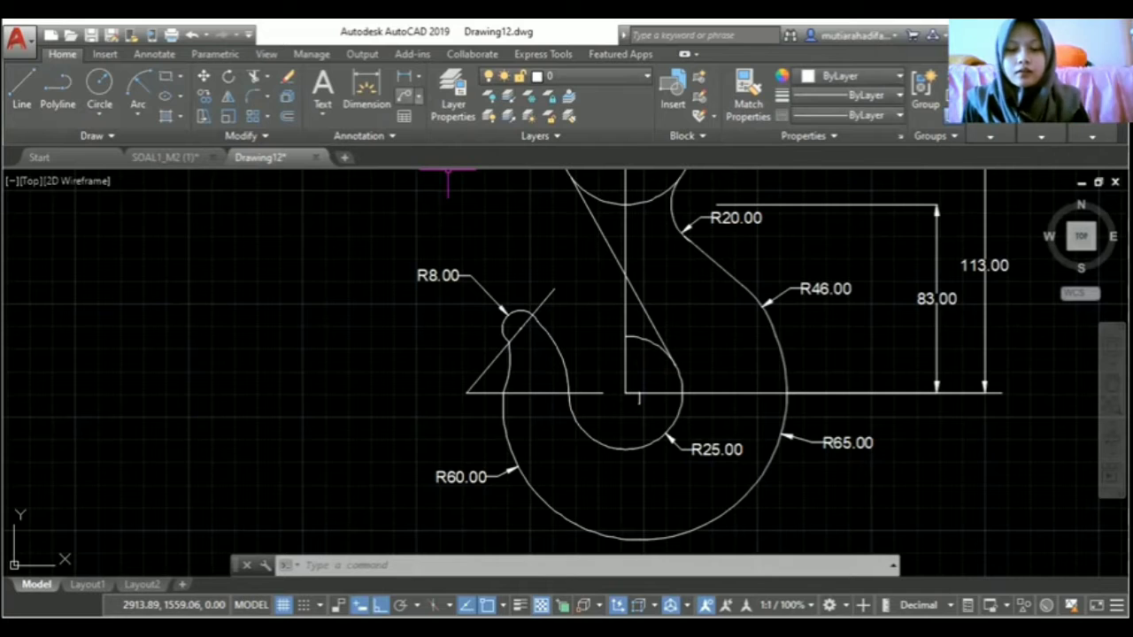
Add an angular dimension between the slanted line and the 60 mm horizontal line, placing its arc near their free ends.
click(418, 80)
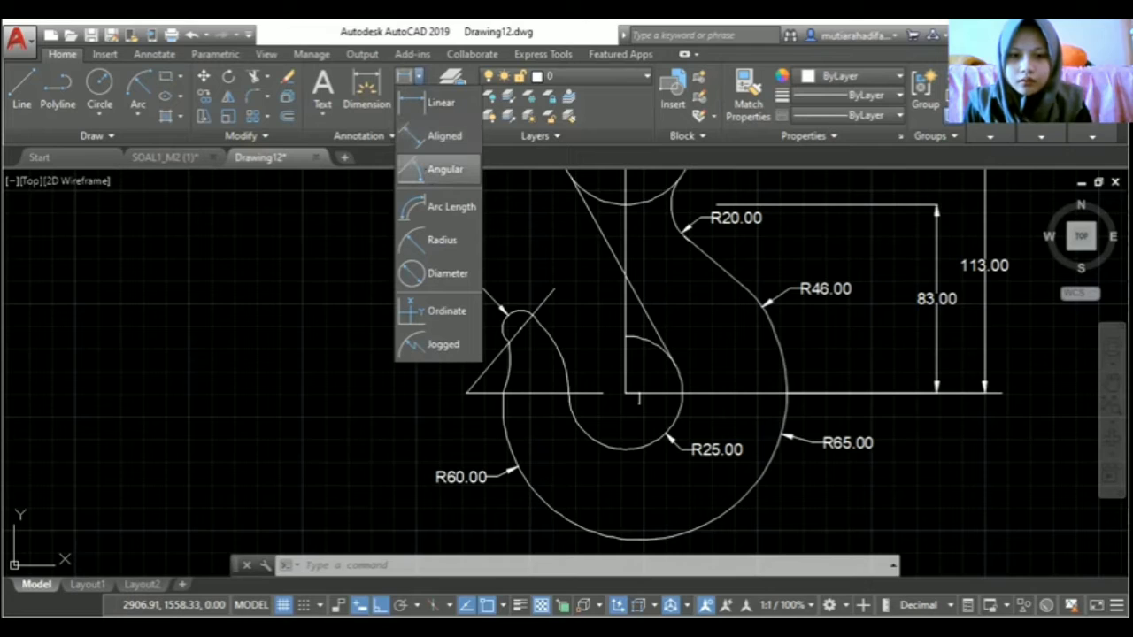
click(443, 169)
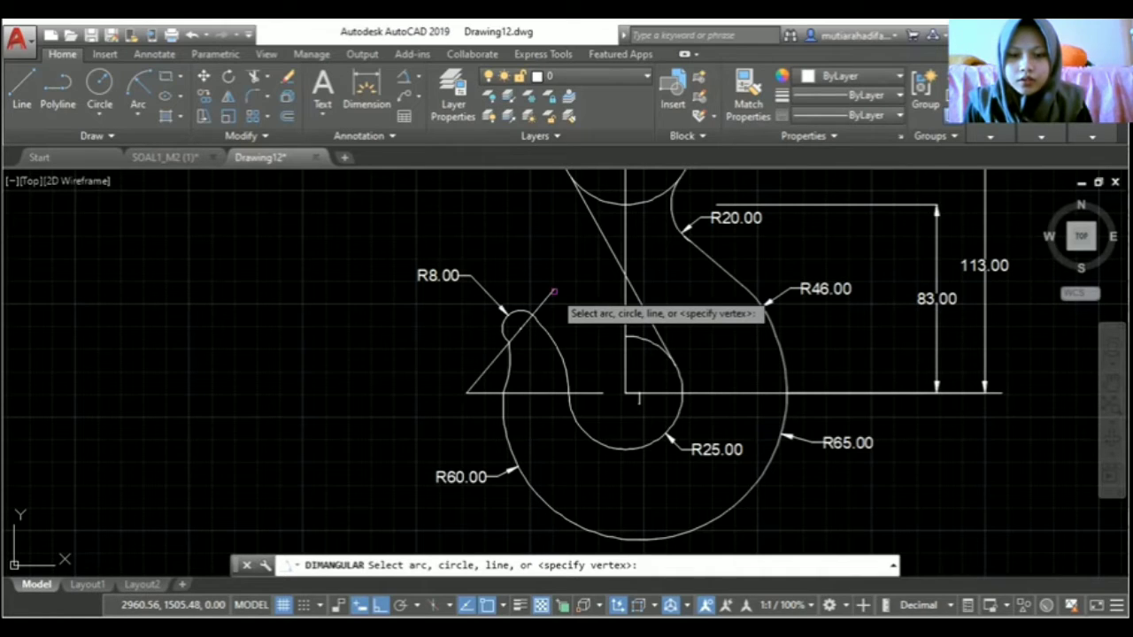
click(554, 291)
click(625, 336)
click(625, 291)
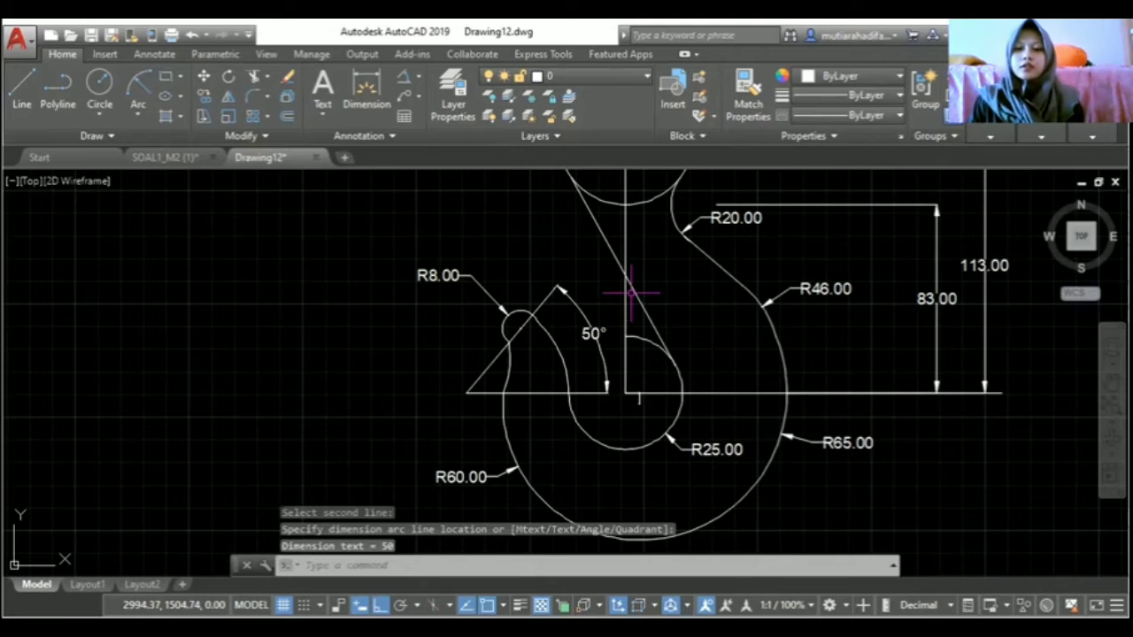
scroll(630, 292, down, 2)
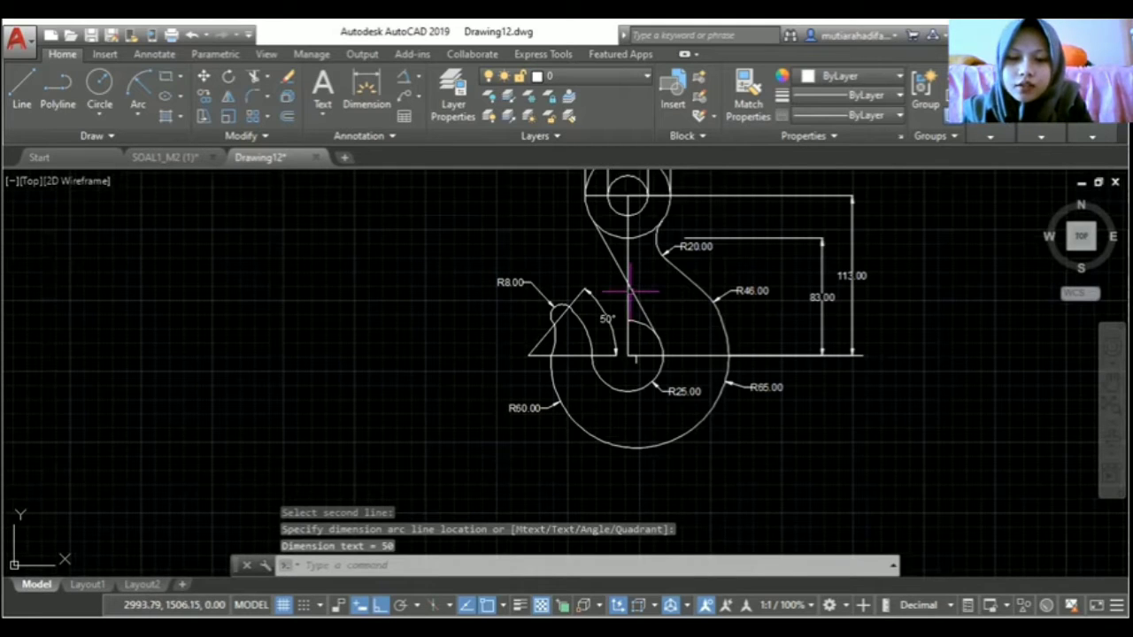
scroll(630, 290, up, 2)
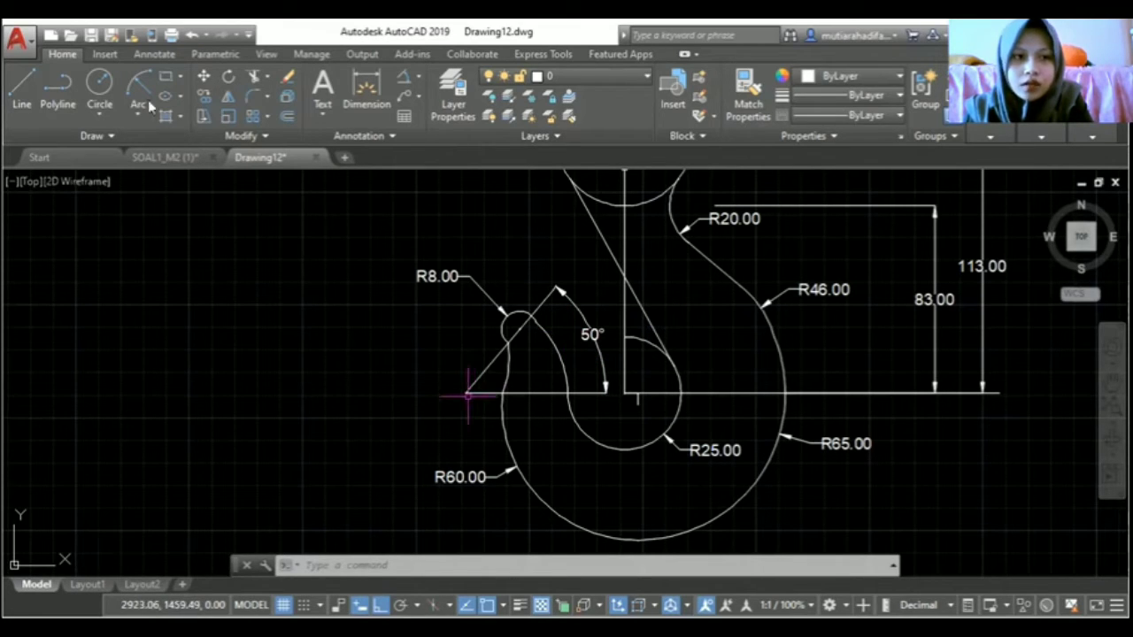
click(419, 78)
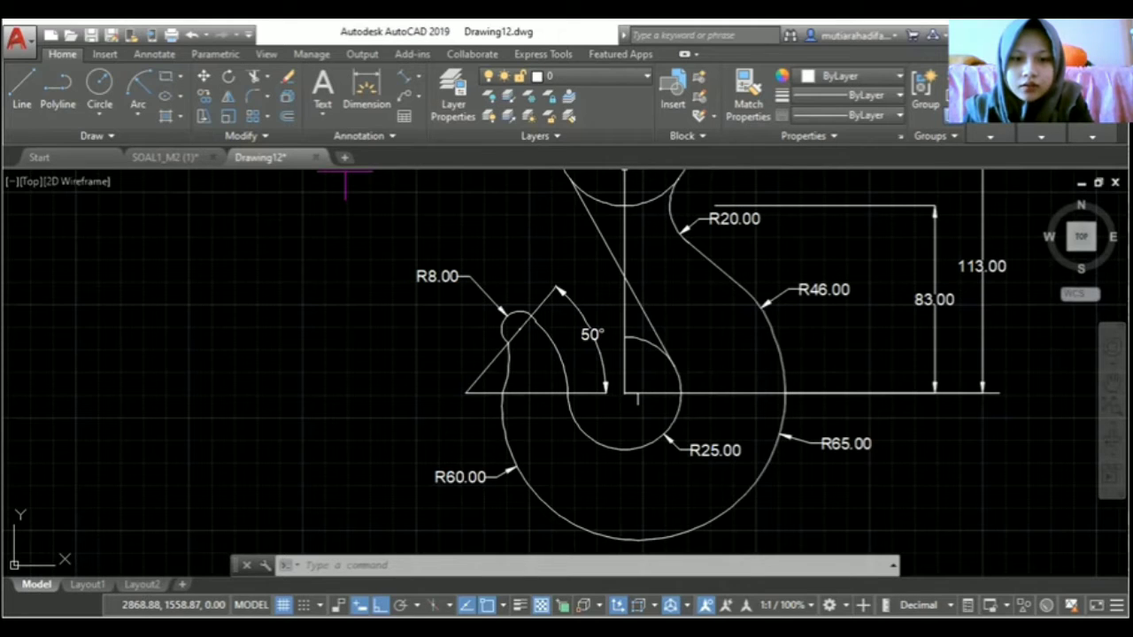
key(space)
click(466, 393)
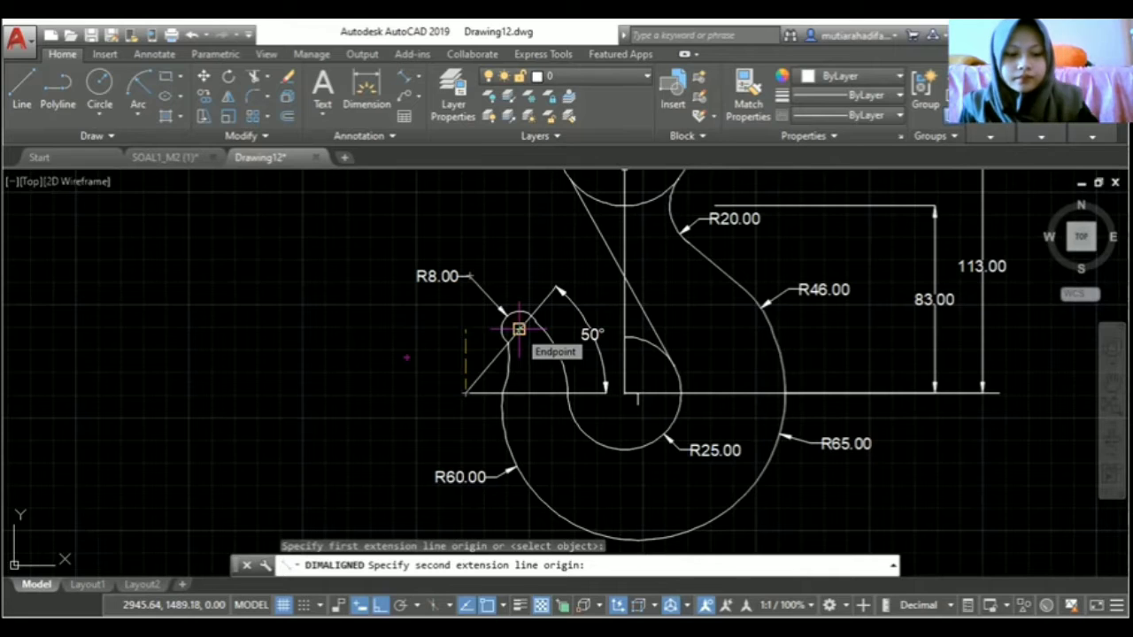
click(518, 329)
scroll(485, 352, up, 2)
key(Escape)
Try an aligned dimension from the R8 tip arc's centre to the slanted line's lower end, placed on the line, and undo it.
click(403, 80)
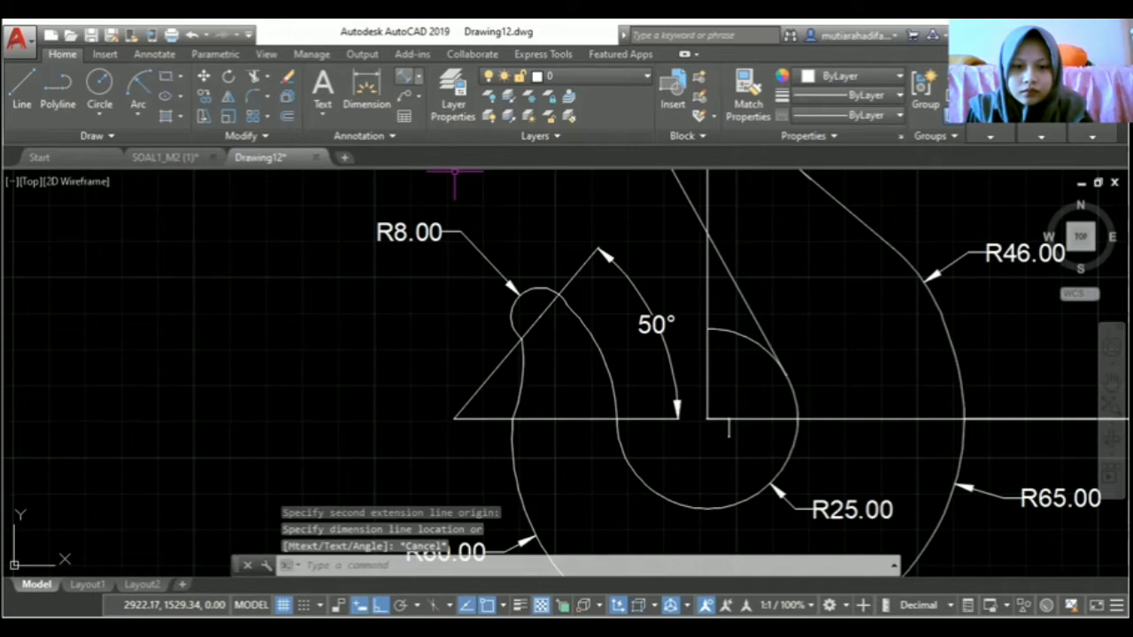
key(space)
click(529, 327)
click(454, 417)
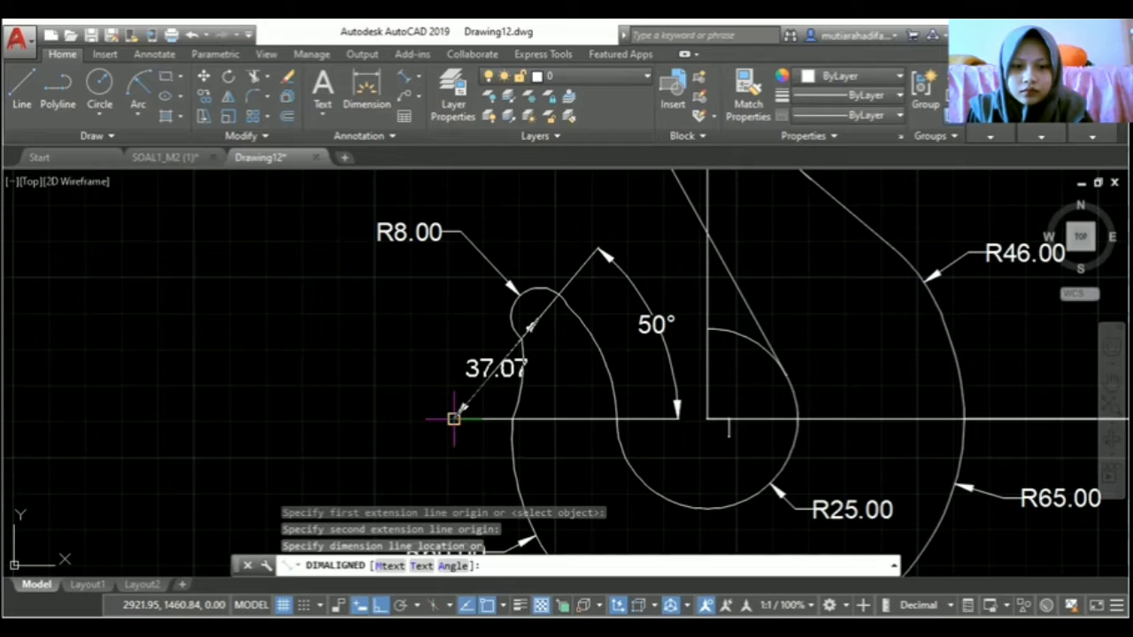
click(454, 417)
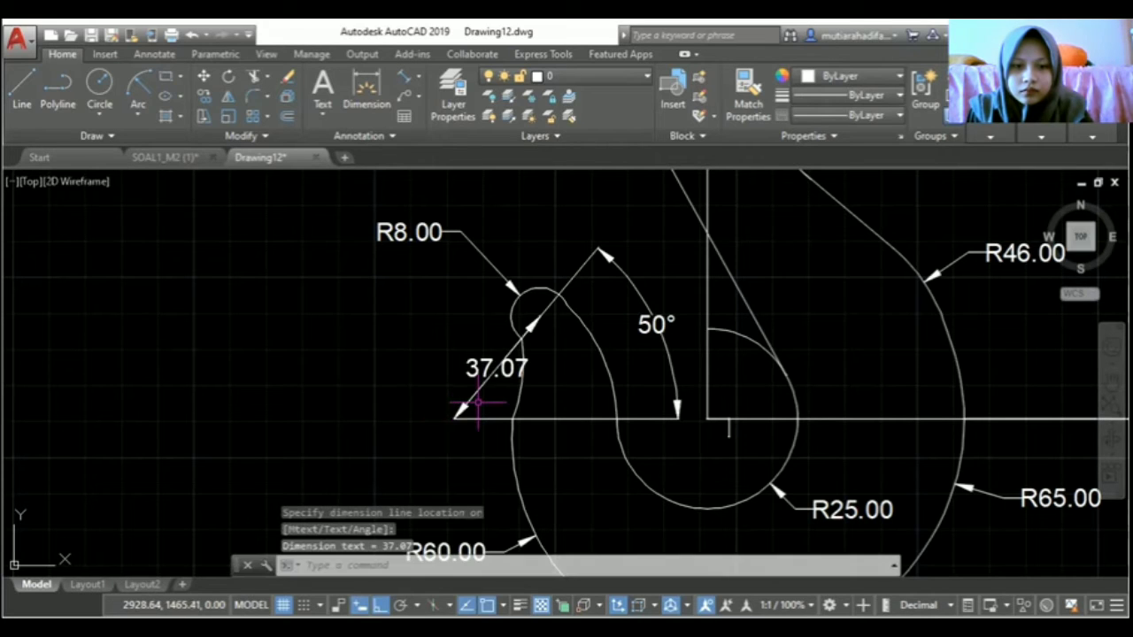
key(Escape)
click(190, 36)
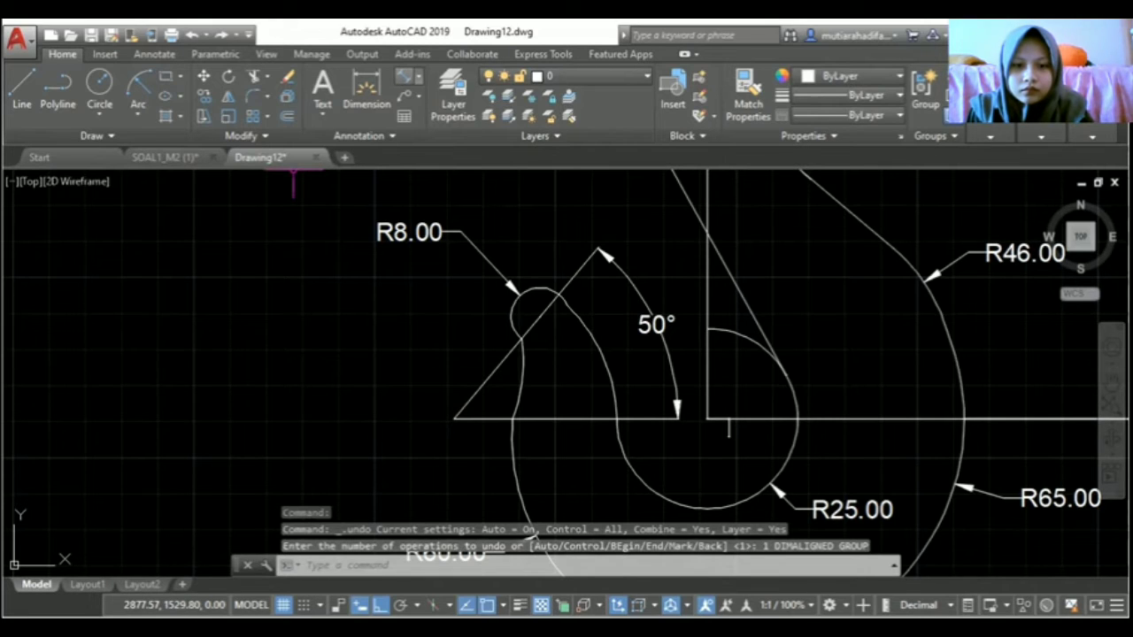
Add a 37 mm aligned dimension from the R8 arc's centre toward the slanted line's lower end, offset outward from the hook.
click(404, 75)
click(453, 418)
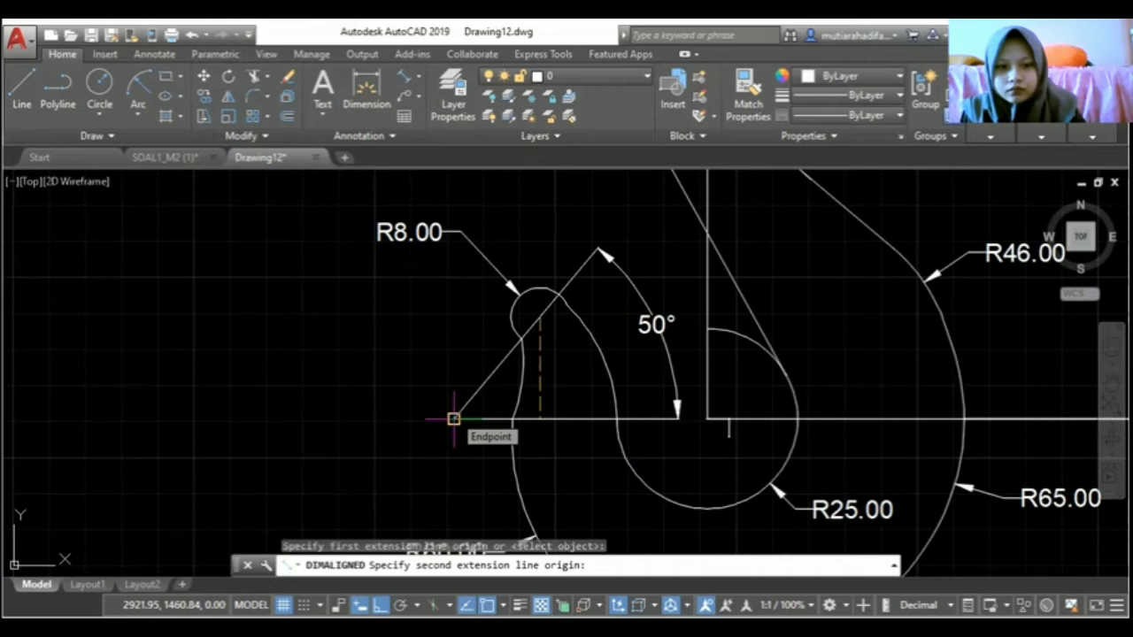
text(37)
key(Return)
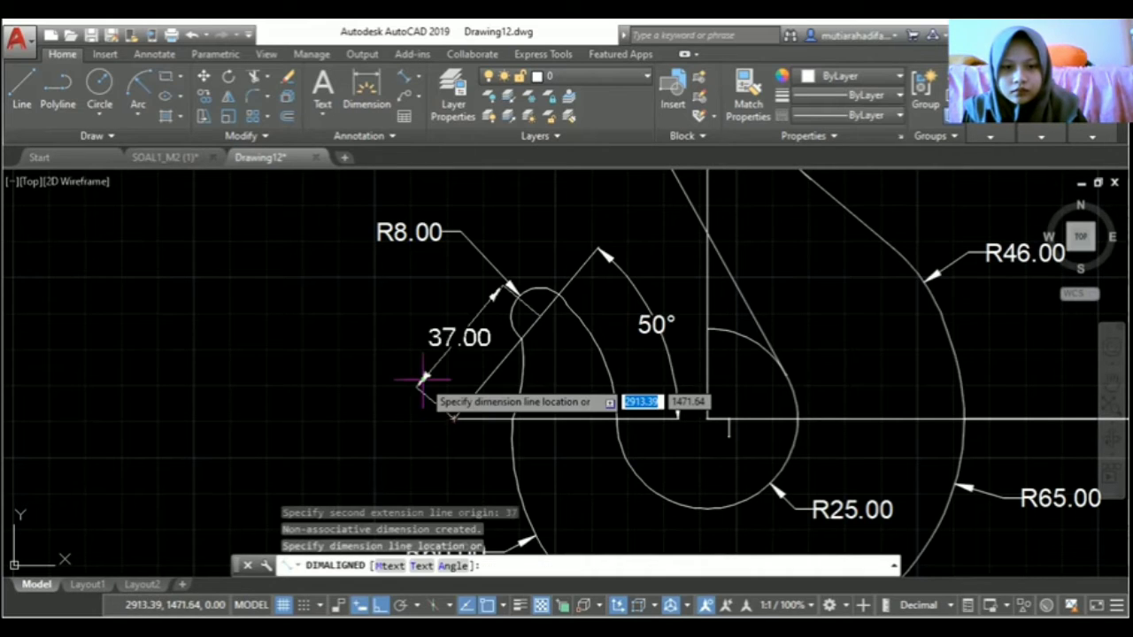
click(423, 379)
scroll(530, 306, down, 4)
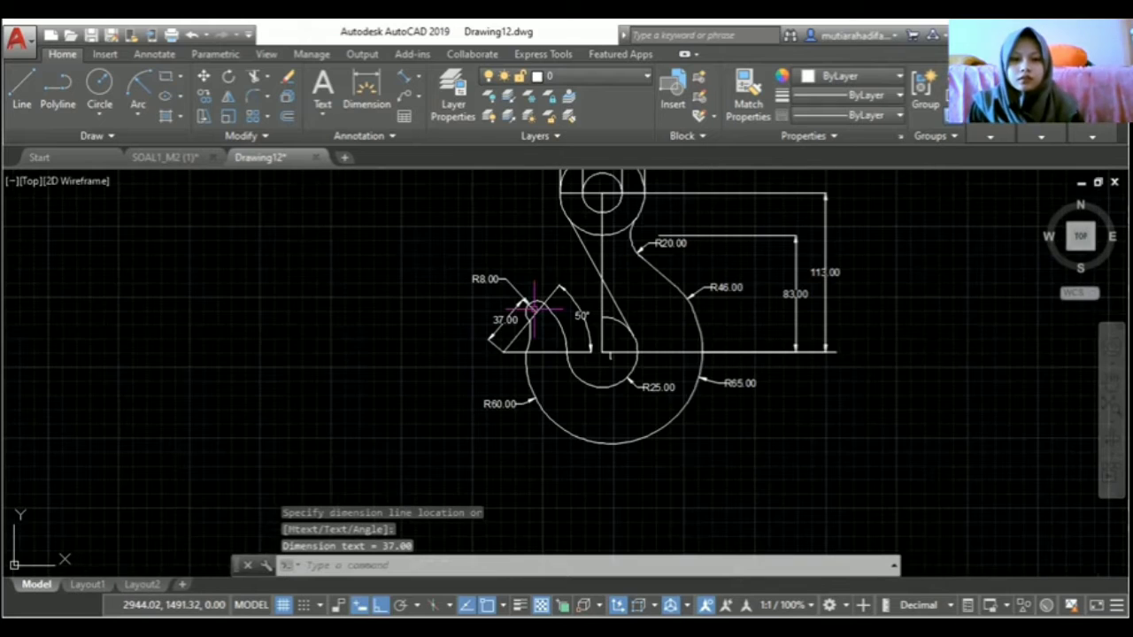
scroll(533, 309, up, 2)
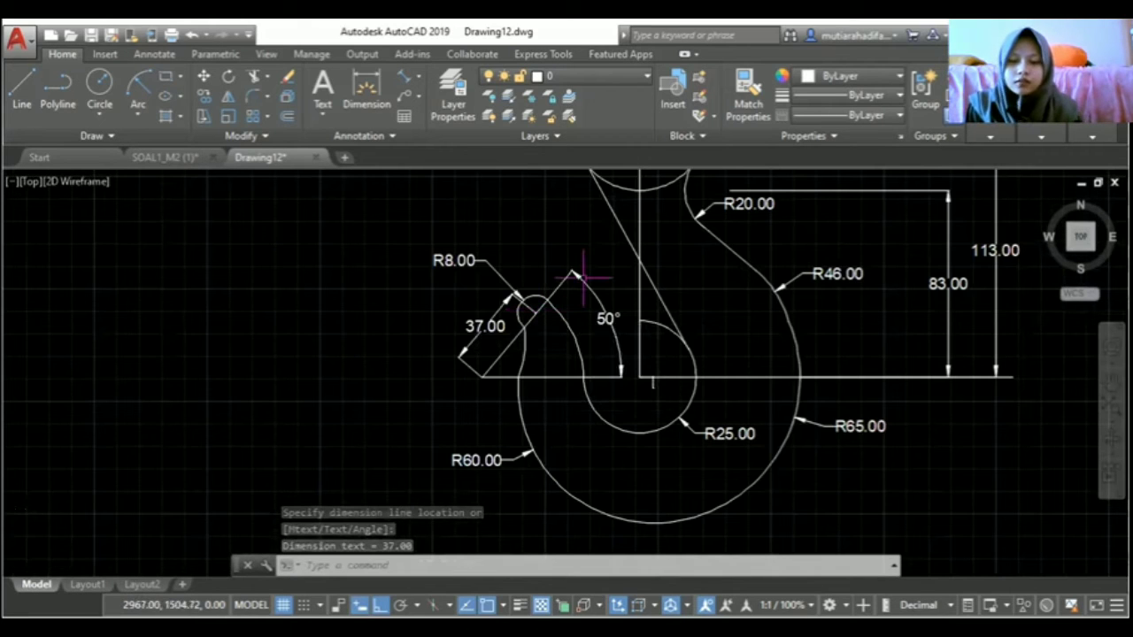
scroll(584, 279, down, 2)
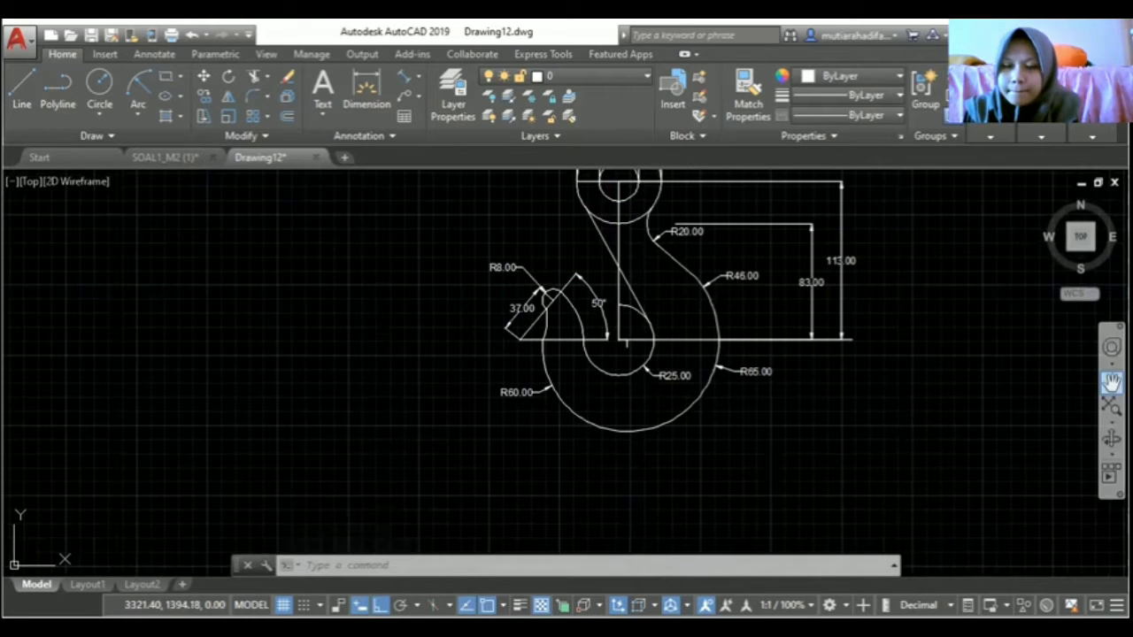
click(1110, 382)
drag(701, 264, 686, 366)
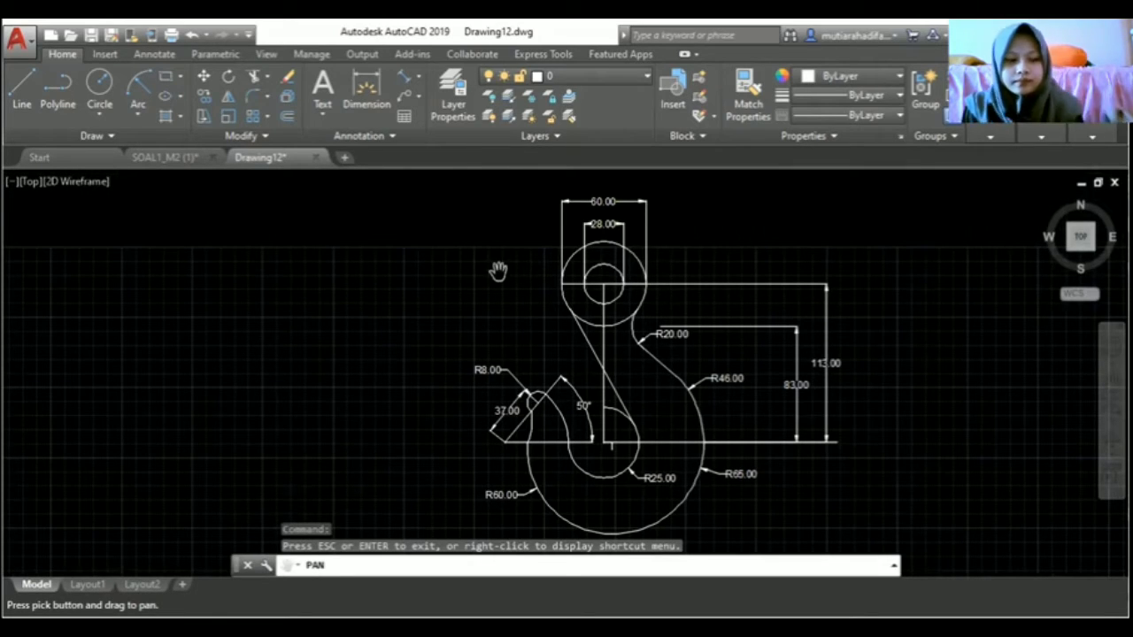
Try trimming the eye circles' upper halves and the small arc above the R25 curve, and undo the trim.
key(Escape)
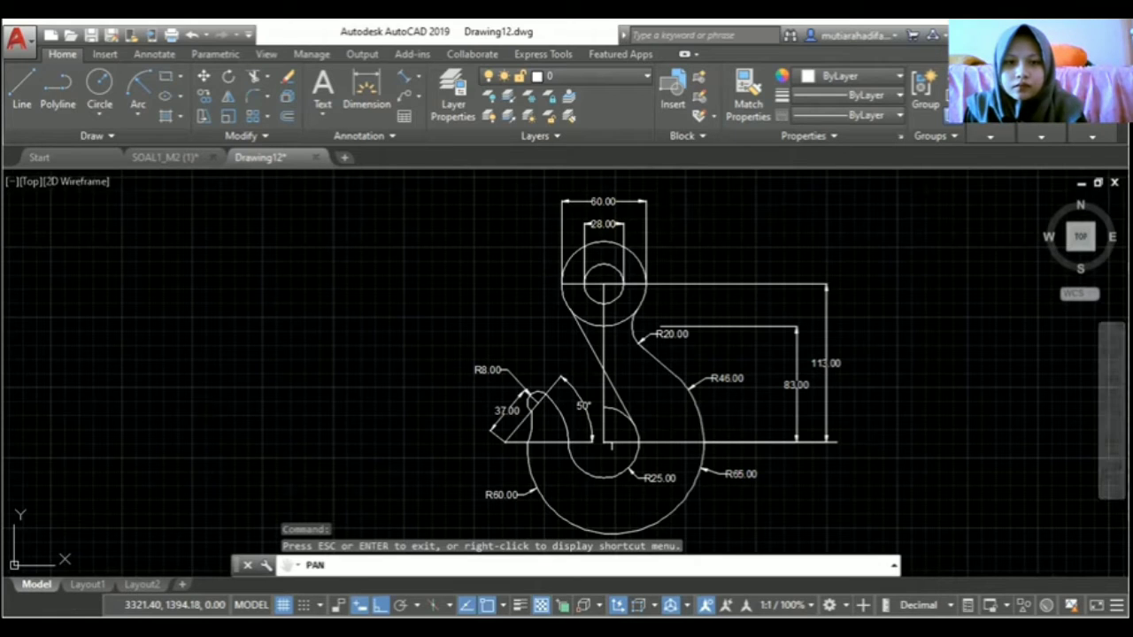
key(Escape)
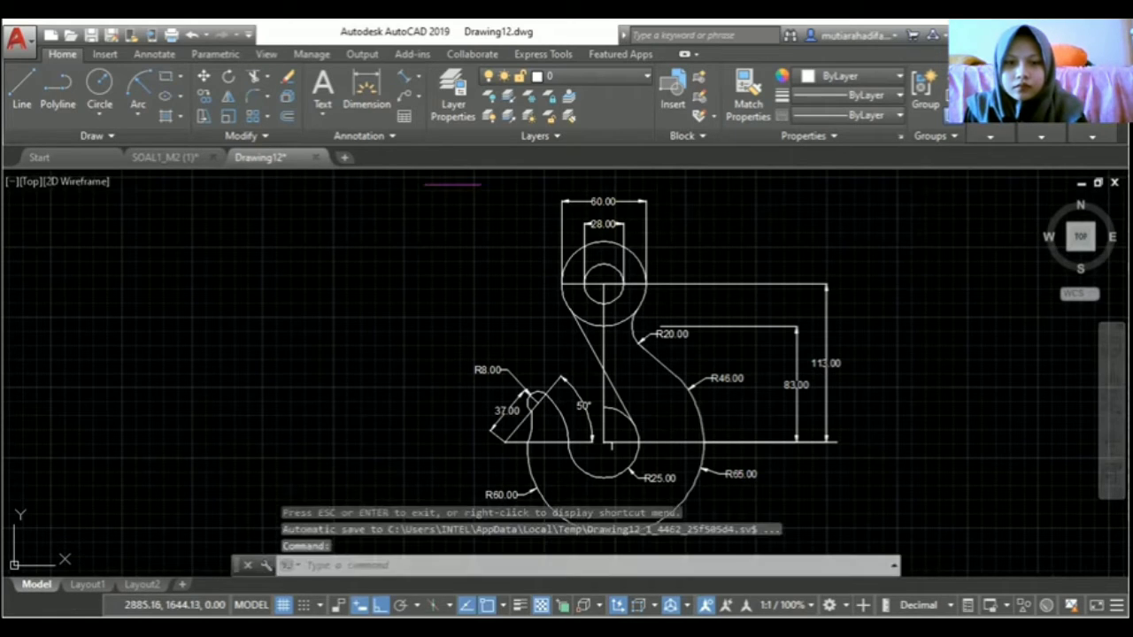
click(452, 184)
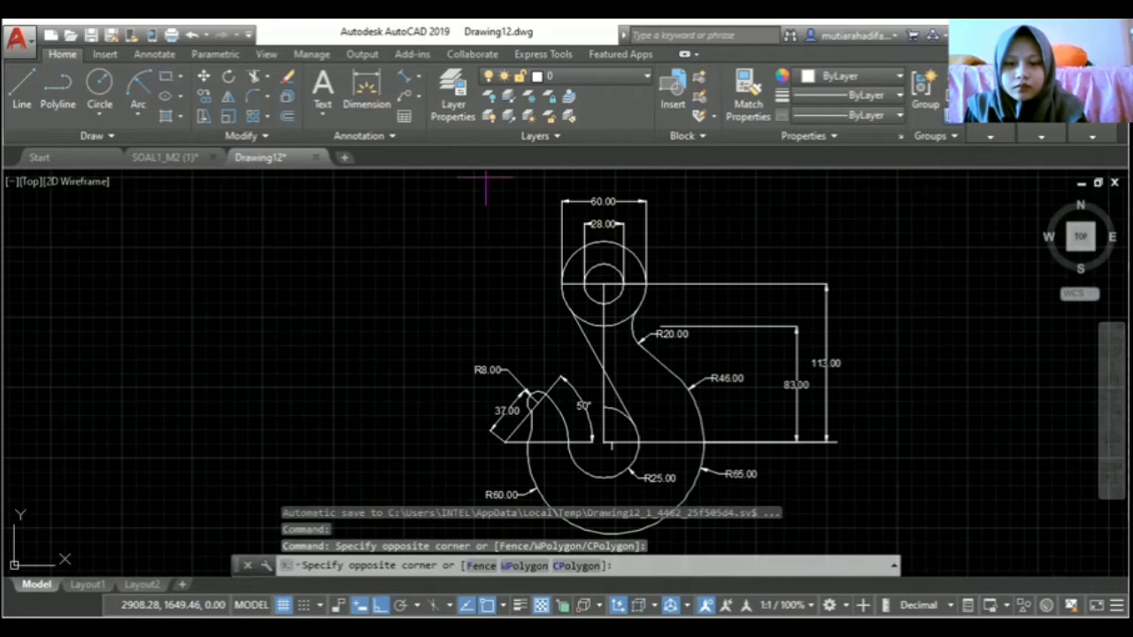
click(485, 186)
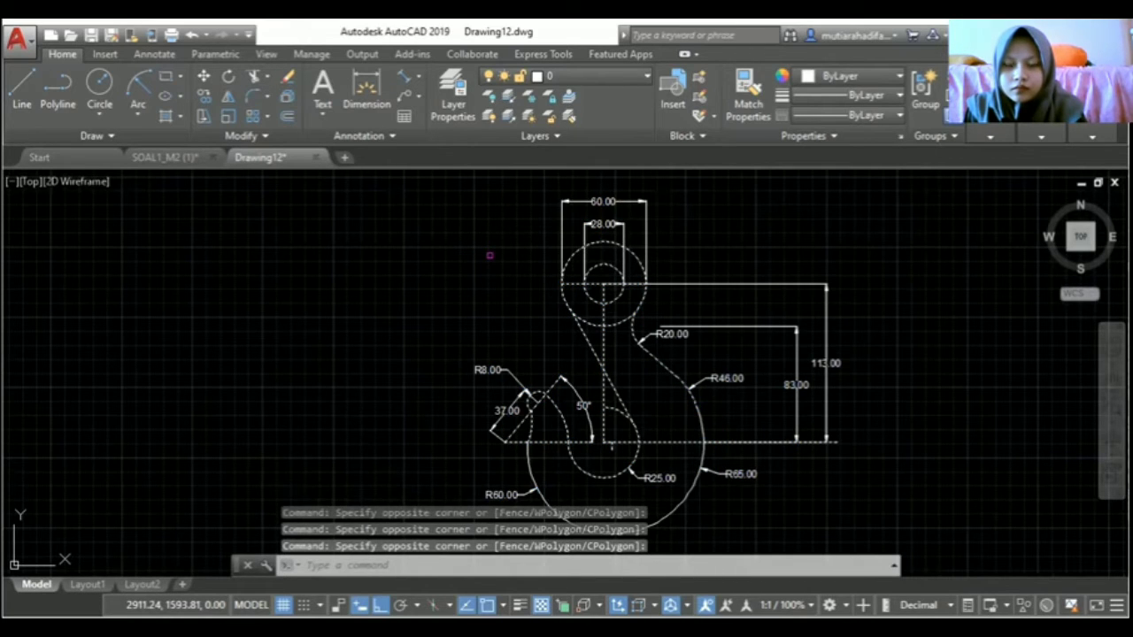
scroll(531, 255, up, 2)
text(tr)
key(Return)
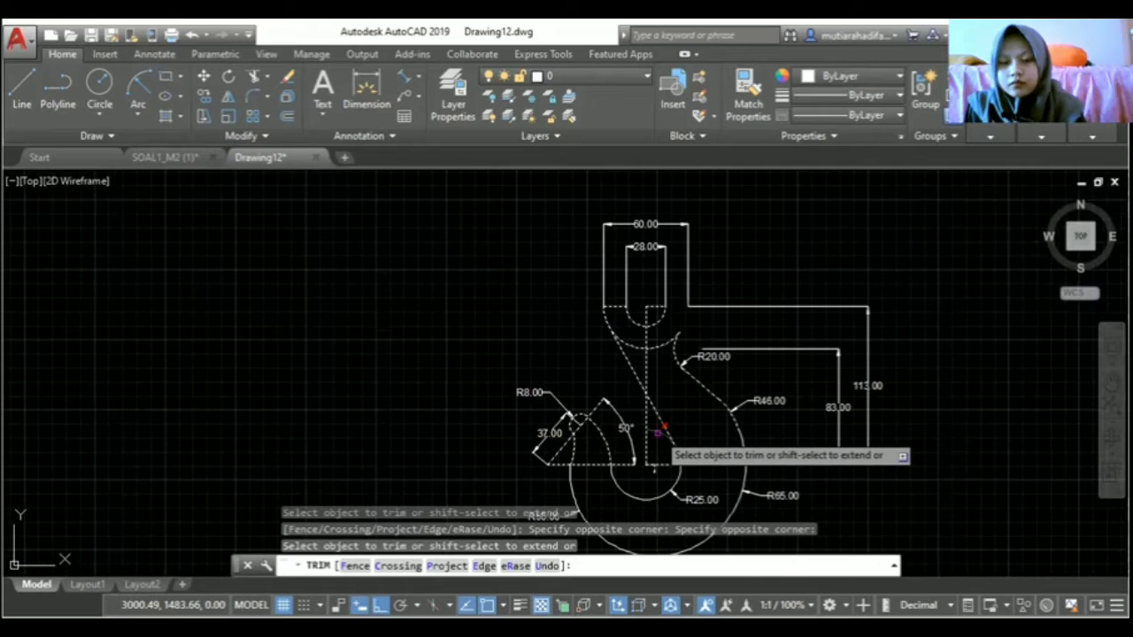
click(657, 433)
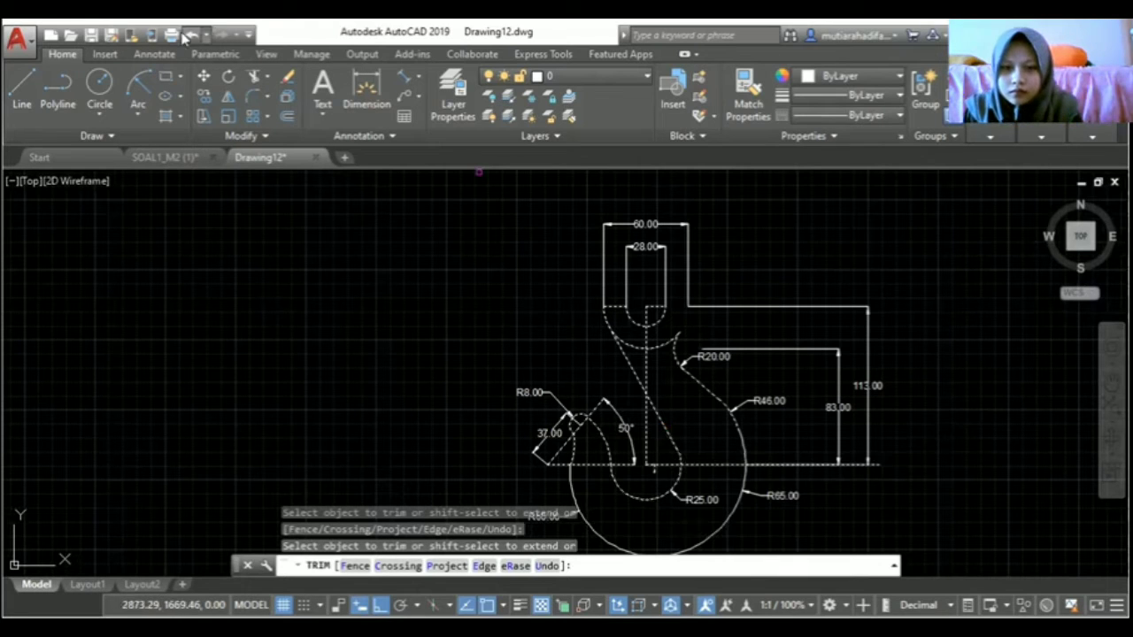
click(188, 35)
click(168, 156)
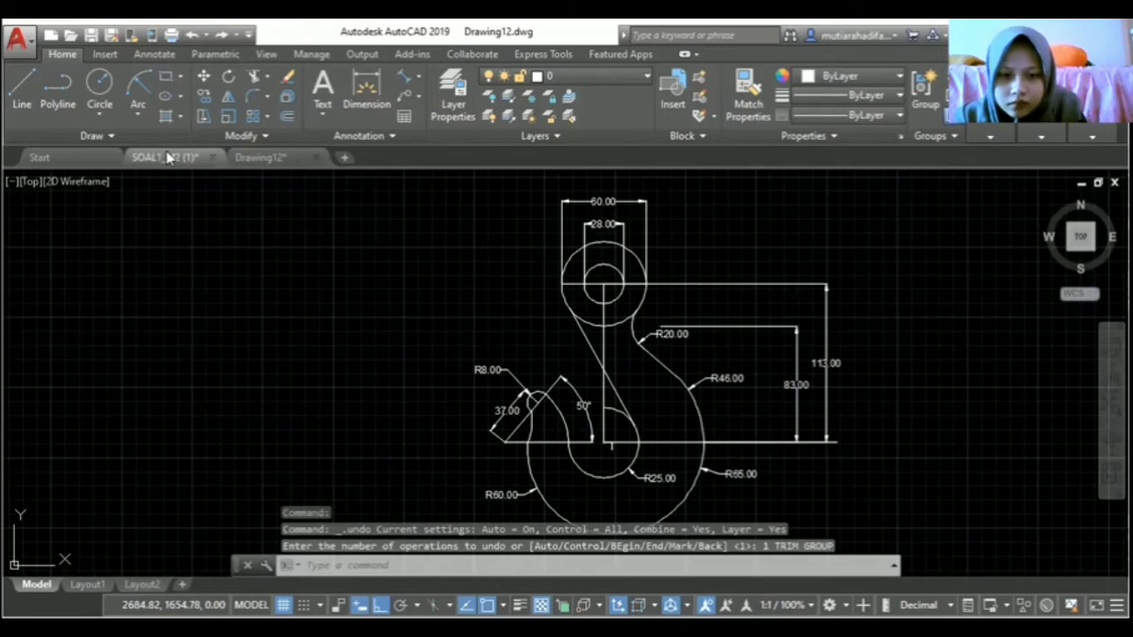
click(265, 157)
key(ctrl+z)
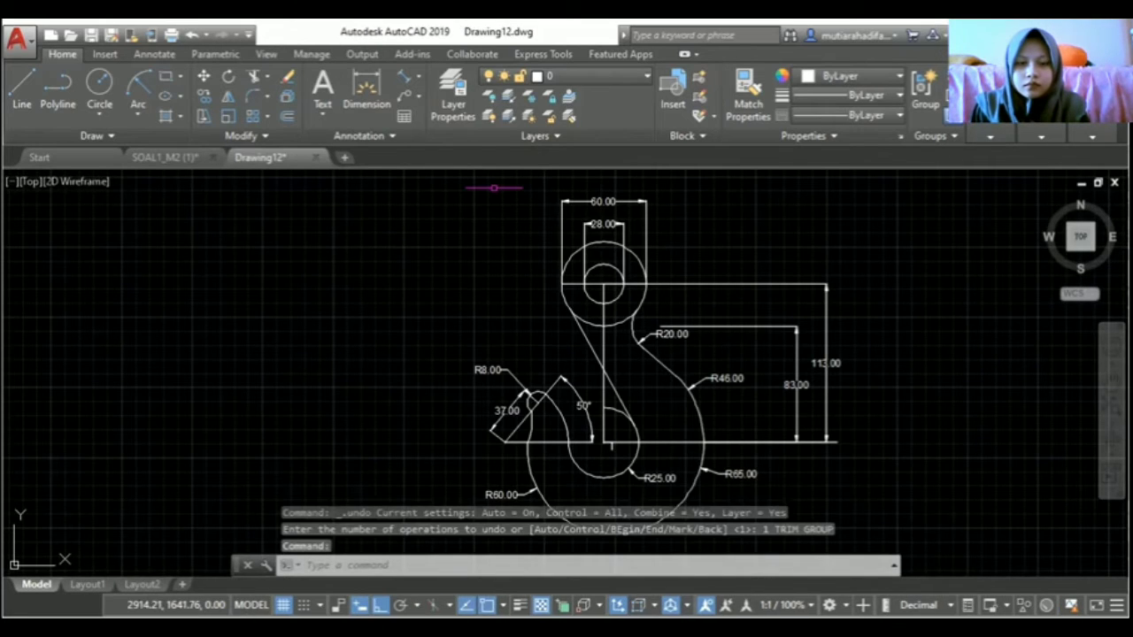
Select the whole hook, try trimming the horizontal line between the two eye circles, and undo the trim.
click(491, 187)
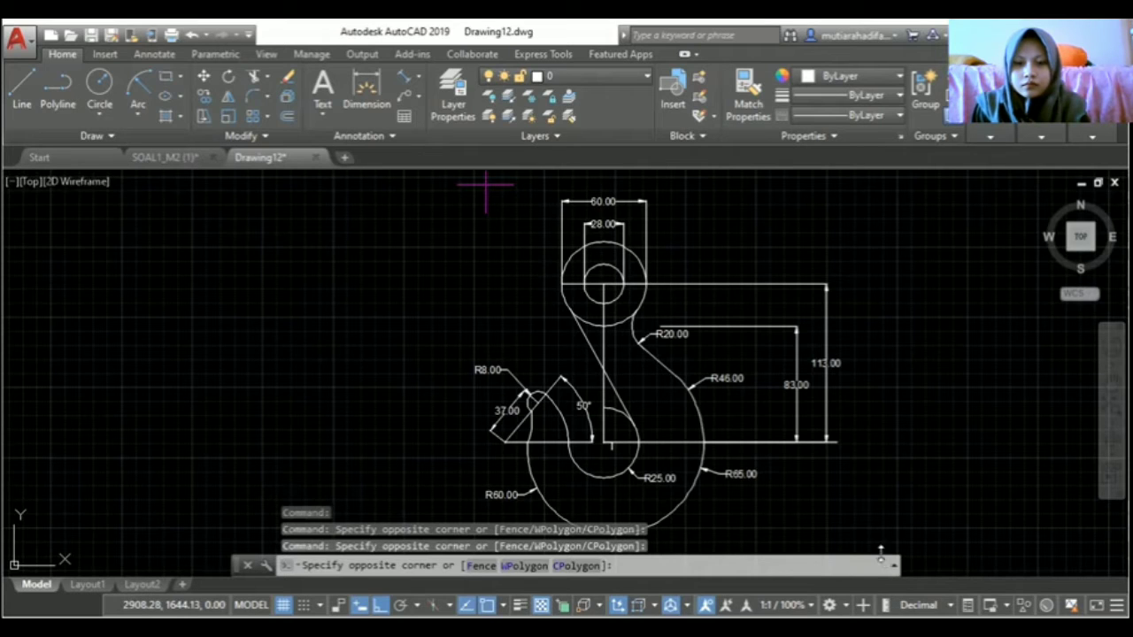
click(372, 218)
key(Escape)
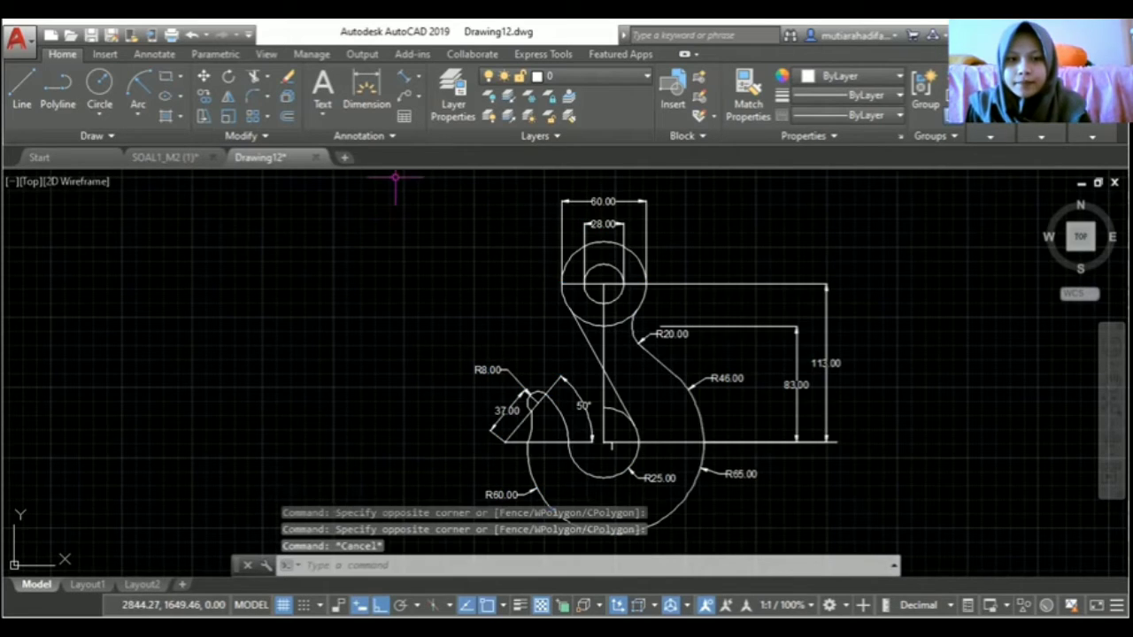
click(445, 182)
click(637, 314)
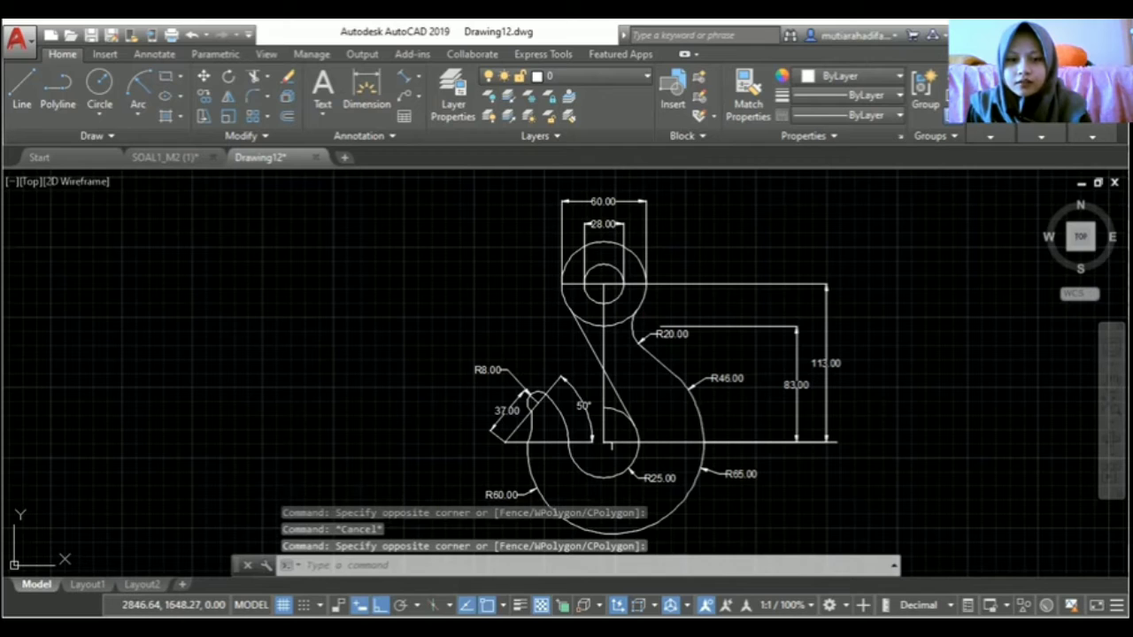
click(371, 177)
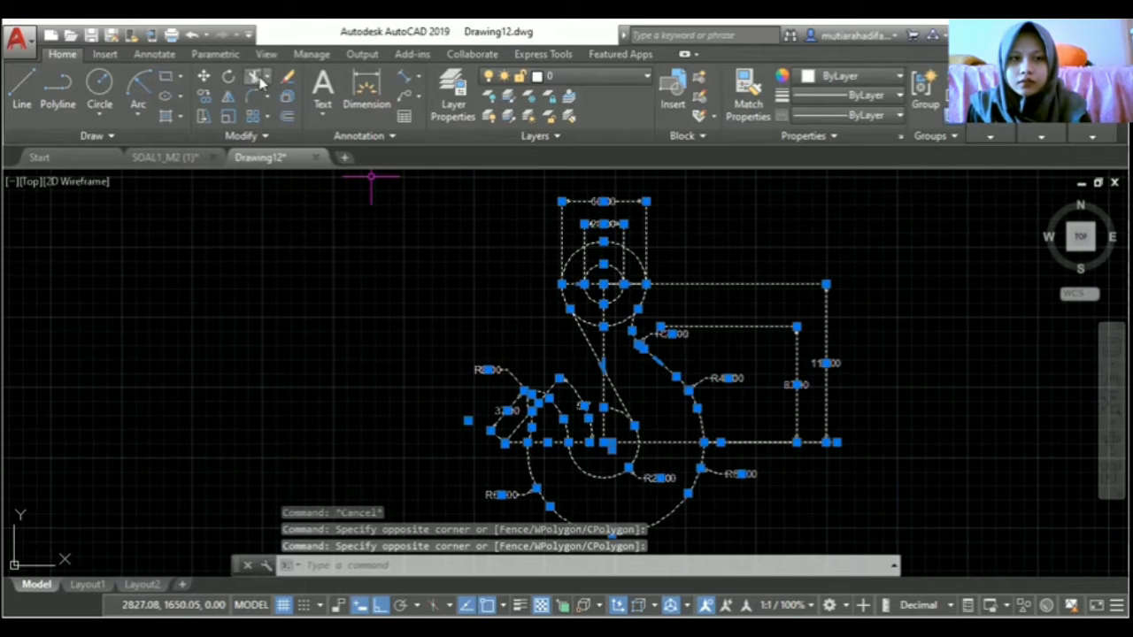
click(254, 78)
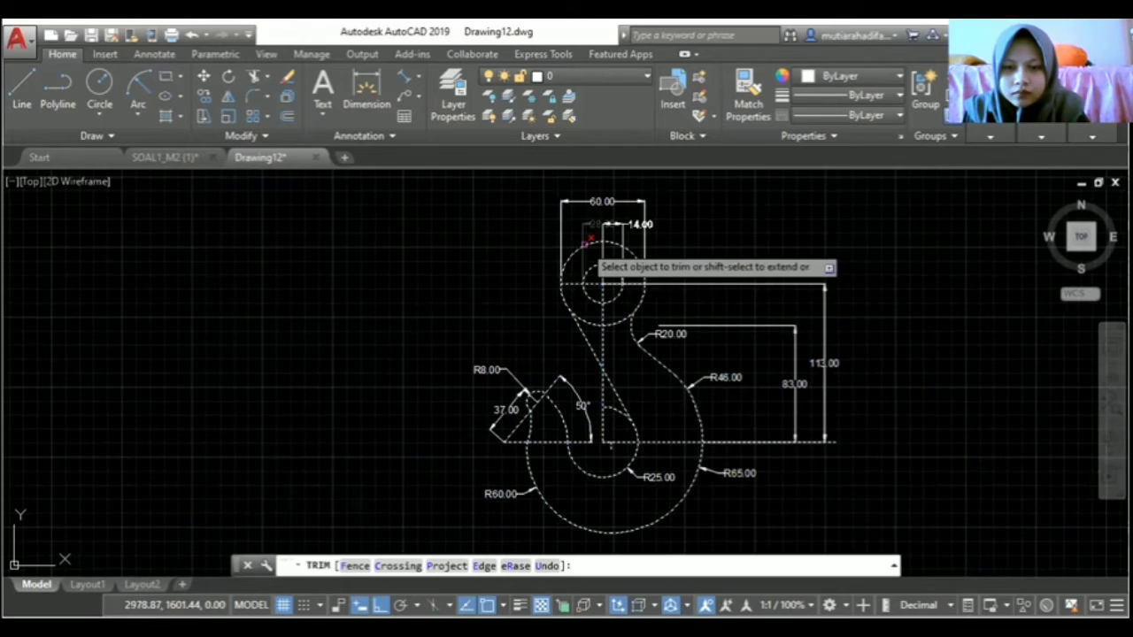
click(625, 285)
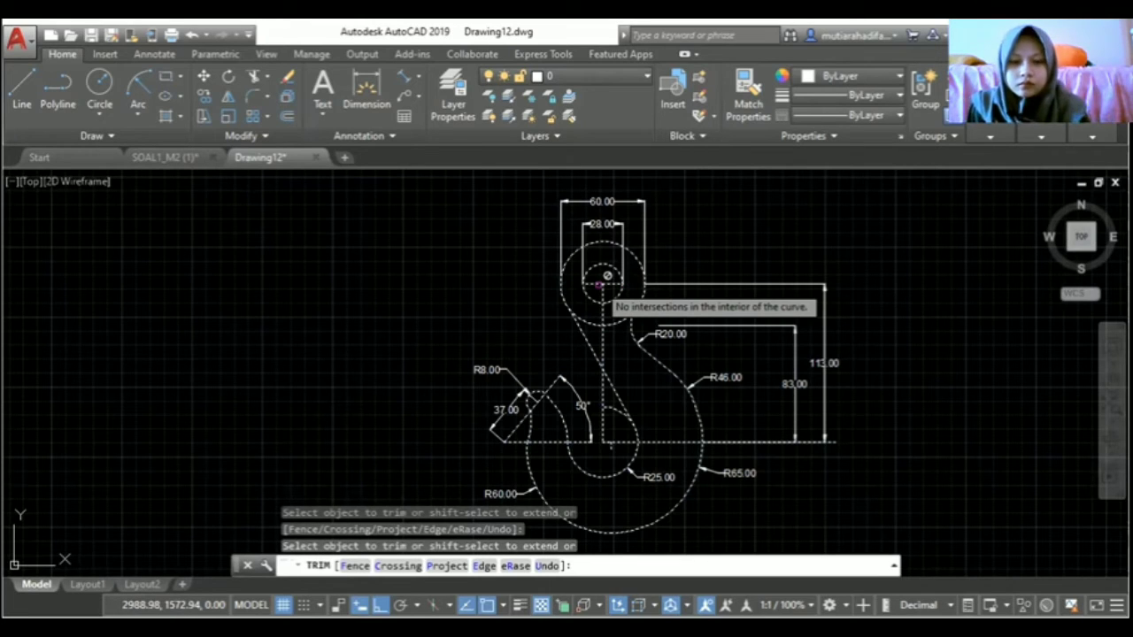
key(Escape)
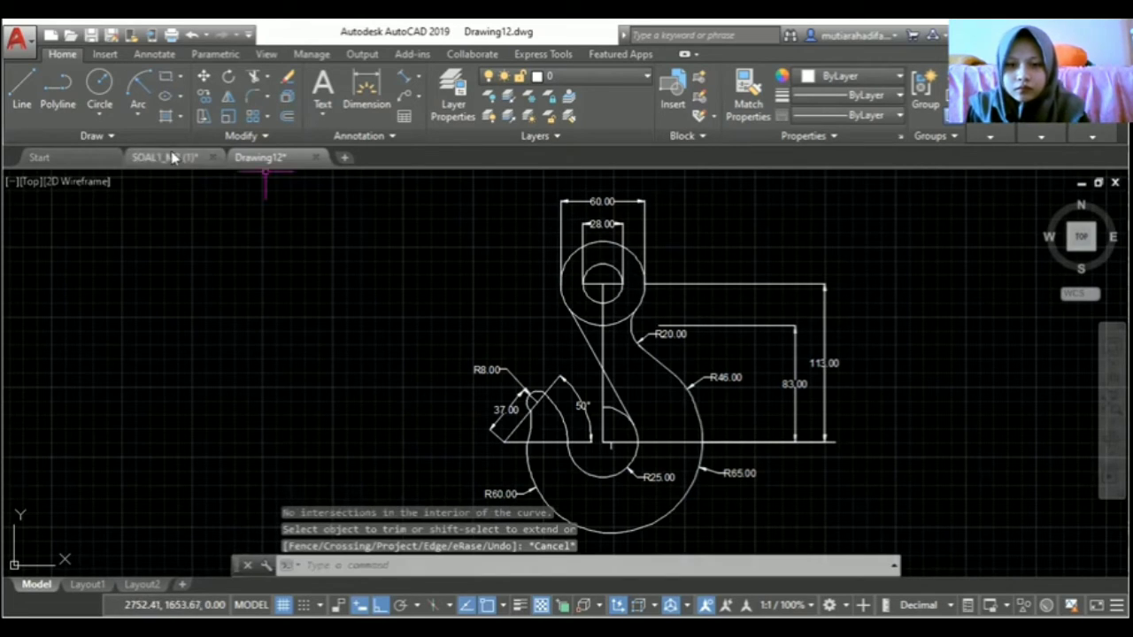
mouse_move(173, 157)
click(192, 37)
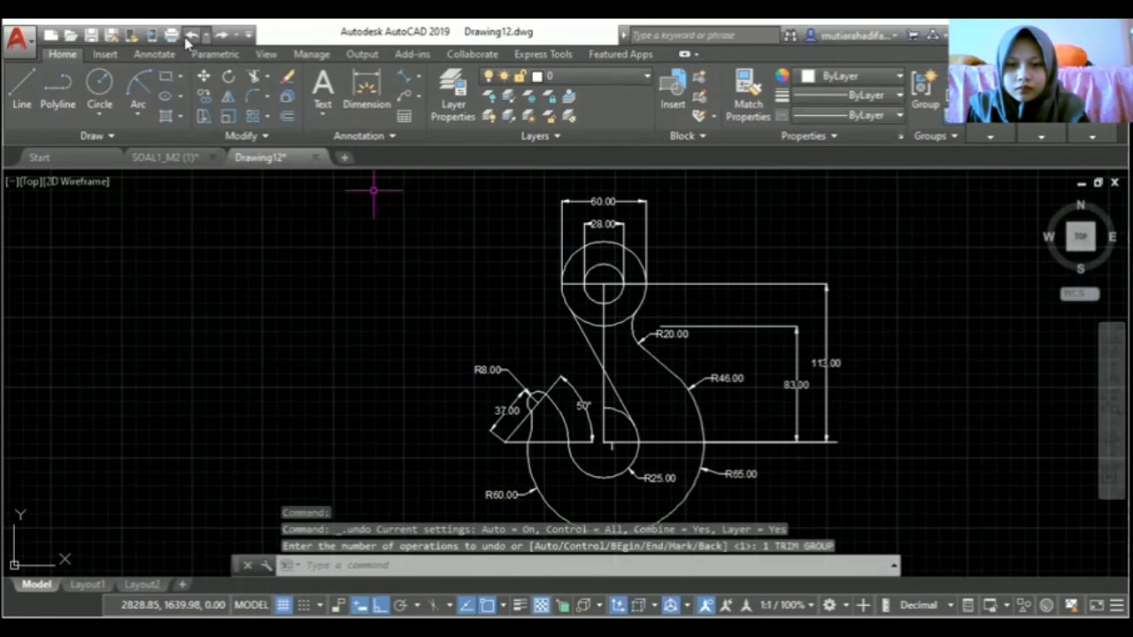
click(190, 37)
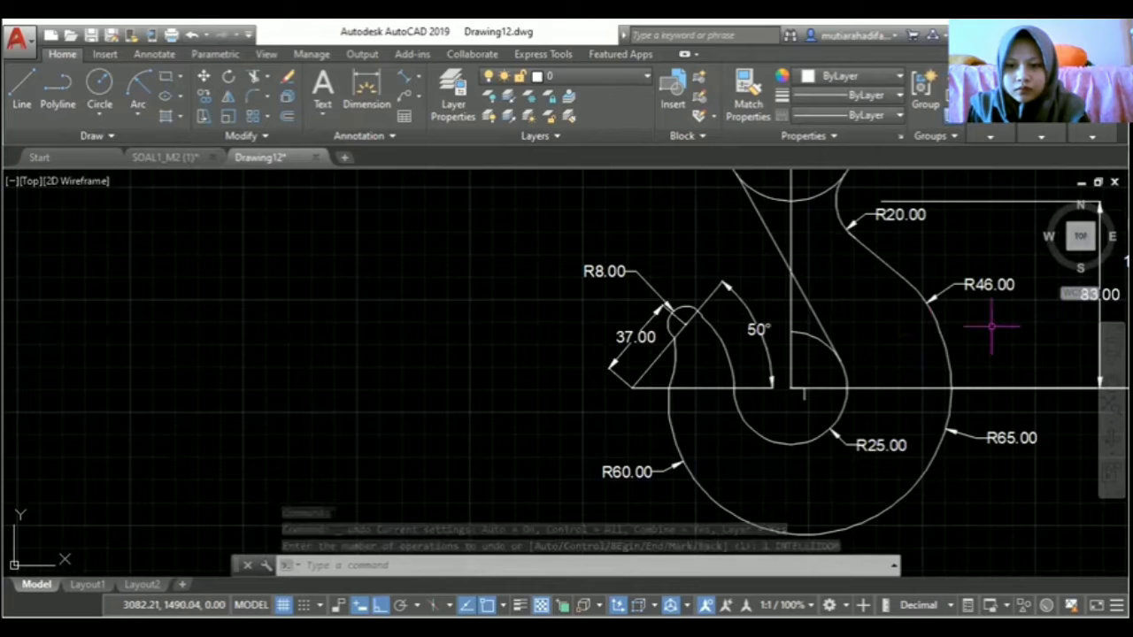
Compare the dimensioned hook with the reference drawing SOAL1_M2 (1), and return to Drawing12.
click(1110, 380)
scroll(676, 339, down, 2)
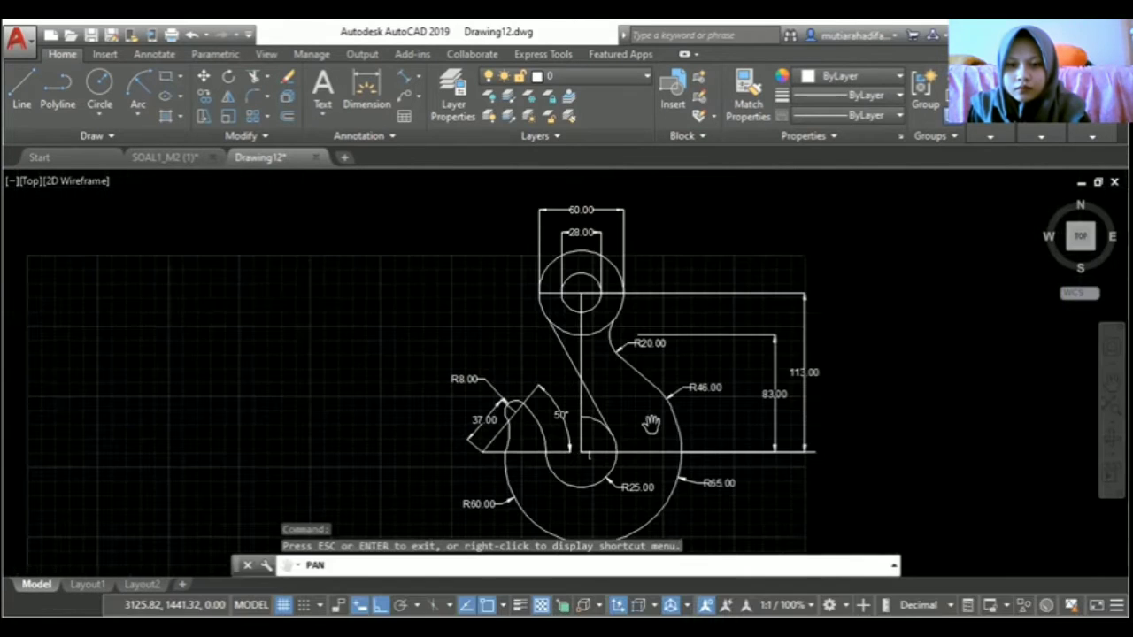
click(181, 160)
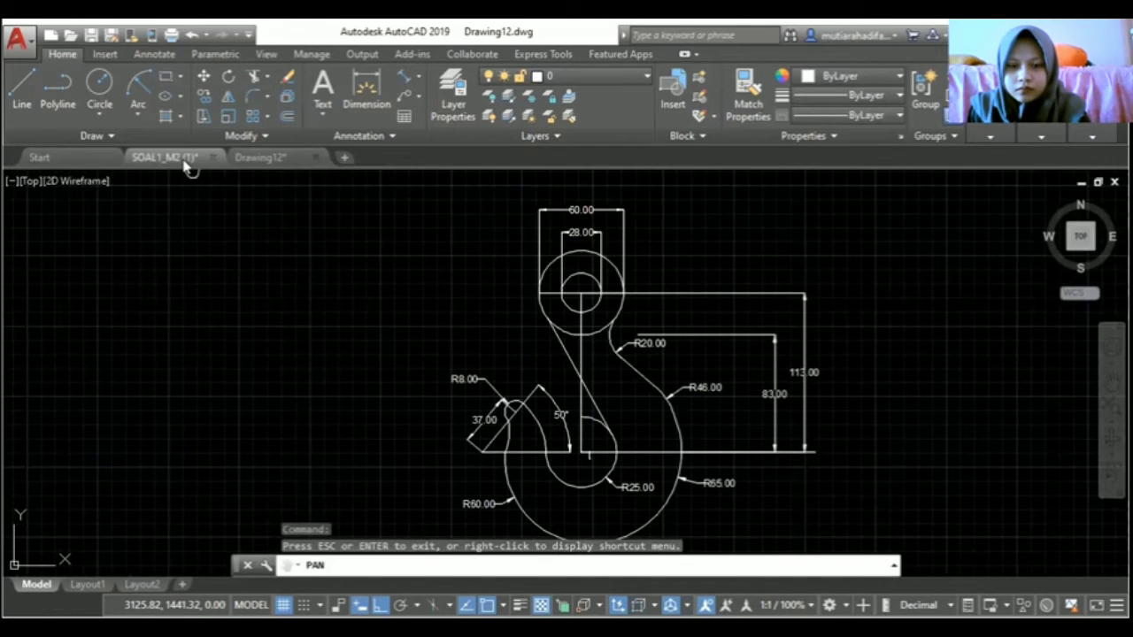
key(Escape)
key(Escape)
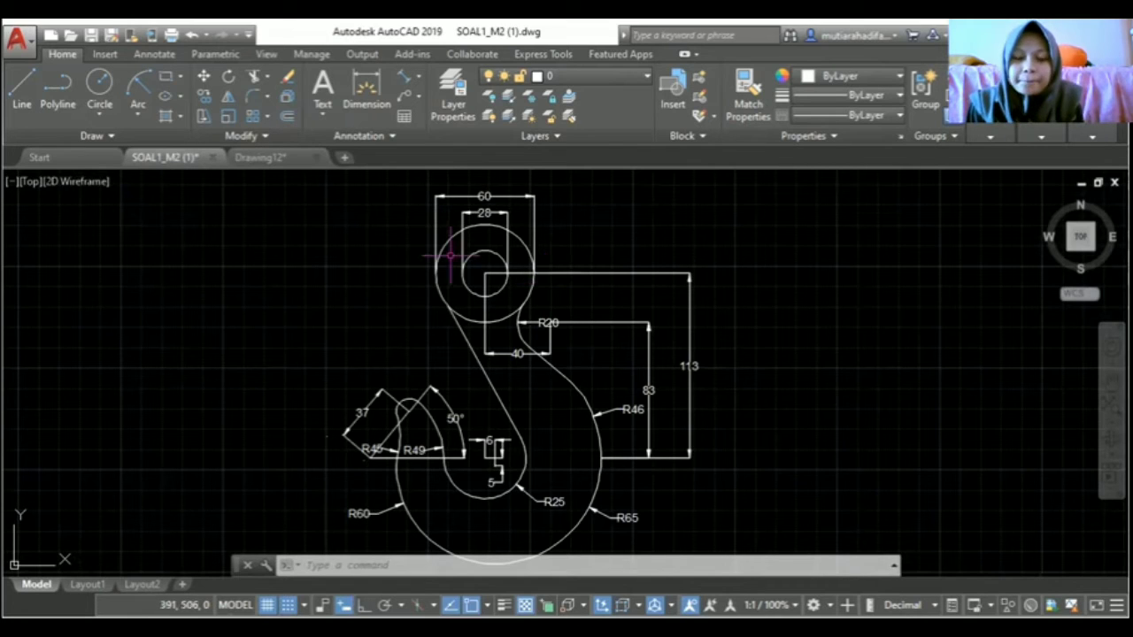
click(265, 157)
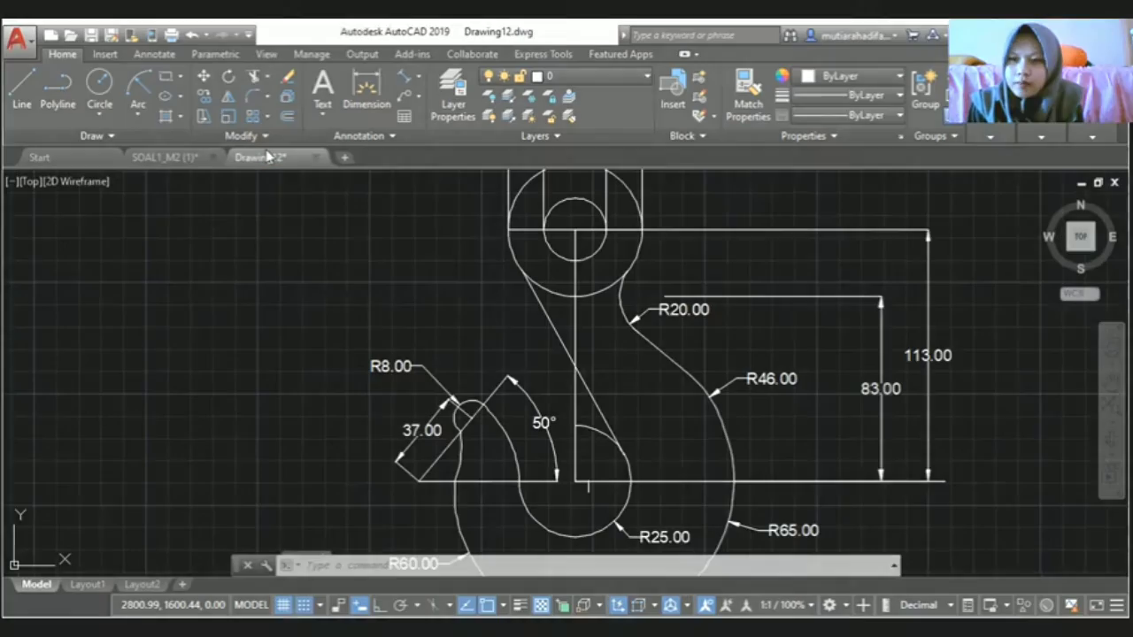
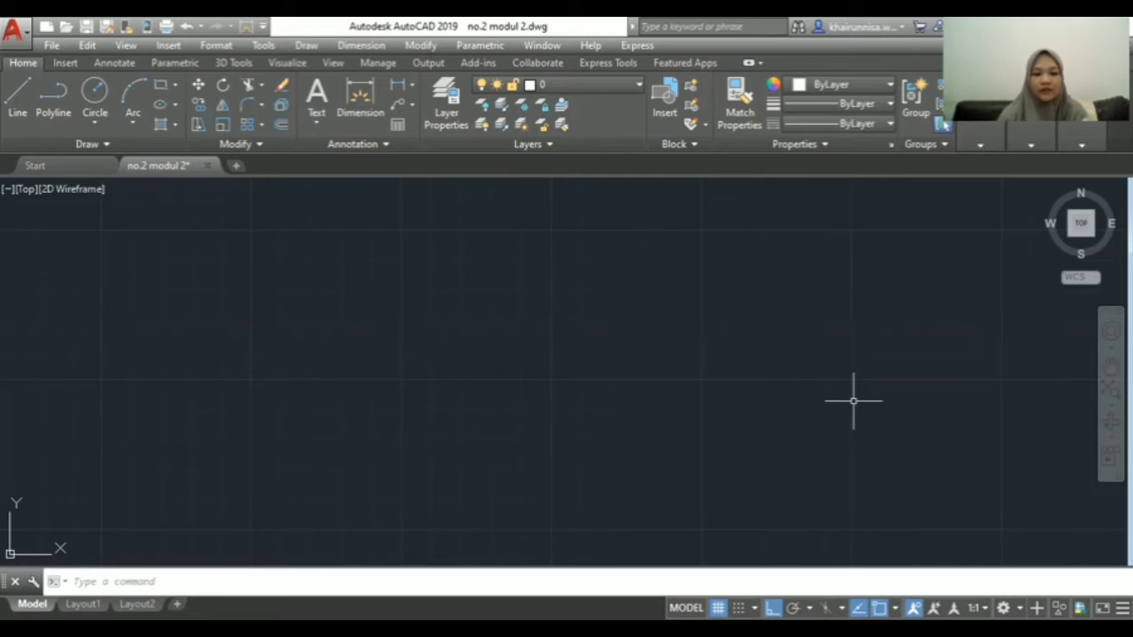
Confirm the drawing units as decimal lengths with 0.00 precision, decimal degrees with 0 precision, and millimetres.
text(u)
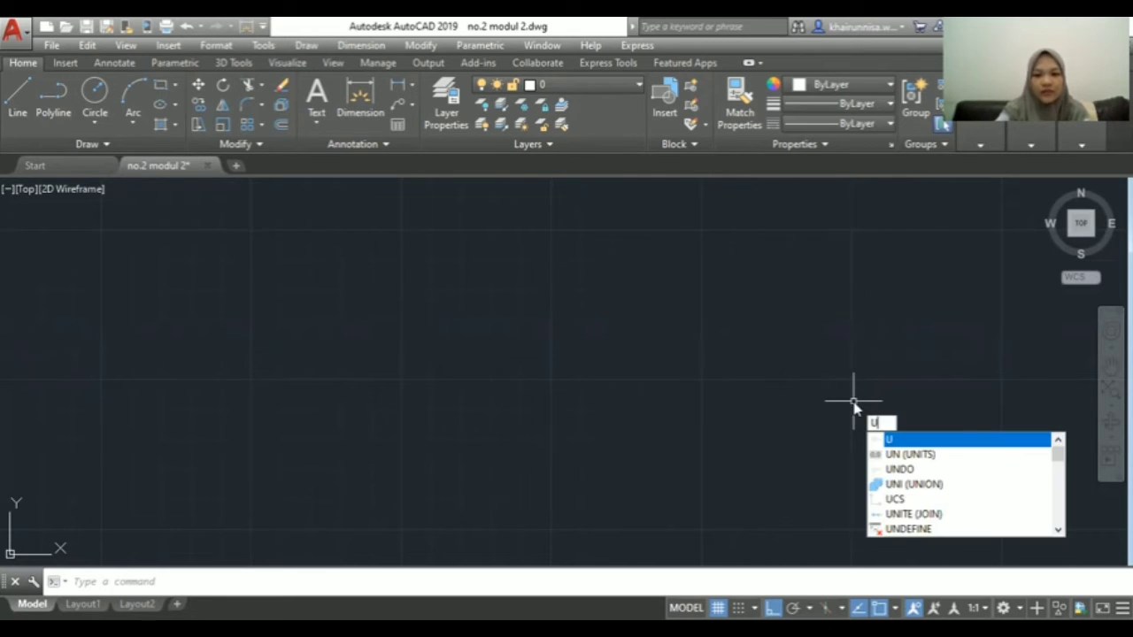
text(n)
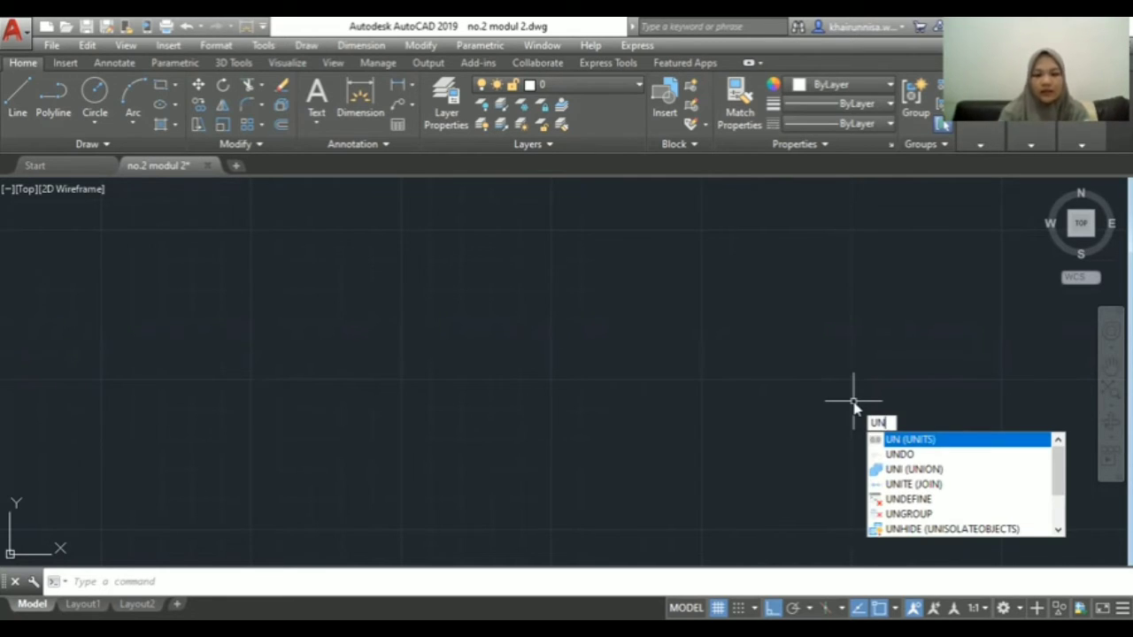
key(Return)
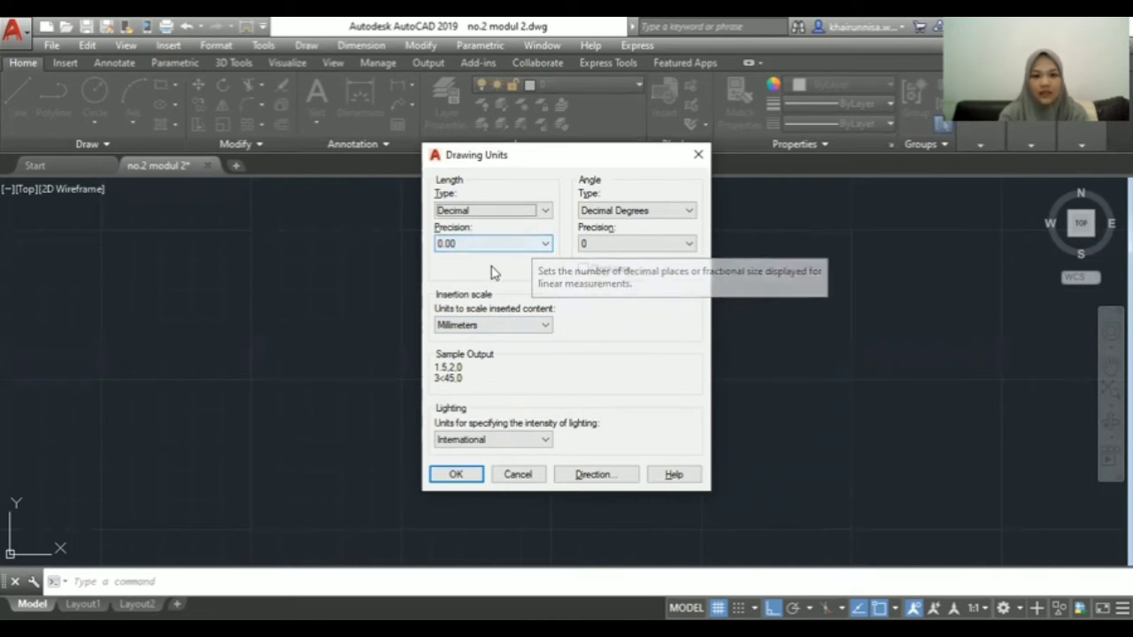
click(456, 475)
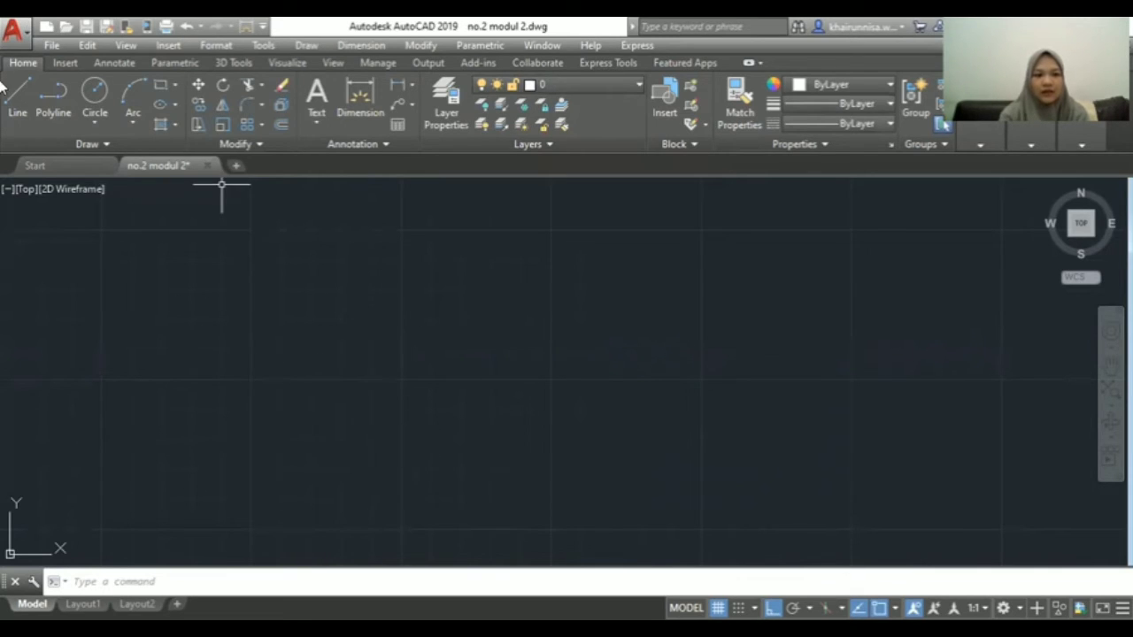
Draw a 52 mm horizontal line with ortho on in the empty drawing area.
click(15, 104)
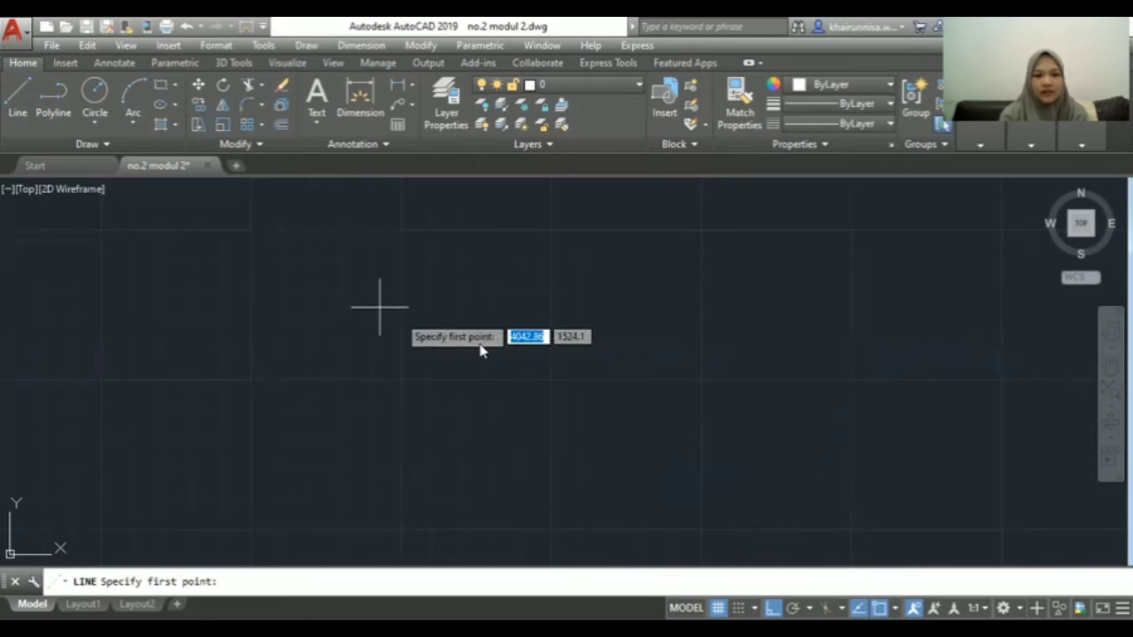
click(462, 335)
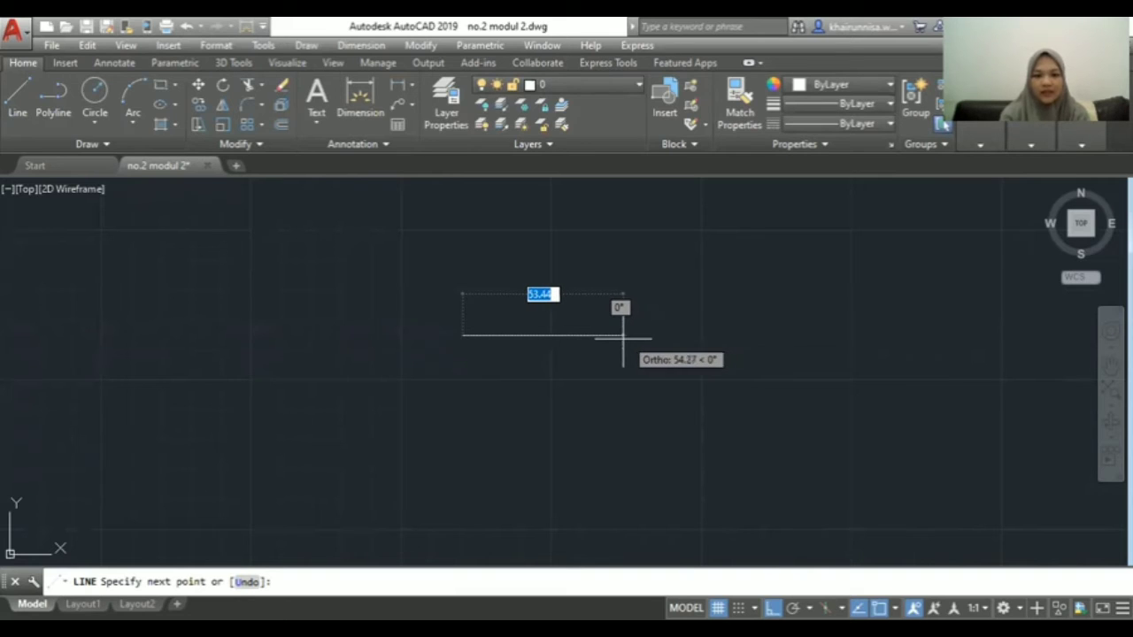
text(52)
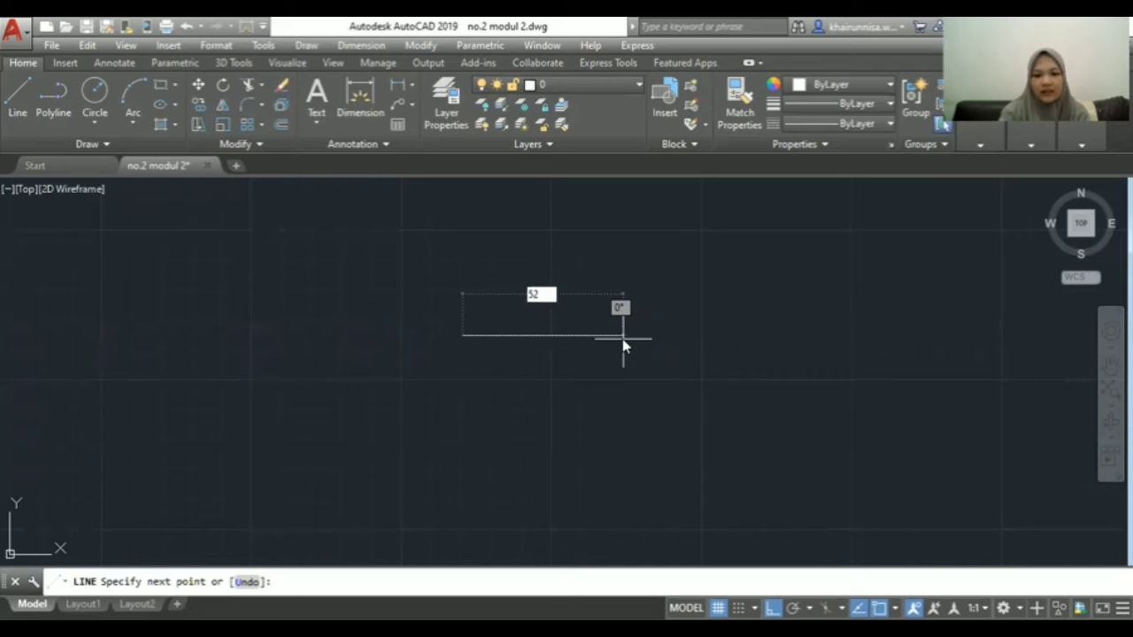
key(Return)
key(Return)
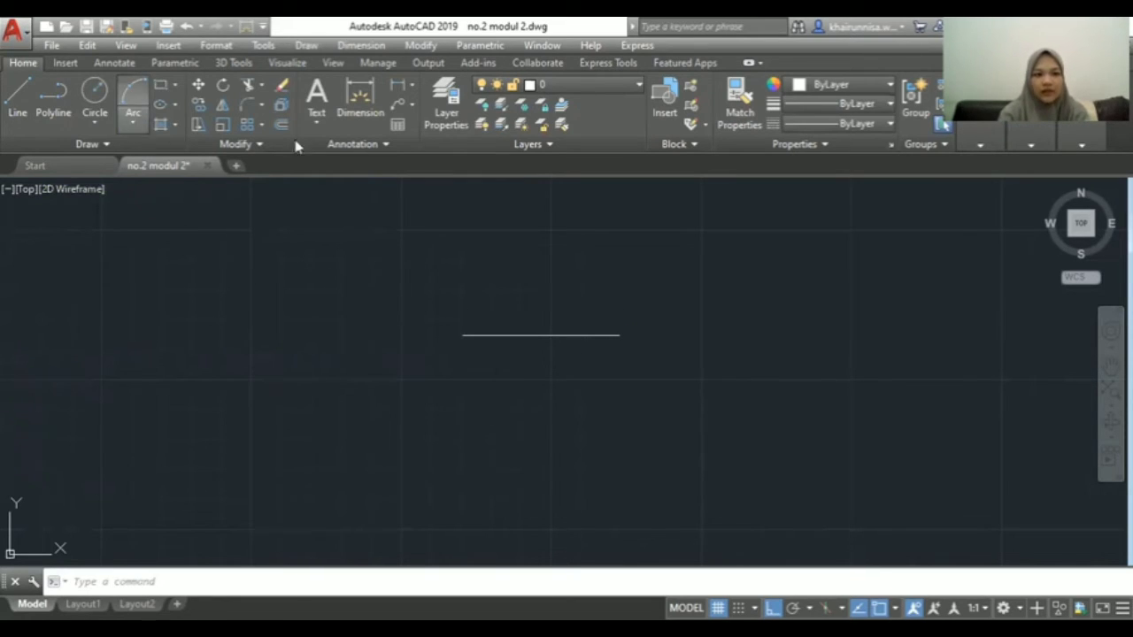
Draw a semicircular arc with Start, Center, End above the 52 mm line, from its right endpoint around its midpoint to its left endpoint.
click(132, 122)
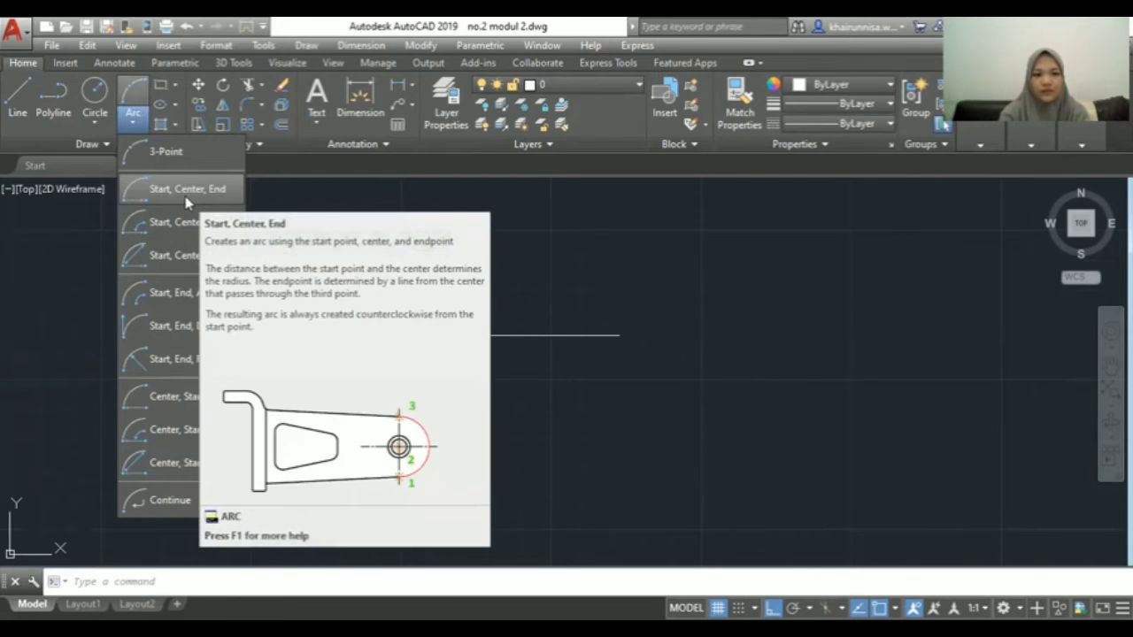
click(160, 190)
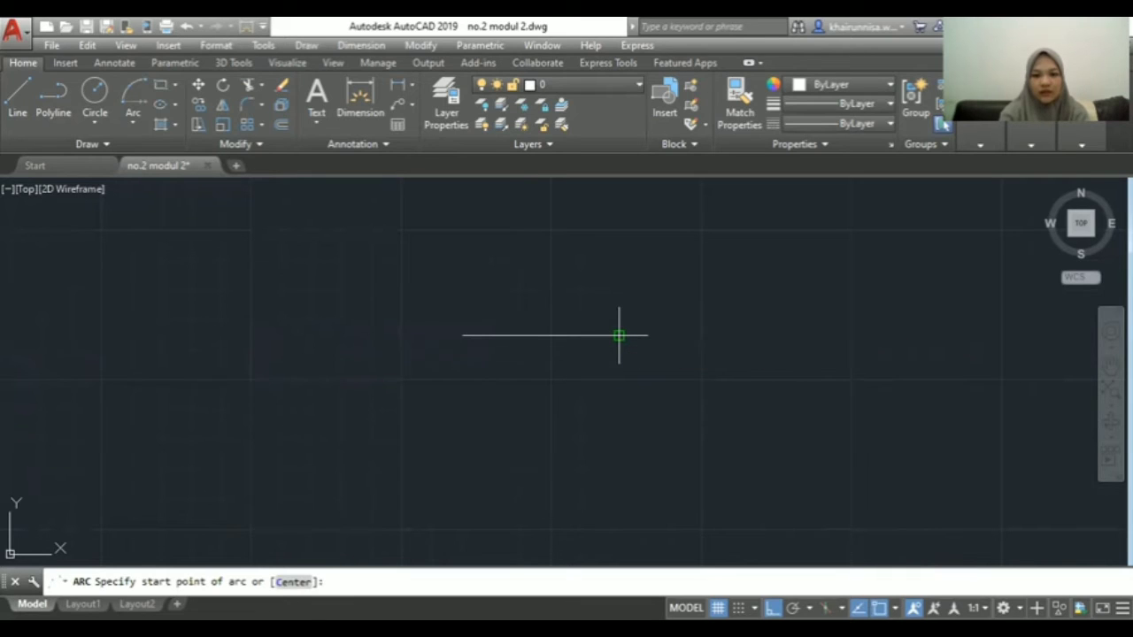
scroll(619, 336, up, 2)
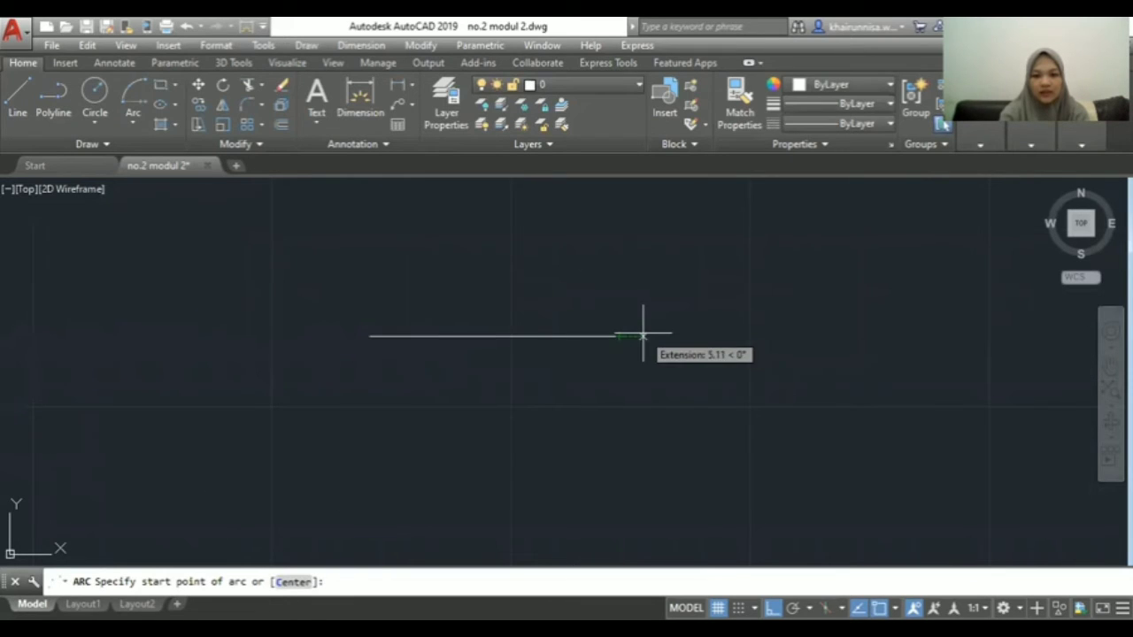
click(618, 336)
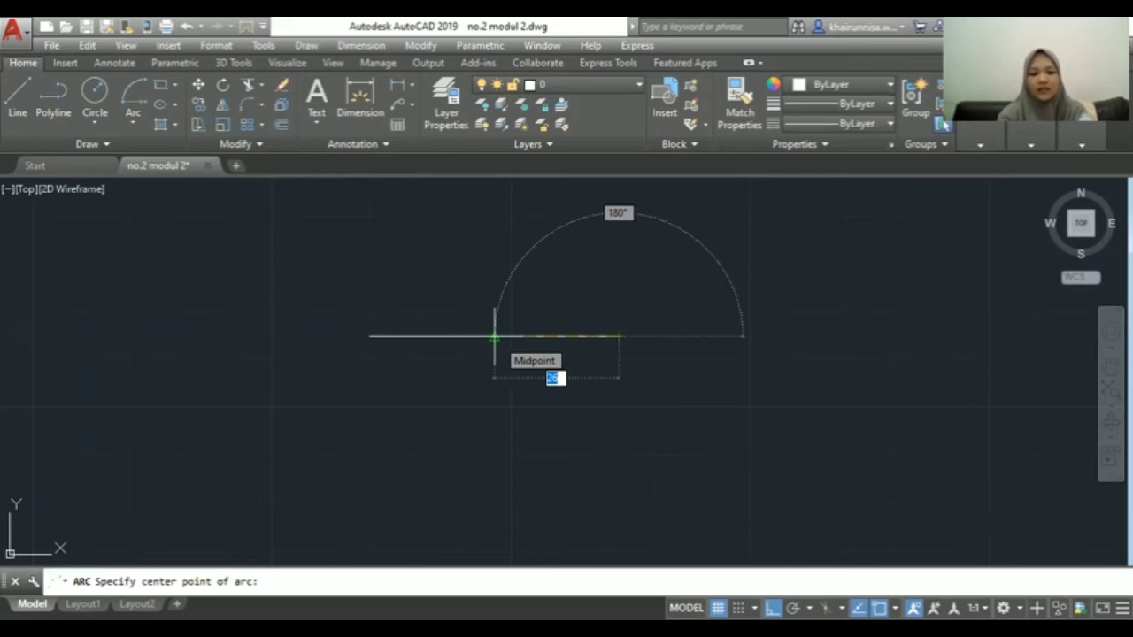
click(493, 336)
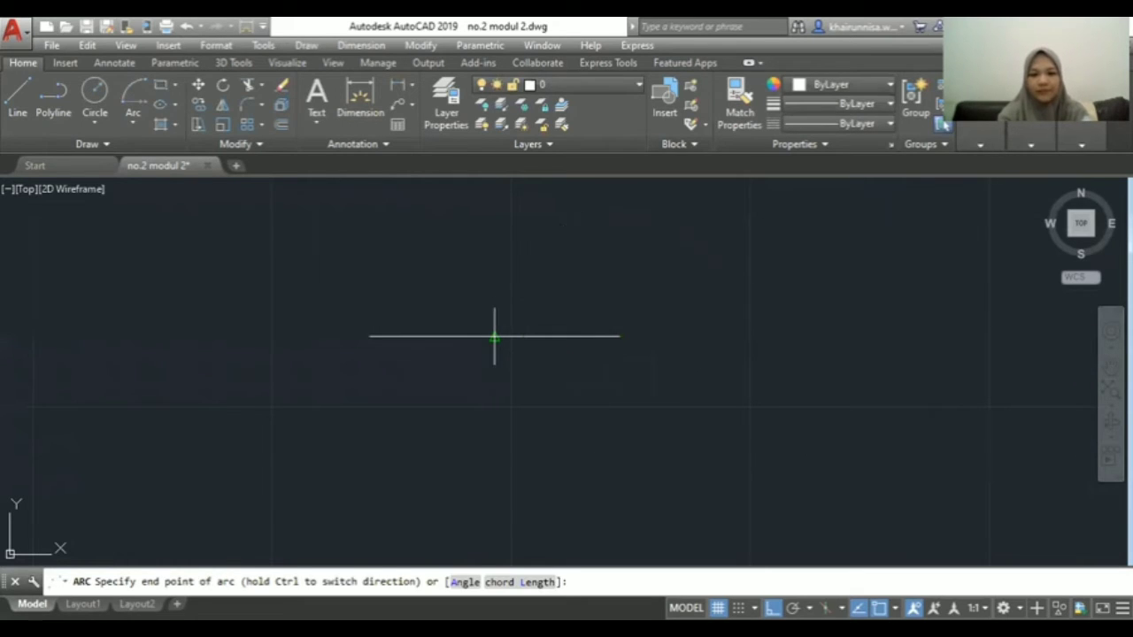
click(368, 335)
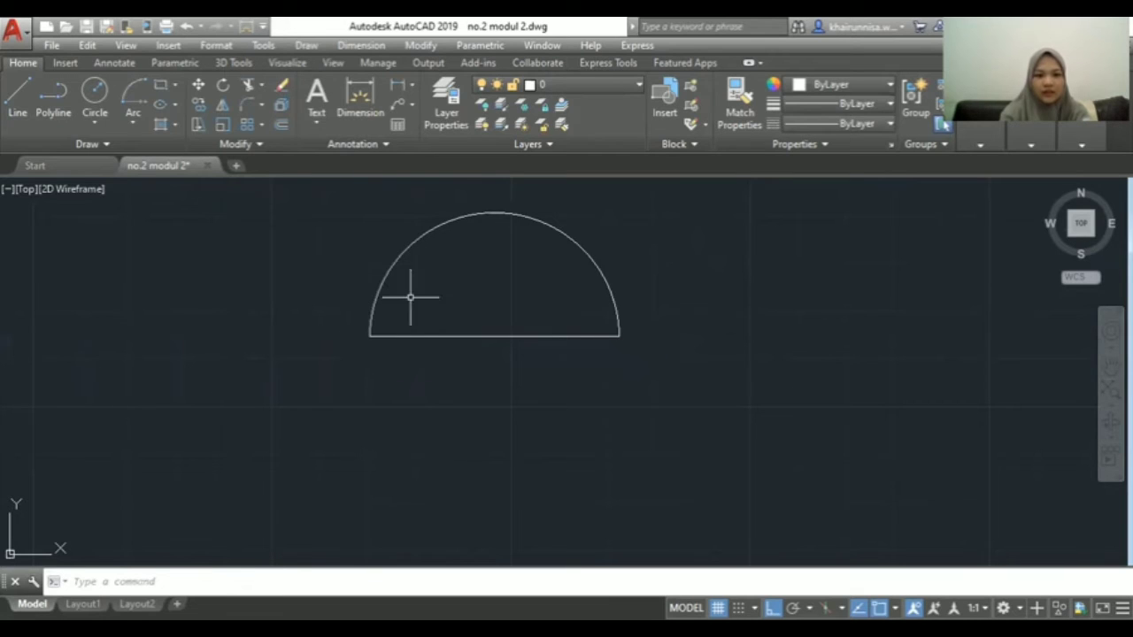
Draw a 14 mm vertical line upward from the midpoint of the 52 mm base line.
middle_drag(627, 359, 637, 425)
scroll(637, 425, up, 2)
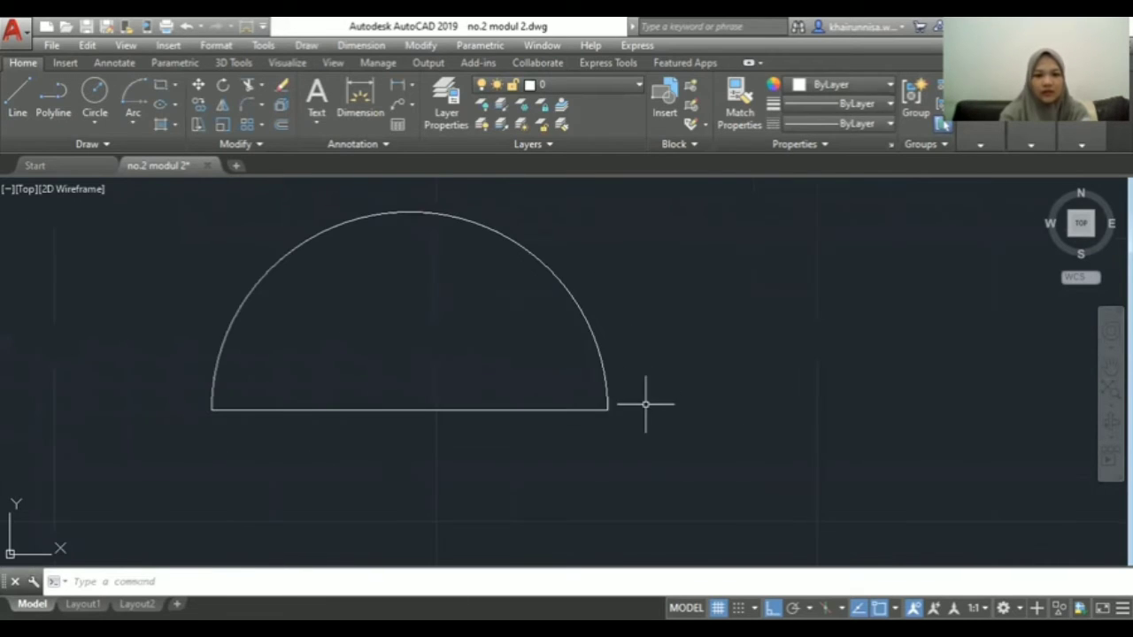
middle_drag(647, 366, 683, 417)
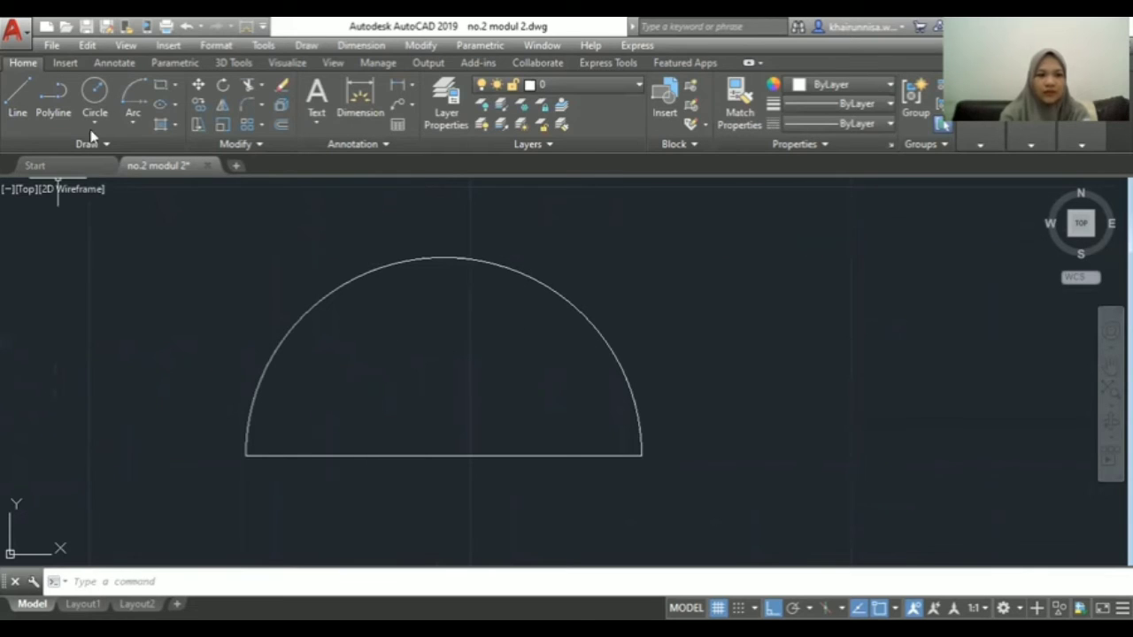
click(17, 122)
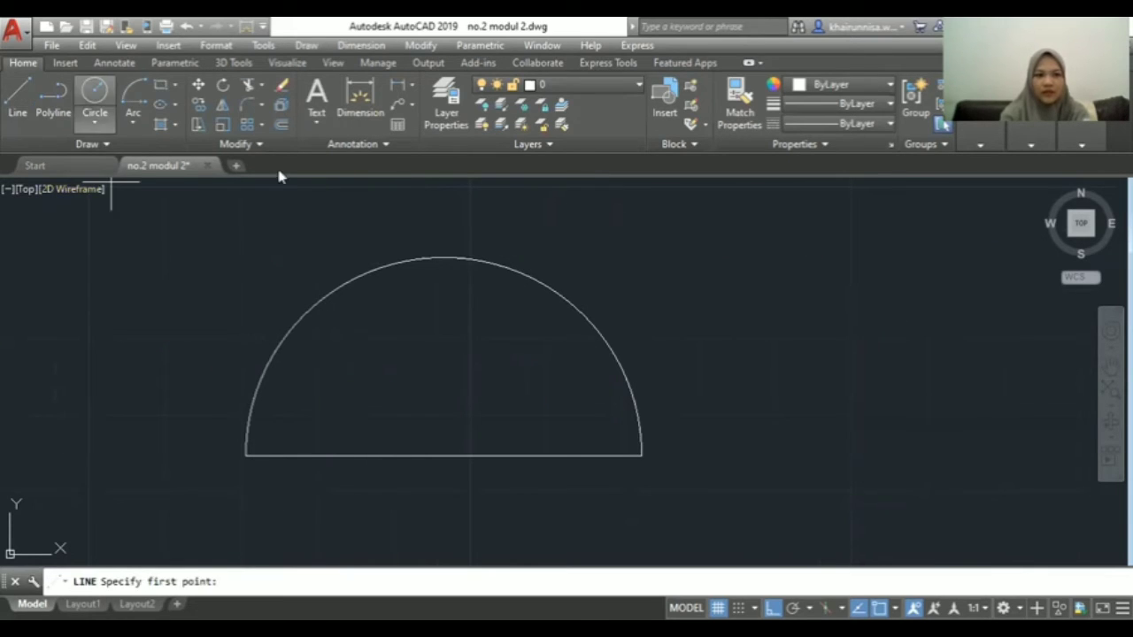
click(445, 456)
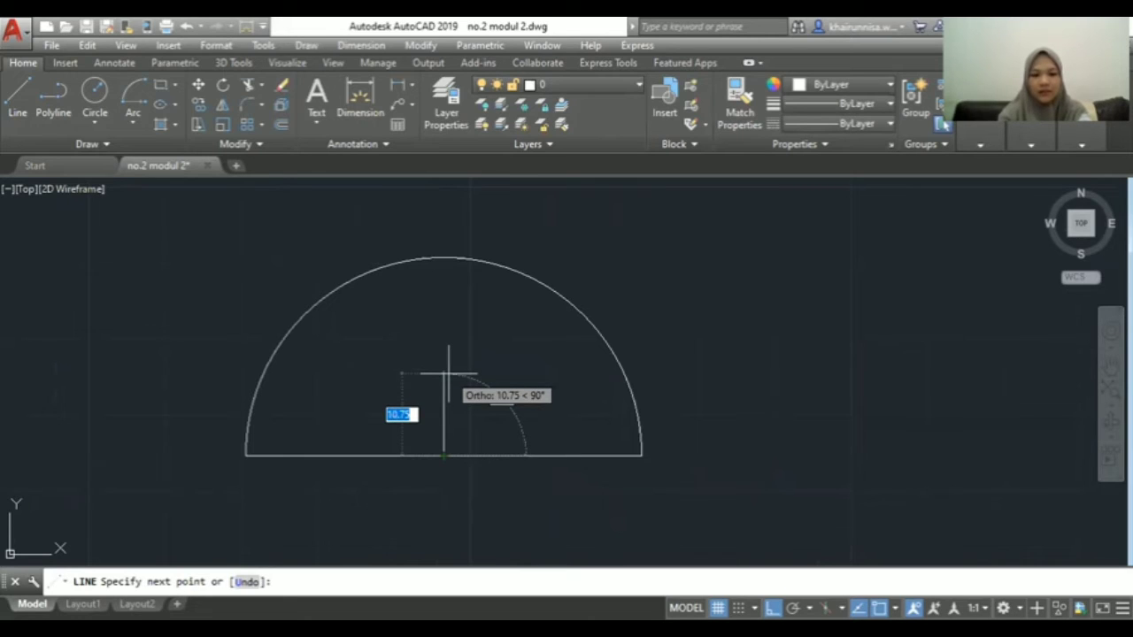
text(14)
key(Return)
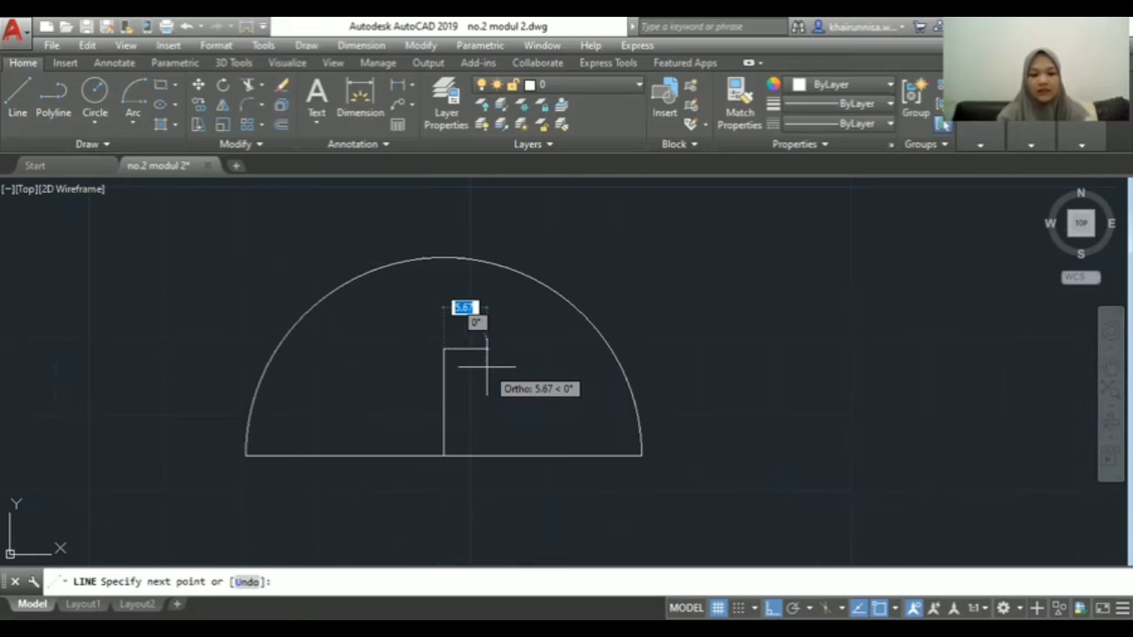
Continue the line 11 mm to the right and 22 mm back to the left, forming a horizontal bar centred on the vertical line.
text(11)
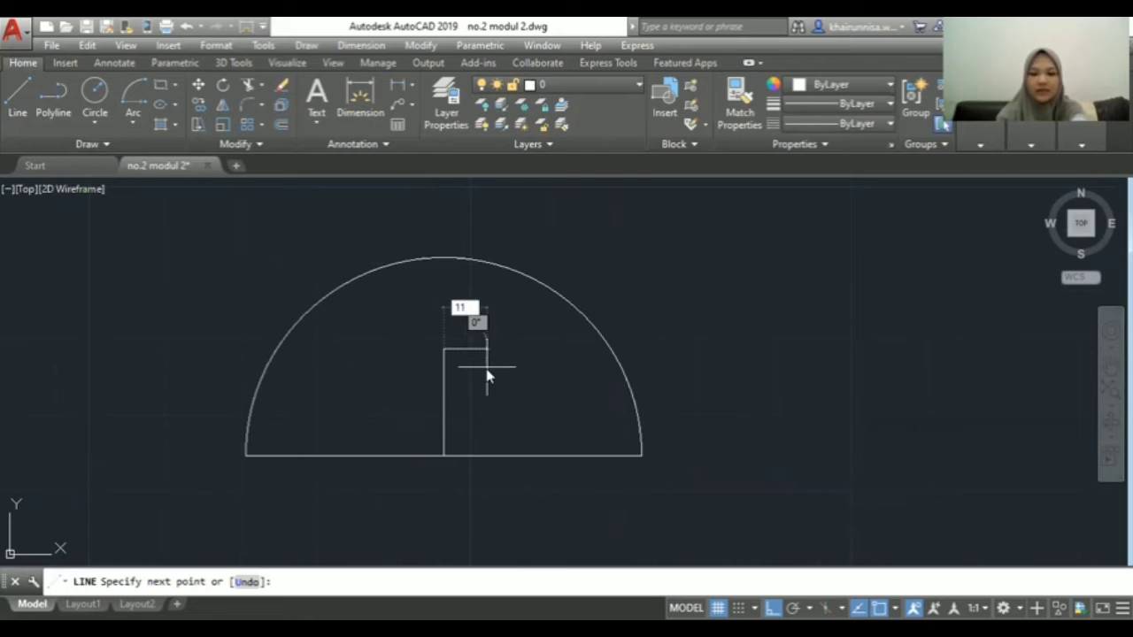
key(Return)
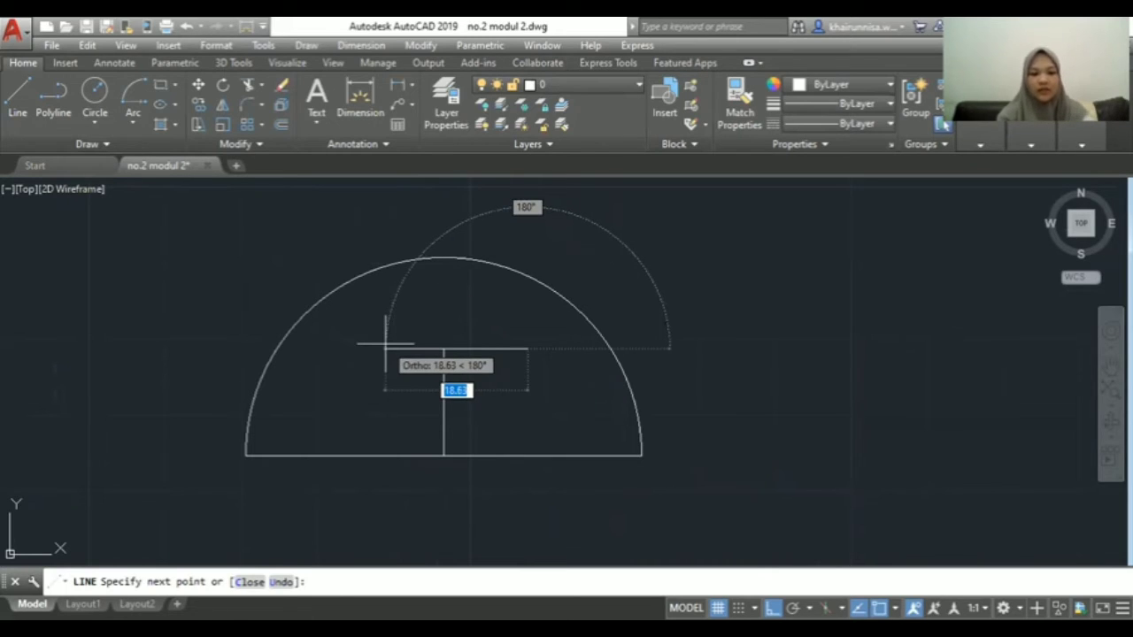
text(22)
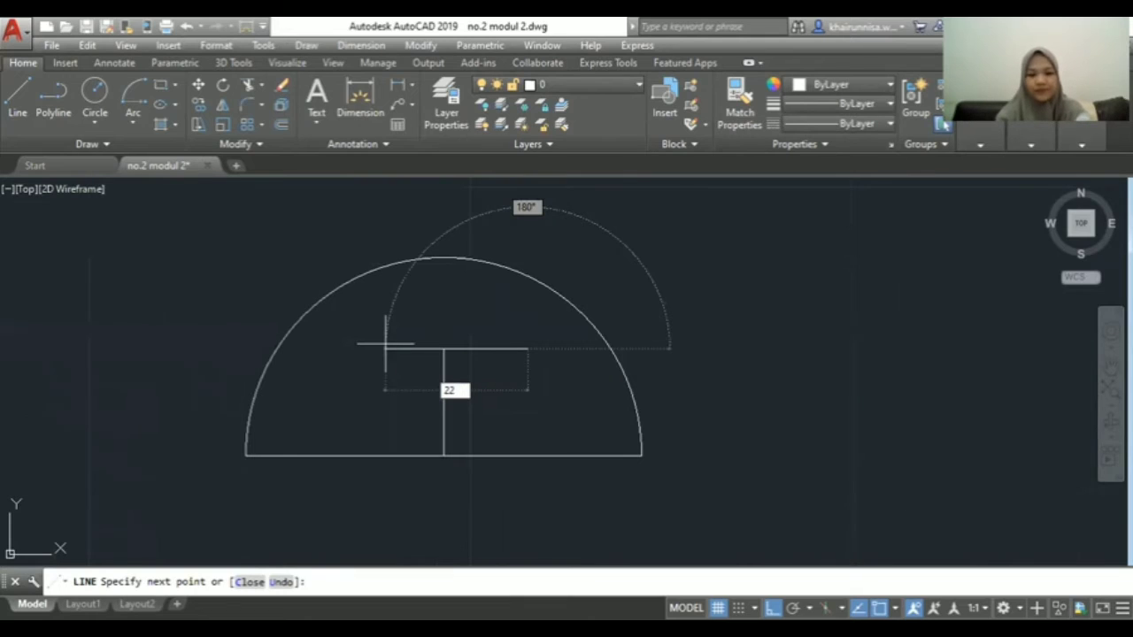
key(Return)
key(Return)
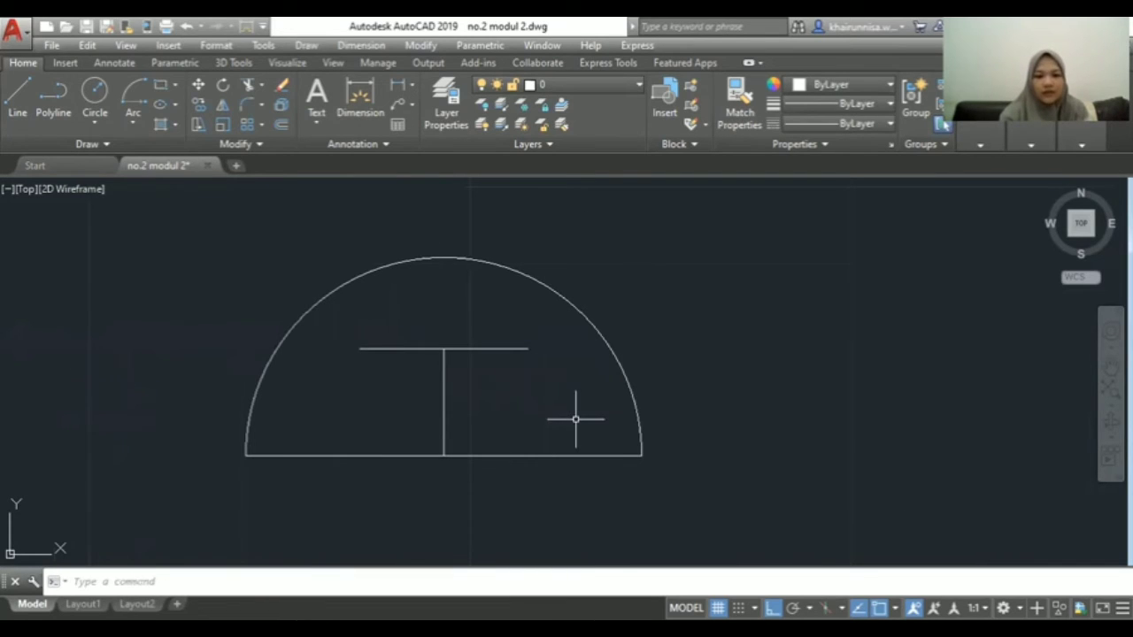
Draw a circle of 5 mm diameter centred on the right end of the horizontal bar.
scroll(575, 420, up, 2)
middle_drag(576, 392, 582, 430)
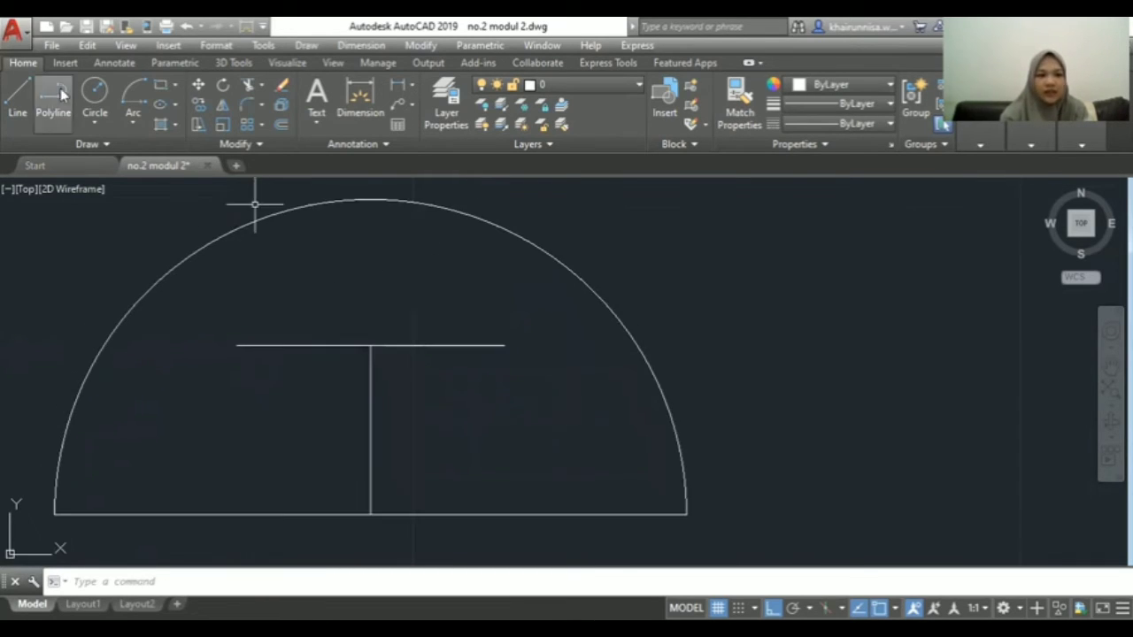
click(92, 117)
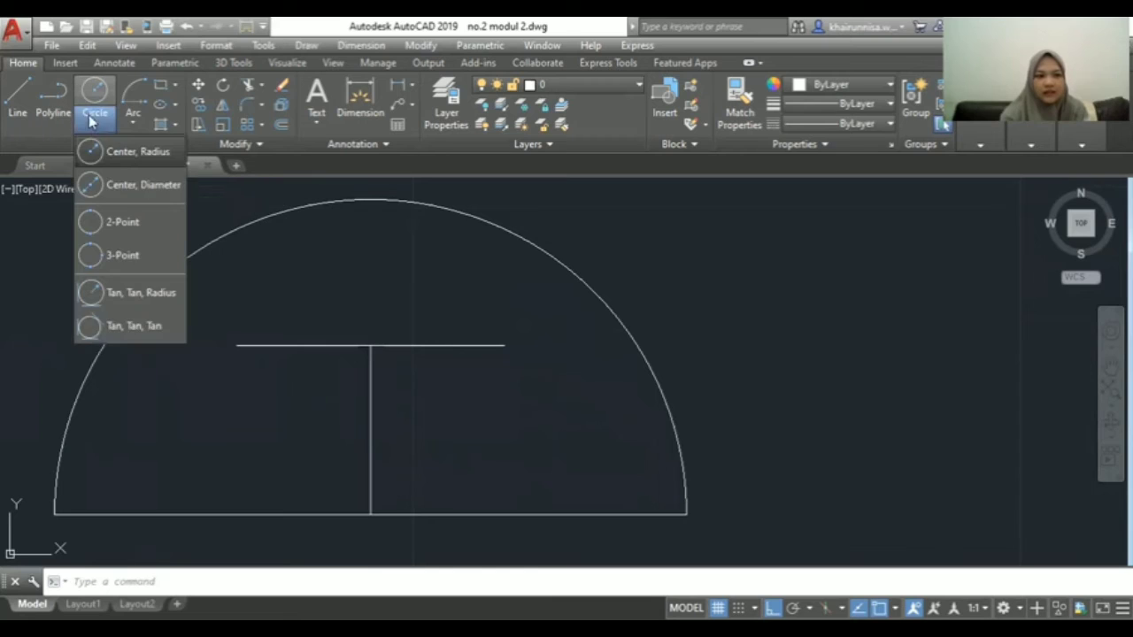
click(141, 184)
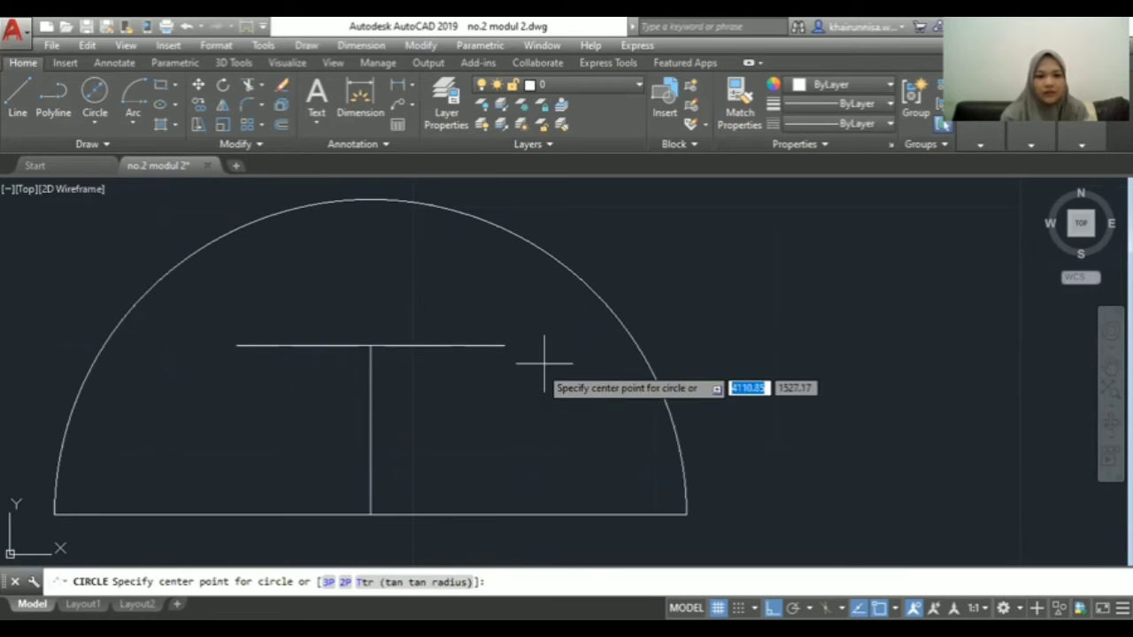
click(504, 345)
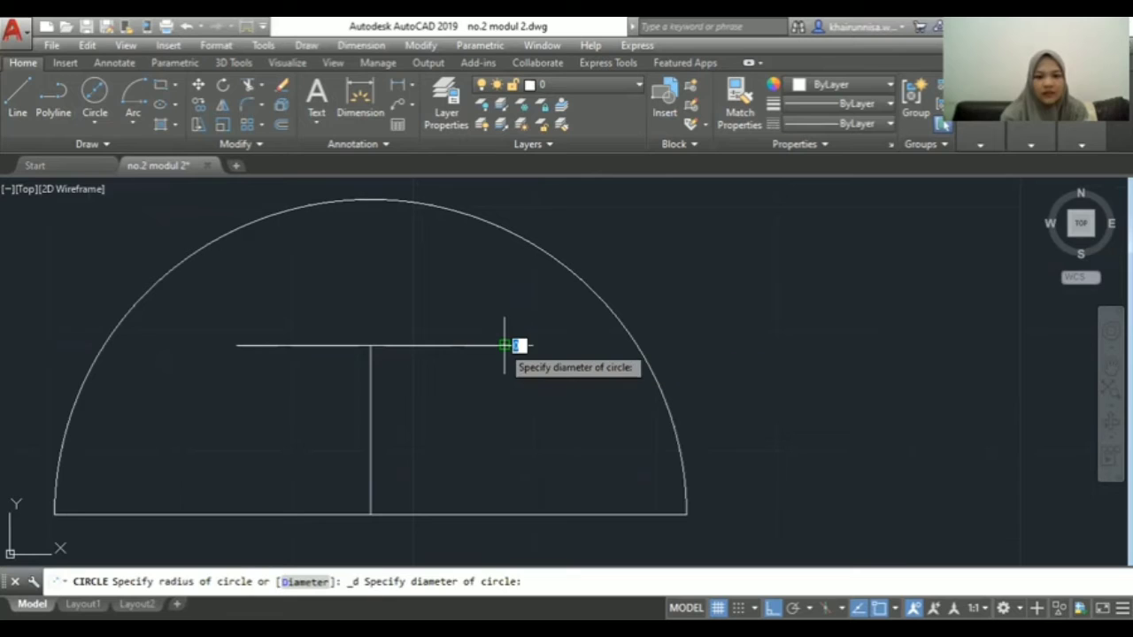
click(481, 409)
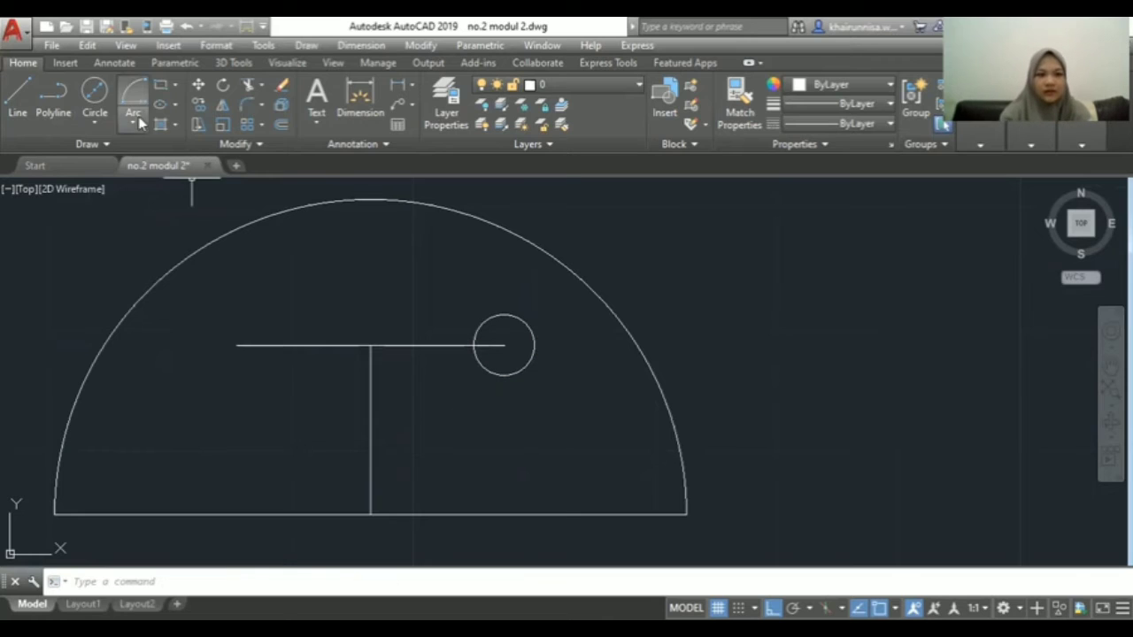
Draw a second circle of 5 mm diameter centred on the left end of the horizontal bar.
click(95, 116)
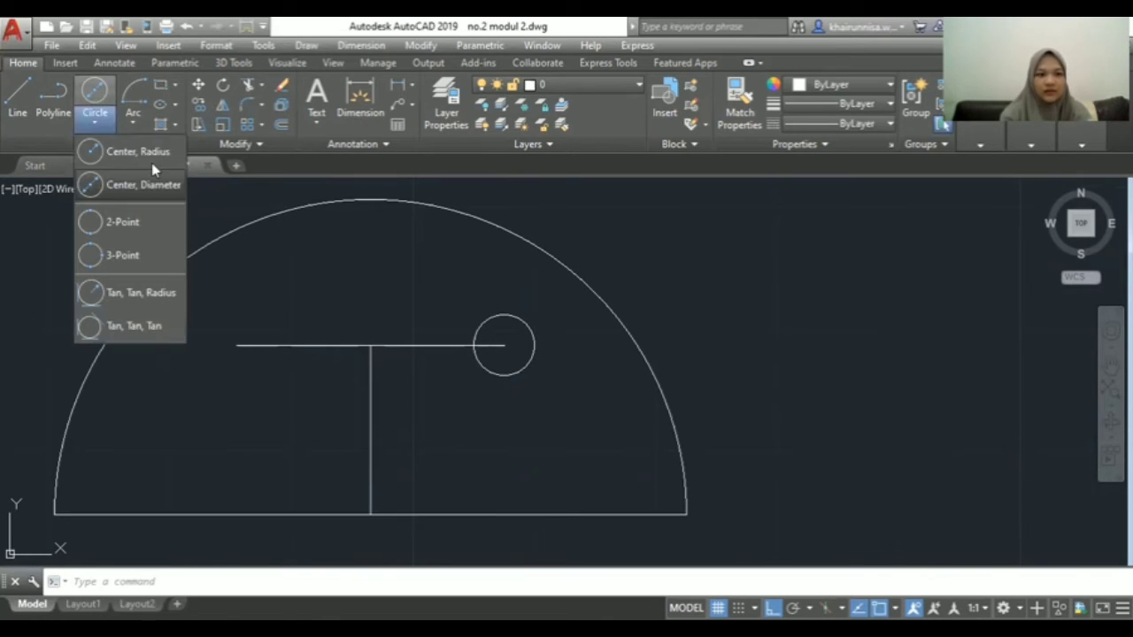
click(151, 187)
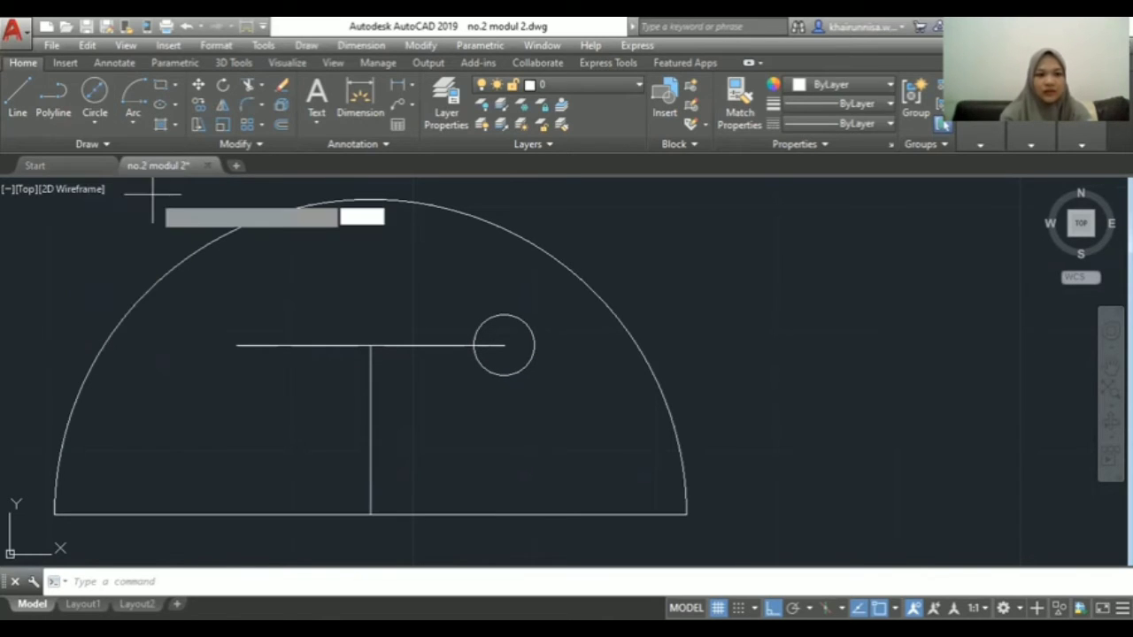
click(237, 345)
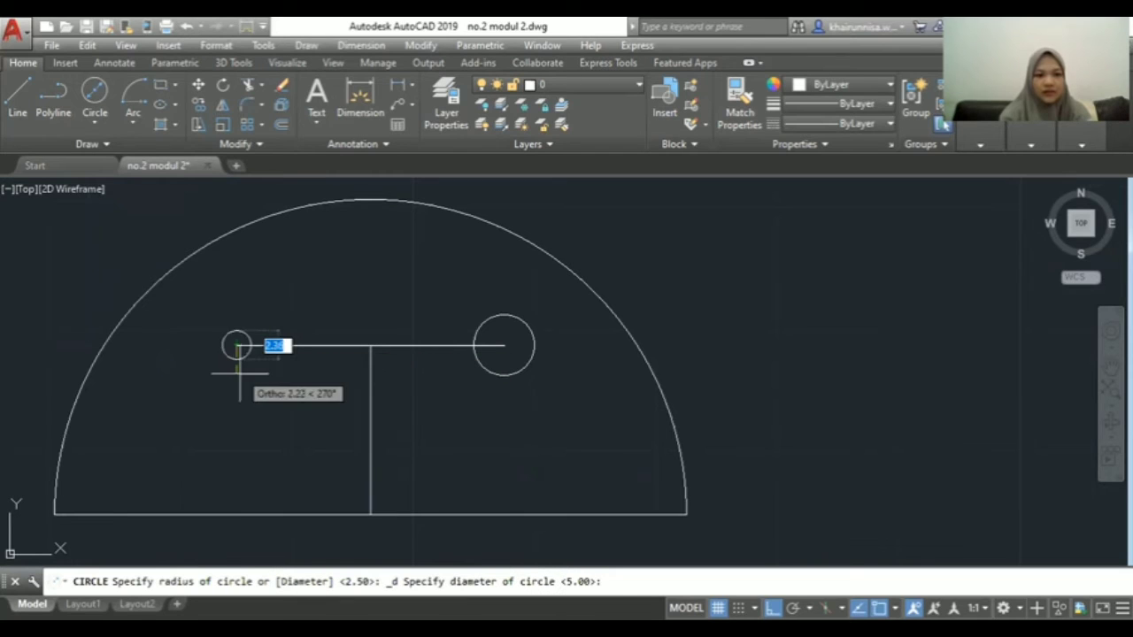
text(5)
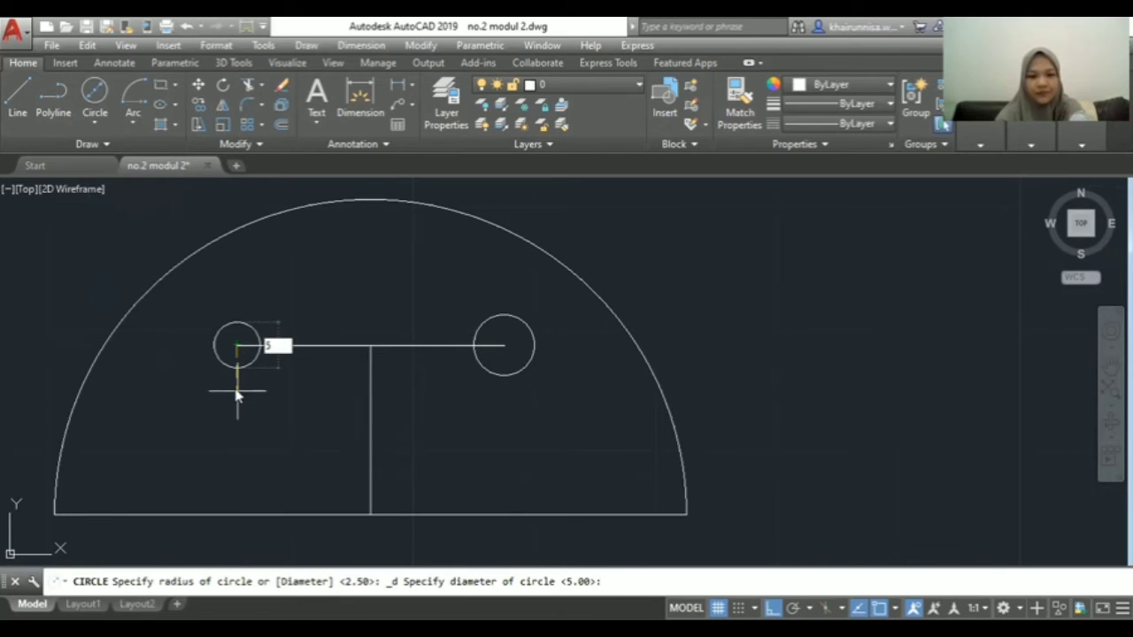
key(Return)
scroll(400, 270, up, 3)
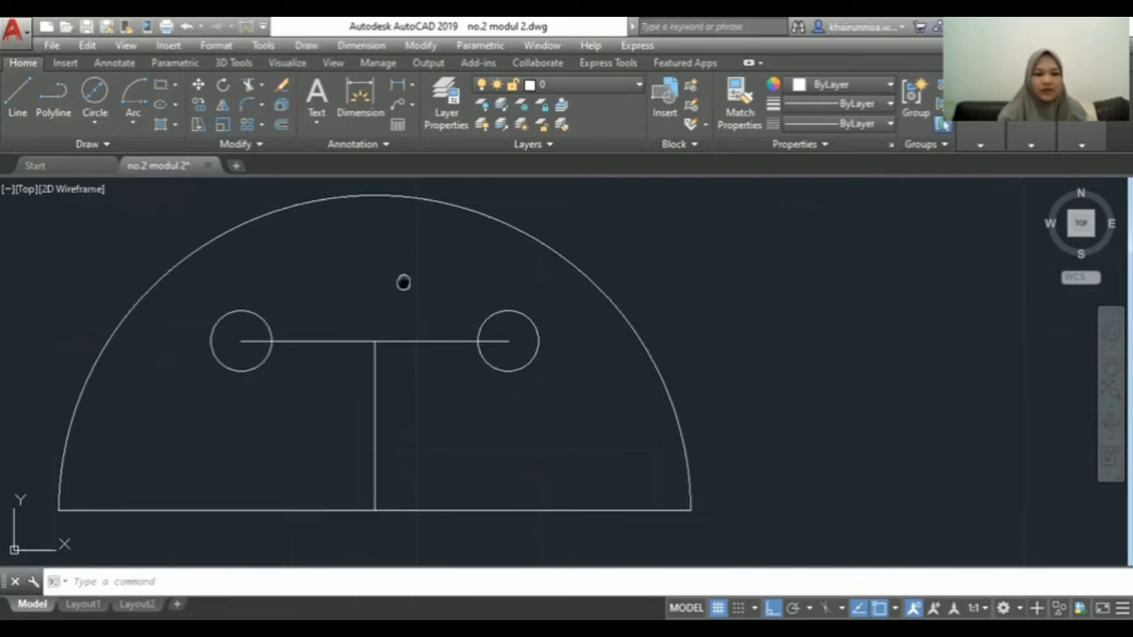
mouse_move(434, 339)
middle_down()
mouse_move(444, 300)
mouse_move(417, 344)
middle_up()
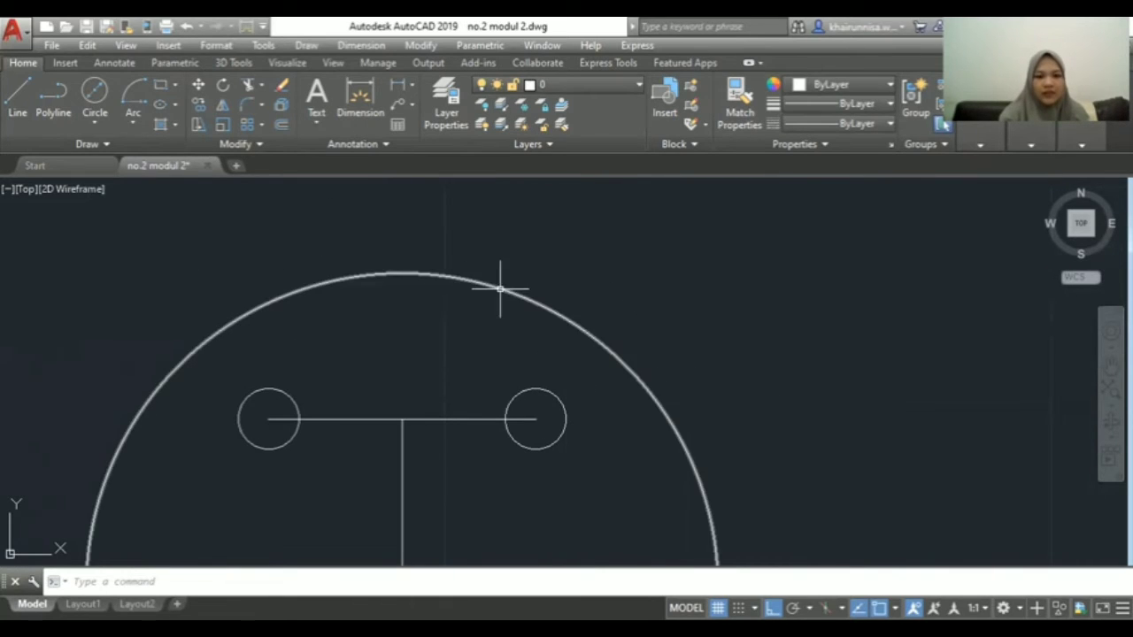
click(520, 266)
click(434, 313)
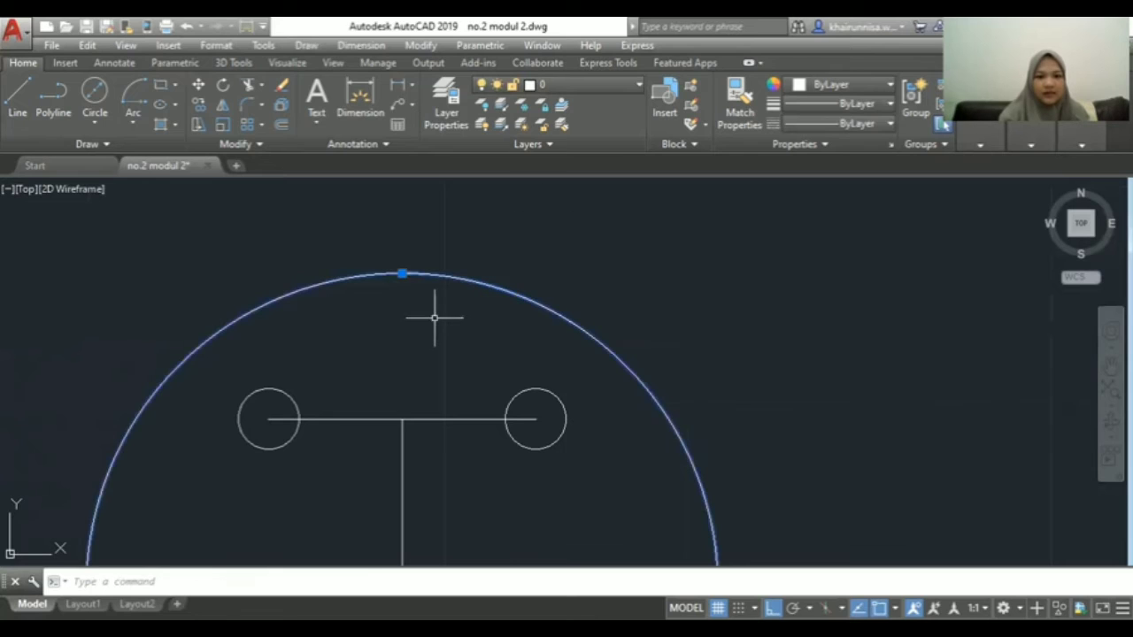
click(443, 308)
click(498, 235)
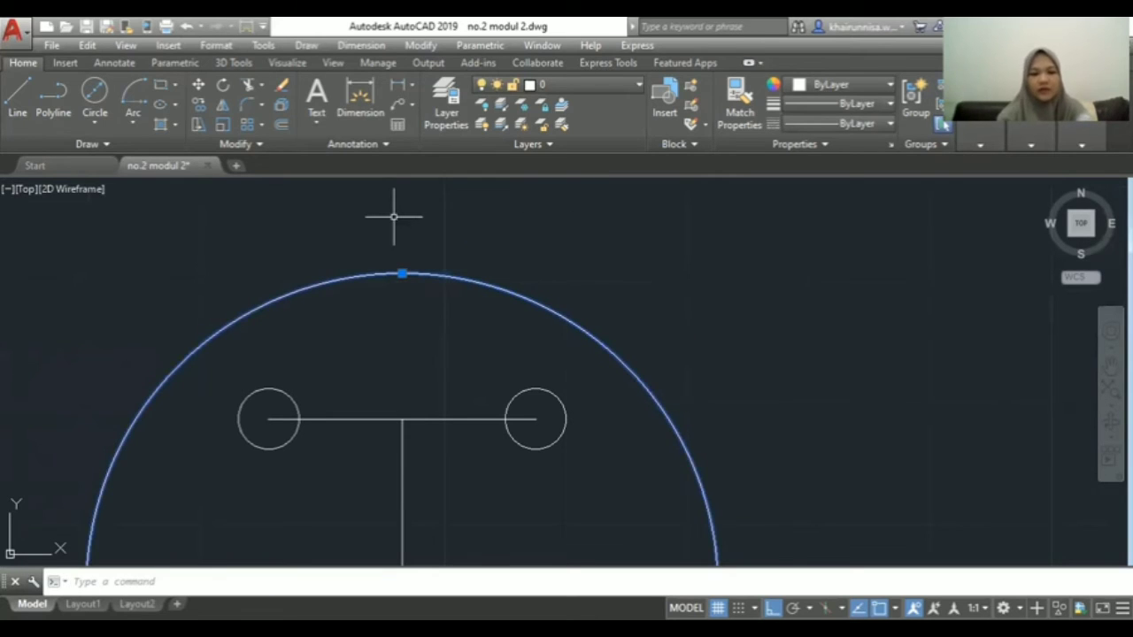
key(Escape)
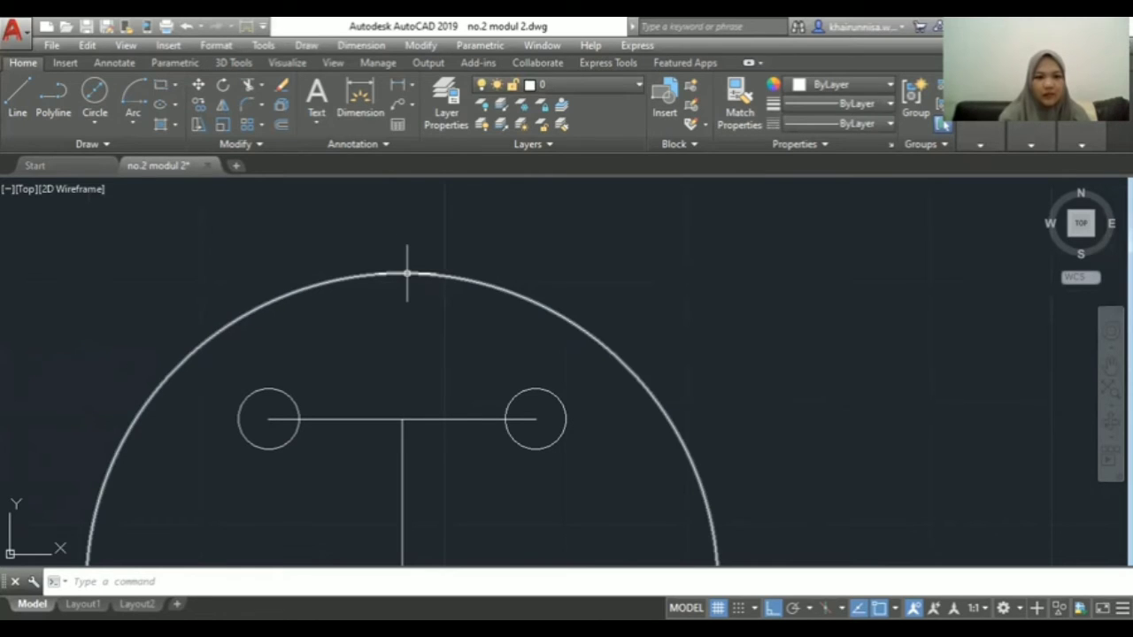
Extend the vertical centre line up to the top of the semicircular arc, using the arc as the boundary.
click(261, 84)
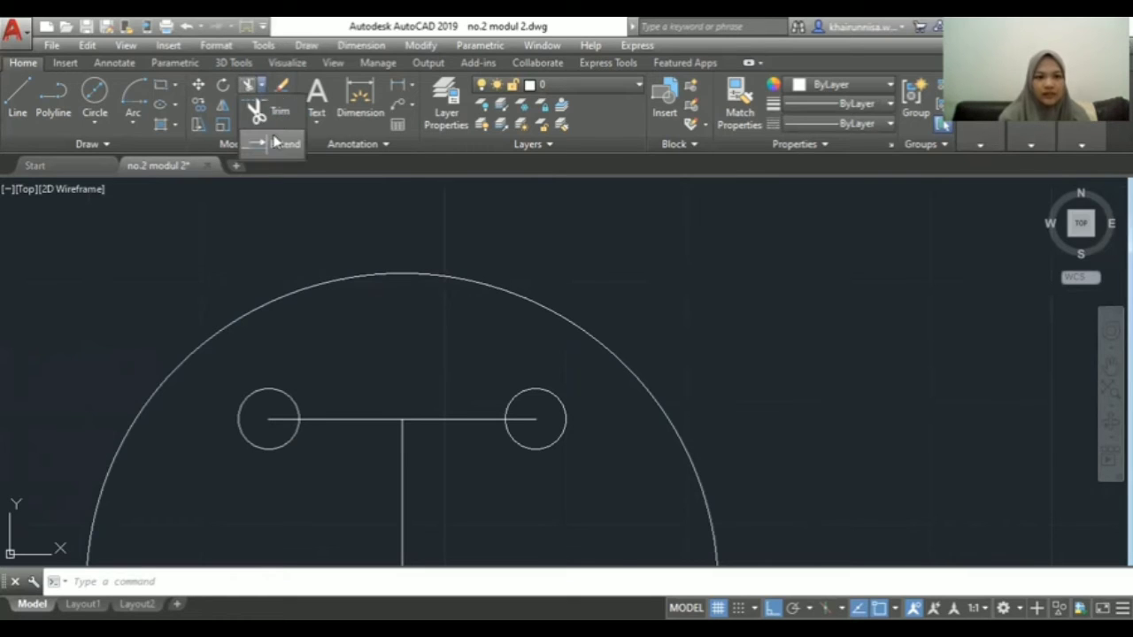
click(277, 142)
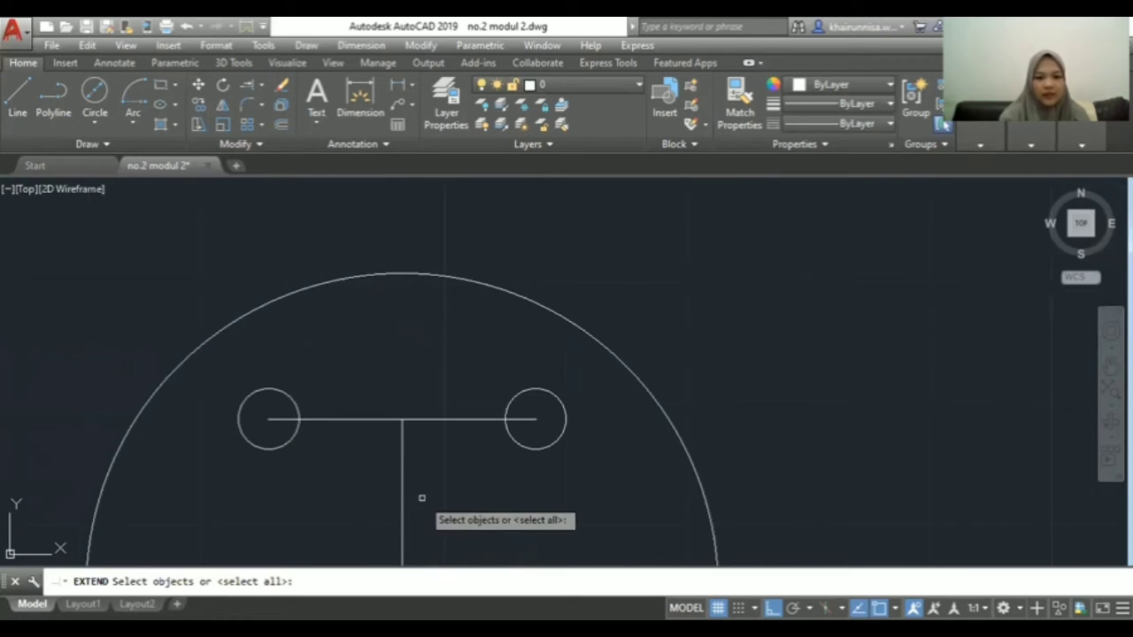
click(401, 480)
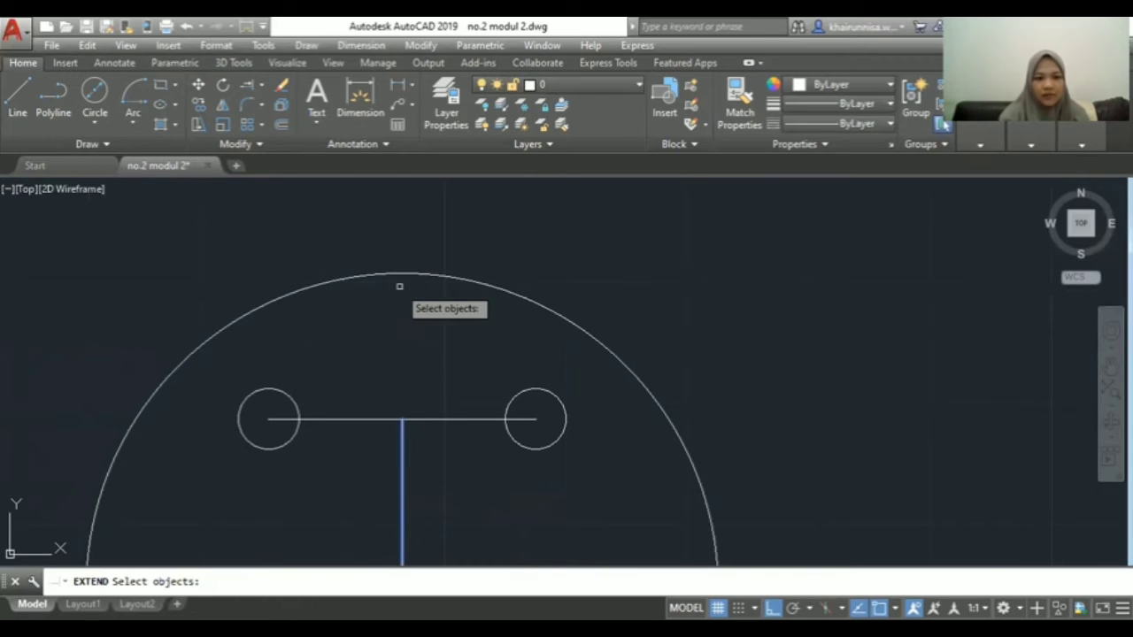
click(400, 277)
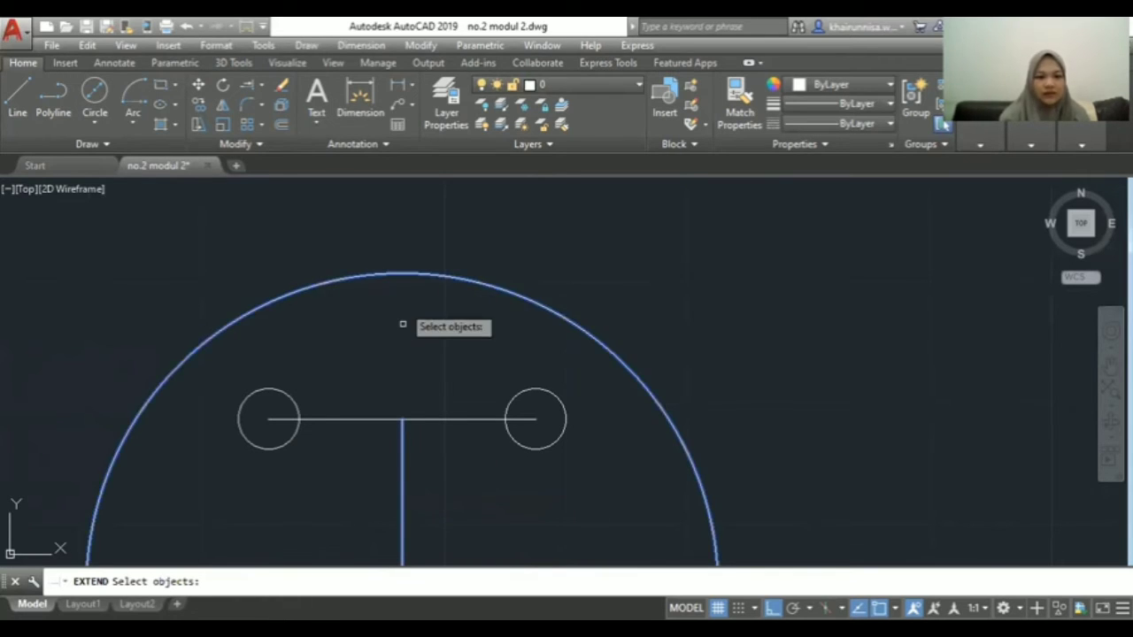
key(Return)
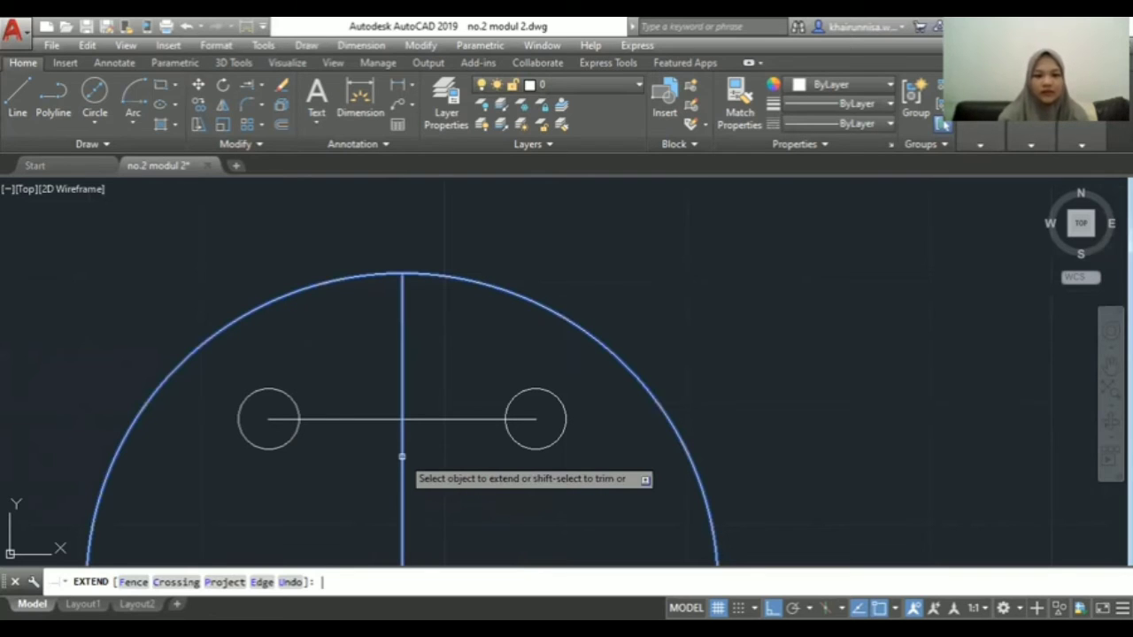
click(402, 458)
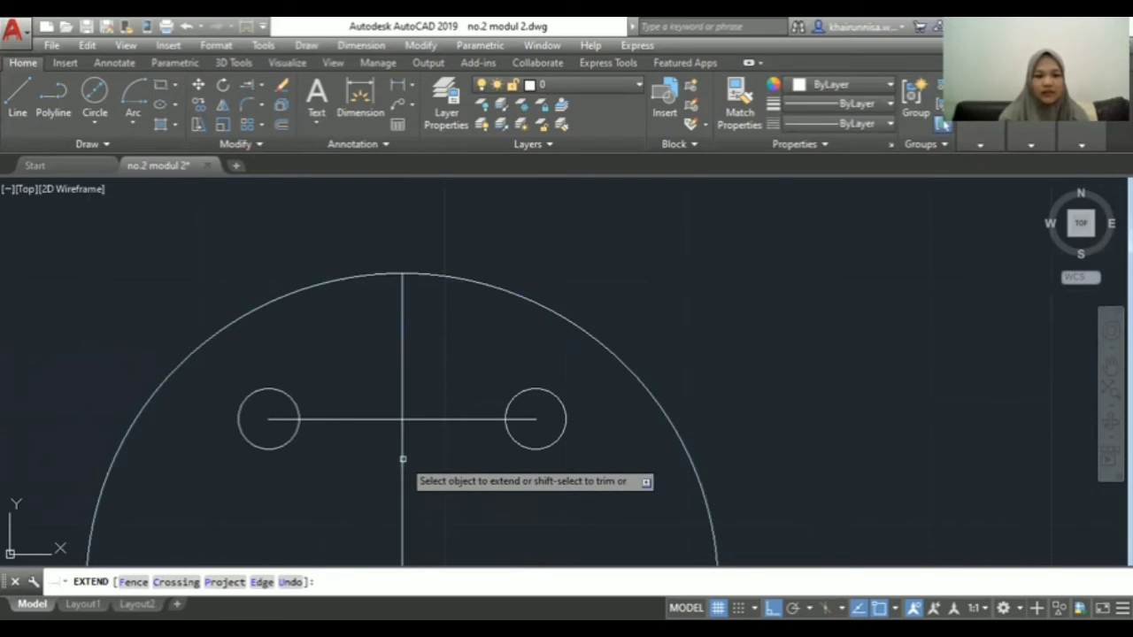
Draw a line from the centre line's top end on the arc, a short distance horizontally right and 16 mm back to the left.
key(Return)
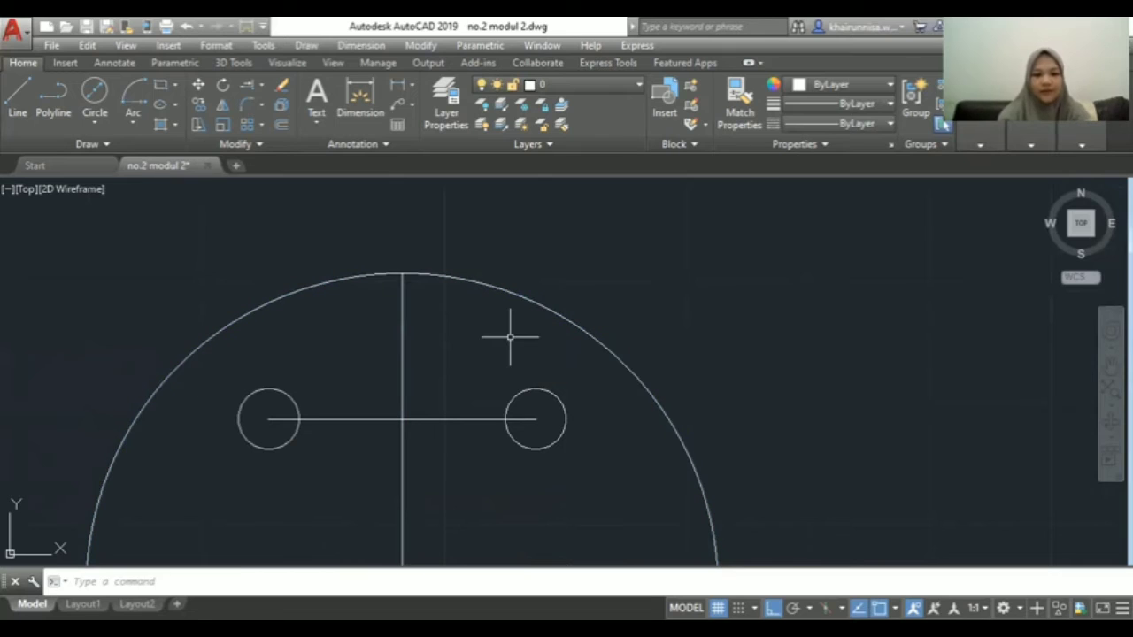
middle_drag(510, 337, 478, 427)
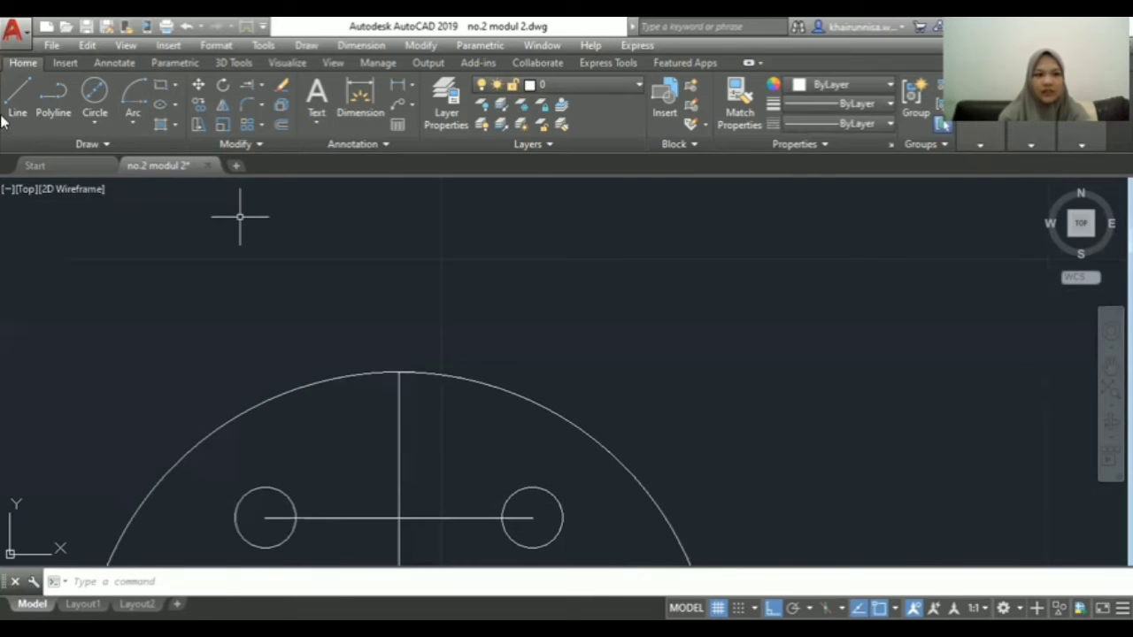
text(l)
key(Return)
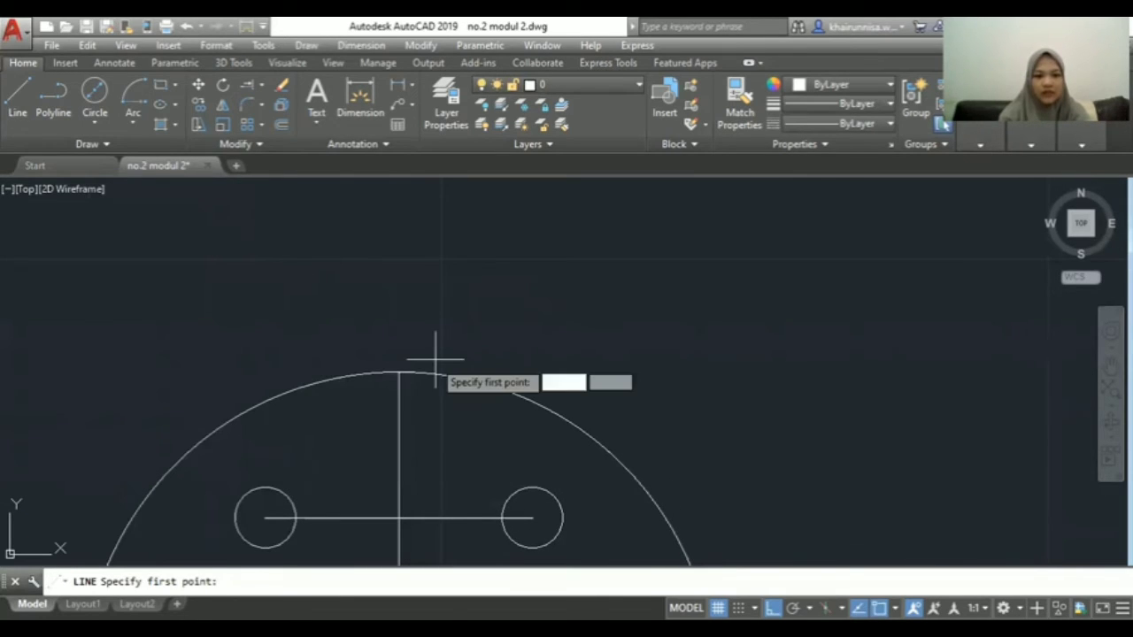
click(398, 372)
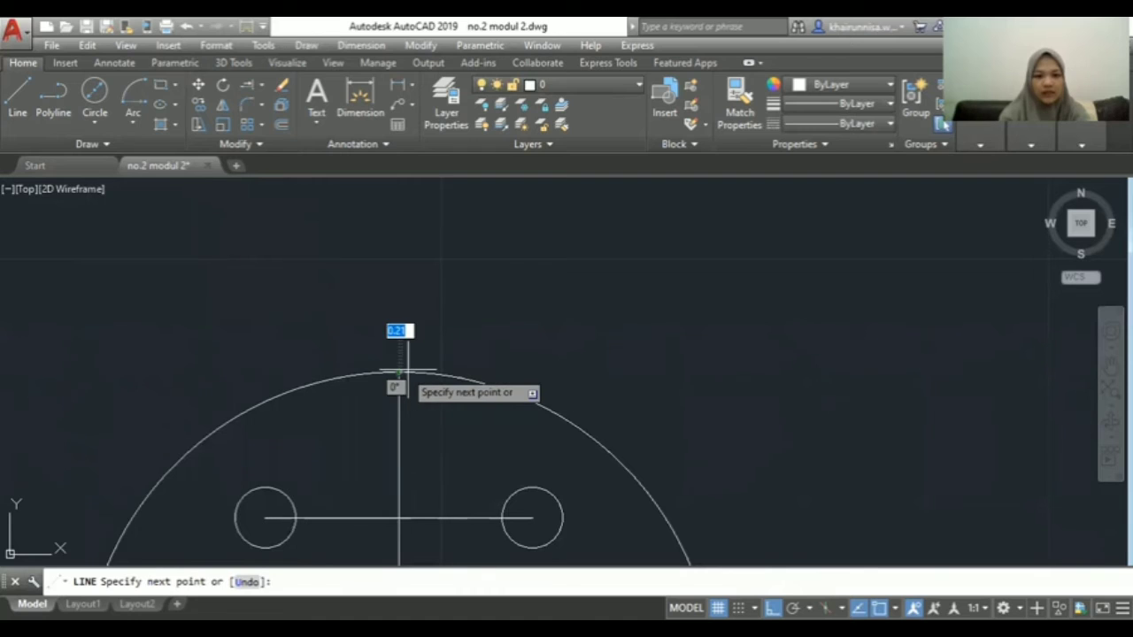
click(495, 373)
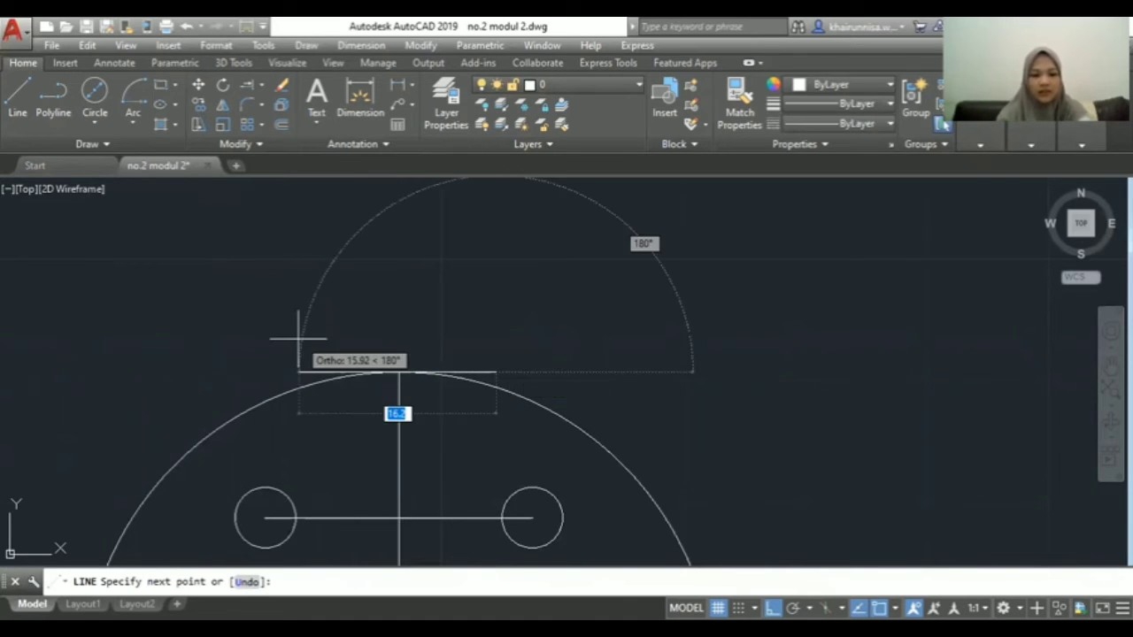
text(16)
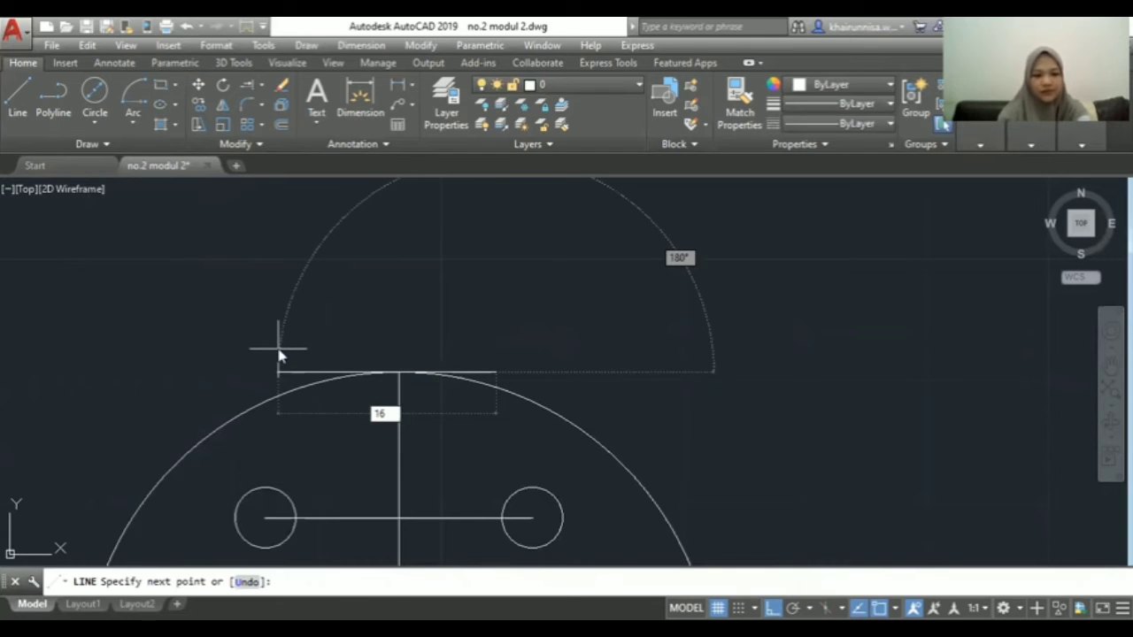